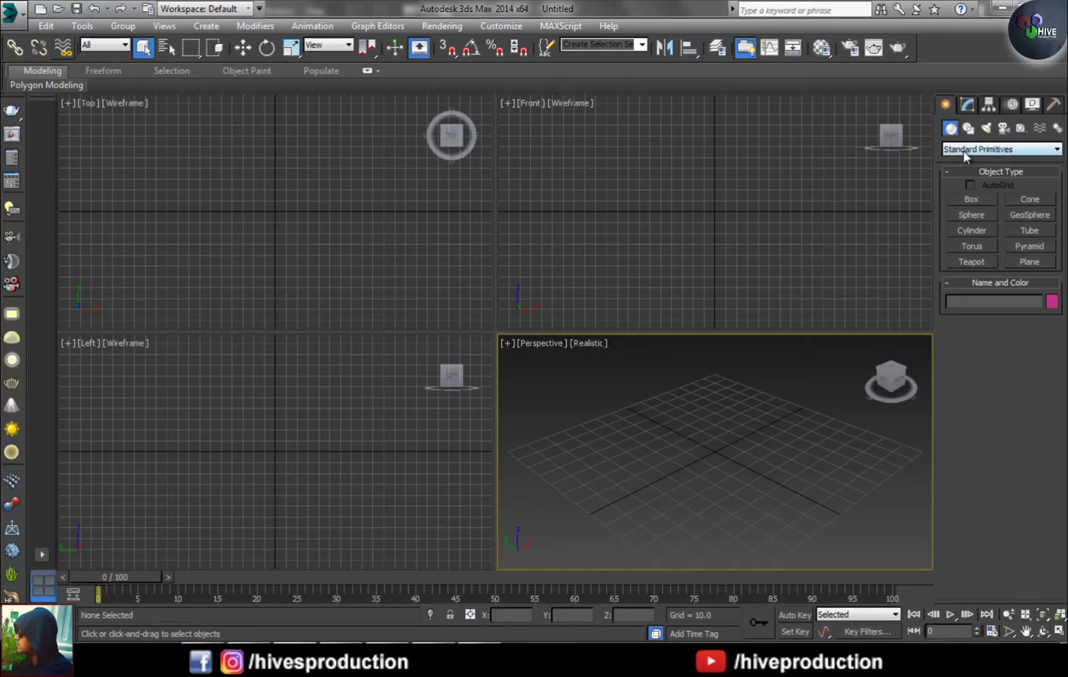
Step: Drag out an Extended Primitives ChamferBox in the Top view with rounded fillet edges
left_click(964, 151)
left_click(978, 168)
left_click(963, 216)
left_click_drag(227, 164, 383, 296)
left_click(403, 274)
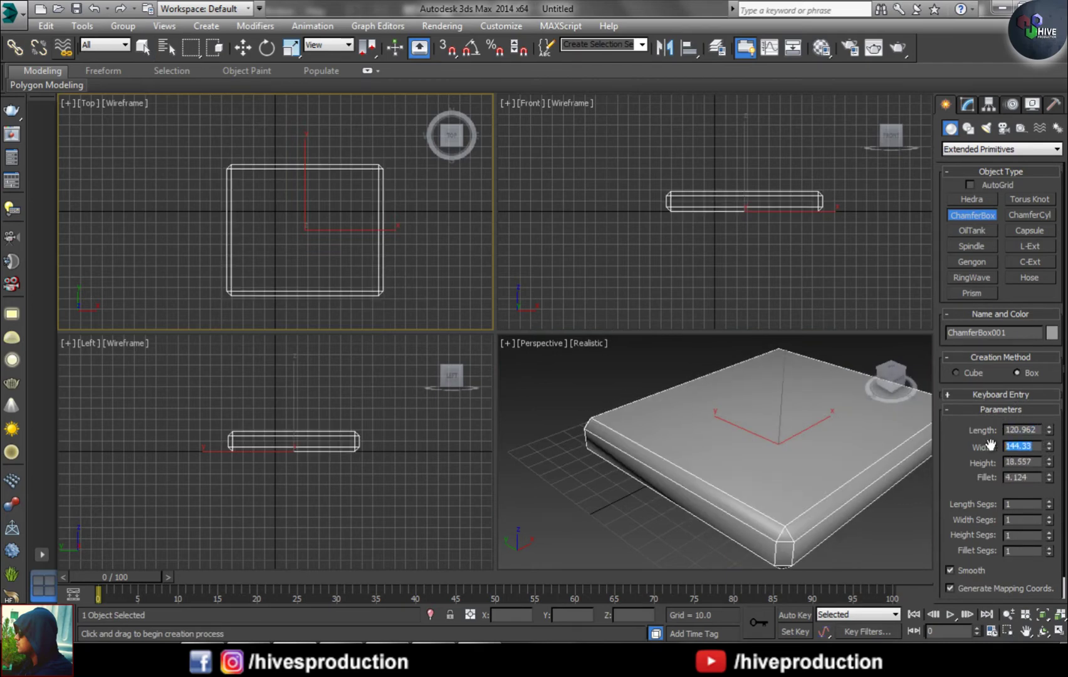
Step: Centre the chamfered box at the origin by zeroing its X and Y position
left_click(1047, 460)
scroll(746, 238, "up", 3)
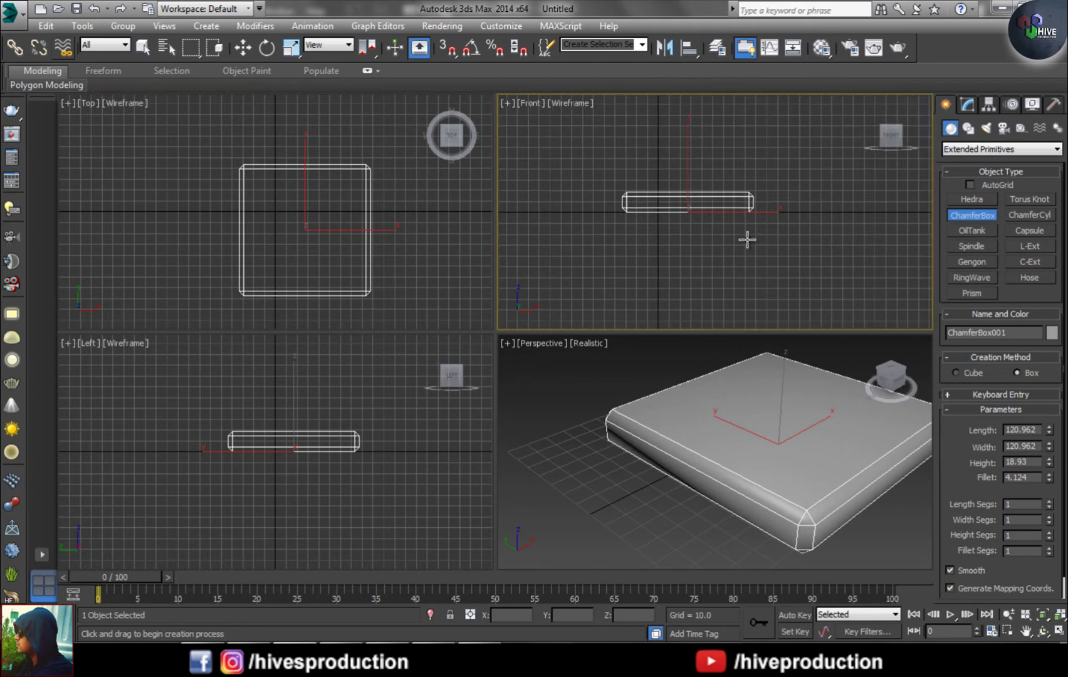
key("w")
right_click(598, 615)
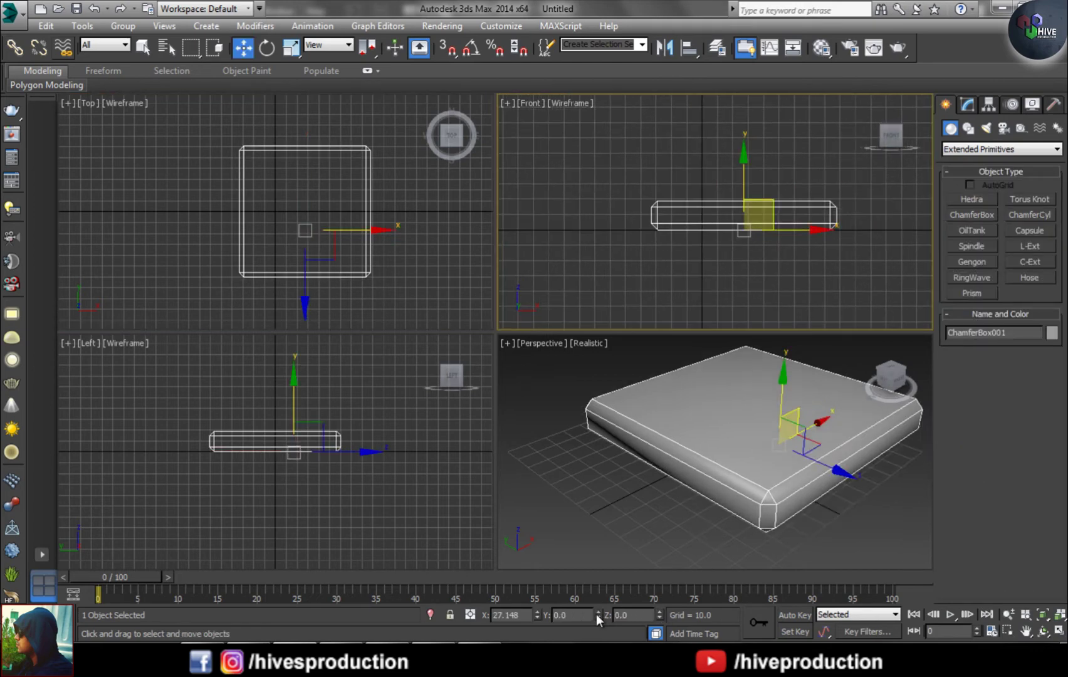
right_click(538, 614)
Step: Give the ChamferBox 4 fillet segments and a height of 15.144
left_click(714, 468)
key("alt+w")
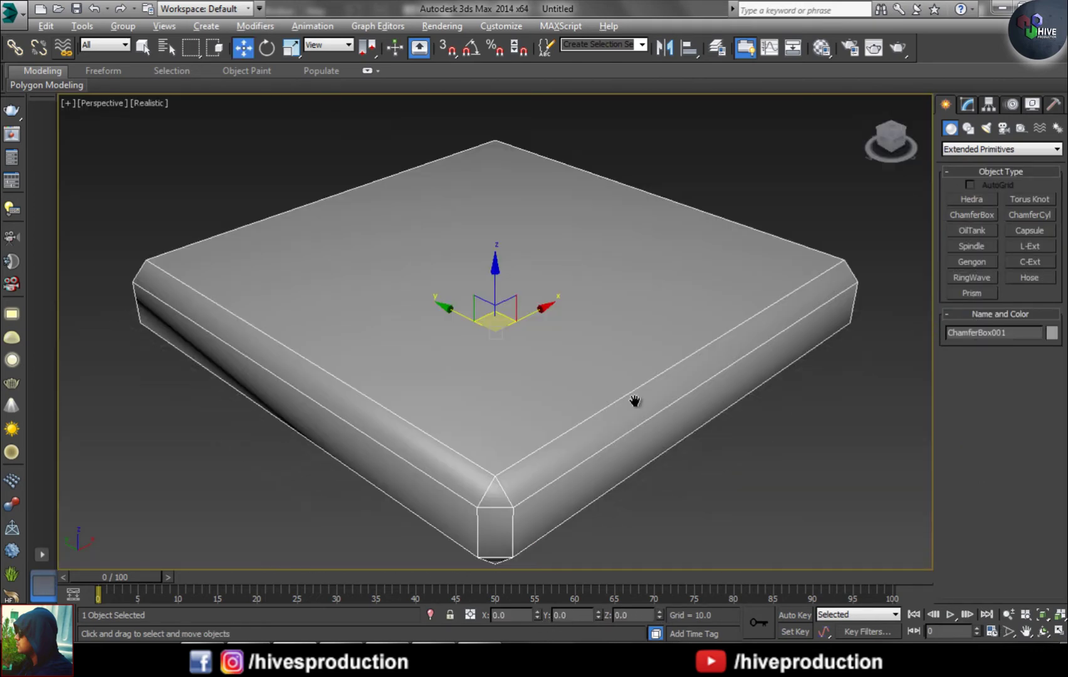
scroll(634, 400, "down", 3)
middle_click_drag(633, 400, 600, 334, "alt")
left_click(967, 104)
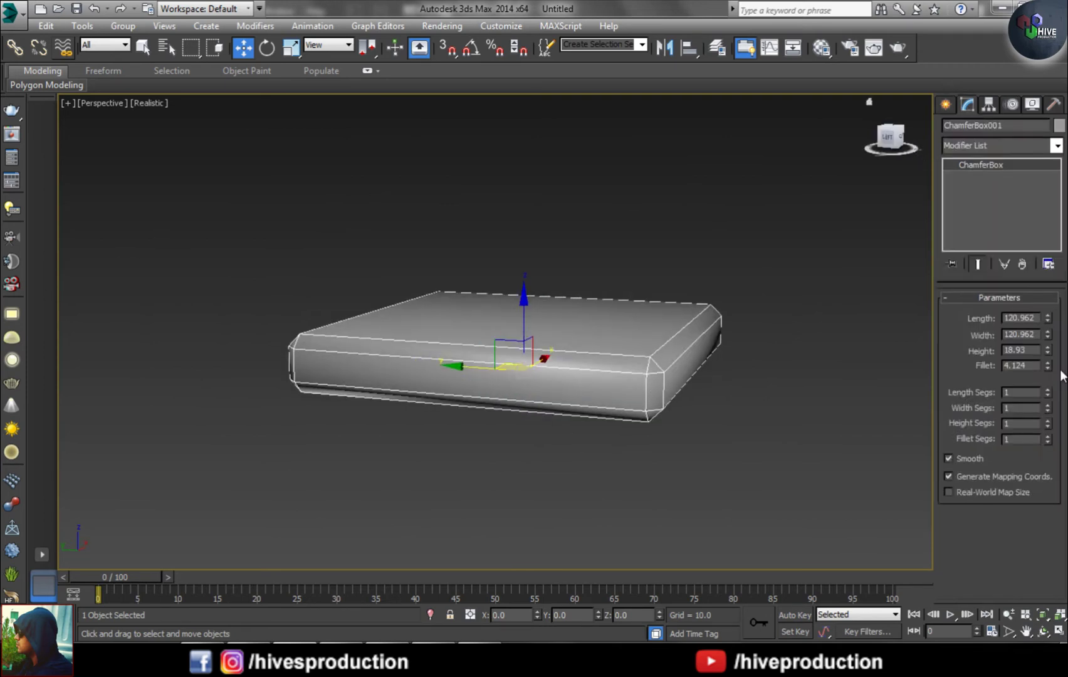
left_click(1047, 436)
left_click(1047, 436)
left_click(1047, 436)
left_click(1047, 436)
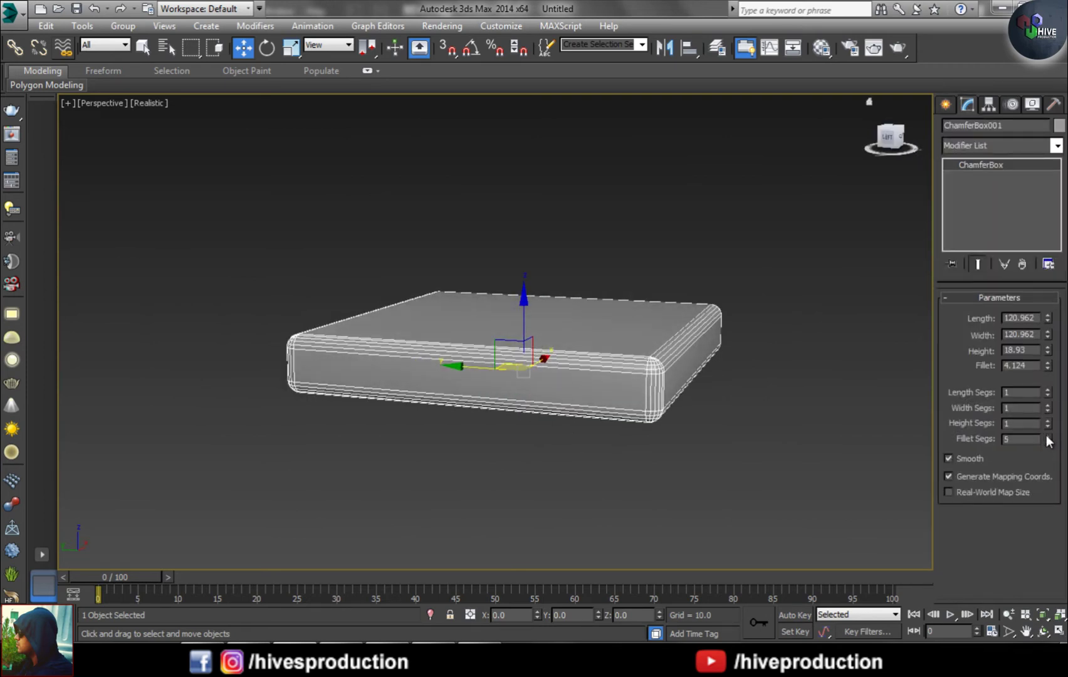
left_click(1048, 442)
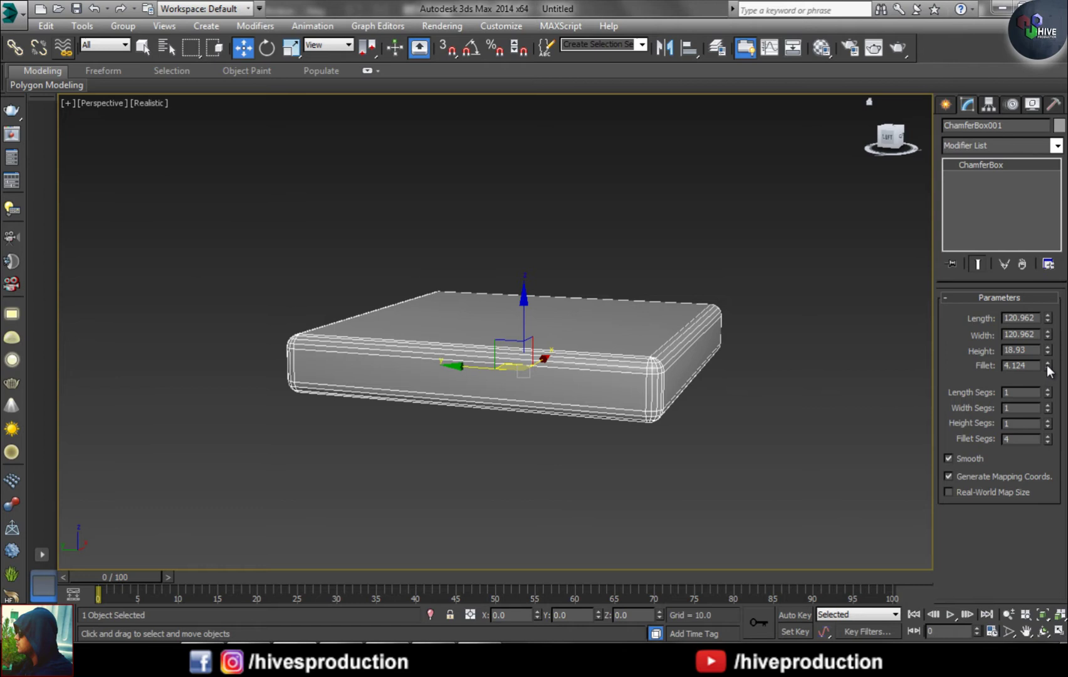
left_click_drag(1048, 367, 1049, 368)
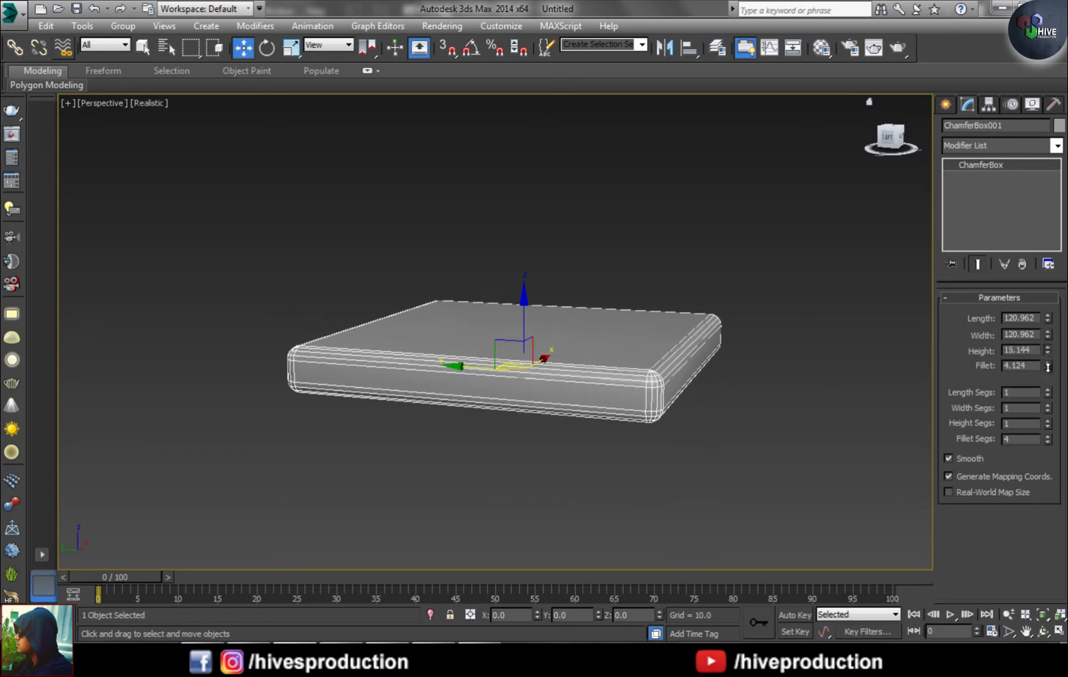
Step: Convert the box to Editable Poly and delete its top polygon
right_click(612, 372)
mouse_move(753, 512)
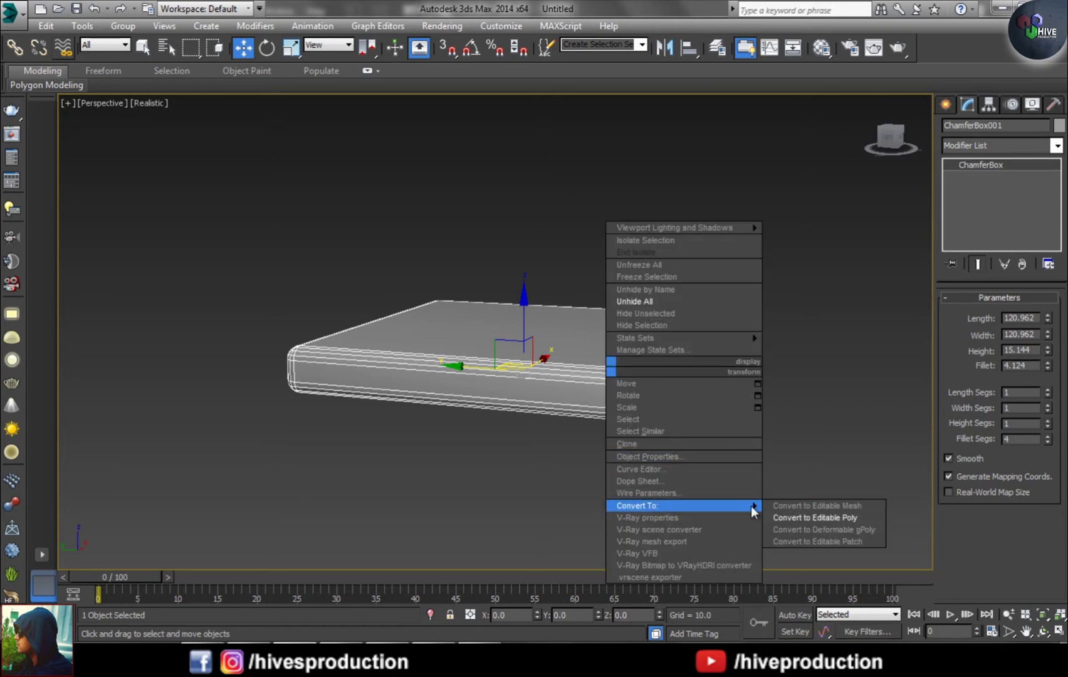
left_click(808, 518)
key("4")
key("f")
key("F3")
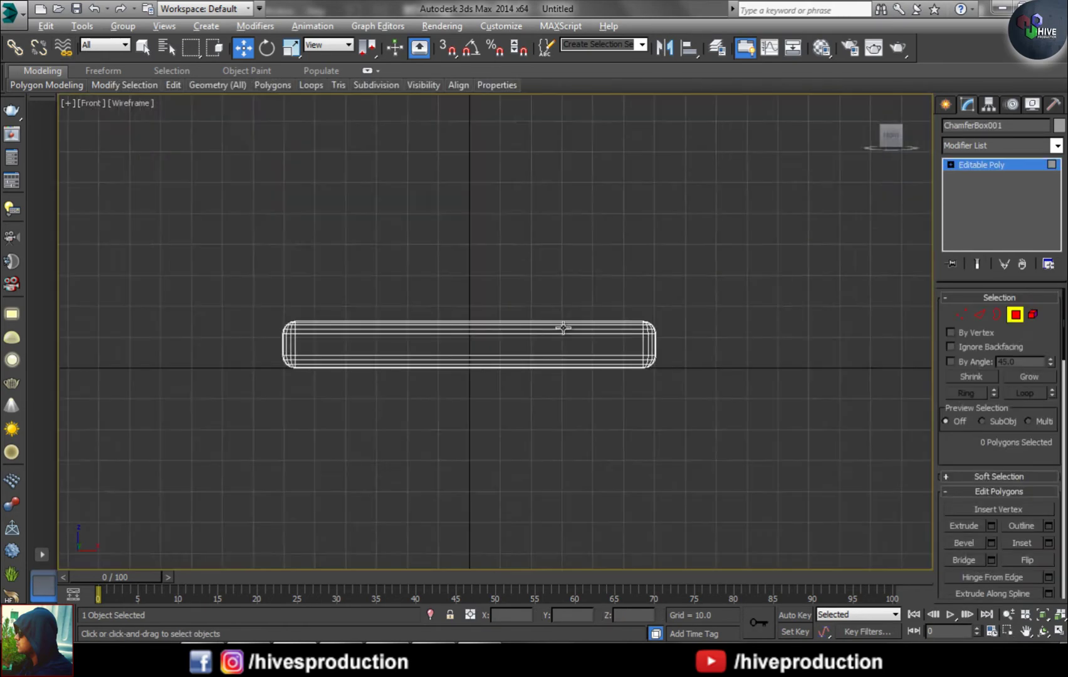
left_click_drag(749, 327, 749, 327)
scroll(611, 326, "up", 3)
left_click(745, 356)
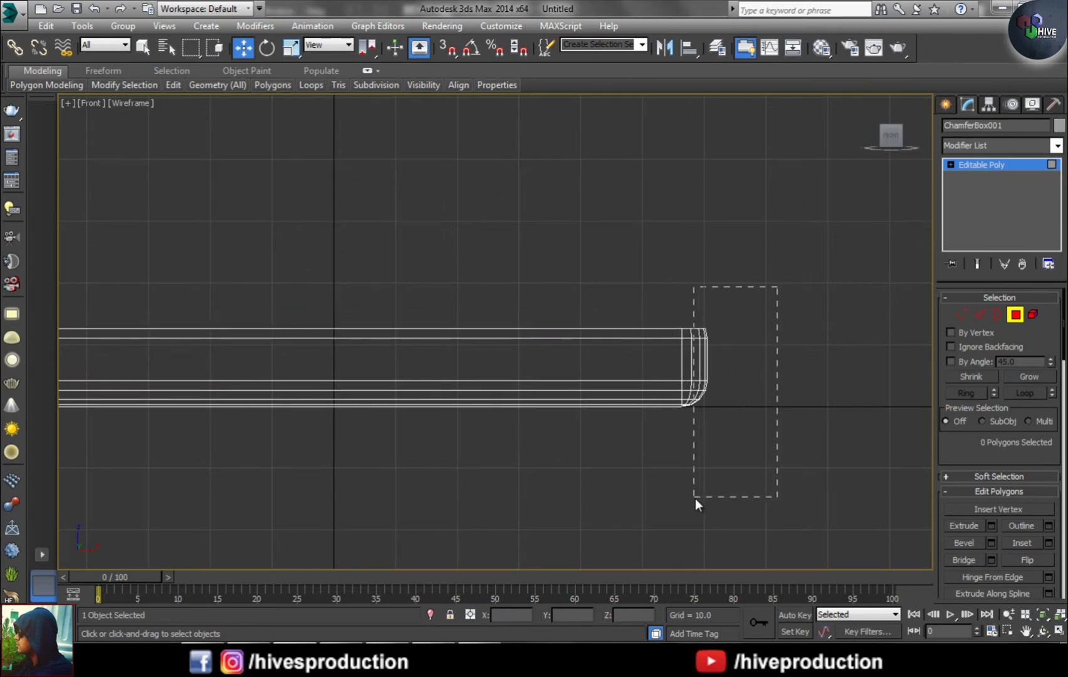
left_click_drag(695, 498, 783, 446)
key("p")
key("F3")
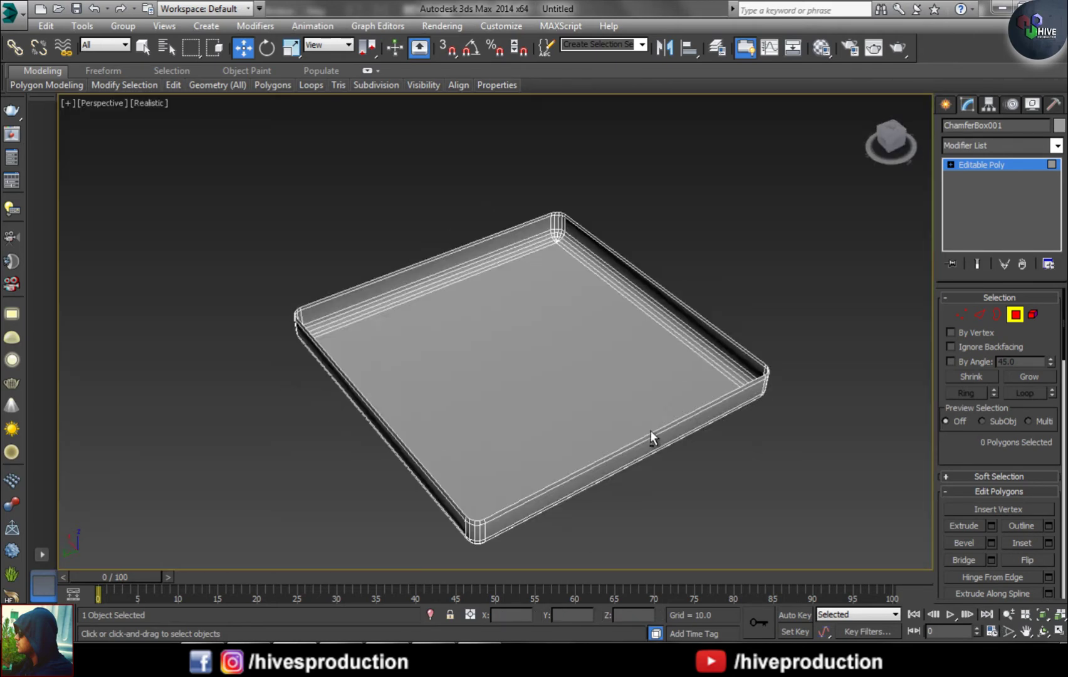
Step: Add a Shell modifier to the open tray with an outer amount of 1.64
left_click(1016, 320)
left_click(999, 147)
key("s")
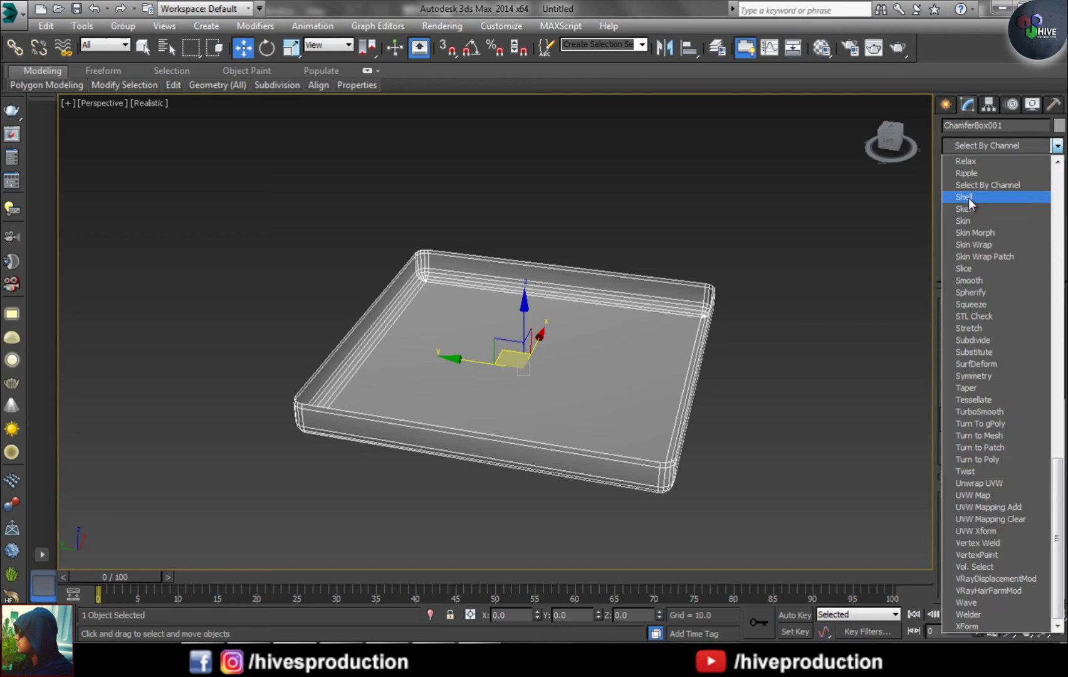
left_click(969, 198)
middle_click_drag(587, 401, 481, 393, "alt")
scroll(497, 408, "up", 4)
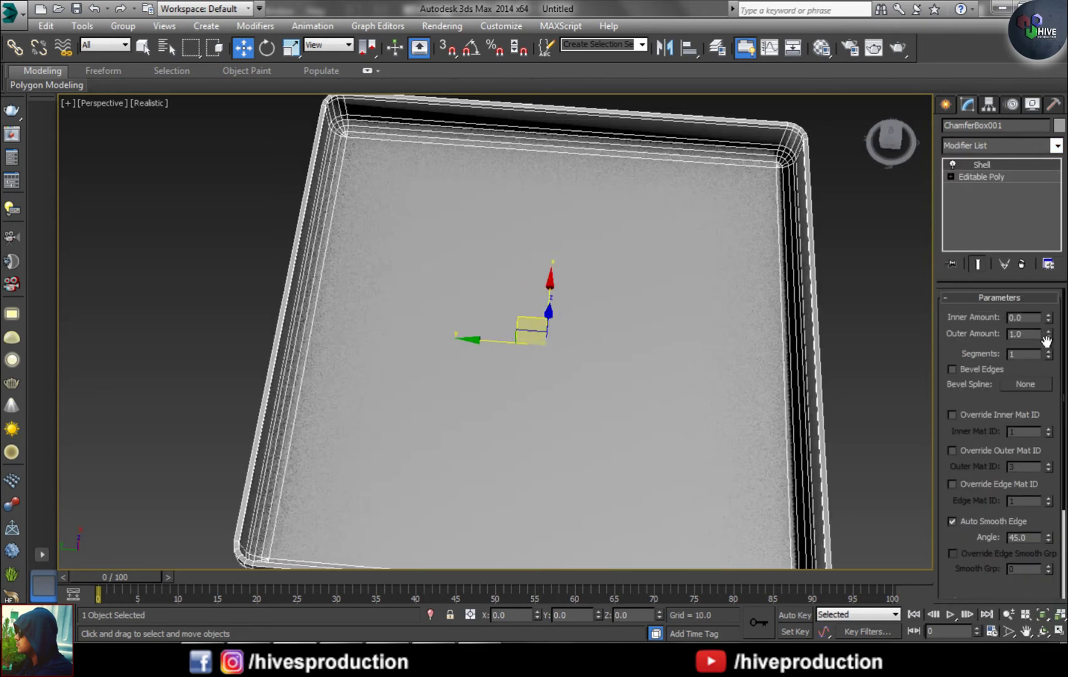
left_click_drag(1047, 340, 1040, 285)
Step: Collapse the shelled tray to Editable Poly and select the first rim polygons
right_click(702, 309)
mouse_move(786, 450)
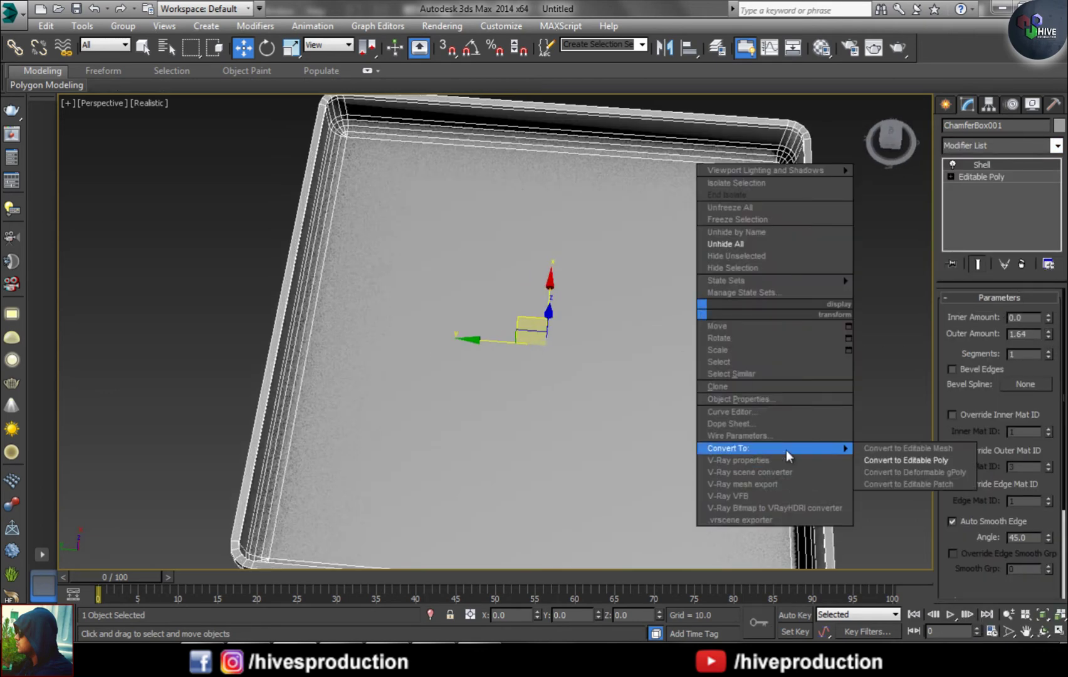
left_click(908, 460)
left_click(1015, 314)
left_click(715, 117)
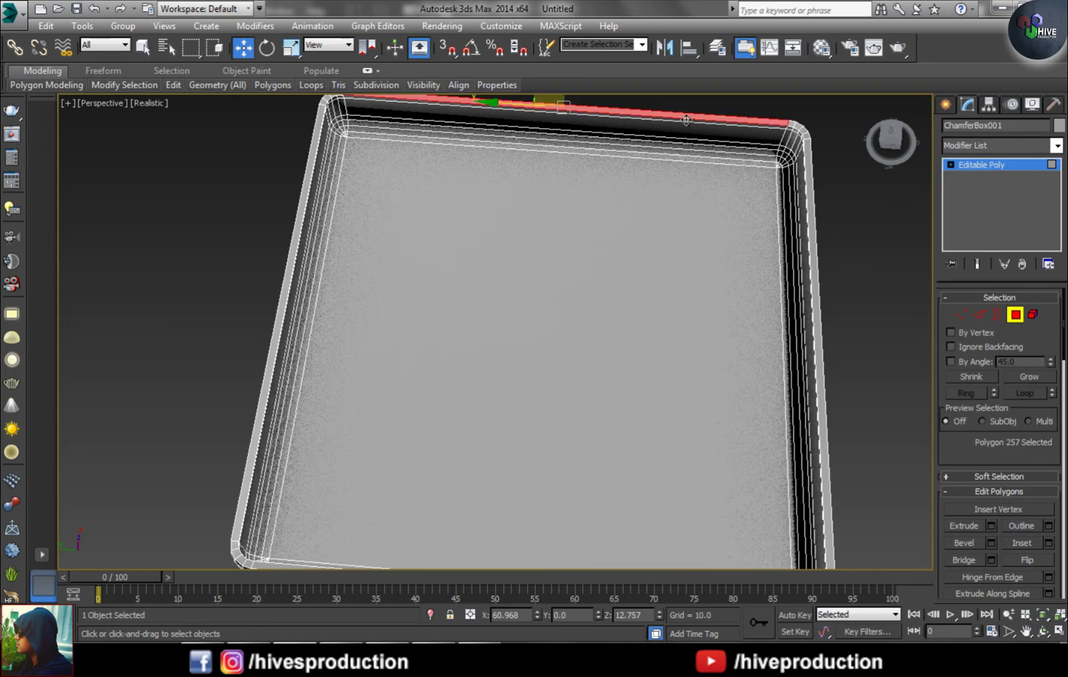
middle_click_drag(715, 117, 447, 198)
key("w")
left_click(467, 163, "ctrl")
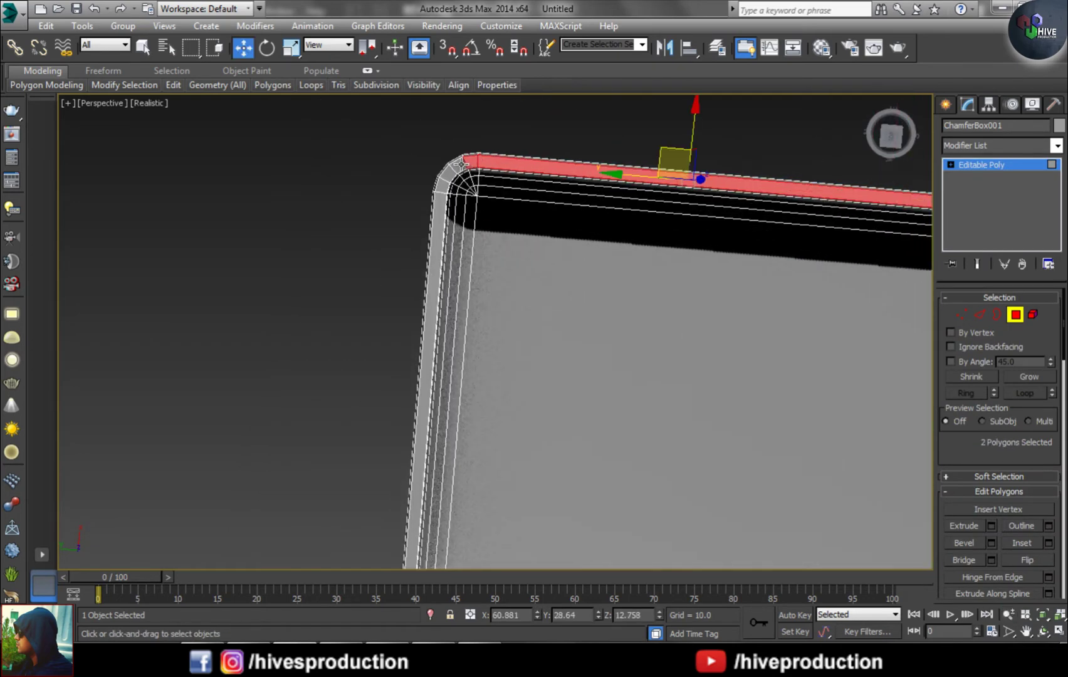
left_click(449, 174, "ctrl")
Step: Add more rim polygons along the tray's bottom edge to the selection
scroll(459, 181, "up", 3)
scroll(441, 399, "down", 5)
middle_click_drag(441, 400, 476, 381, "alt")
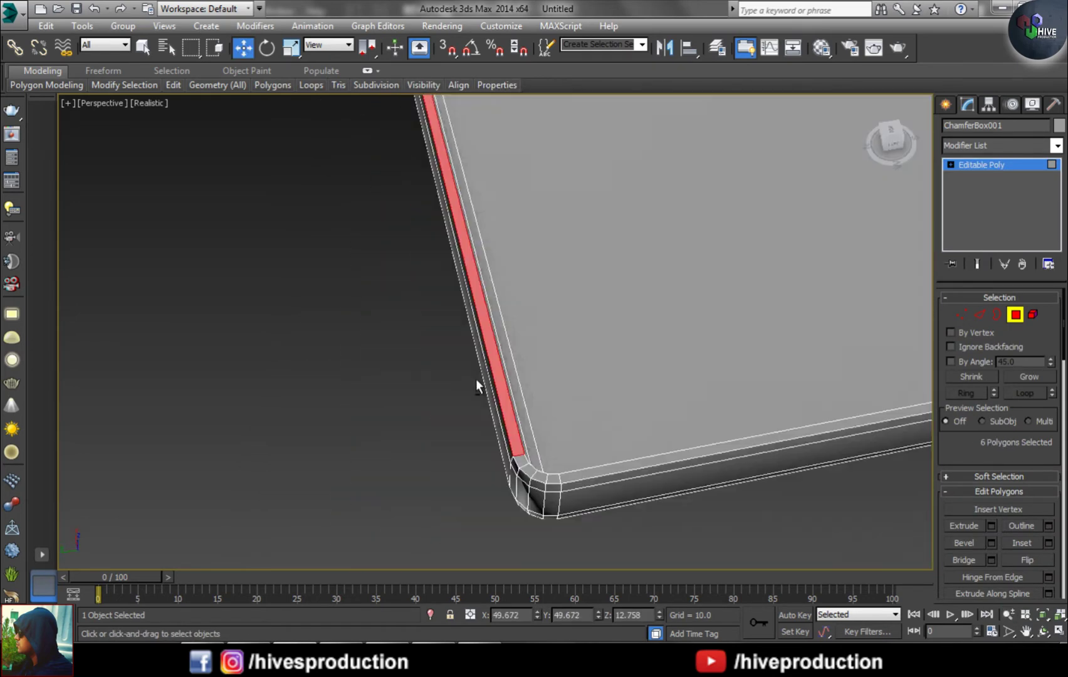
scroll(371, 411, "up", 3)
left_click(383, 437, "ctrl")
left_click(414, 432, "ctrl")
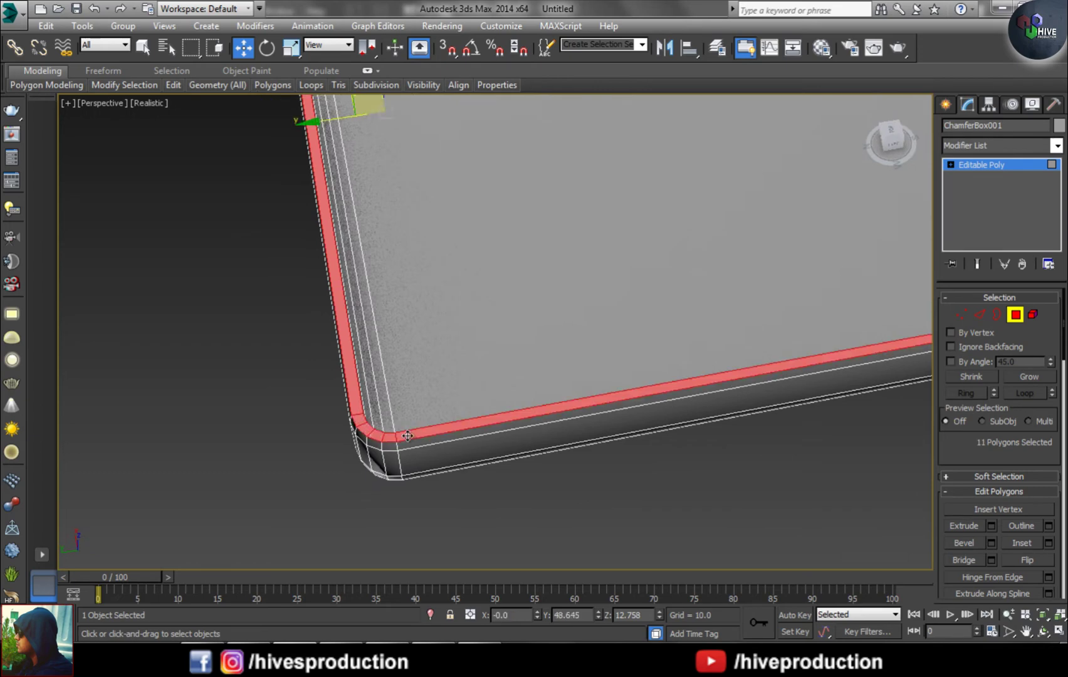
middle_click_drag(414, 433, 581, 353, "alt")
Step: Extrude the selected rim polygons about 2 units upward into a lip
left_click(991, 525)
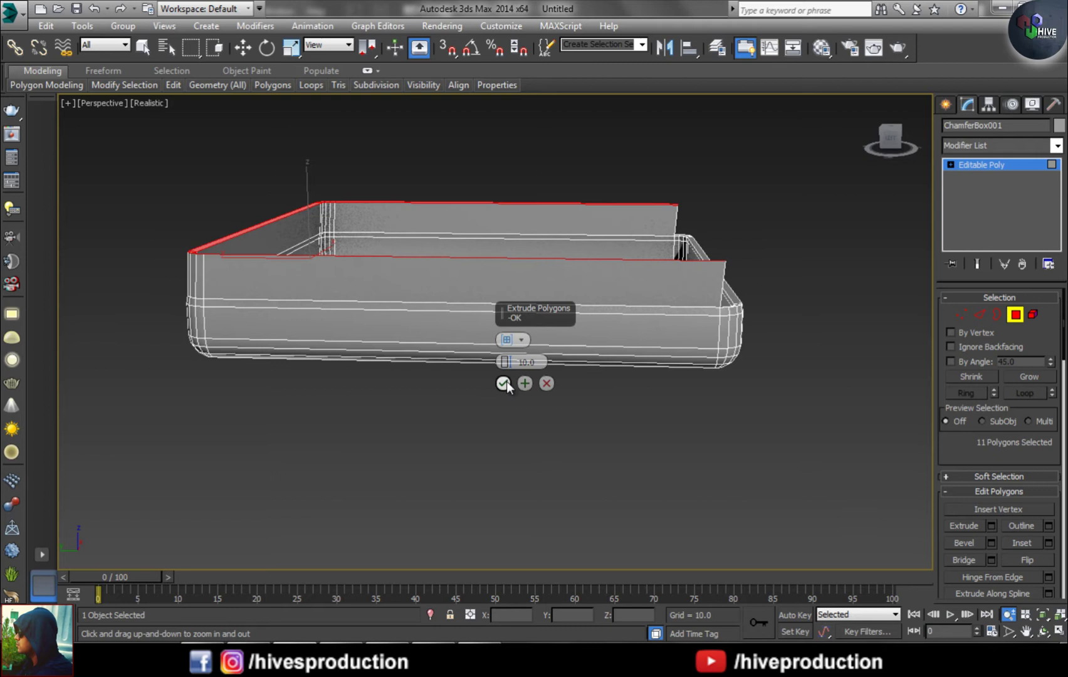
left_click_drag(506, 362, 508, 407)
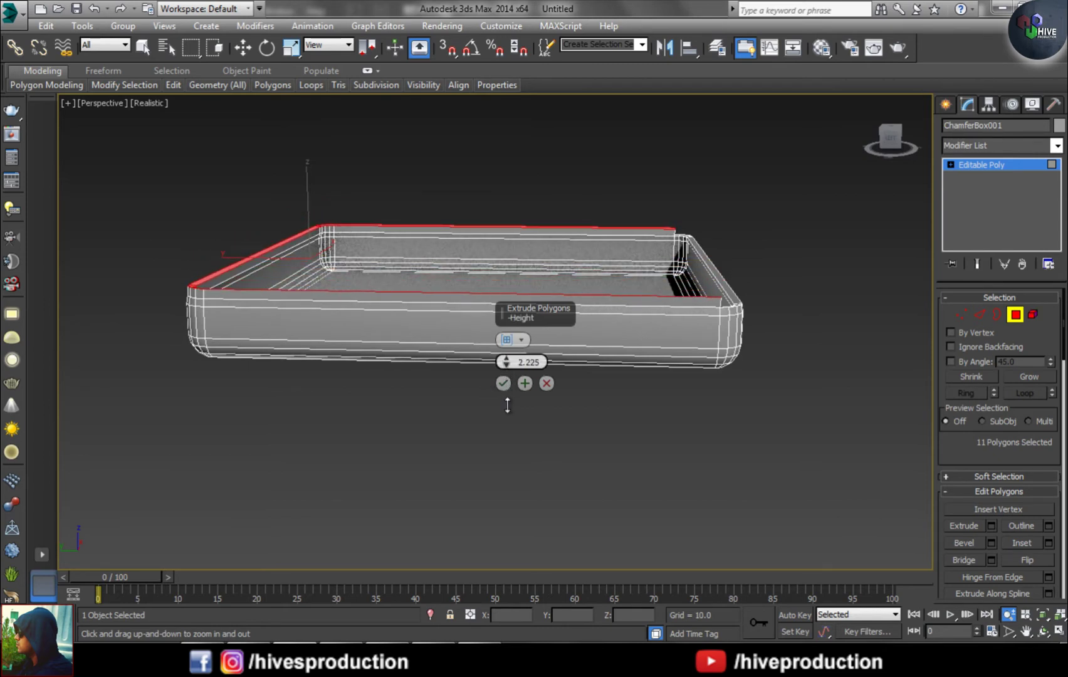
left_click(504, 383)
Step: Clone the tray with a Shift-drag in the Top view to create ChamferBox002
left_click(1015, 314)
left_click(782, 467)
middle_click_drag(782, 468, 616, 430, "alt")
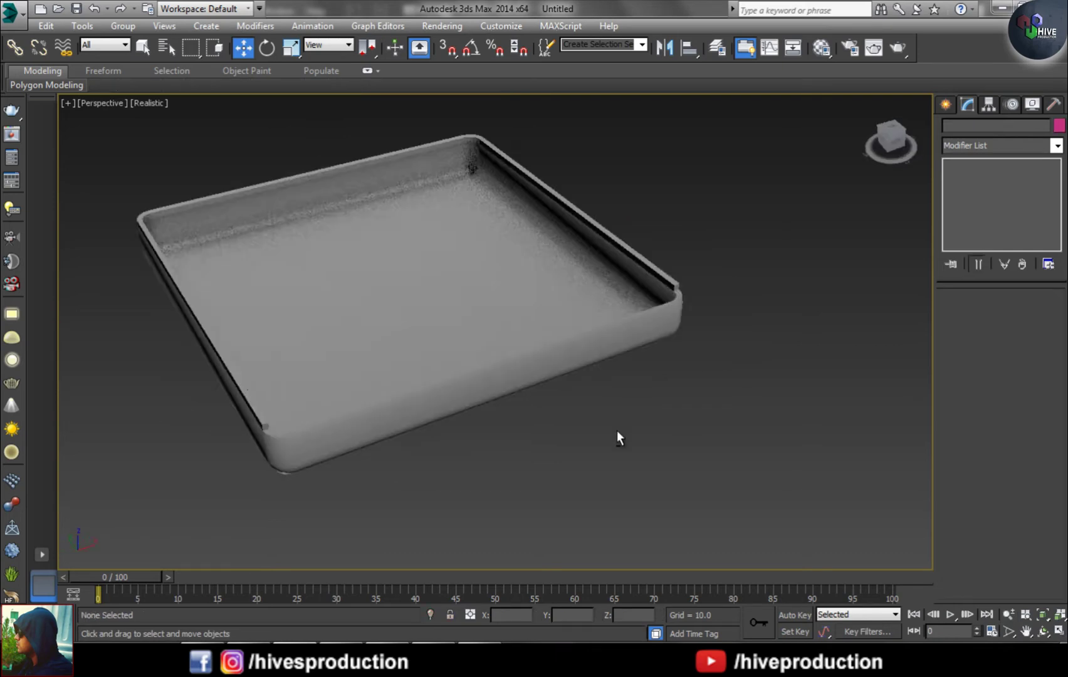
left_click(614, 404)
key("alt+w")
key("alt+w")
key("alt+w")
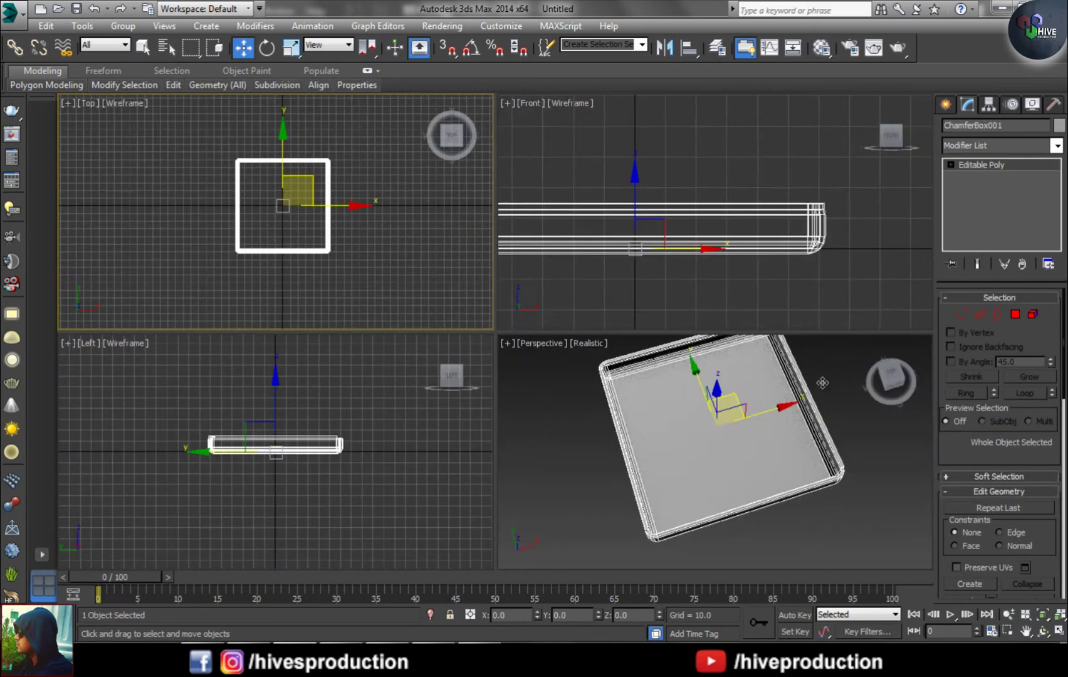
key("alt+w")
left_click_drag(426, 329, 742, 329, "shift")
left_click(535, 390)
key("alt+w")
key("alt+w")
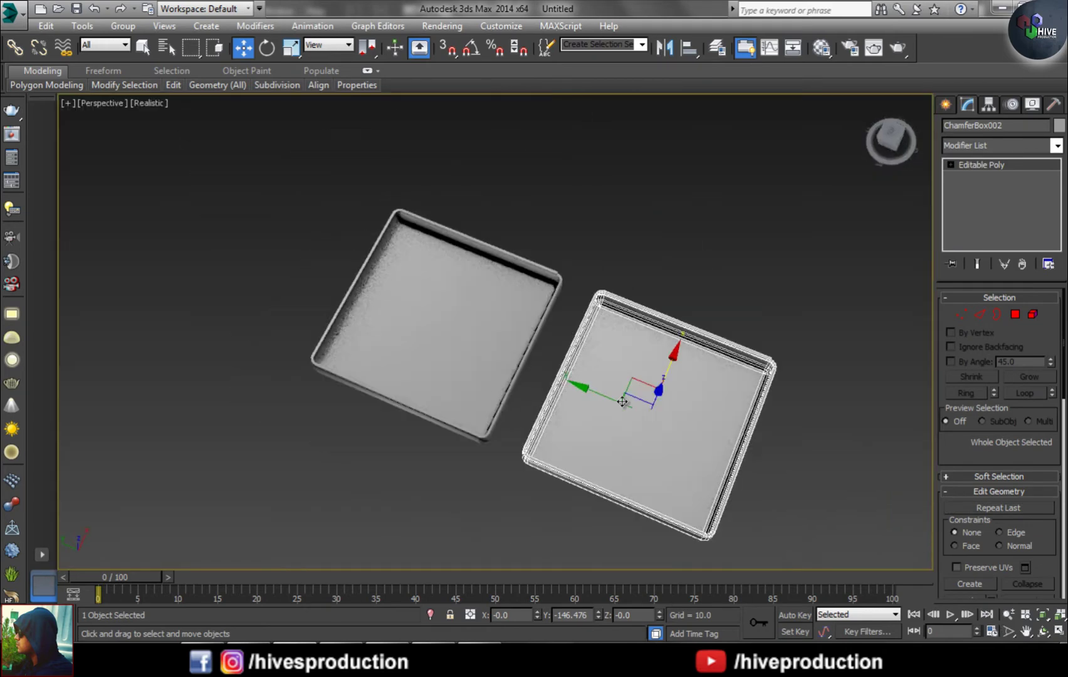
Step: Turn the copy around its vertical axis with Angle Snap enabled
key("e")
middle_click_drag(680, 428, 674, 453, "alt")
key("a")
mouse_move(665, 469)
left_mouse_down()
mouse_move(692, 464)
mouse_move(762, 370)
mouse_move(770, 291)
mouse_move(760, 126)
left_mouse_up()
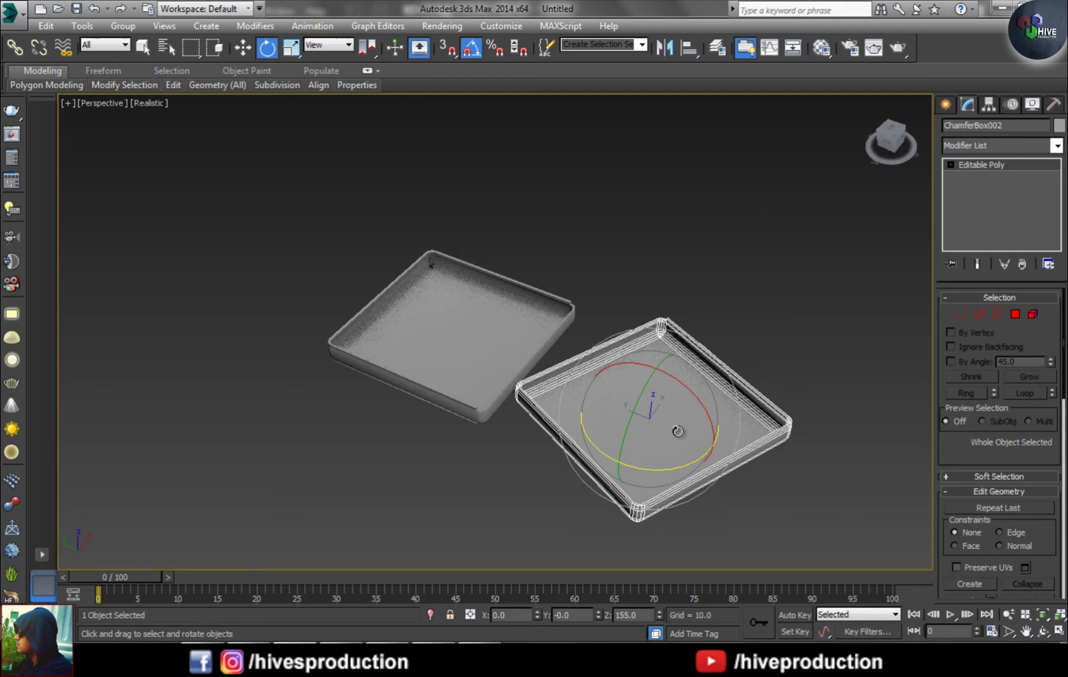
left_click_drag(678, 431, 709, 452)
Step: Move the copy so it butts edge to edge against the original tray
key("t")
key("F3")
key("w")
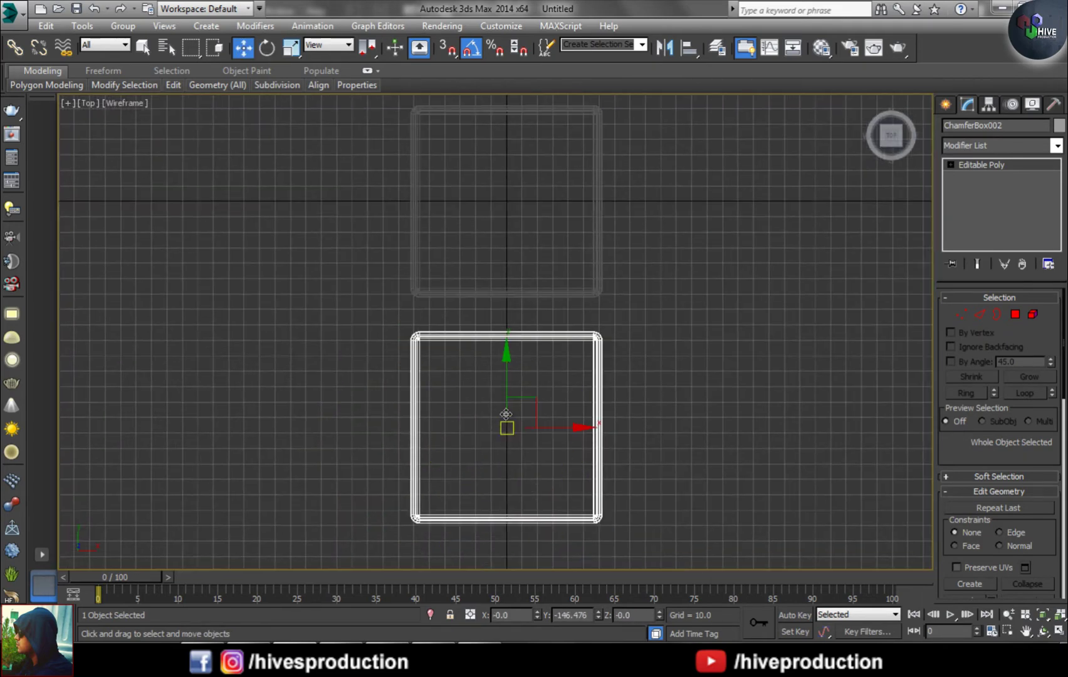
key("l")
scroll(526, 426, "up", 5)
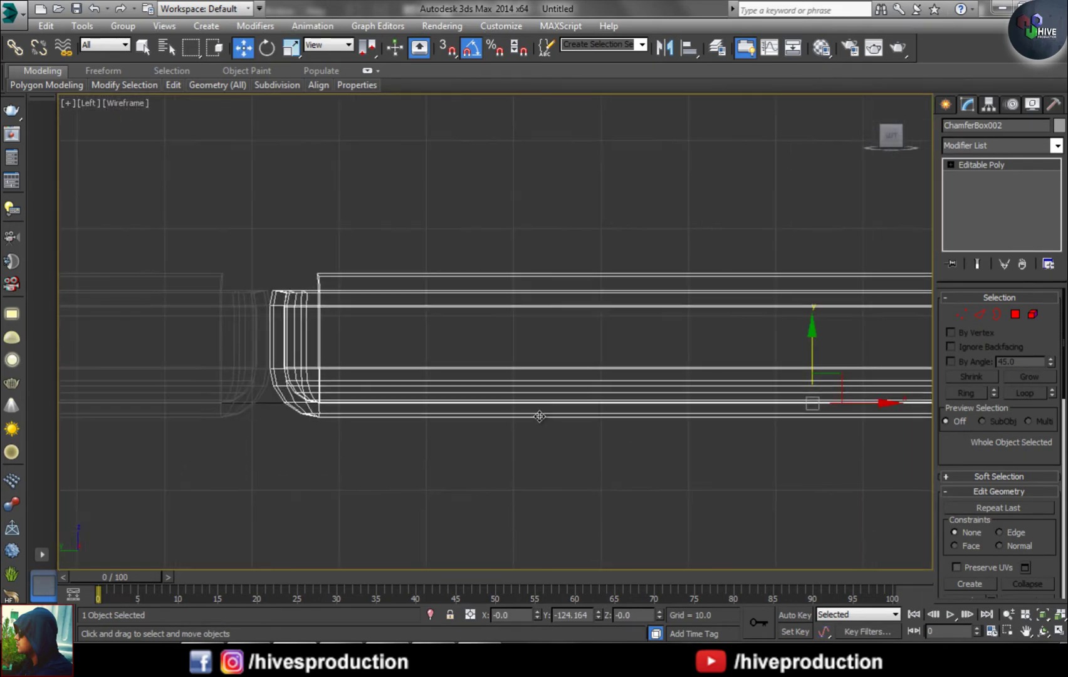
scroll(468, 488, "down", 5)
left_click(467, 488)
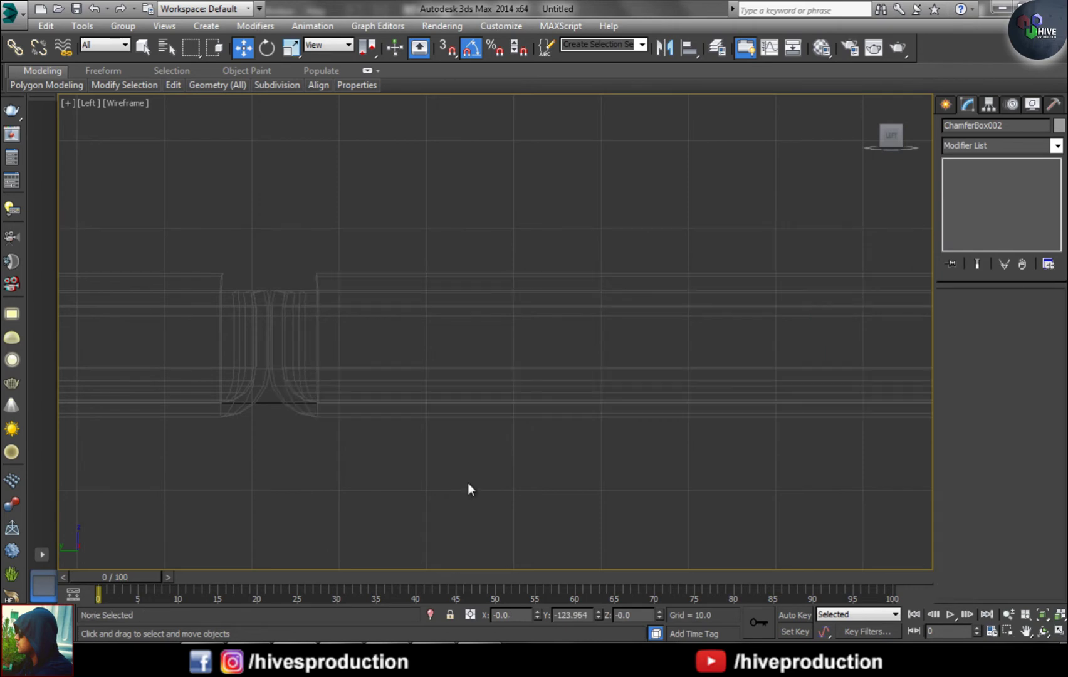
key("alt+w")
left_click(771, 461)
key("alt+w")
scroll(627, 401, "up", 5)
scroll(538, 431, "down", 5)
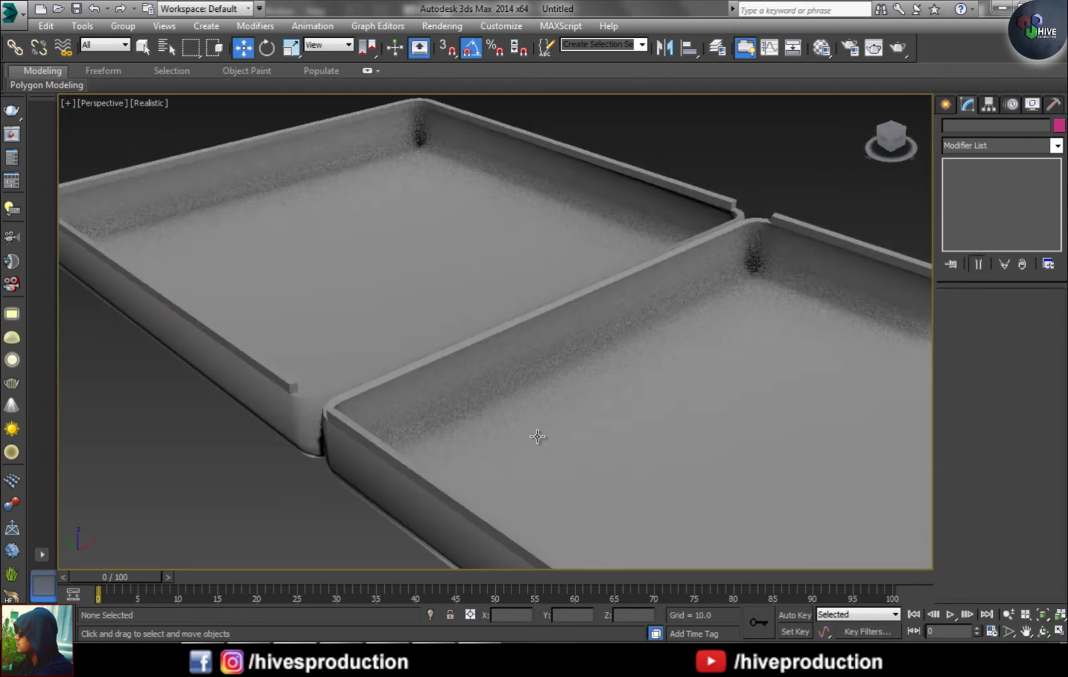
Step: Give both trays a cream object colour
left_click(947, 104)
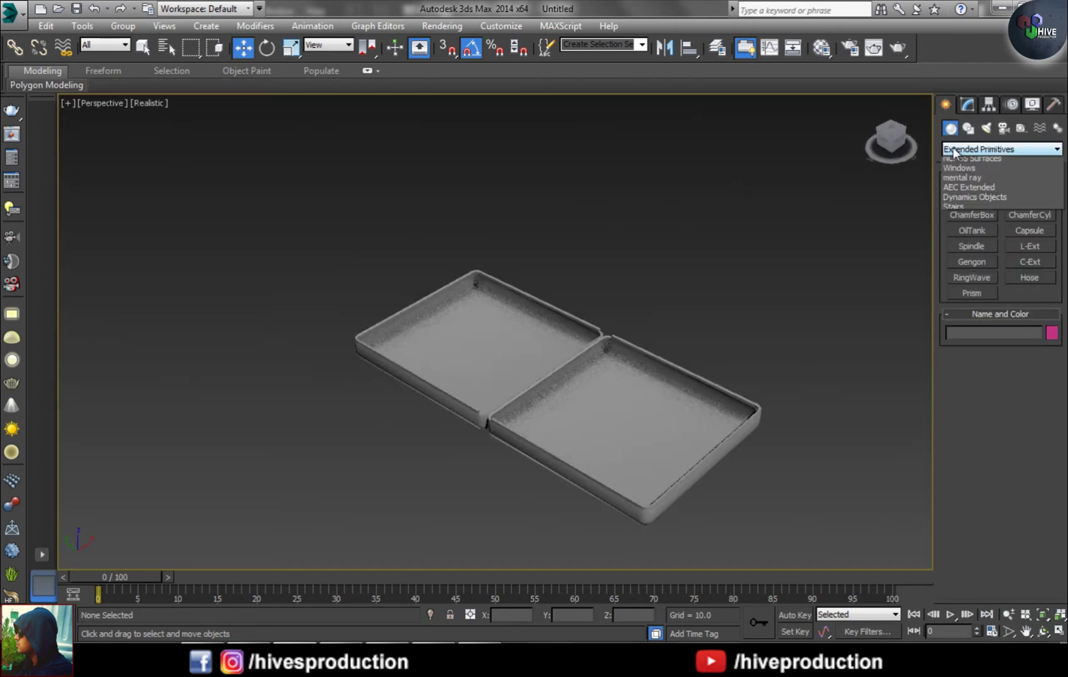
scroll(965, 182, "up", 3)
left_click(972, 158)
left_click(1024, 259)
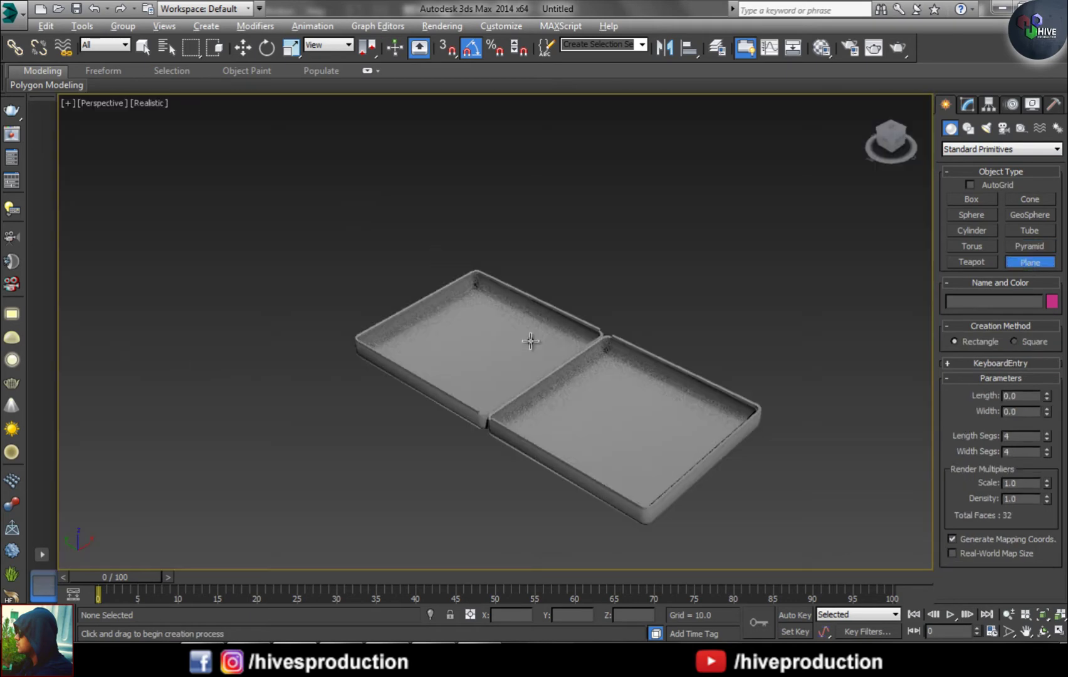
key("t")
key("F3")
key("w")
key("ctrl+a")
left_click(1051, 302)
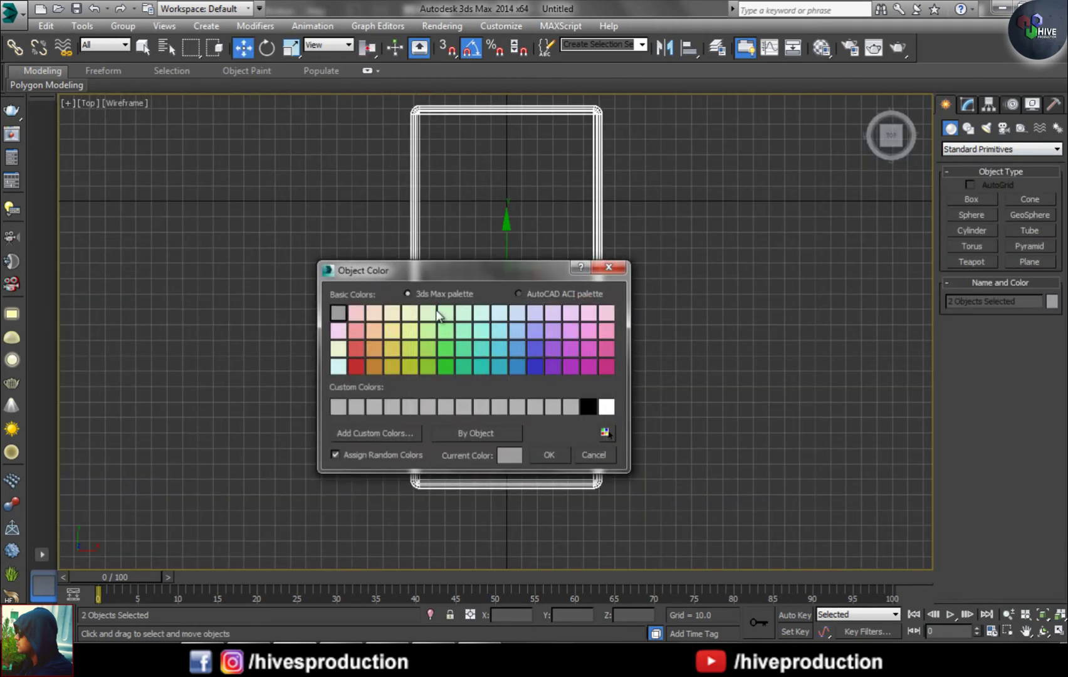
left_click(551, 453)
left_click(712, 221)
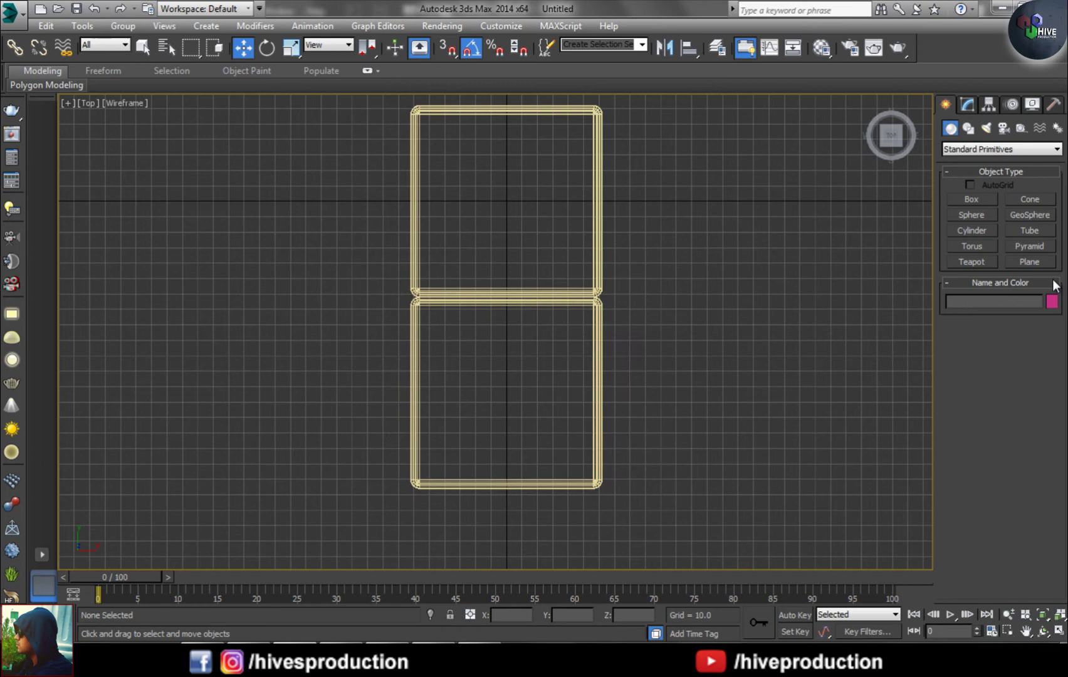
Step: Draw a Plane in the Top view covering both trays, about 243.7 by 120.7
left_click(1029, 262)
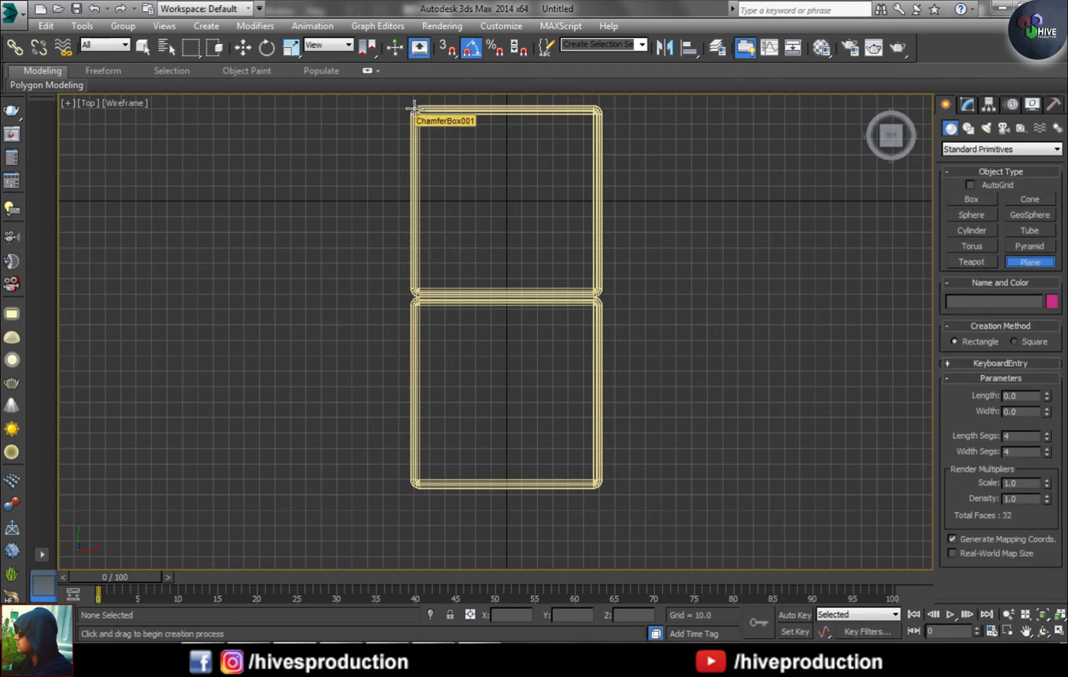
left_click_drag(412, 108, 598, 484)
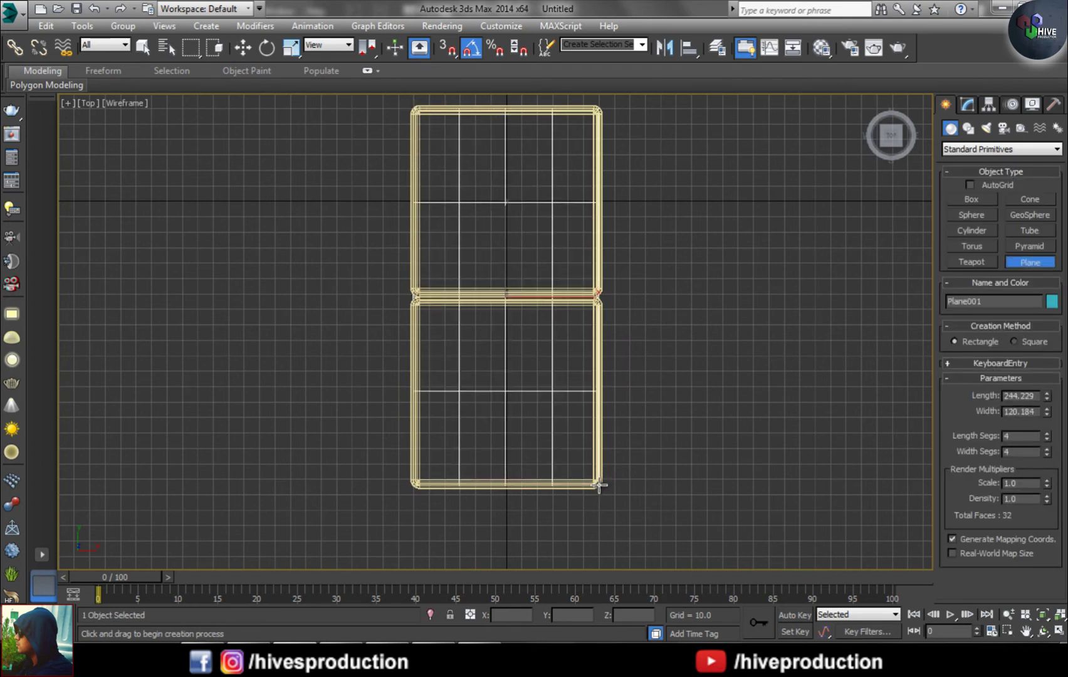
key("alt+w")
right_click(688, 486)
key("alt+w")
scroll(615, 470, "up", 5)
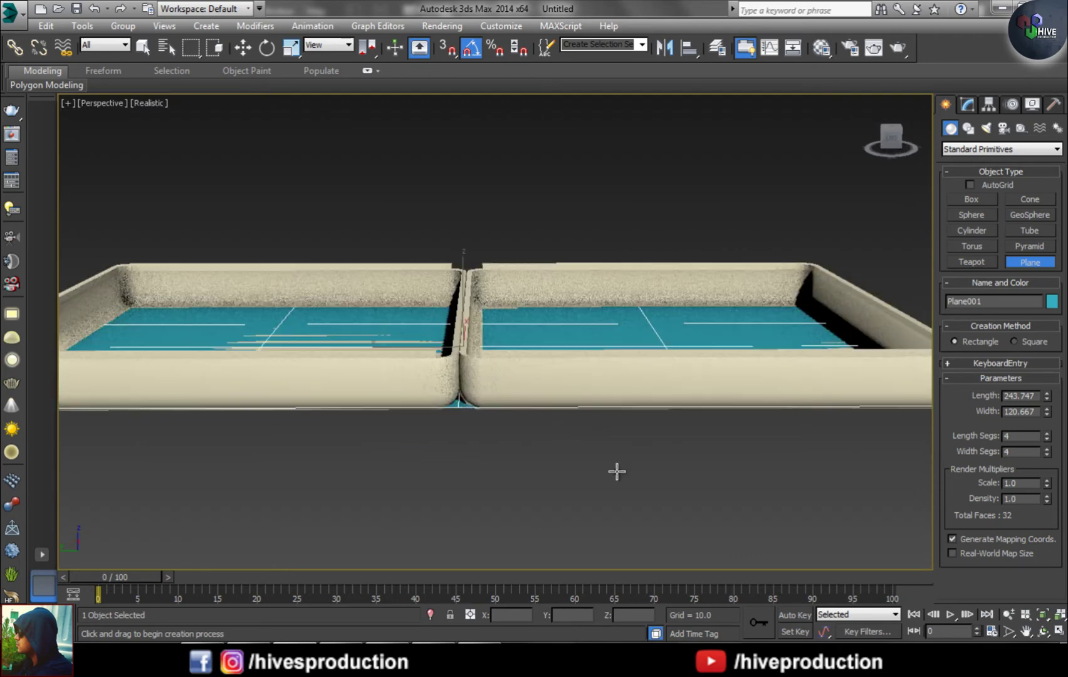
Step: Raise the plane to Z 13.144 at the tray tops, closing the seam
left_click_drag(462, 303, 464, 260)
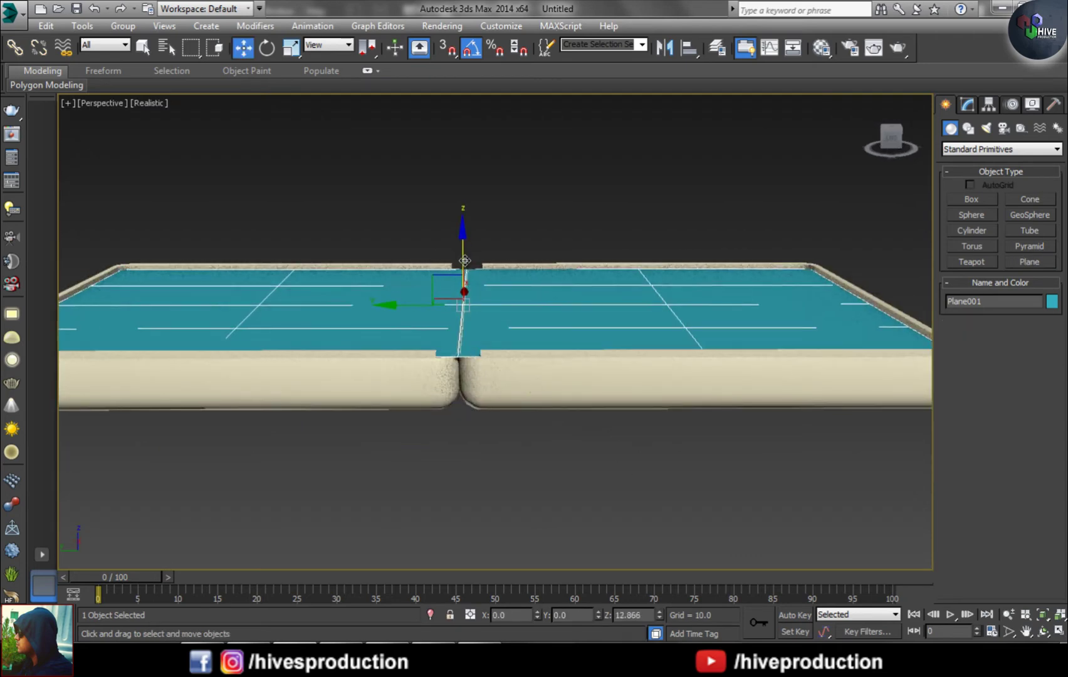
middle_click_drag(464, 260, 417, 377, "alt")
middle_click_drag(593, 433, 457, 300, "alt")
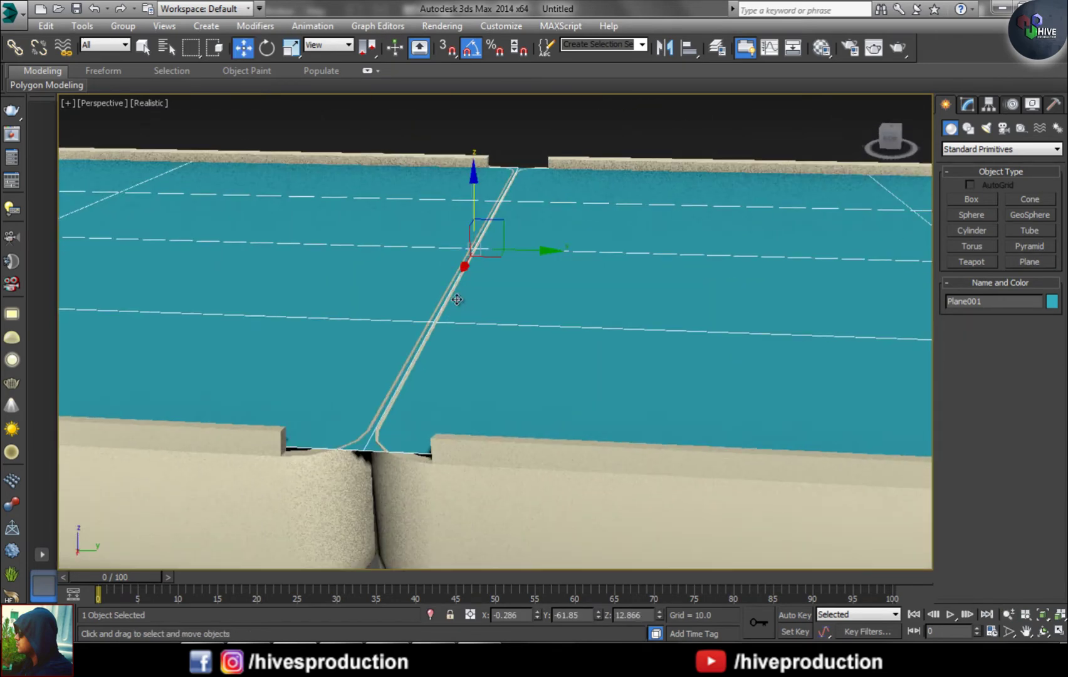
left_click_drag(474, 215, 473, 212)
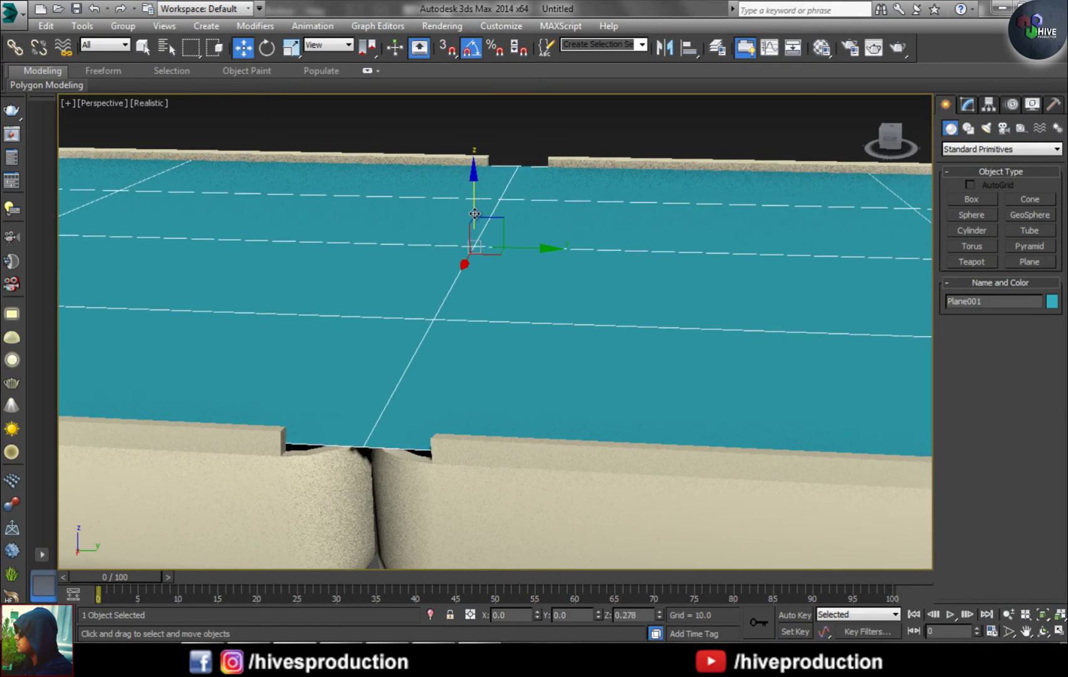
scroll(474, 212, "down", 5)
middle_click_drag(475, 212, 808, 456, "alt")
Step: Set the screen plane's Length and Width segments to 25
left_click(967, 104)
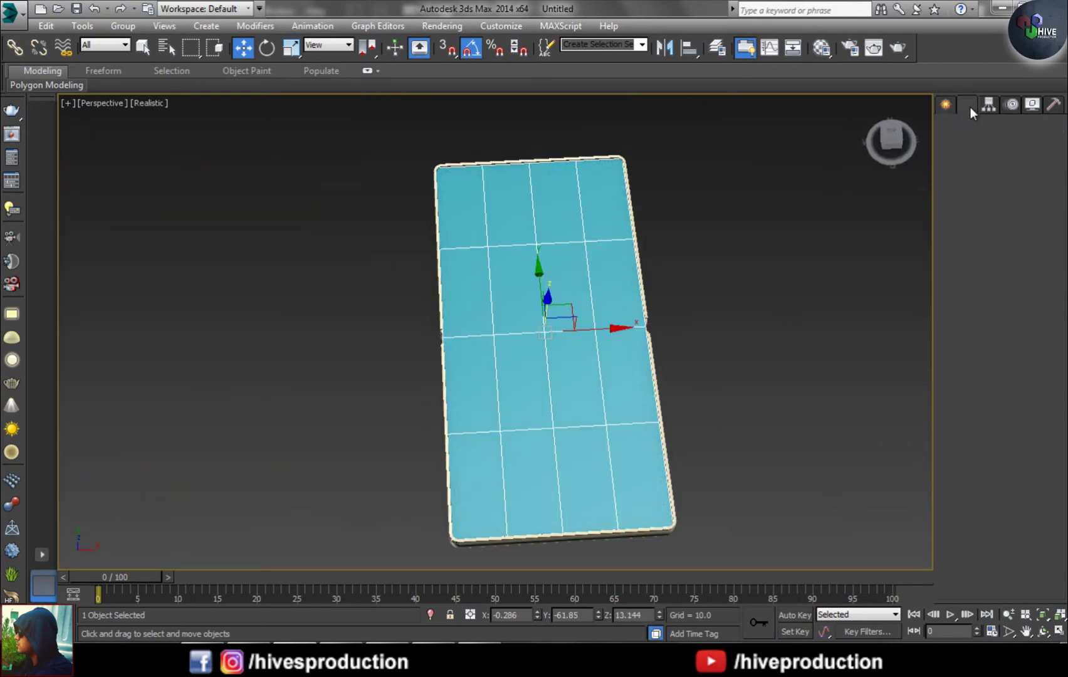
type("2")
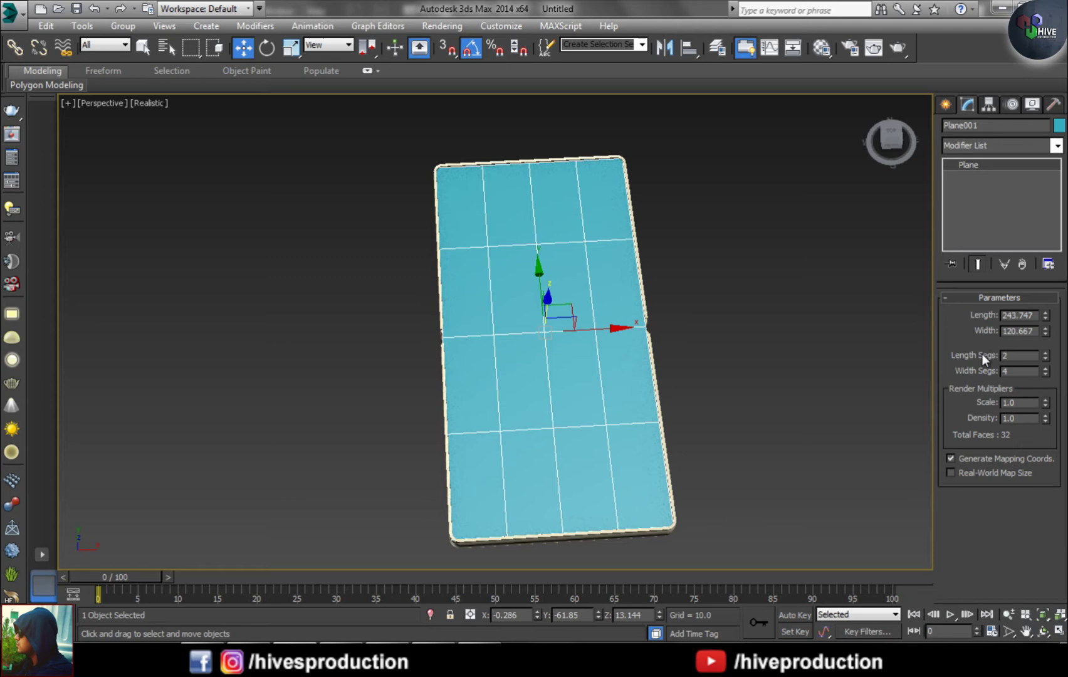
type("5")
key("Tab")
type("25")
key("Return")
Step: Select the screen plane and both trays and rotate them upright
key("ctrl+d")
middle_click_drag(658, 437, 599, 430, "alt")
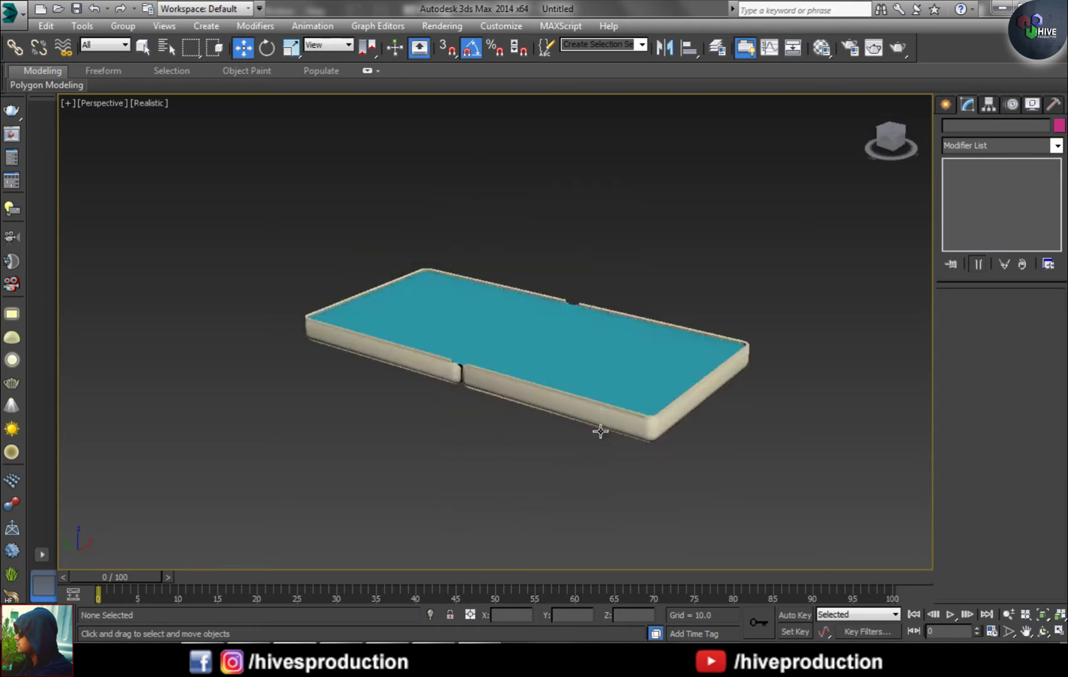
scroll(637, 417, "up", 6)
middle_click_drag(694, 415, 698, 331, "alt")
scroll(683, 358, "up", 3)
scroll(683, 360, "down", 5)
left_click(686, 336)
key("alt+w")
left_click(769, 187)
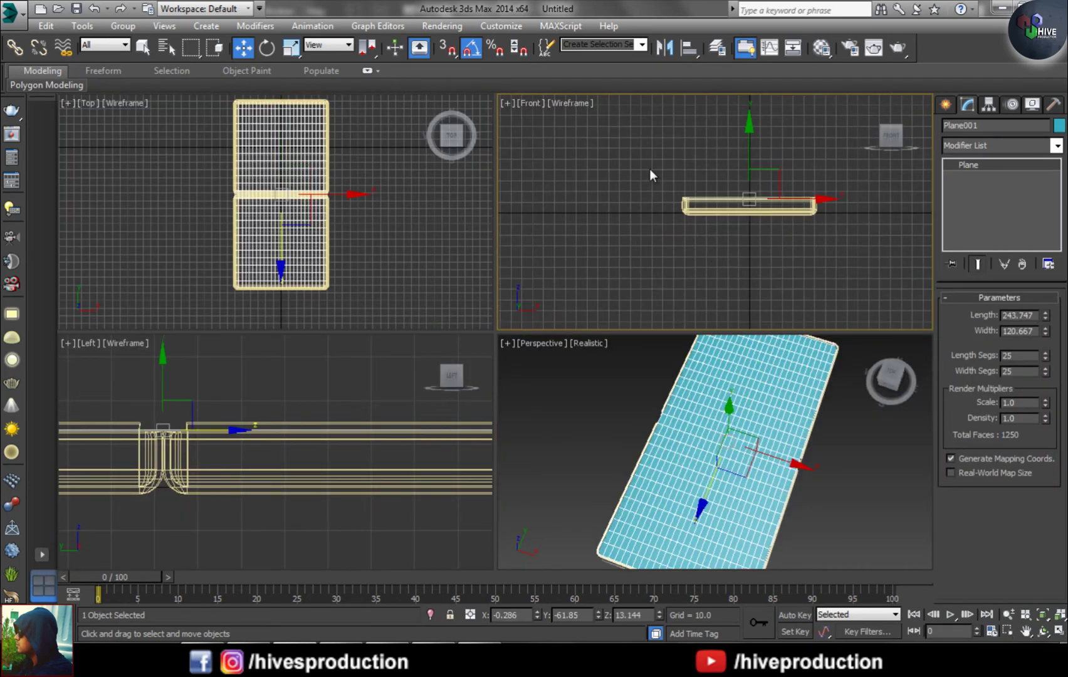
left_click_drag(650, 174, 752, 180)
key("e")
left_click(878, 458)
Step: Draw a Rectangle spline near the top of the phone in the Front view
key("f")
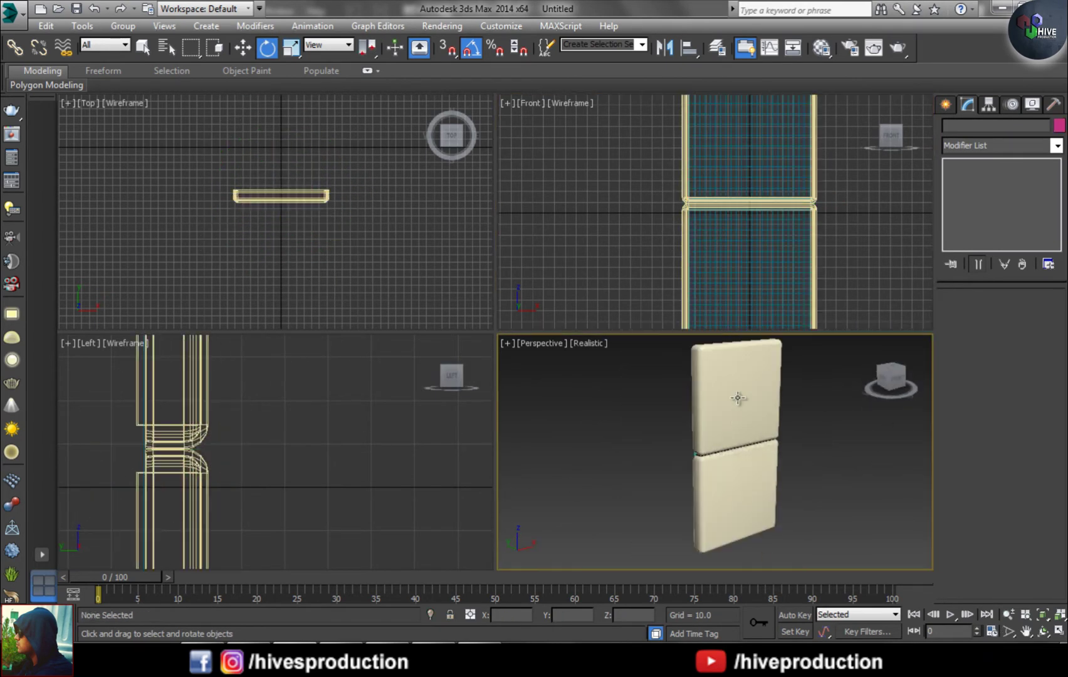
left_click(734, 264)
key("alt+w")
middle_click_drag(574, 319, 676, 483)
left_click(945, 104)
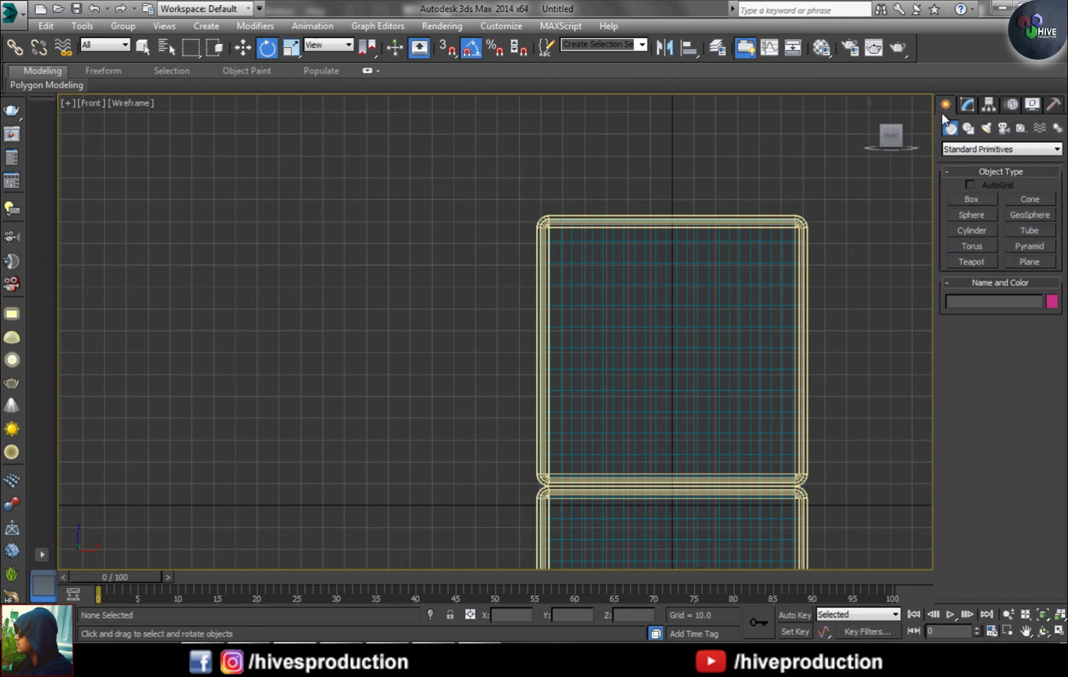
left_click(1002, 148)
left_click(969, 128)
left_click(969, 128)
left_click(1029, 211)
scroll(614, 309, "up", 5)
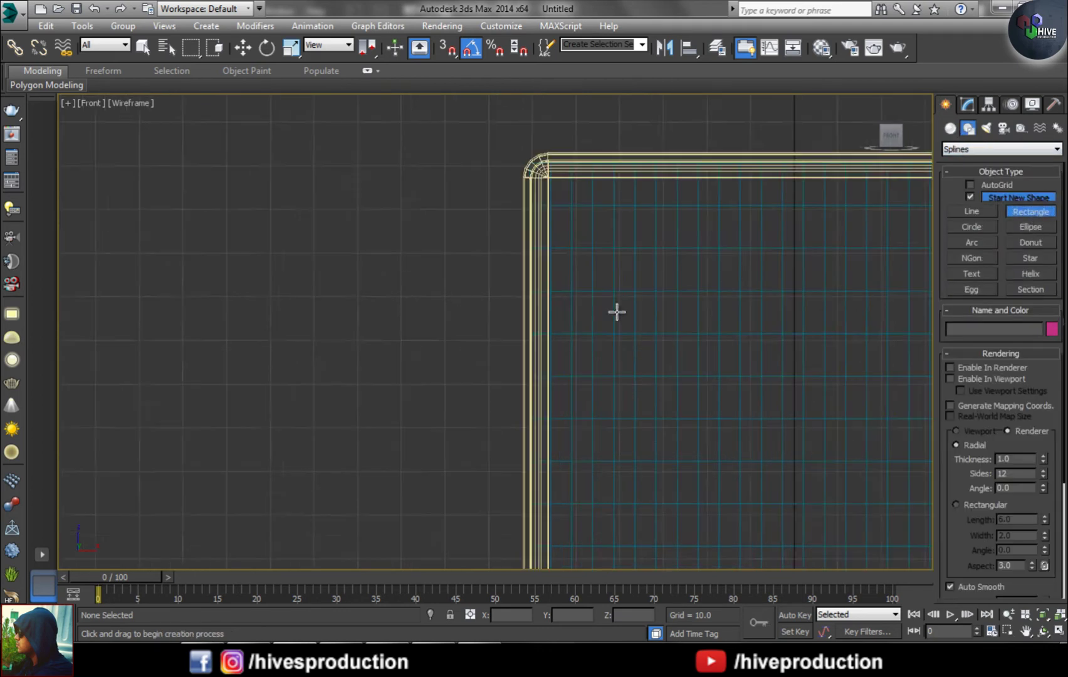
left_click_drag(481, 267, 650, 359)
middle_click_drag(649, 359, 525, 300)
Step: Nudge the rectangle into place and convert it to an Editable Spline
key("w")
left_click_drag(463, 226, 461, 228)
right_click(462, 245)
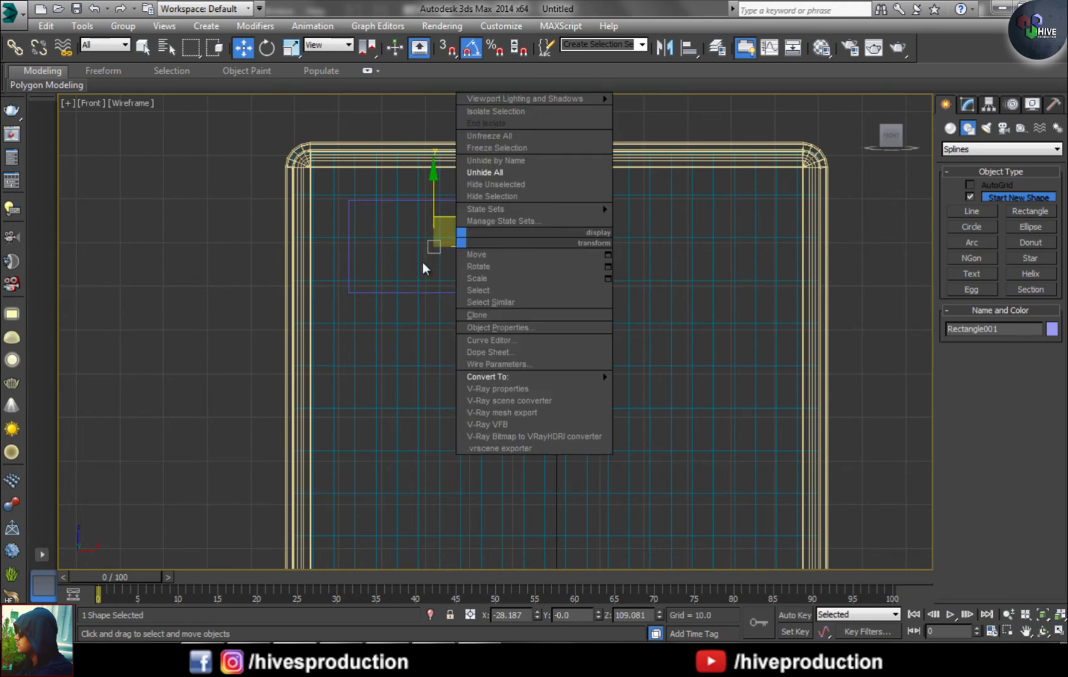
mouse_move(524, 385)
left_click(666, 385)
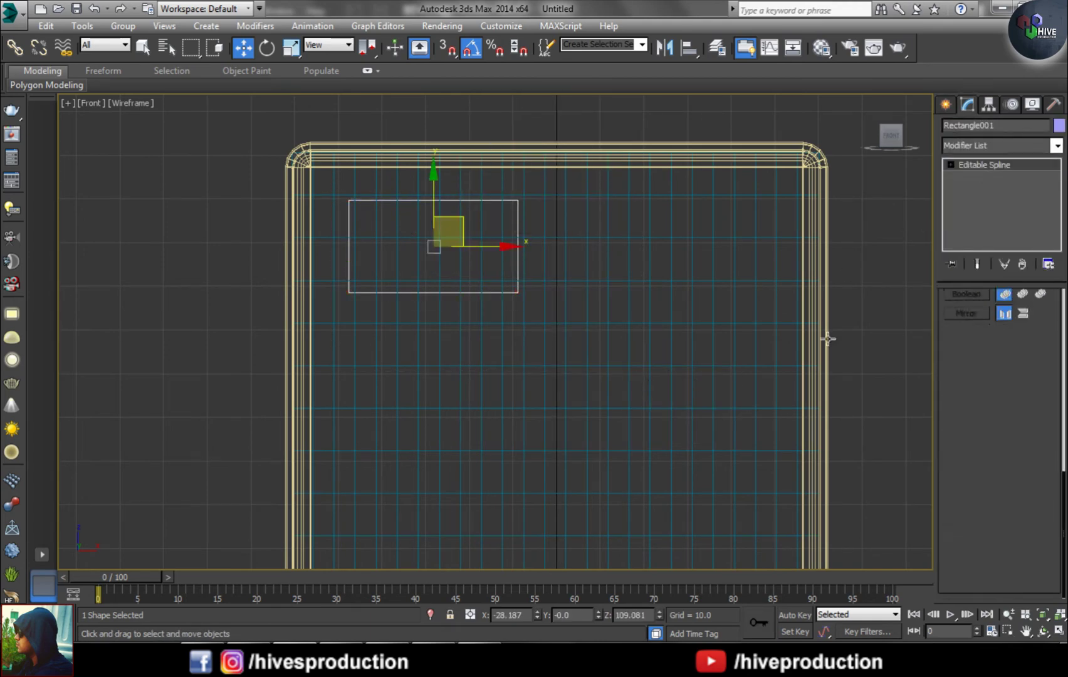
Step: Hide the screen plane and fillet the rectangle's four corner vertices round
right_click(727, 324)
left_click(759, 279)
left_click(518, 288)
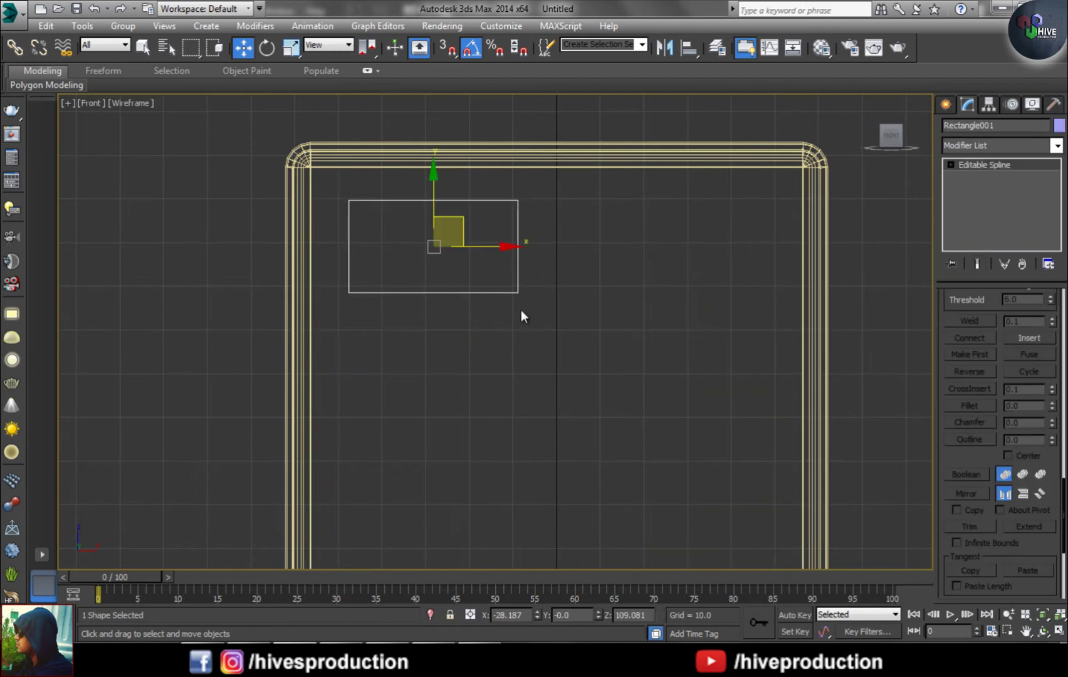
key("1")
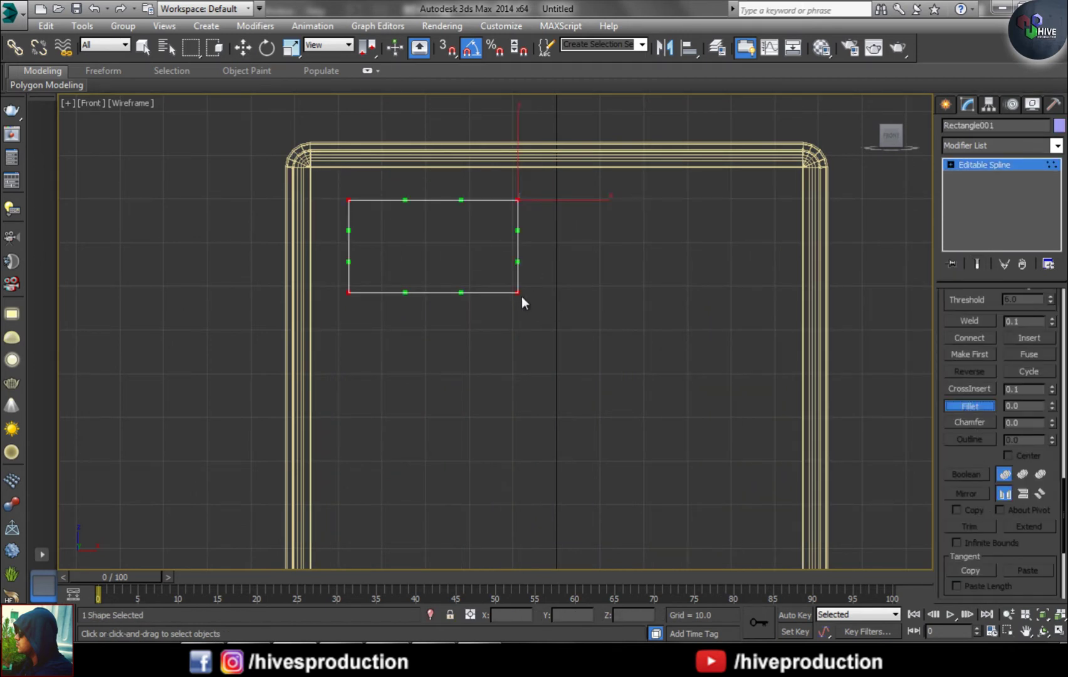
left_click(984, 165)
key("alt+w")
key("alt+w")
Step: Shift-drag to clone the rounded outline into copies beside the phone
key("w")
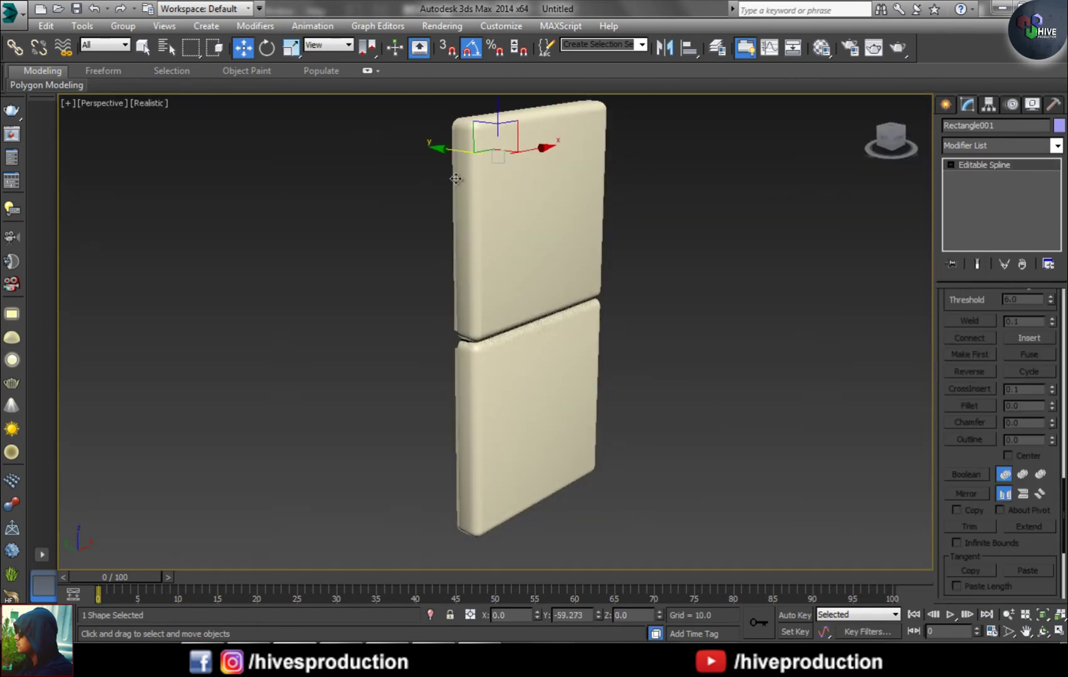
middle_click_drag(666, 292, 521, 281, "alt")
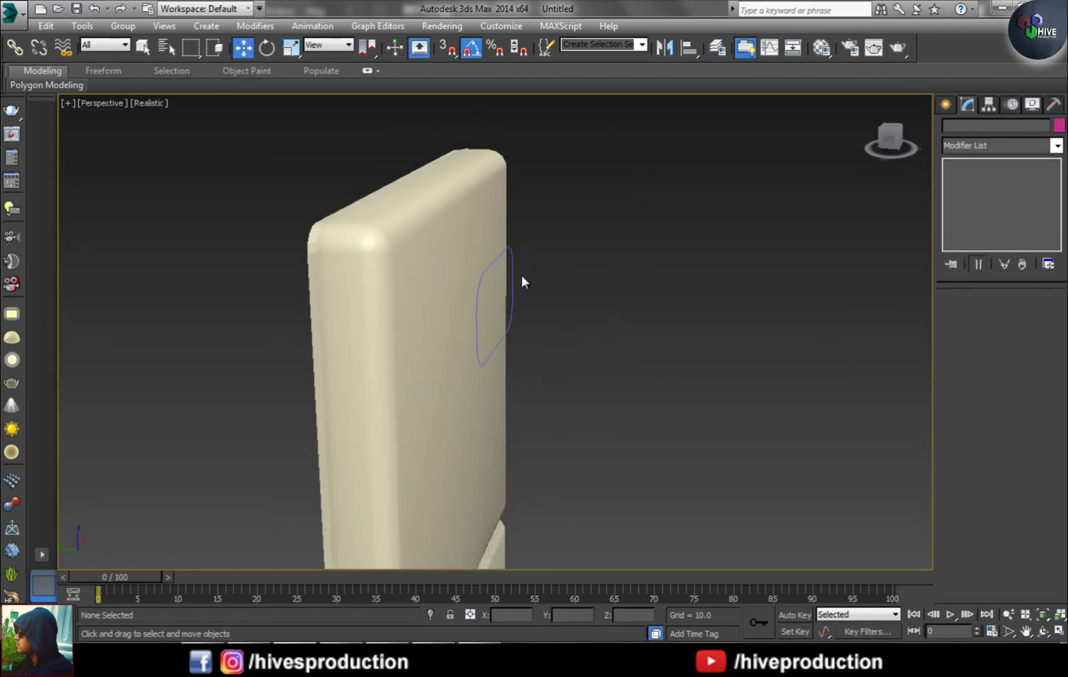
left_click_drag(452, 303, 555, 337, "shift")
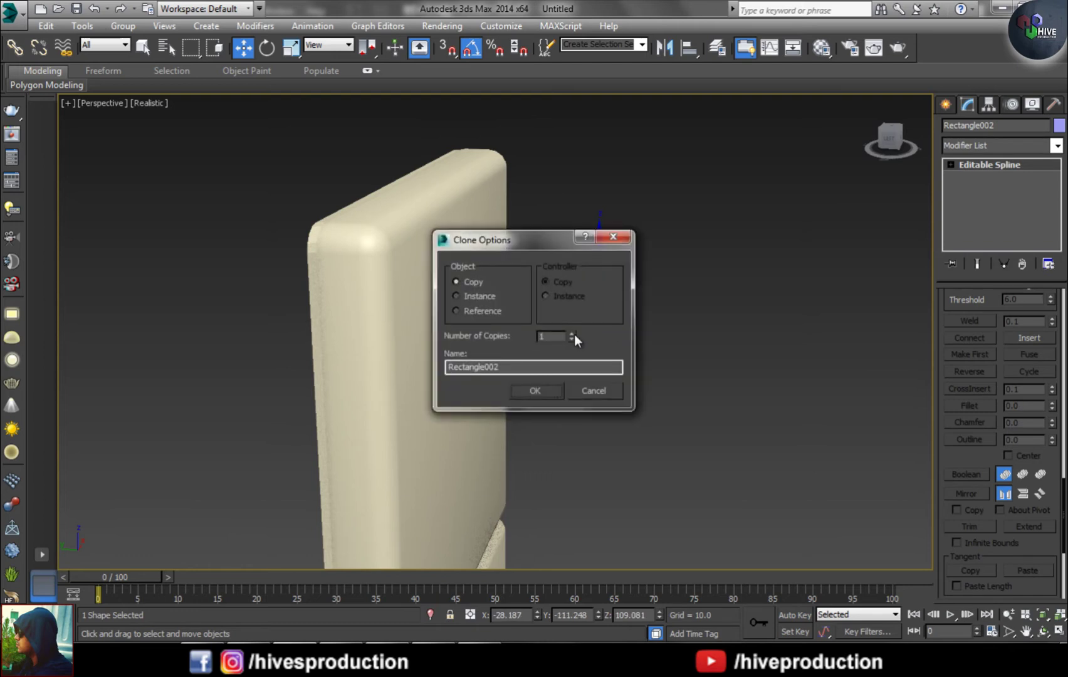
left_click(554, 388)
Step: Make Rectangle001 render as a 2.23-thick tube and move it onto the phone
left_click(477, 353)
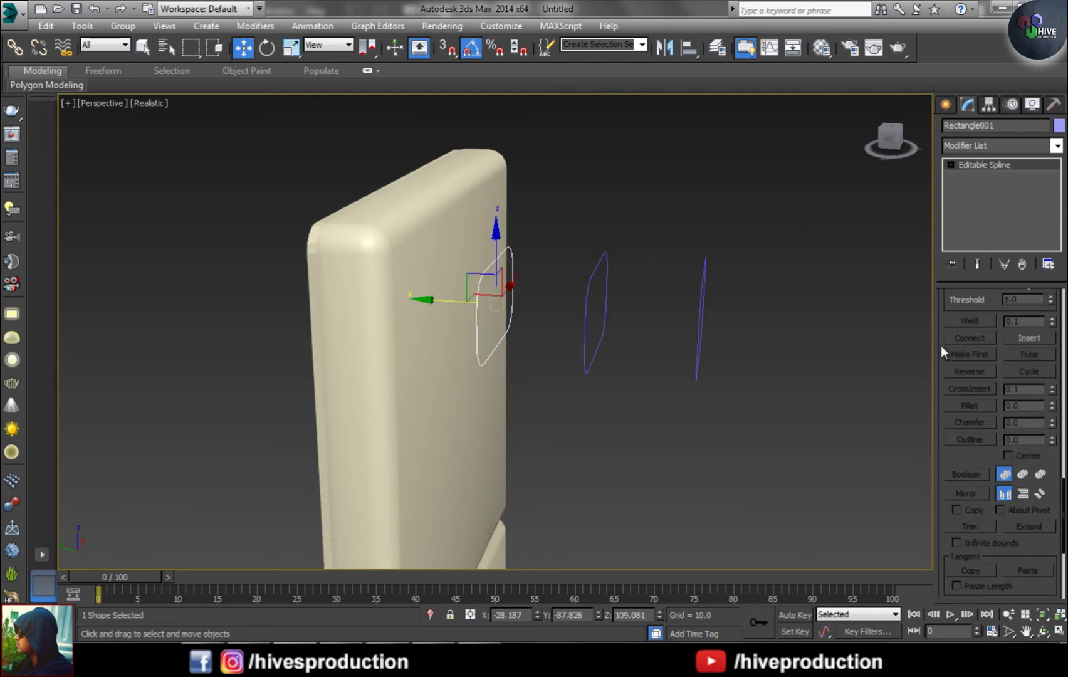
left_click_drag(983, 300, 982, 429)
scroll(982, 430, "up", 10)
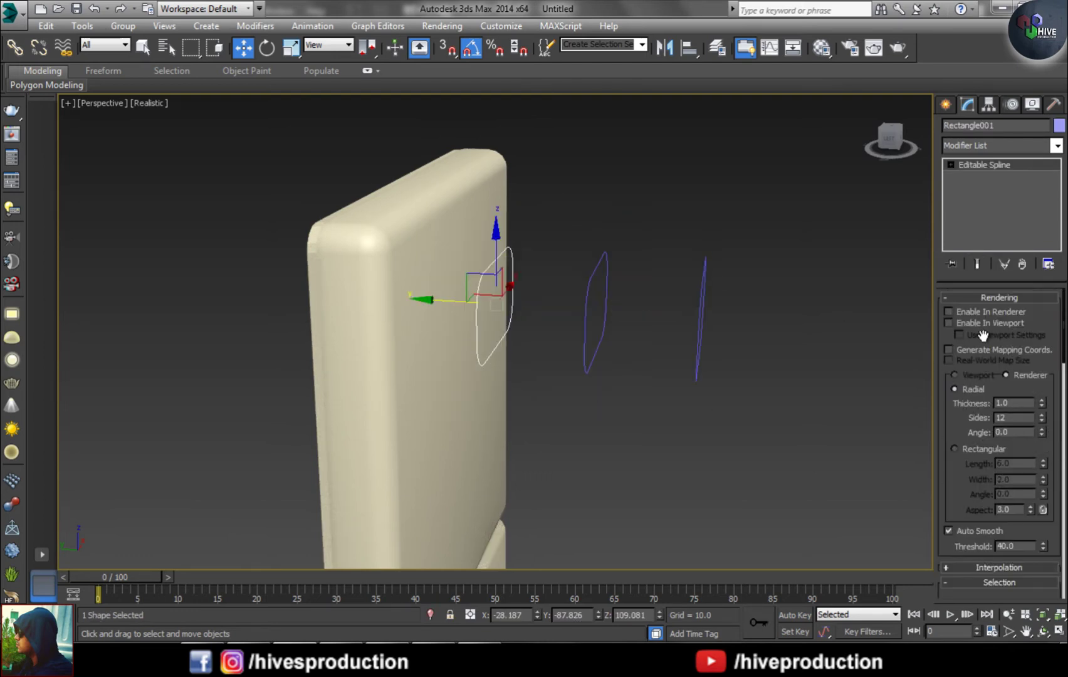
left_click(970, 321)
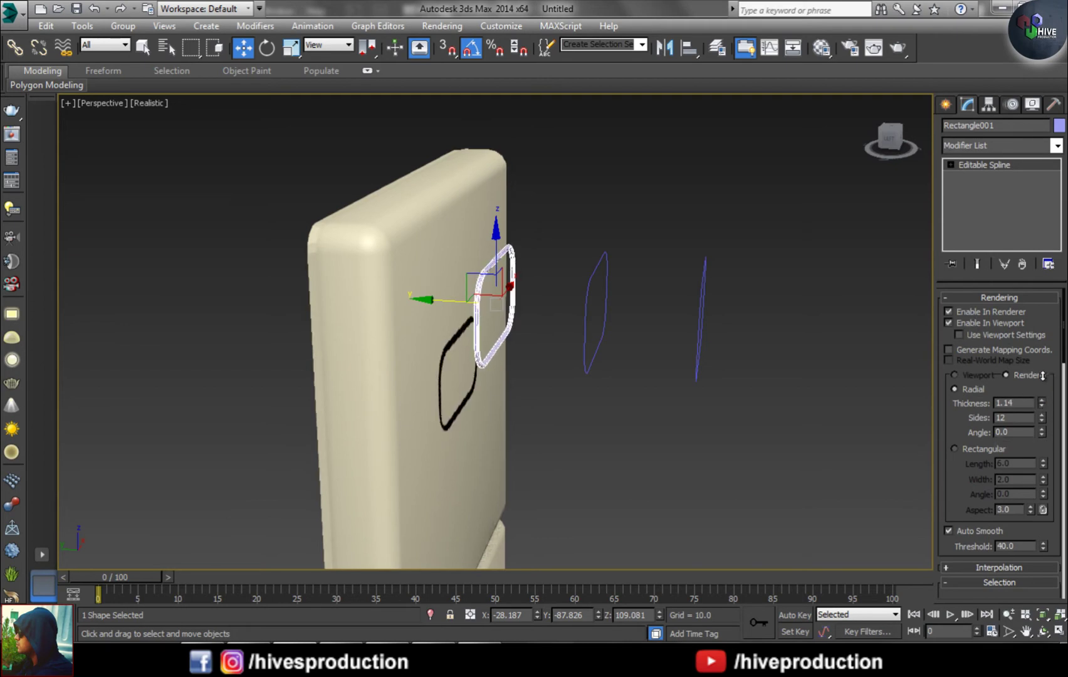
left_click_drag(1043, 375, 1043, 351)
scroll(553, 311, "up", 2)
left_click_drag(475, 315, 376, 309)
Step: Extrude Rectangle002 into a solid and move it inside the tube rim
left_click(684, 329)
left_click(1013, 148)
scroll(997, 219, "down", 3)
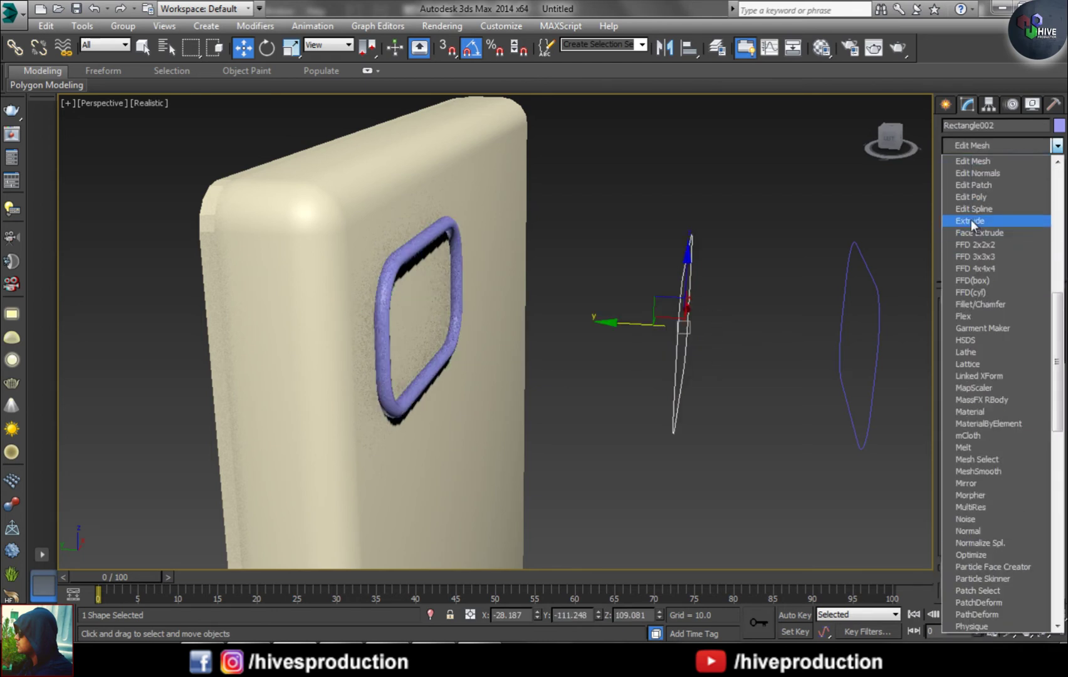
left_click(977, 222)
left_click_drag(642, 324, 371, 333)
left_click(649, 371)
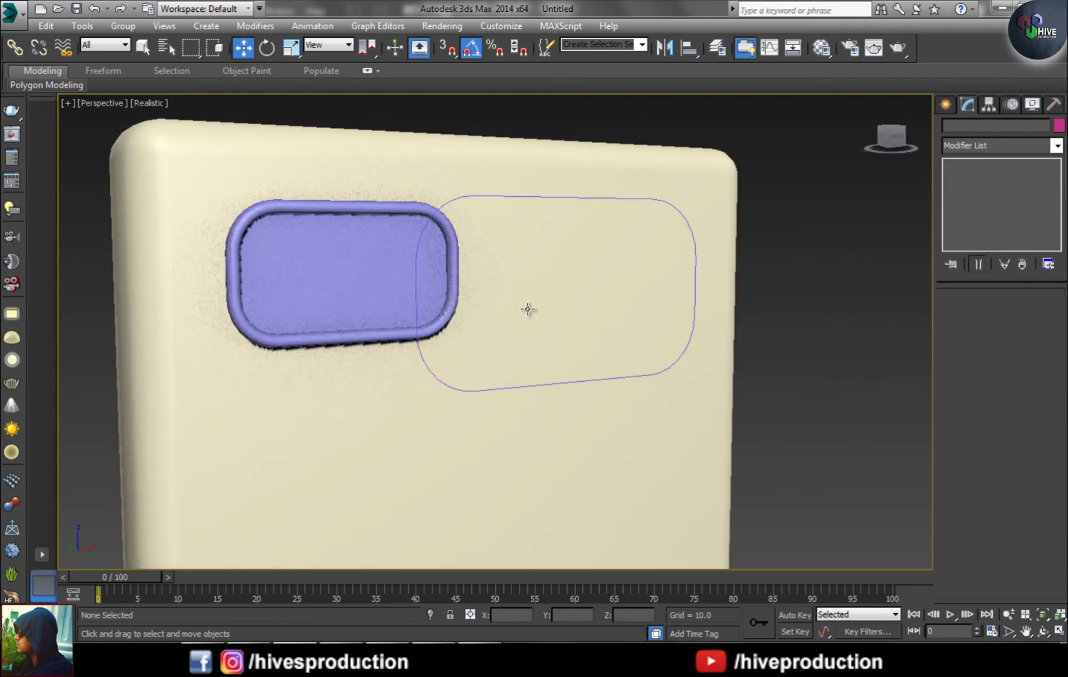
Step: Switch to a wireframe Front view and start a standard Cylinder primitive
key("alt+w")
key("alt+w")
left_click(945, 104)
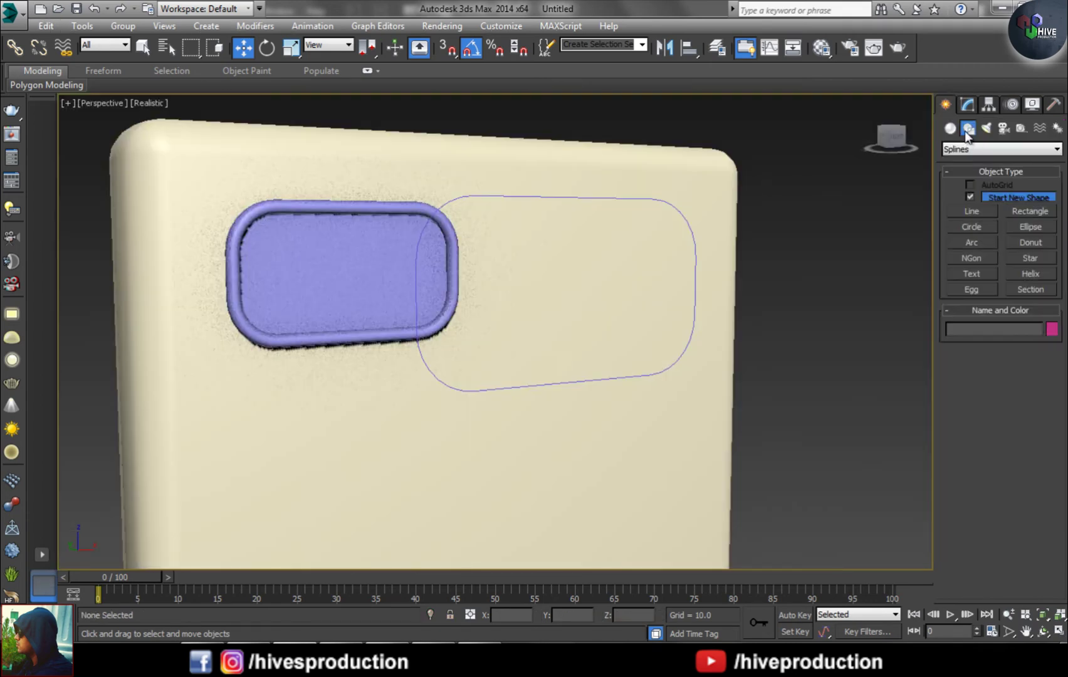
left_click(951, 128)
left_click(972, 231)
key("f")
key("F3")
scroll(493, 172, "up", 3)
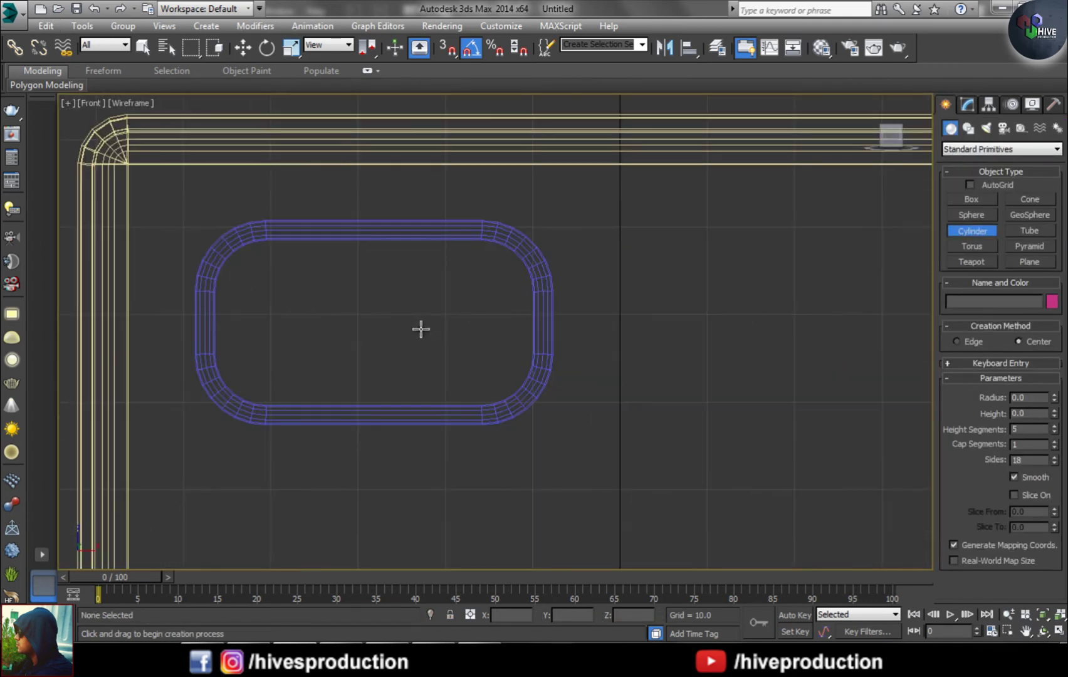
right_click(464, 323)
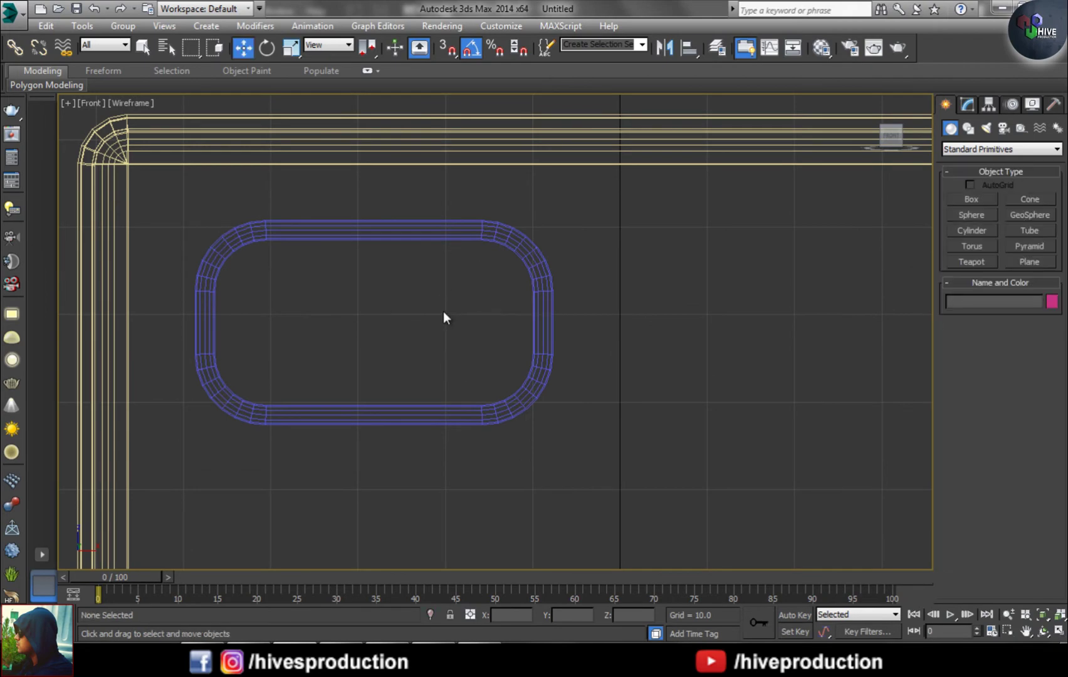
Step: Create the cylinder lens disc and zoom in to its parameters
left_click(972, 231)
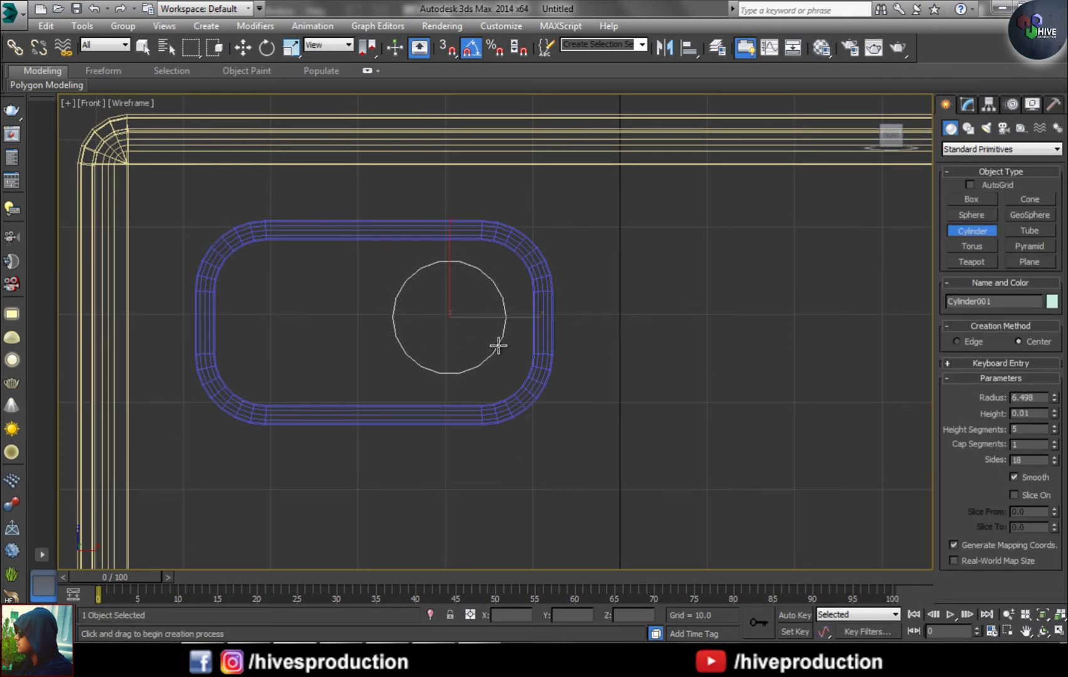
key("alt+w")
right_click(298, 150)
right_click(298, 151)
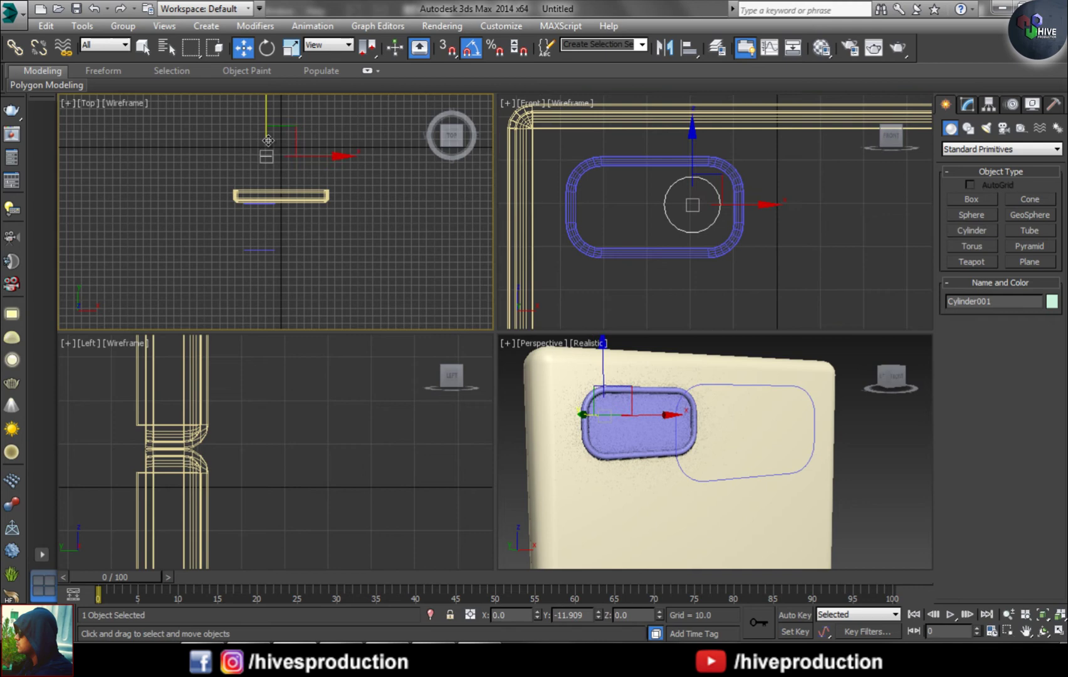
right_click(601, 351)
key("z")
left_click(968, 104)
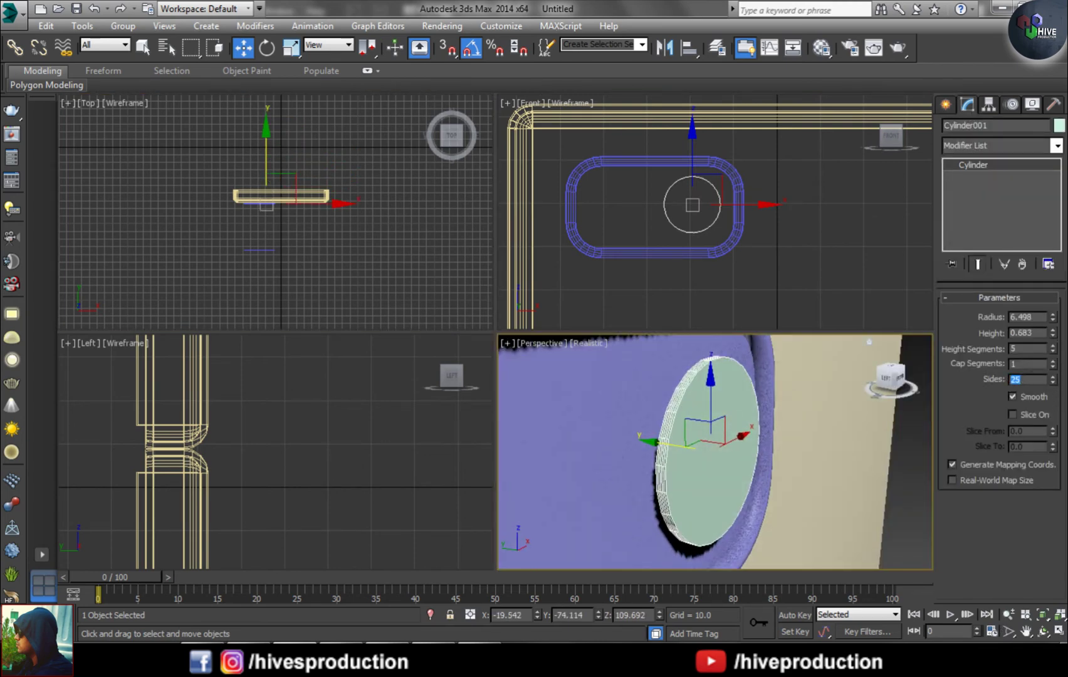
Step: Slide the lens disc into the camera bump and nudge it down
left_click_drag(668, 448, 648, 445)
left_click(741, 260)
left_click(692, 234)
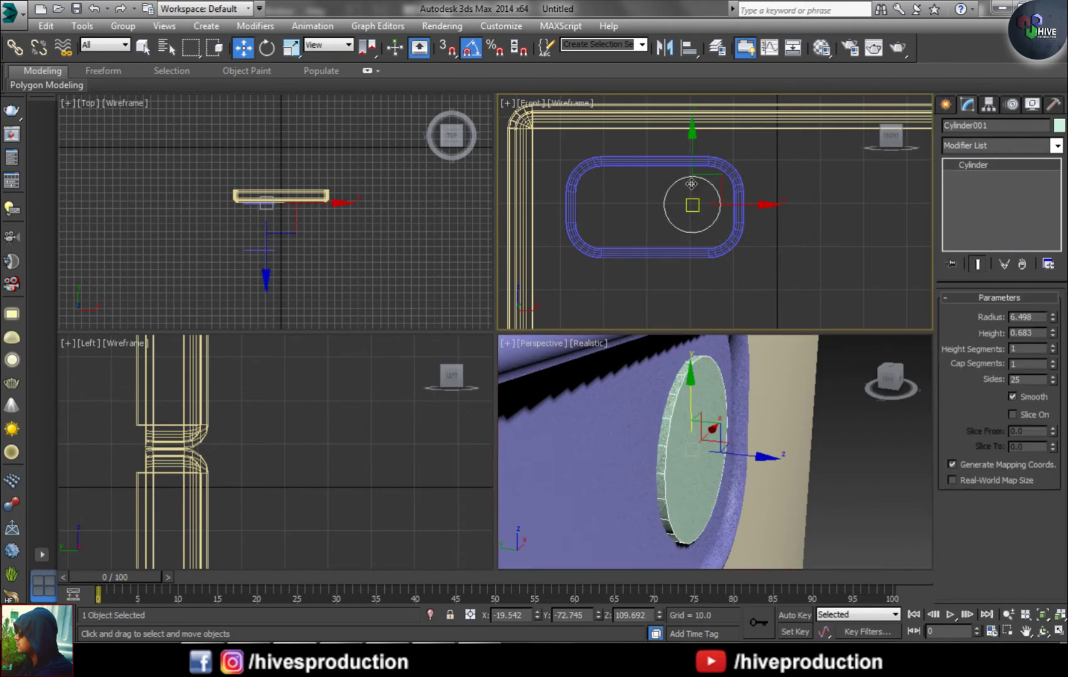
left_click_drag(692, 169, 693, 171)
Step: Clone the lens disc twice beside the original
mouse_move(752, 207)
left_mouse_down("shift")
mouse_move(677, 209)
mouse_move(820, 207)
mouse_move(784, 248)
mouse_move(791, 233)
left_mouse_up("shift")
key("Return")
left_click(556, 386)
Step: Scale the last disc copy down and place it against the phone as a flash
key("e")
key("r")
key("w")
key("z")
middle_click_drag(787, 443, 667, 459, "alt")
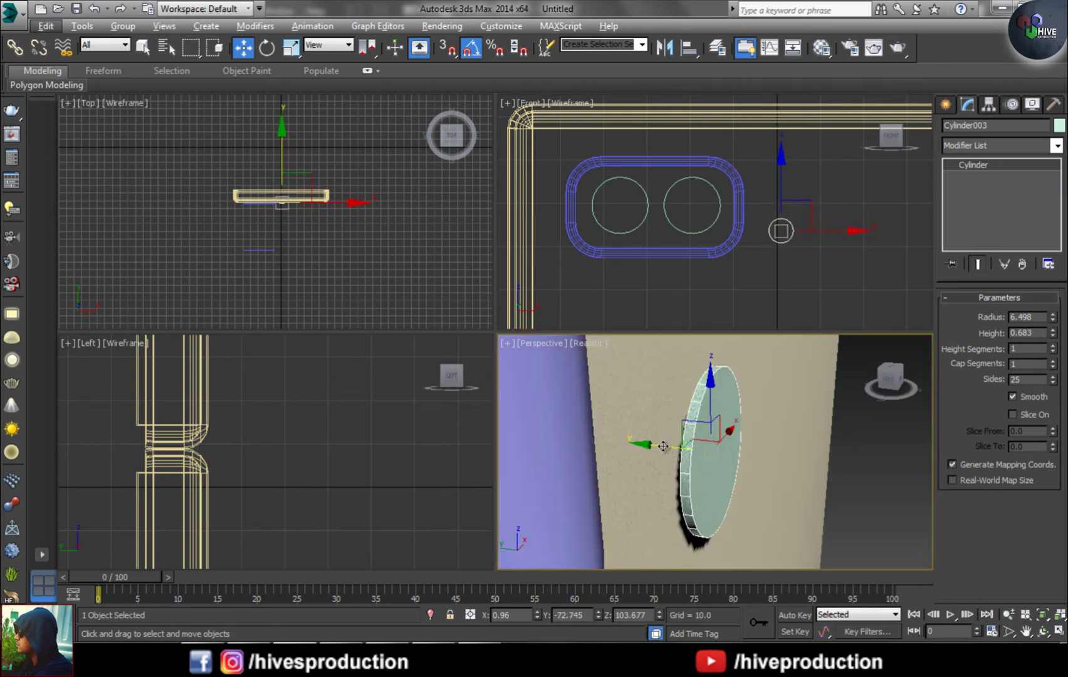
left_click_drag(663, 445, 648, 442)
left_click(882, 486)
middle_click_drag(882, 486, 825, 460, "alt")
scroll(731, 412, "down", 3)
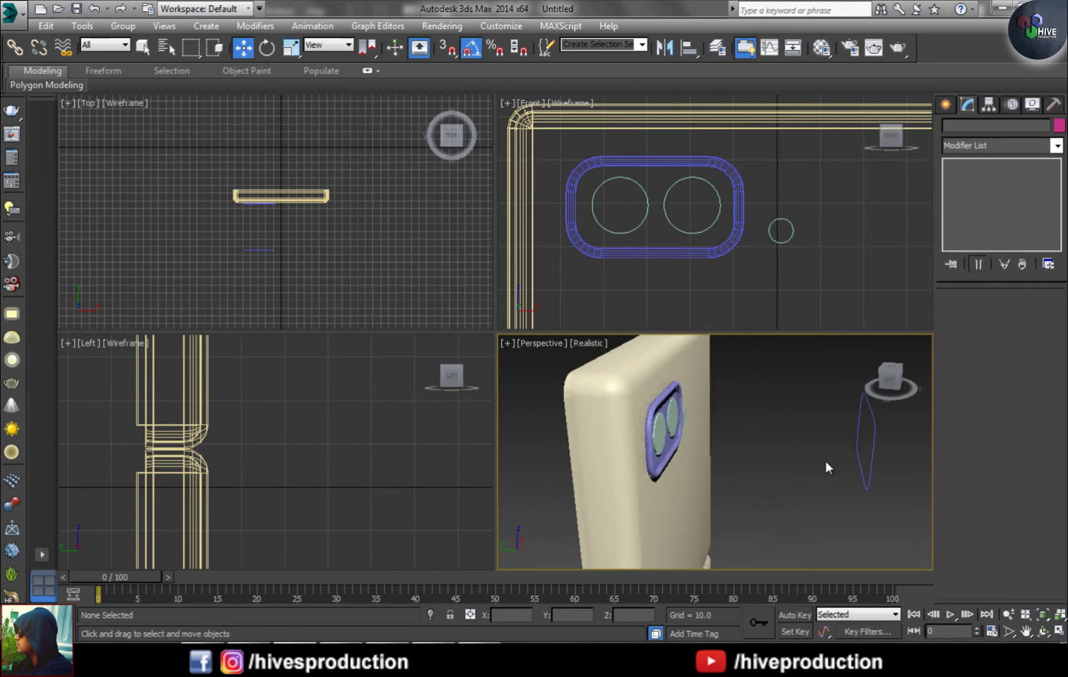
Step: Add an Extrude modifier to Rectangle003 to make a thin glass panel
left_click(858, 449)
left_click(982, 145)
key("e")
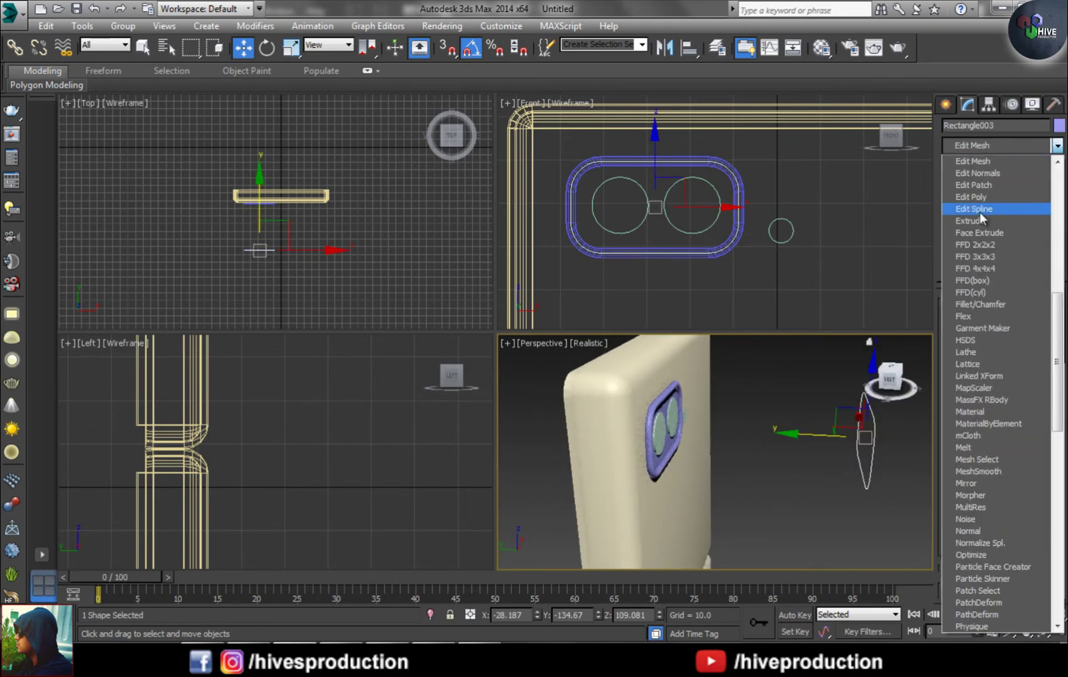
left_click(980, 220)
middle_click_drag(714, 451, 652, 451, "alt")
key("alt+w")
scroll(580, 314, "up", 3)
Step: Set the panel's Object Properties visibility to 0.3
right_click(537, 300)
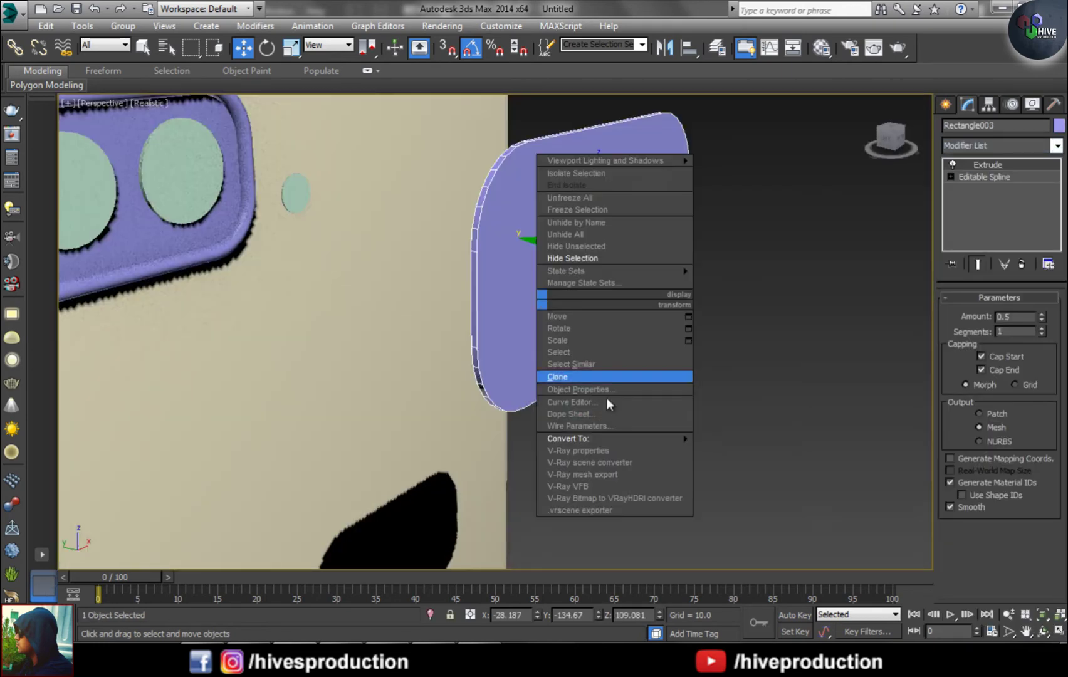
left_click(577, 389)
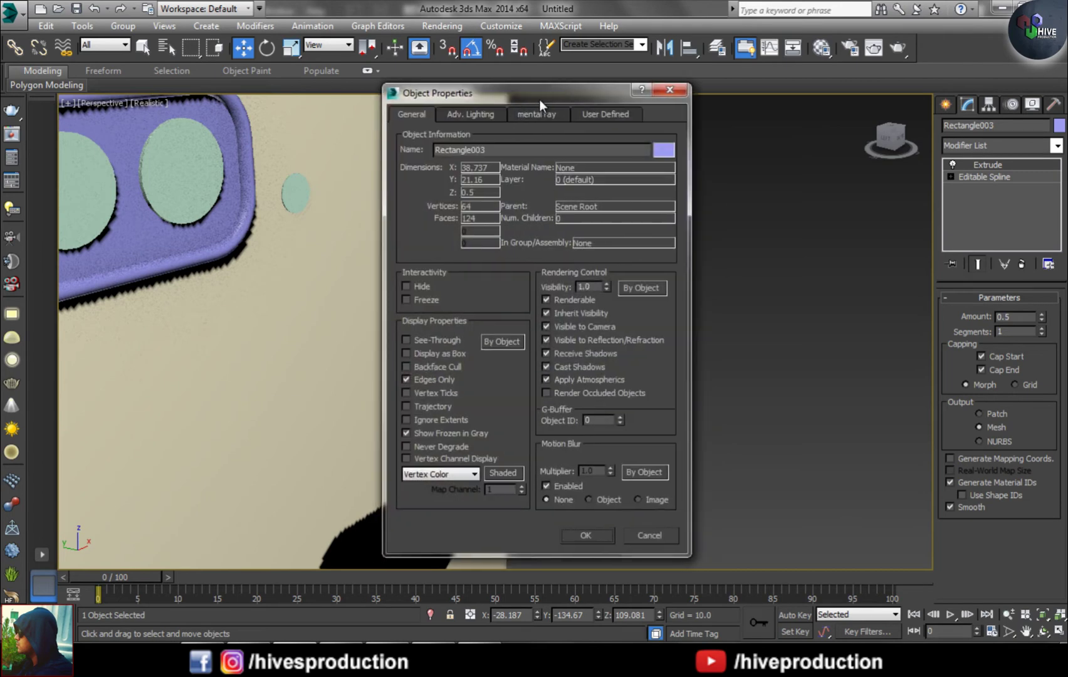
left_click_drag(539, 95, 833, 96)
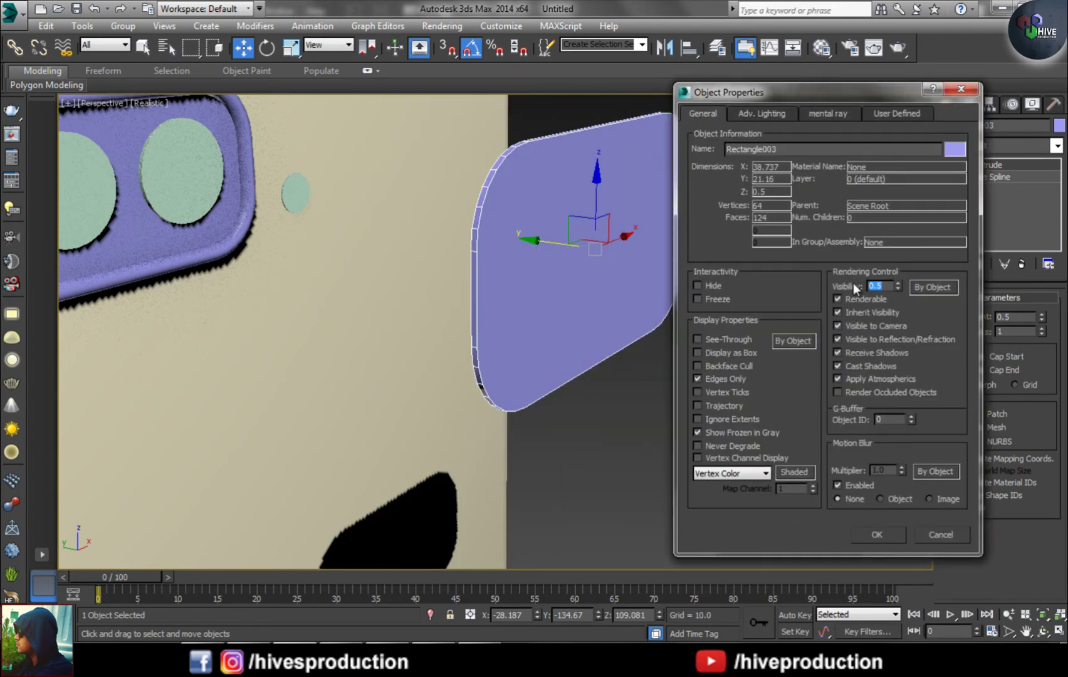
left_click(877, 534)
scroll(690, 415, "down", 5)
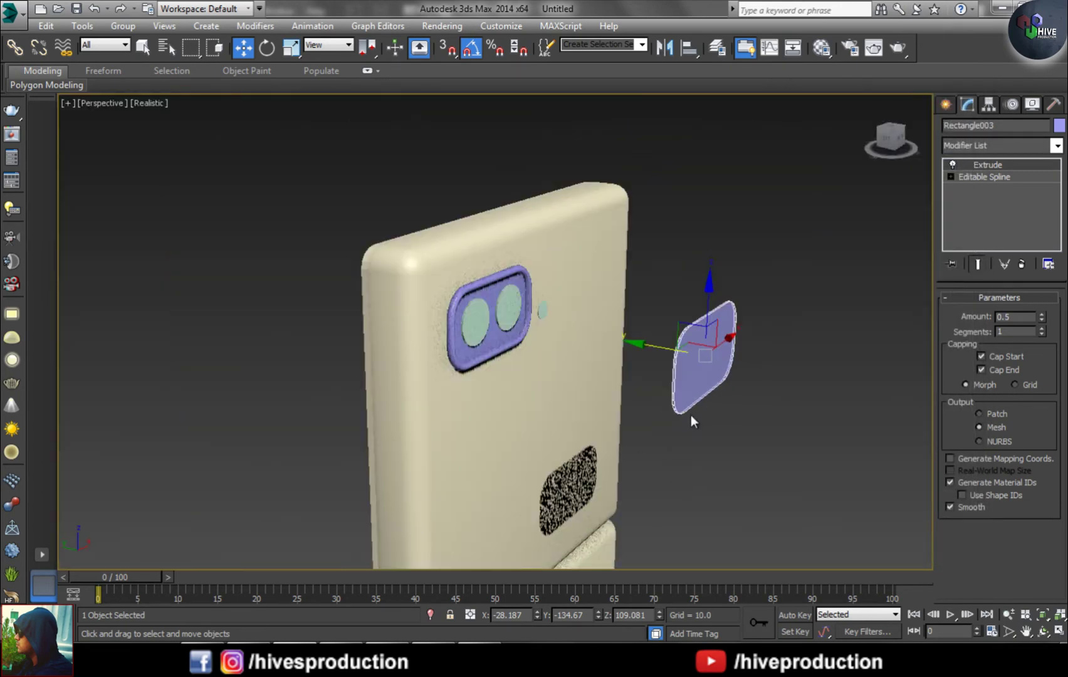
right_click(695, 346)
left_click(727, 444)
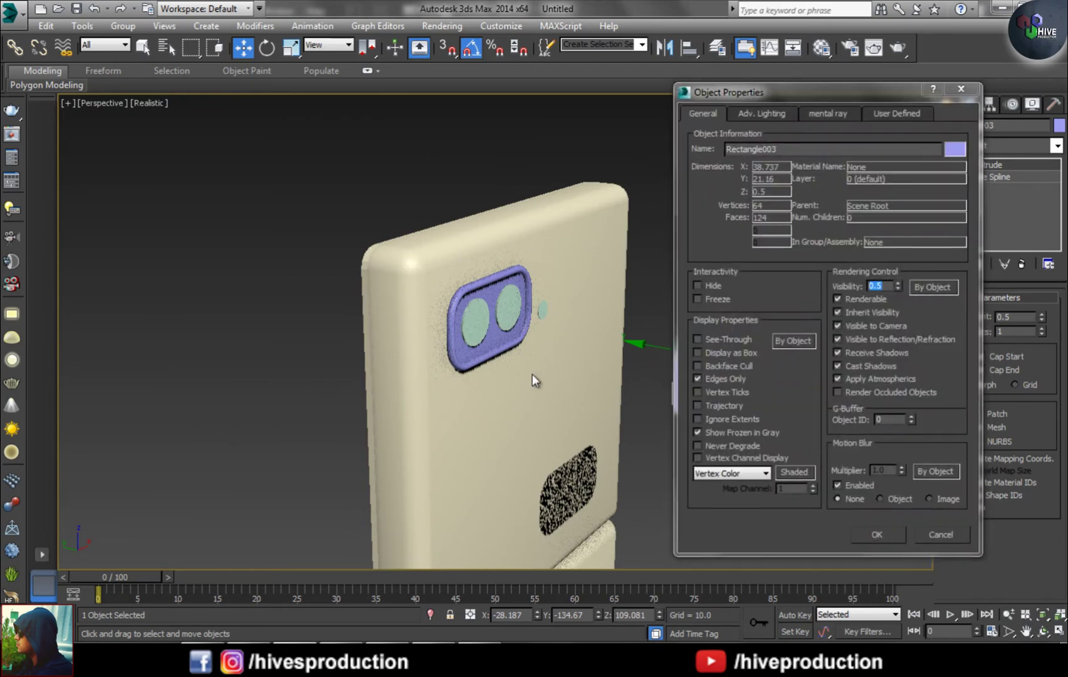
type("0.3")
key("Return")
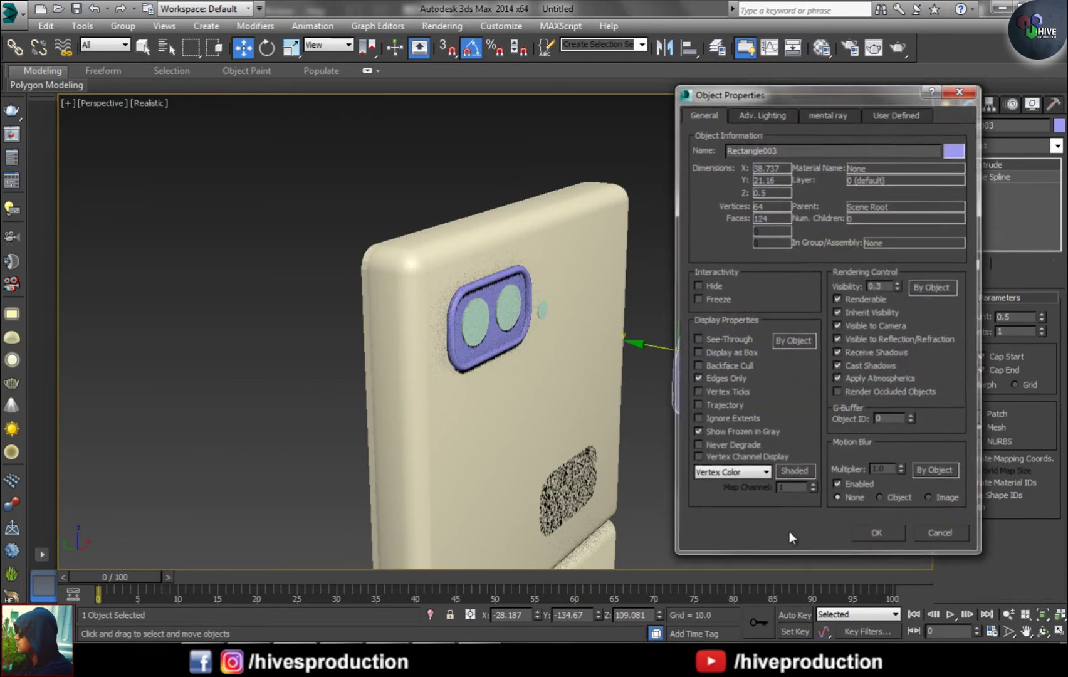
left_click(877, 534)
Step: Move the glass panel onto the camera module
middle_click_drag(714, 514, 687, 467, "alt")
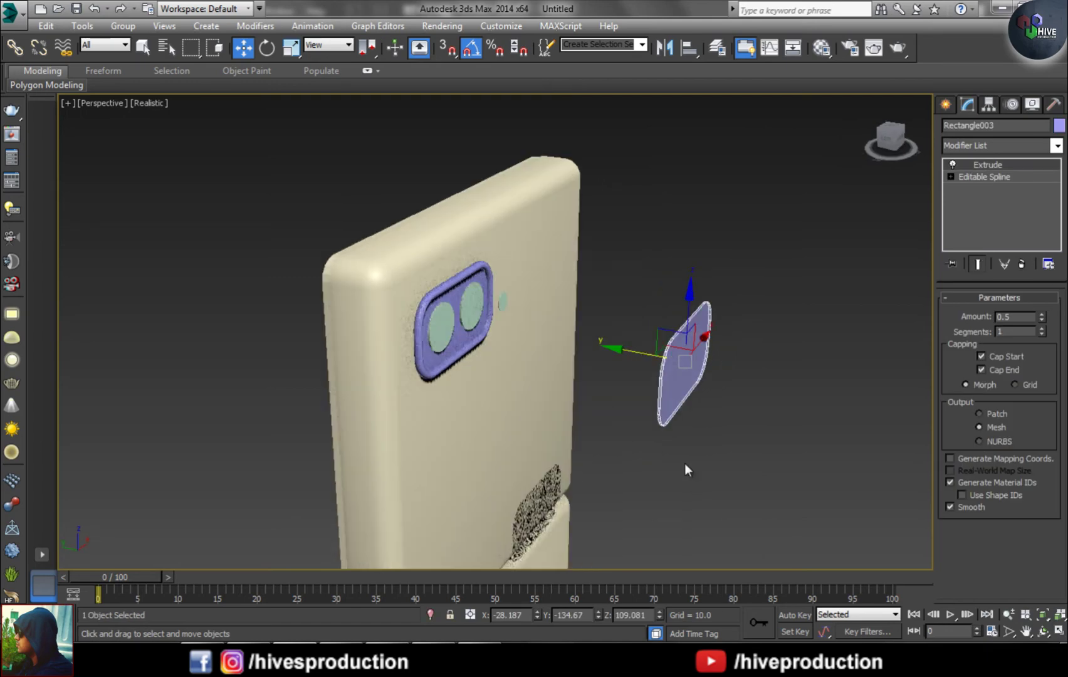
scroll(639, 380, "up", 3)
left_click_drag(660, 321, 300, 270)
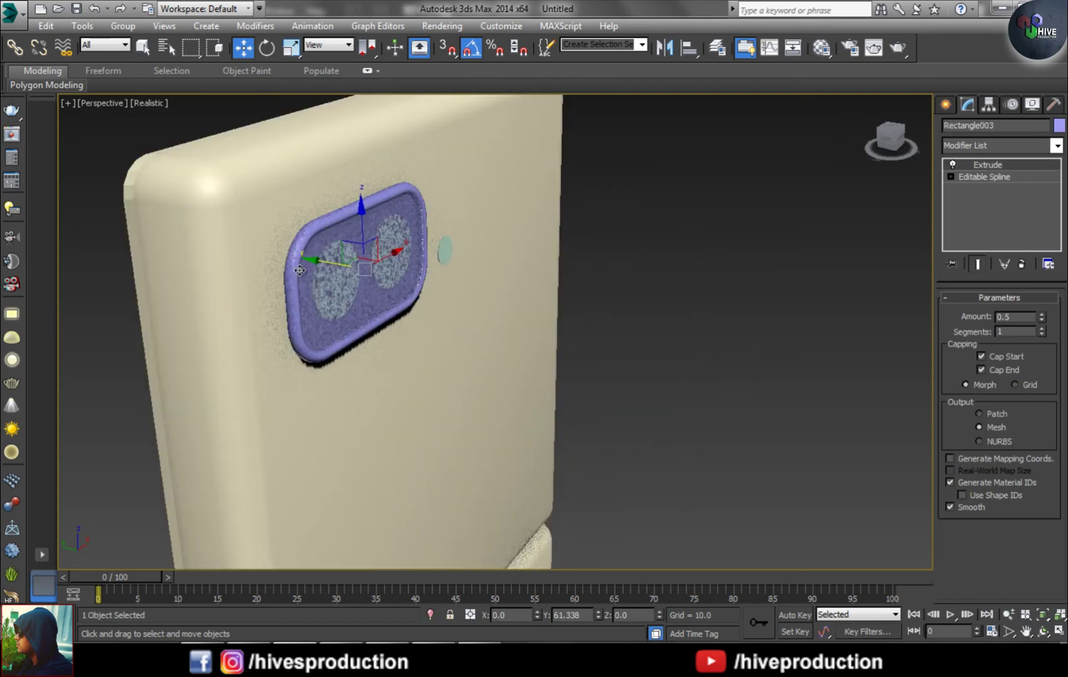
middle_click_drag(669, 386, 511, 391, "alt")
scroll(488, 396, "down", 5)
scroll(484, 424, "up", 8)
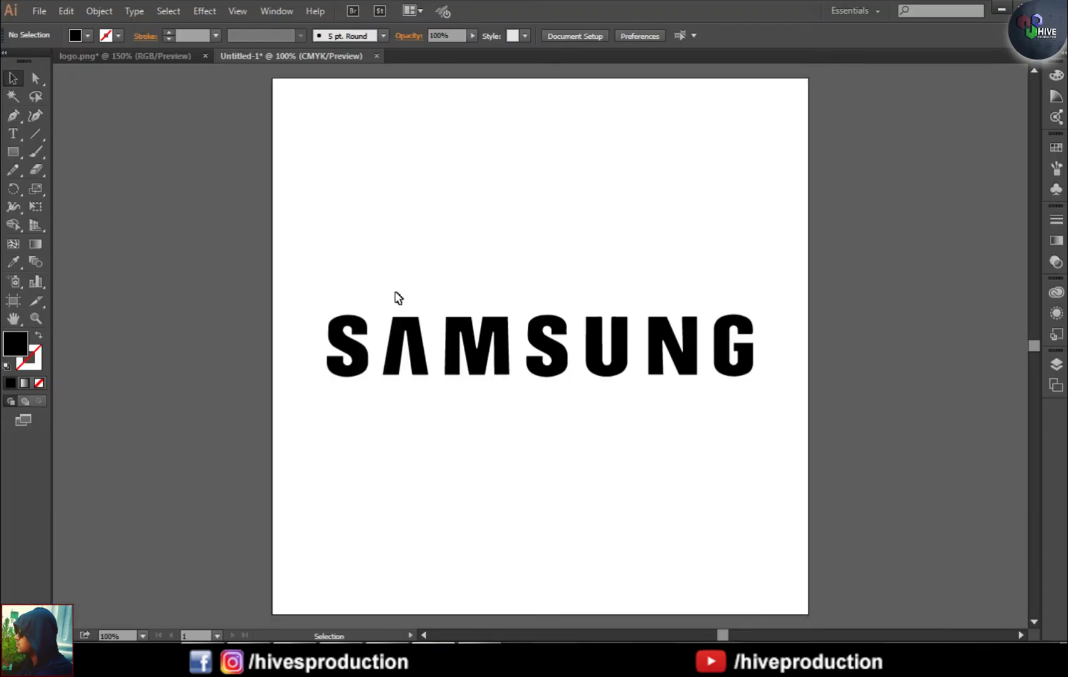
Step: Deselect the logo and Save As 'samsung Logo' on the Desktop
key("ctrl+a")
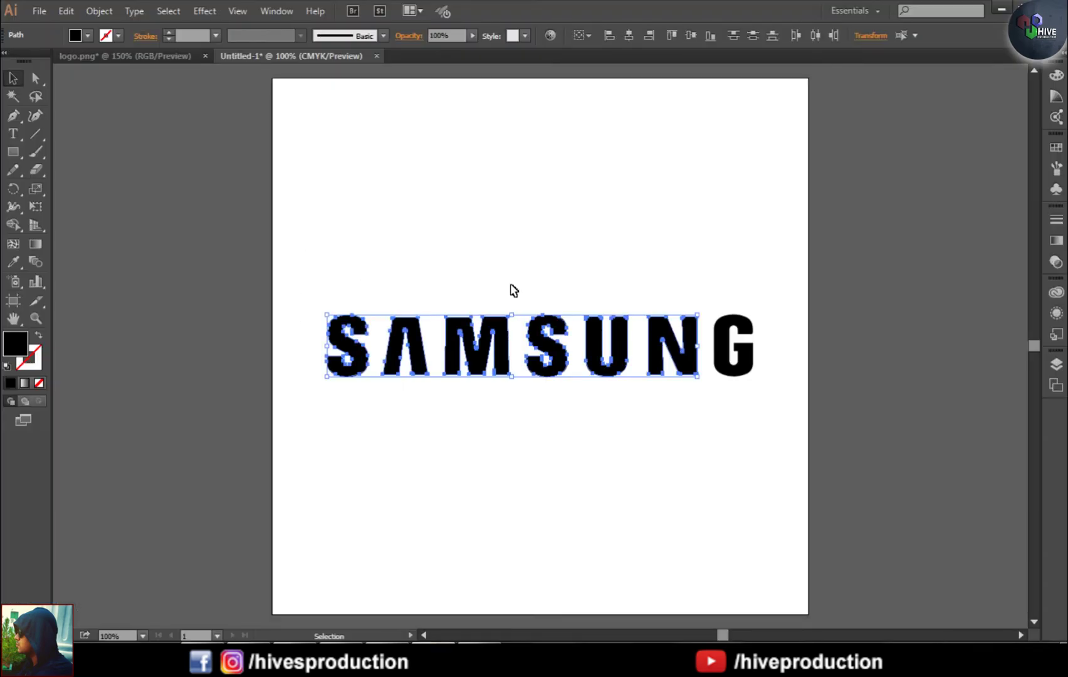
left_click_drag(651, 259, 748, 441)
left_click(748, 441)
left_click(39, 11)
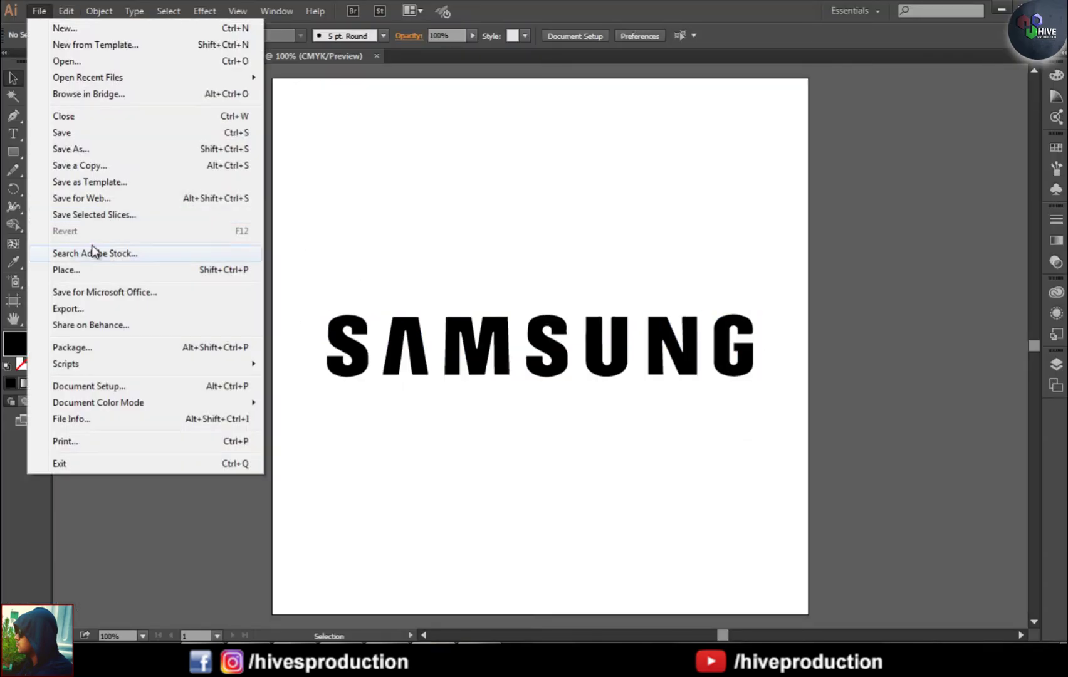
left_click(62, 133)
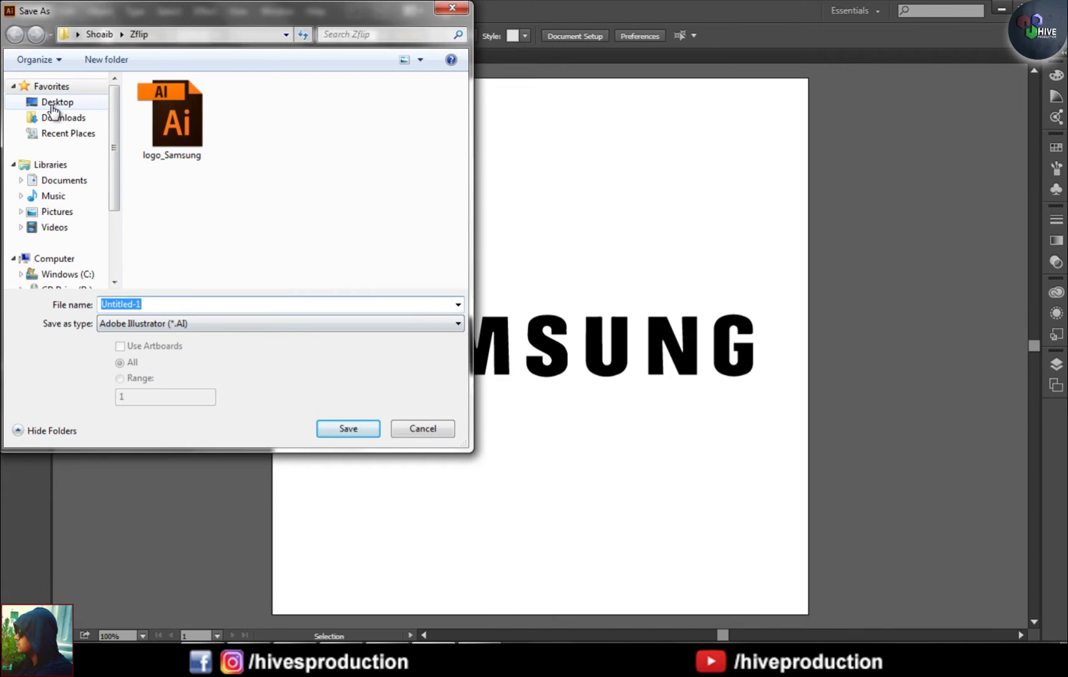
left_click(51, 110)
double_click(188, 305)
type("samsung")
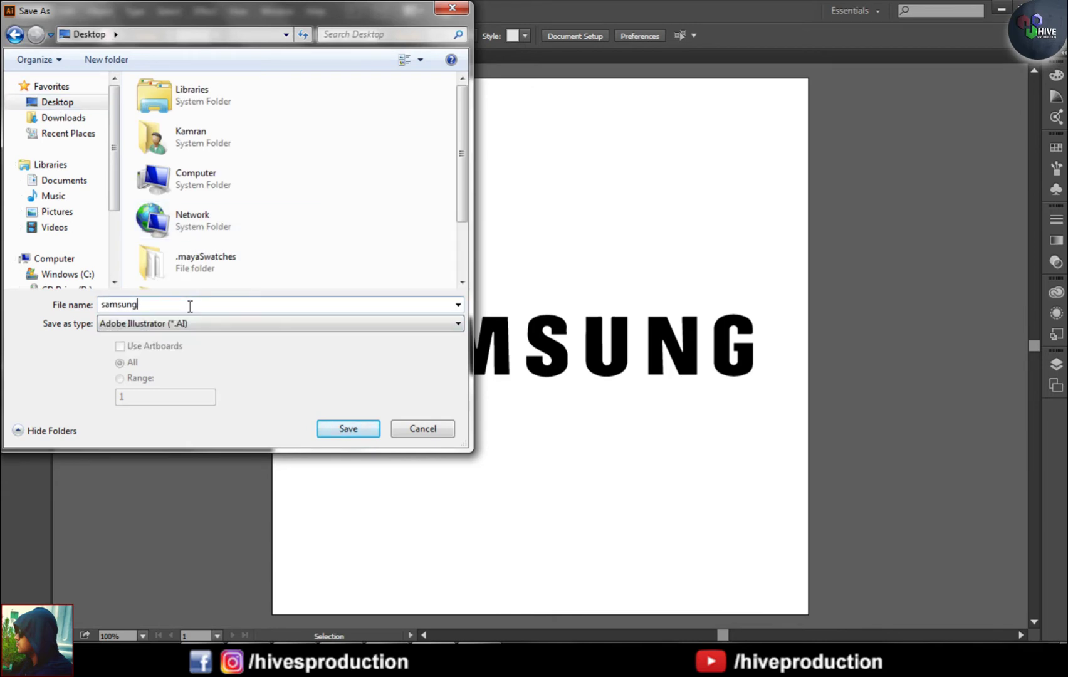
type(" Logo")
left_click(348, 432)
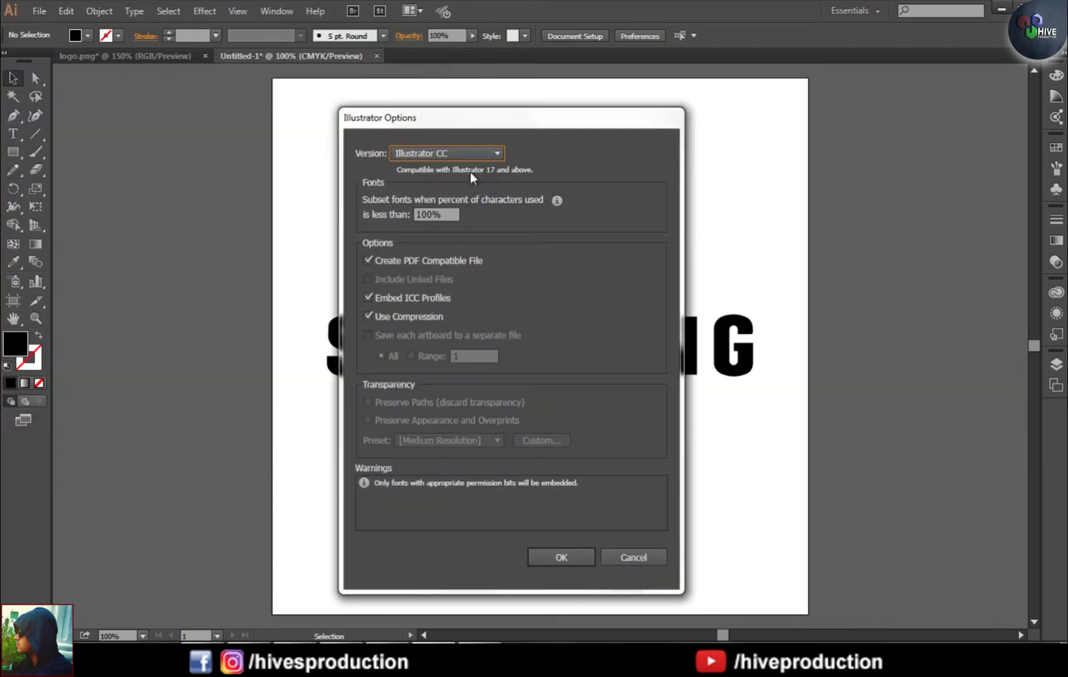
Step: Pick the compatibility version in Illustrator Options and confirm
left_click(446, 153)
left_click(452, 336)
left_click(554, 547)
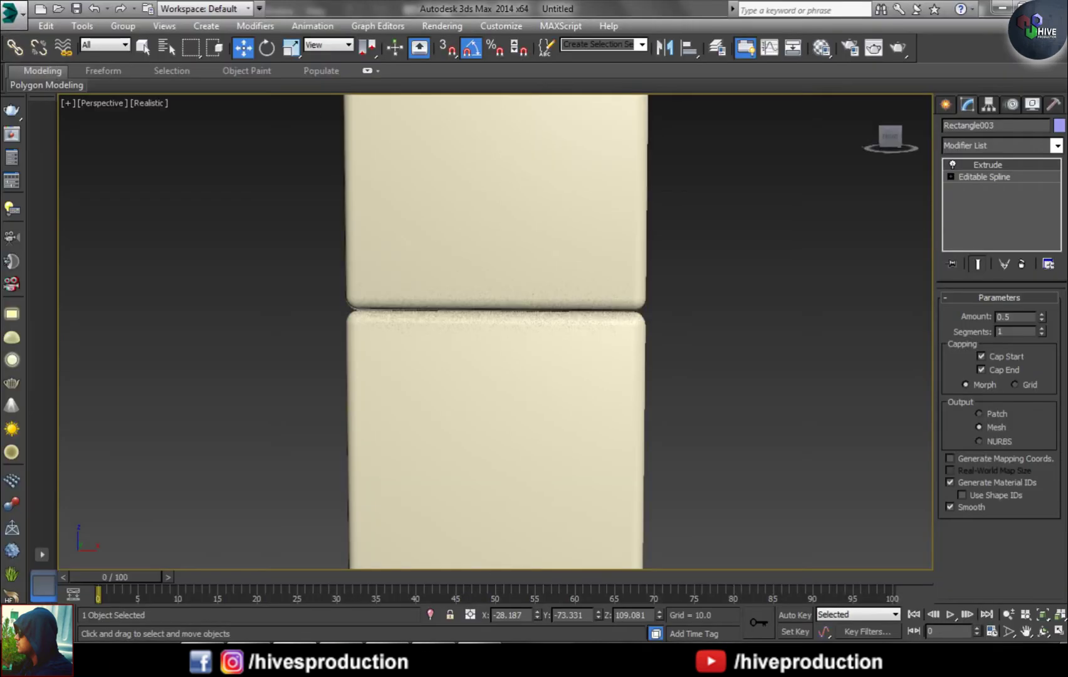
Step: Import samsung Logo.ai and merge its shapes into the current scene
left_click(11, 11)
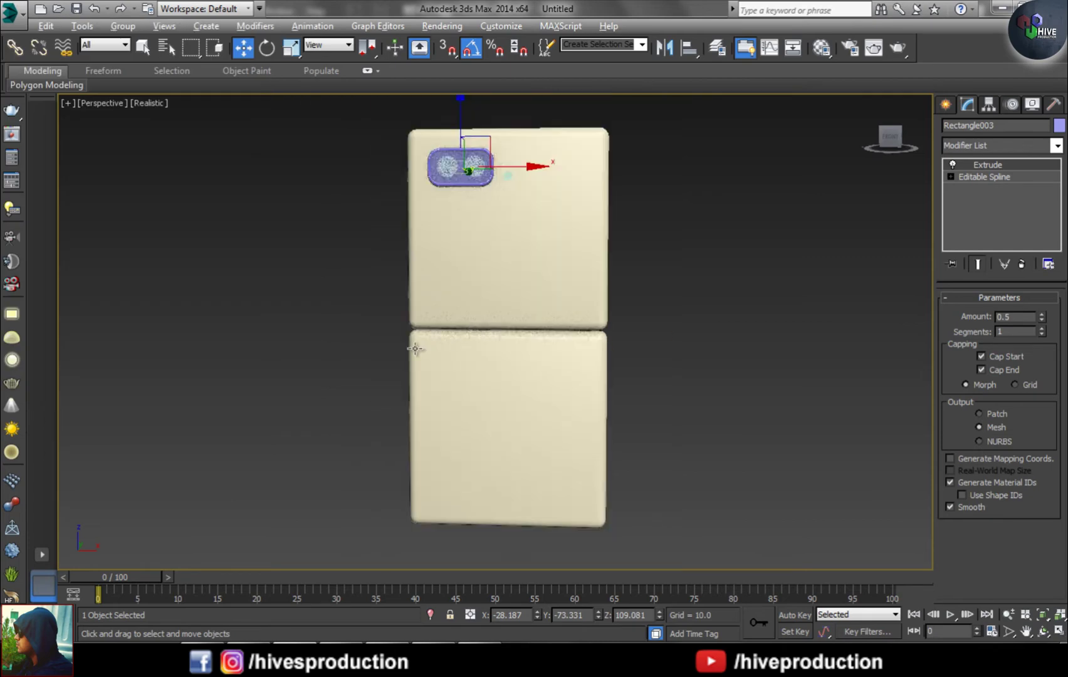
middle_click_drag(417, 348, 439, 348, "alt")
left_click(12, 12)
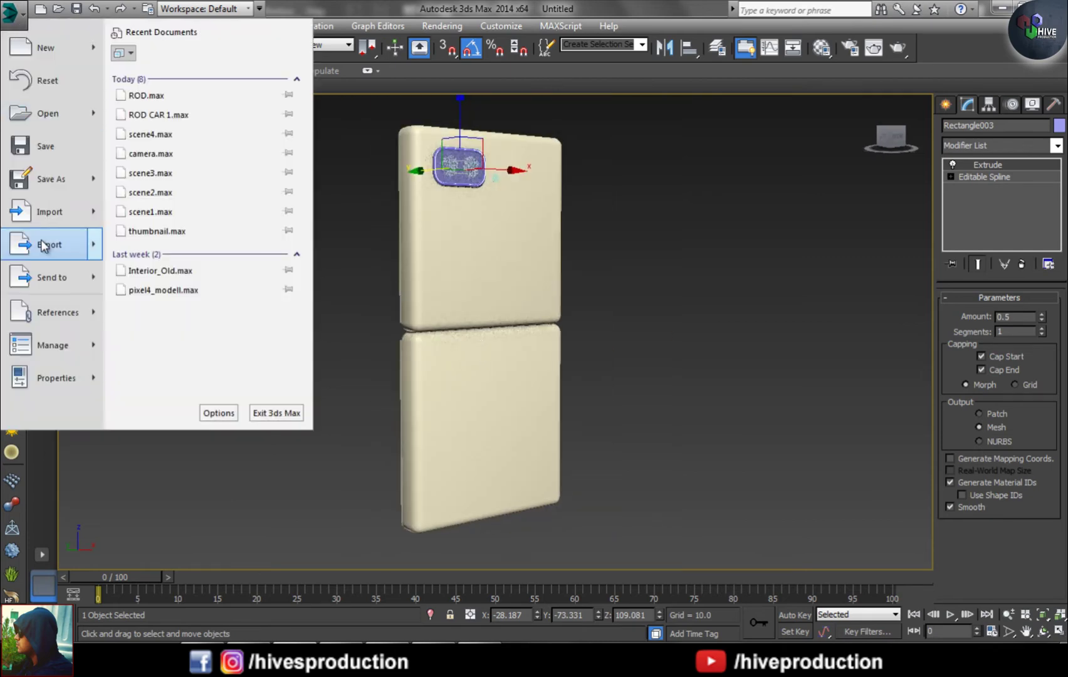
left_click(49, 211)
double_click(666, 116)
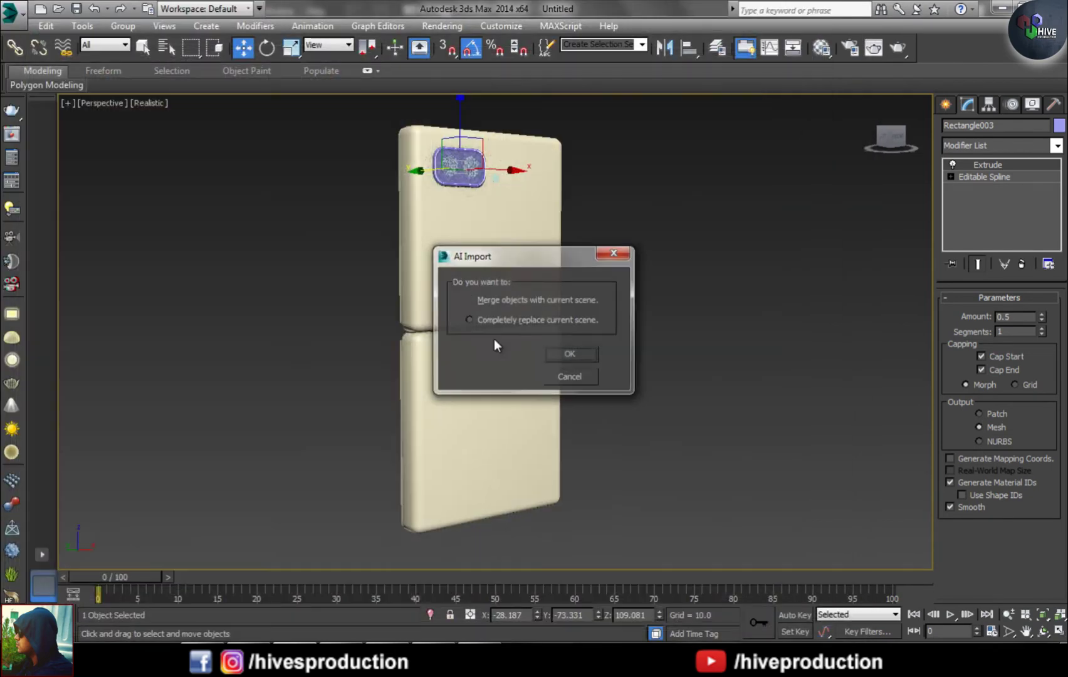
left_click(563, 354)
left_click(577, 342)
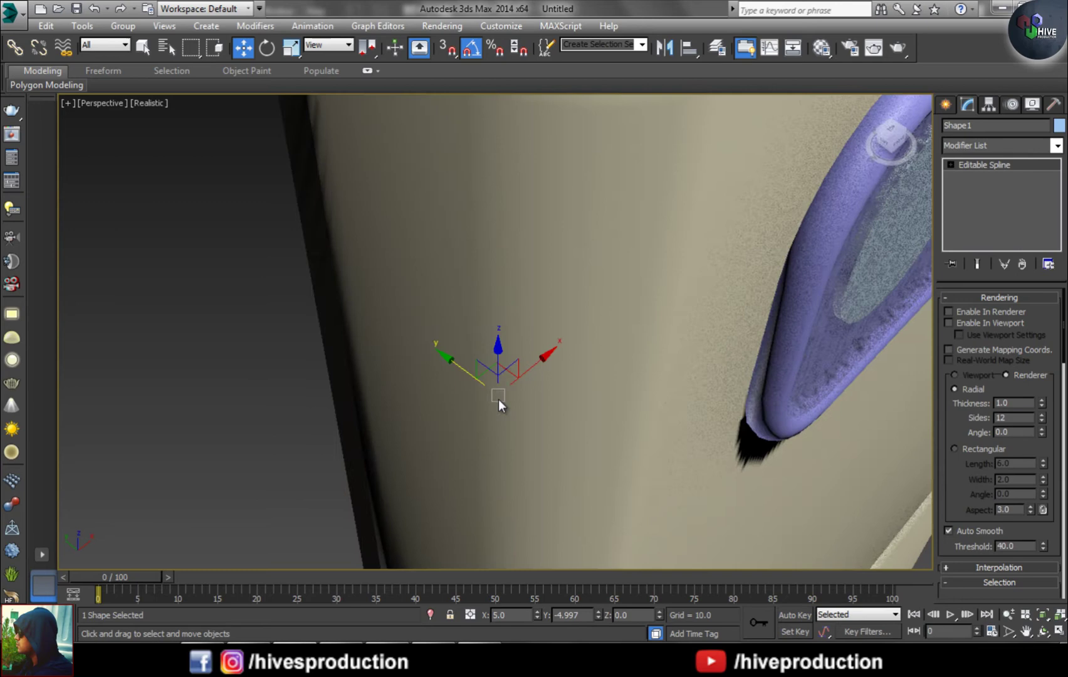
Step: Scale the imported SAMSUNG logo up to about 415%
key("r")
key("e")
key("r")
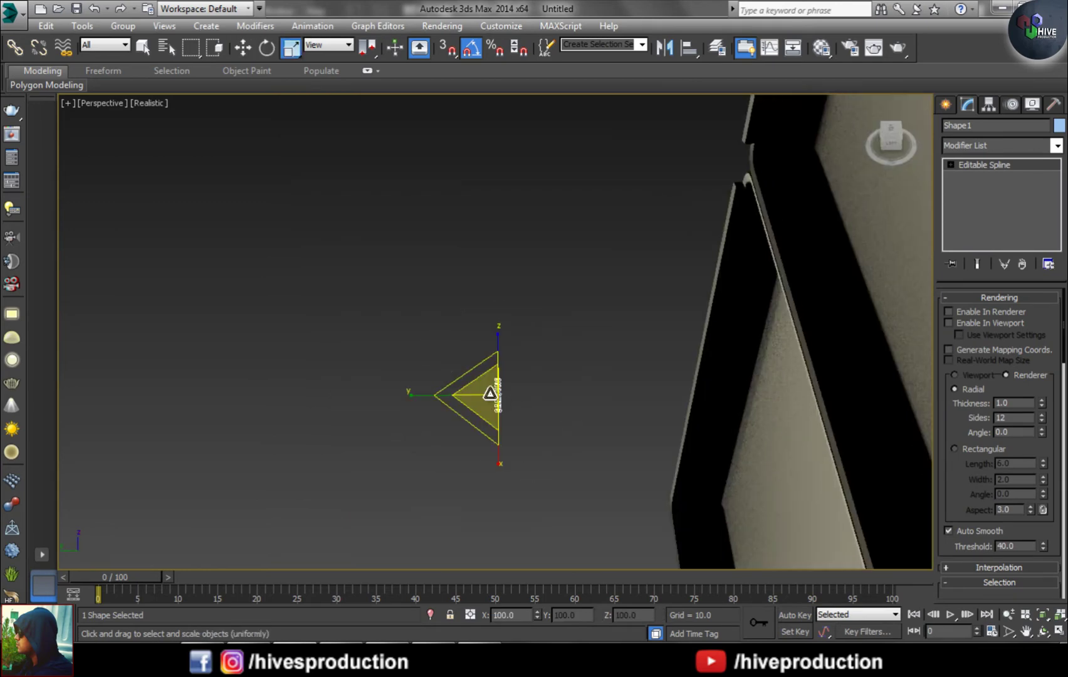
left_click_drag(489, 389, 587, 333)
Step: In the Top view, move the logo toward the front of the phone
key("alt+w")
right_click(332, 211)
key("alt+w")
key("w")
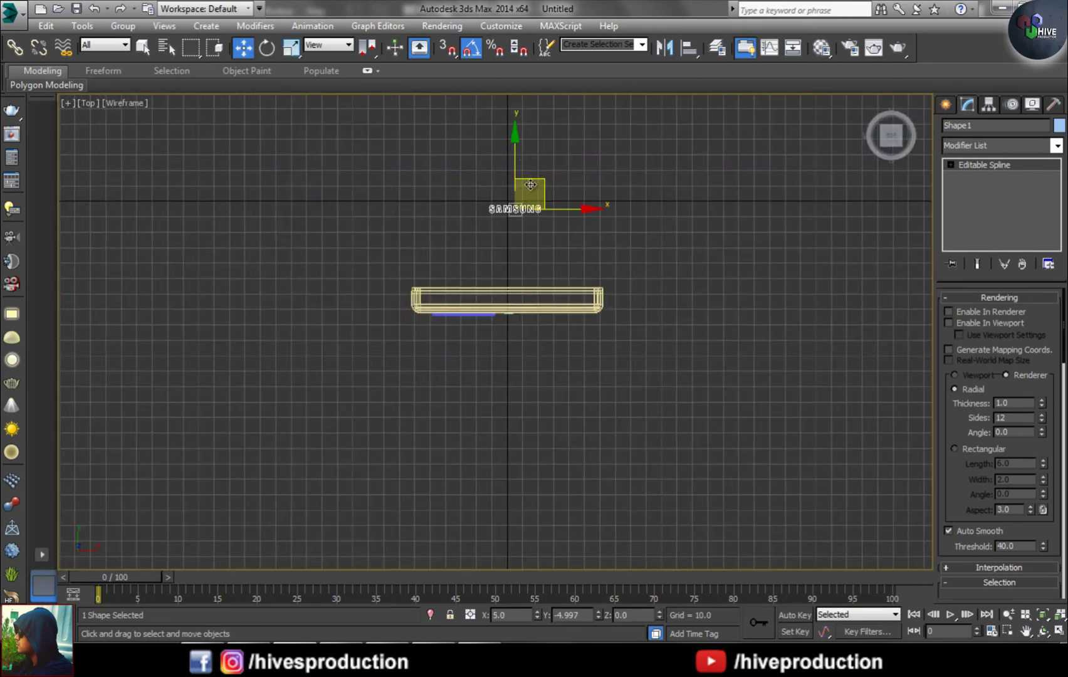
left_click_drag(530, 185, 515, 307)
Step: In the Front view, move the logo down onto the phone's lower panel
key("alt+w")
right_click(739, 241)
key("alt+w")
scroll(586, 452, "up", 5)
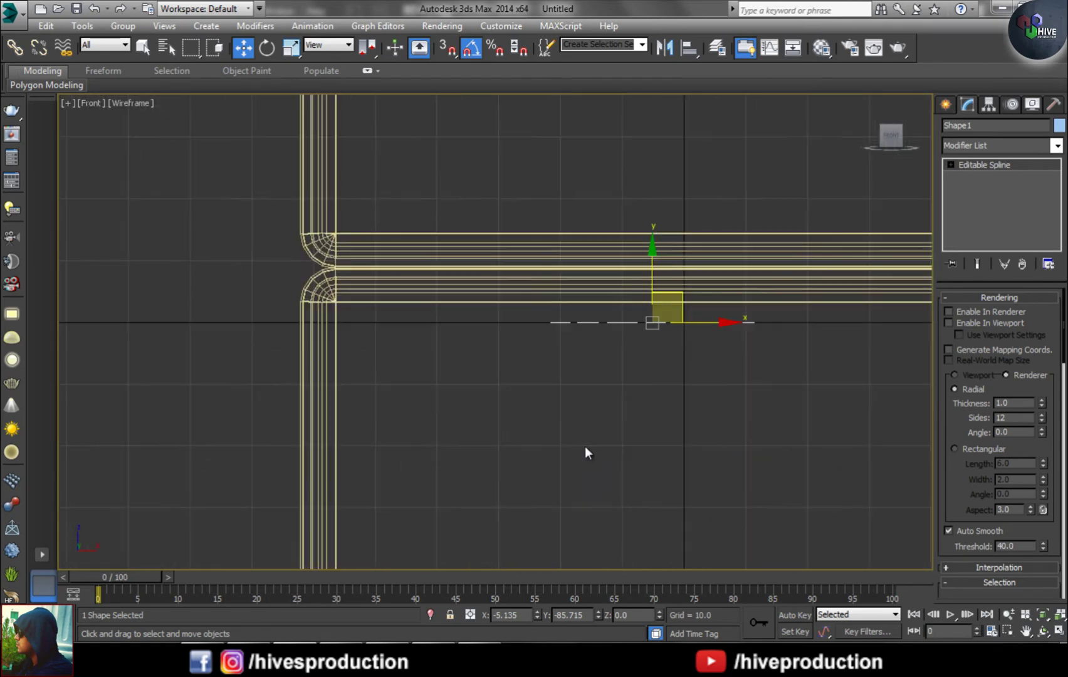
scroll(621, 322, "down", 5)
key("r")
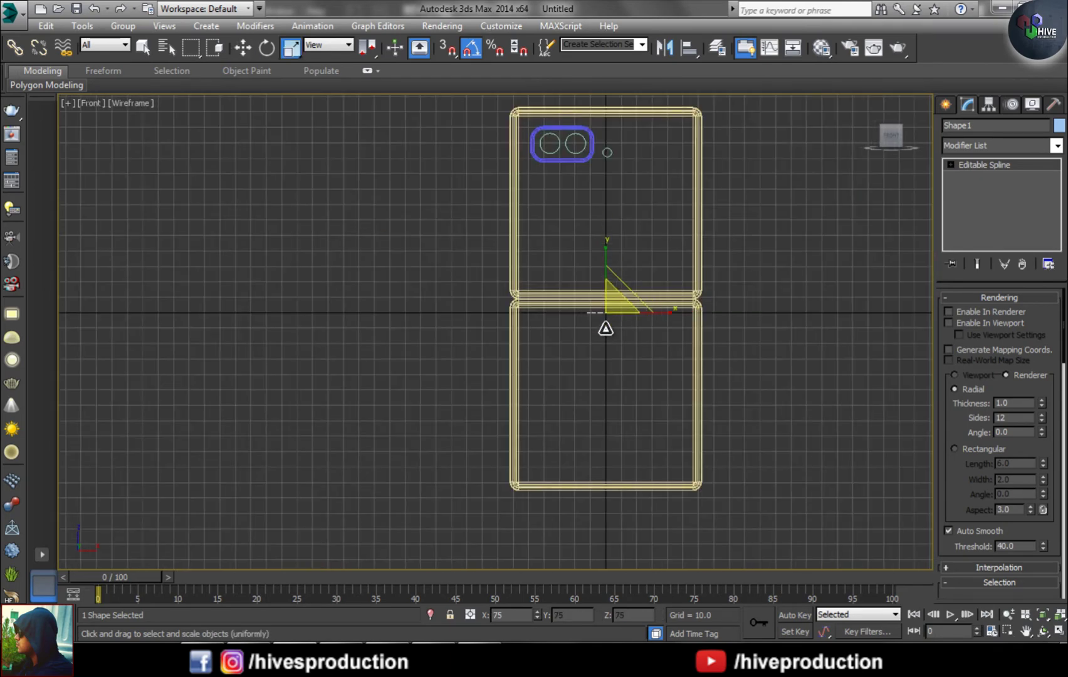
scroll(603, 299, "up", 5)
key("e")
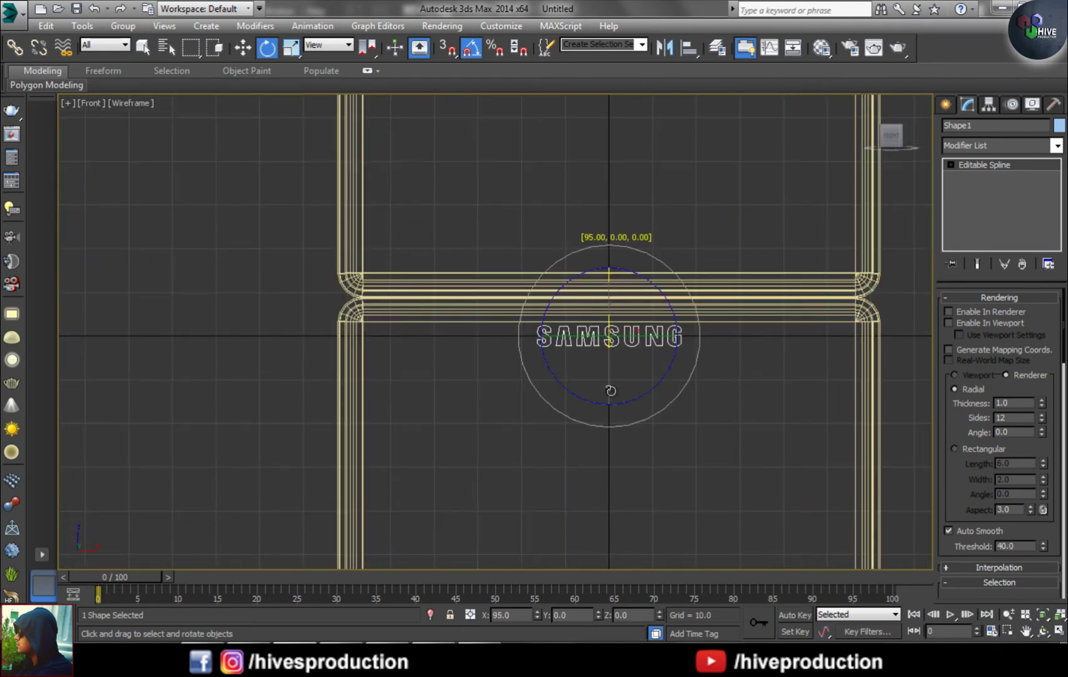
key("w")
scroll(610, 387, "down", 4)
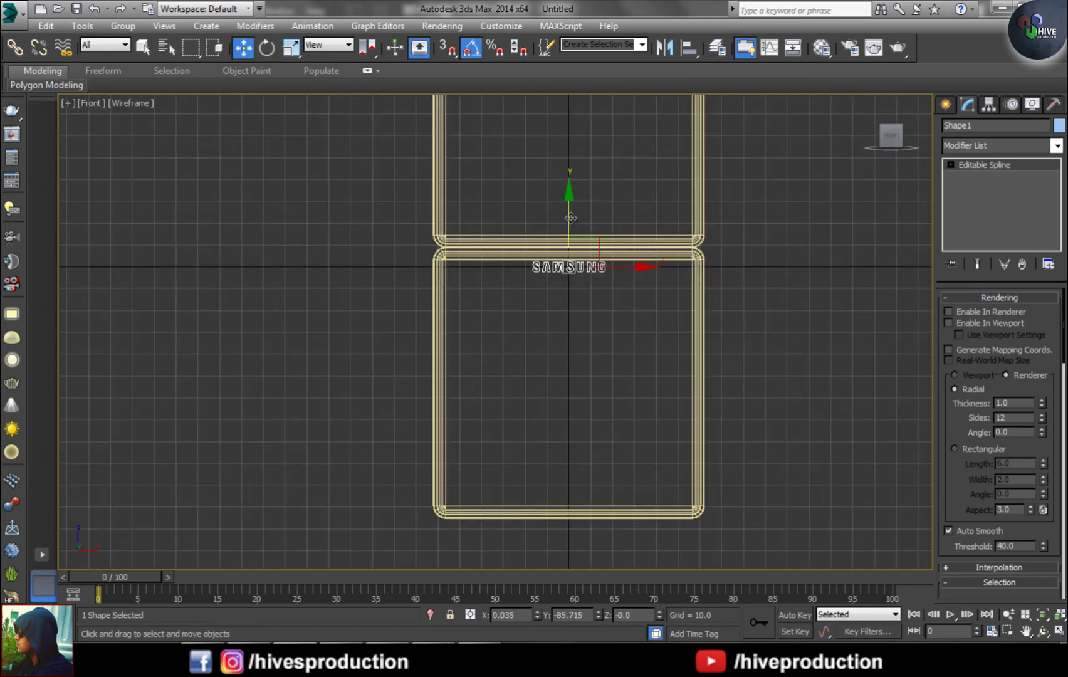
left_click_drag(571, 219, 570, 387)
Step: Reselect the SAMSUNG logo and switch to non-uniform scaling
left_click(572, 357)
key("r")
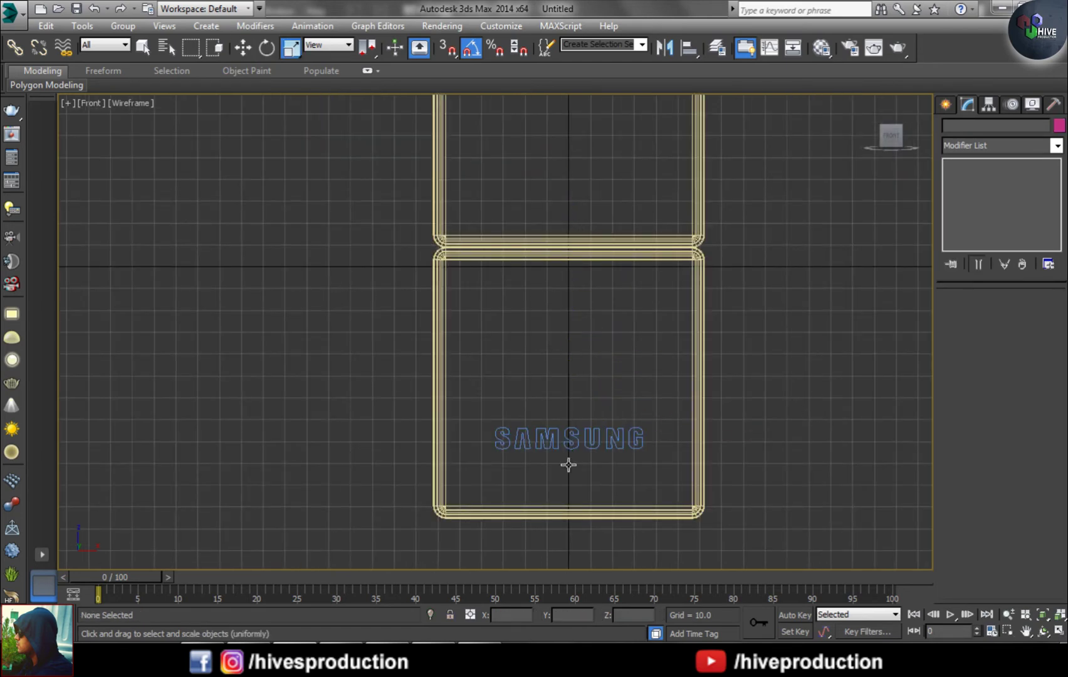
left_click(574, 441)
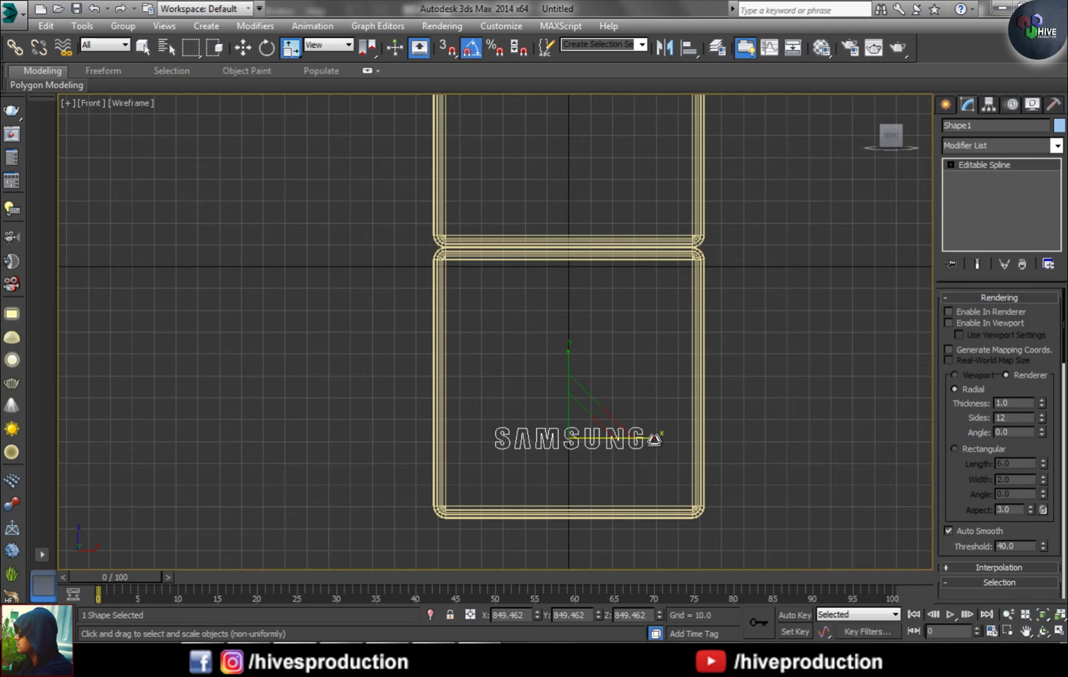
key("r")
key("alt+w")
right_click(776, 493)
key("alt+w")
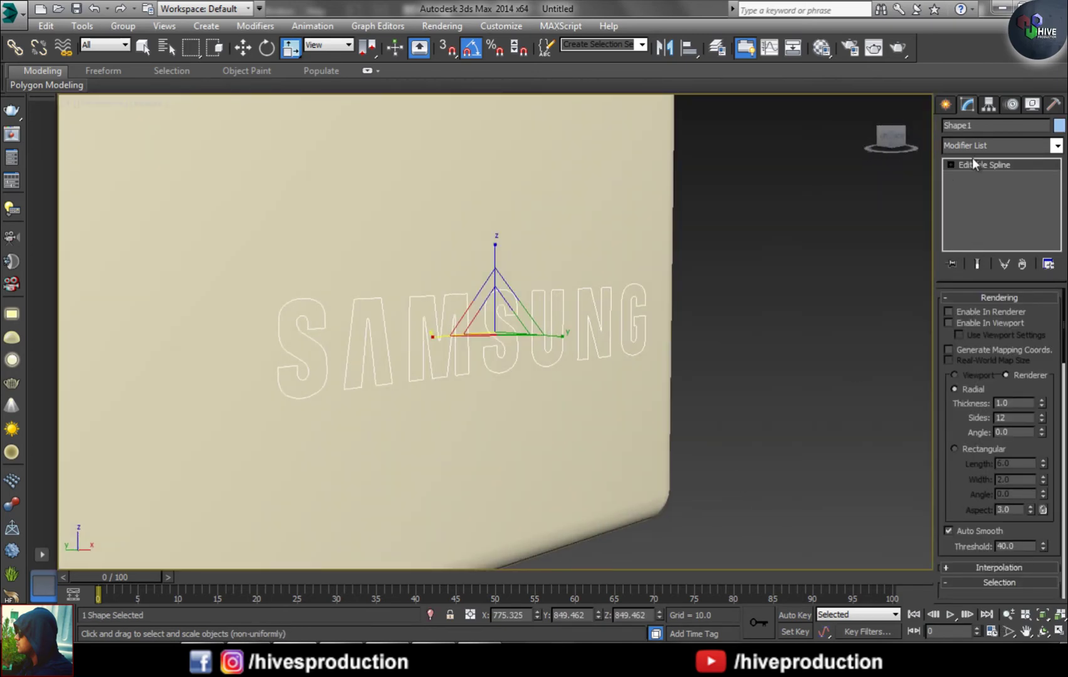
Step: Add an Extrude modifier with Amount 1.0 to the SAMSUNG letters
left_click(974, 146)
left_click(976, 221)
left_click_drag(1044, 323, 1042, 314)
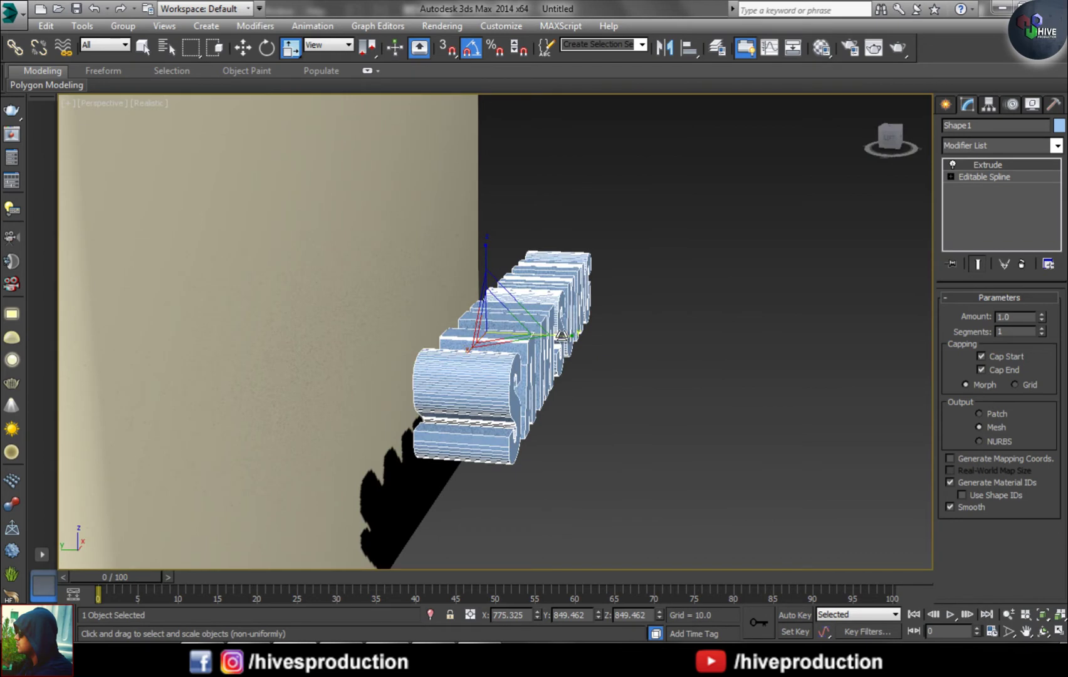
Step: Flatten the letters along one axis and push them into the back panel
left_click_drag(562, 336, 116, 289)
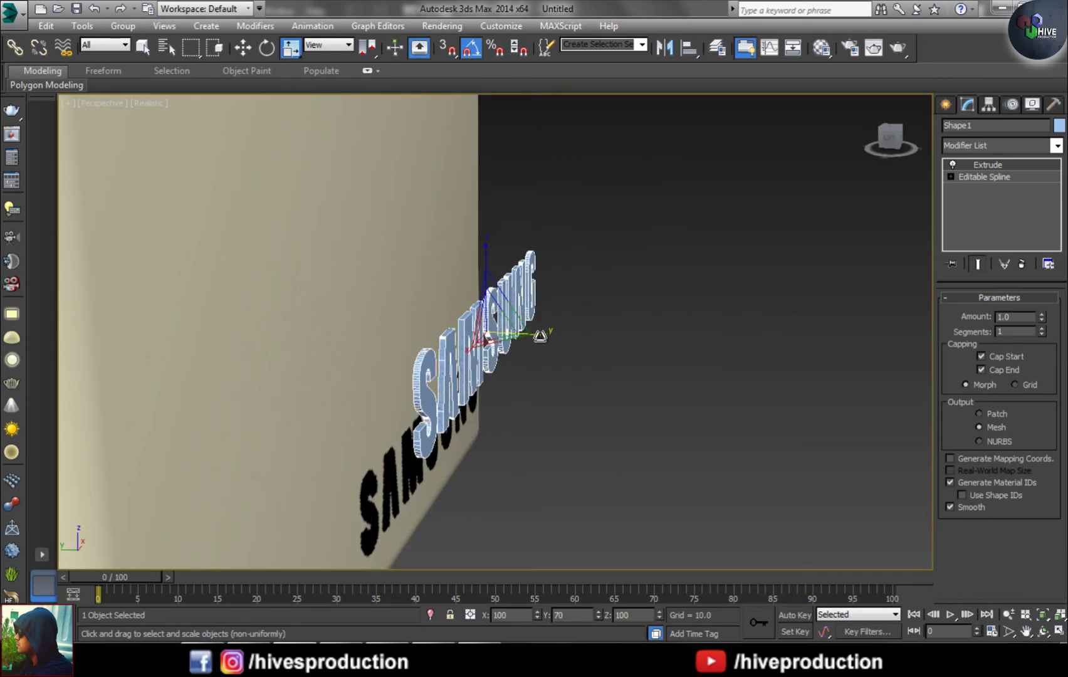
key("w")
left_click_drag(451, 326, 351, 326)
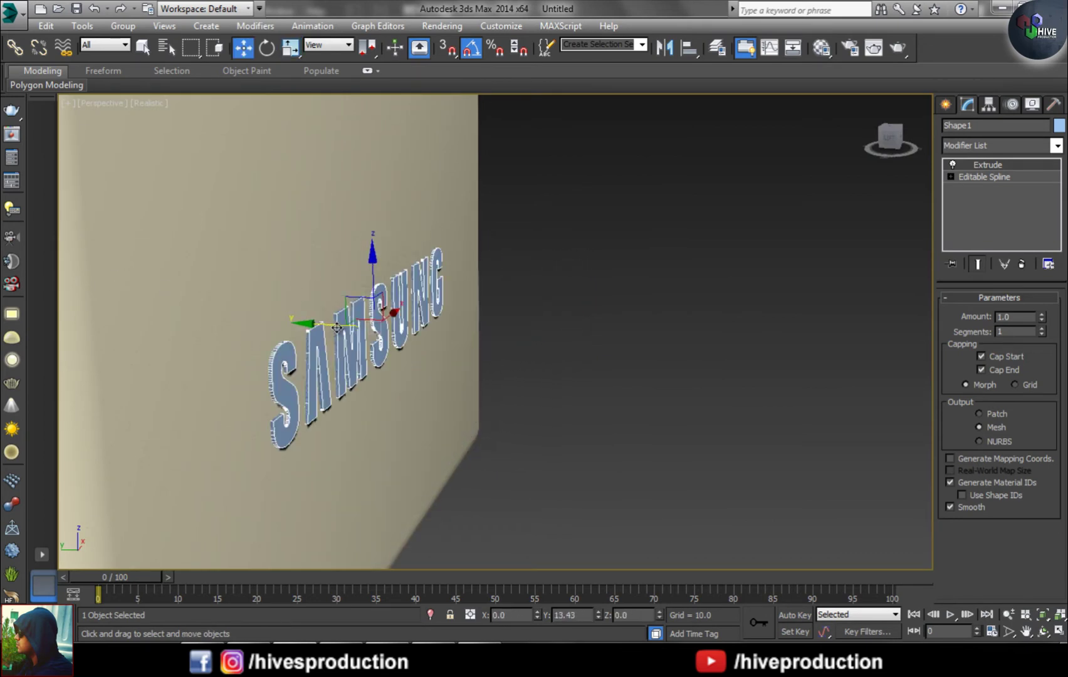
left_click(509, 385)
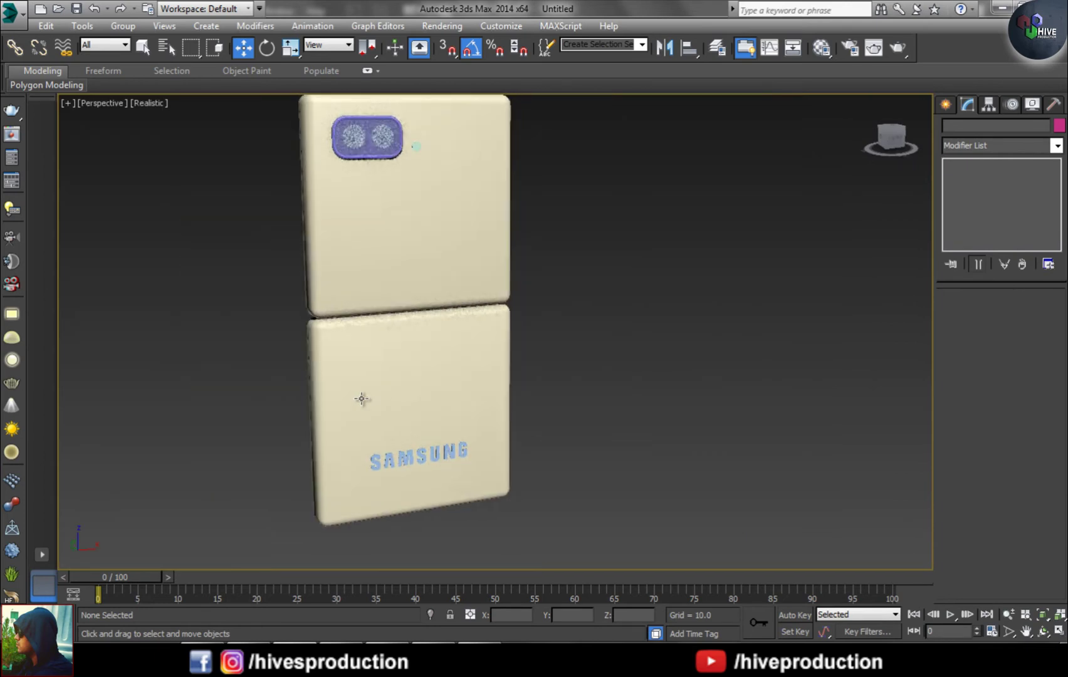
Step: Orbit around to the phone's front and select the screen plane
middle_click_drag(362, 399, 558, 374, "alt")
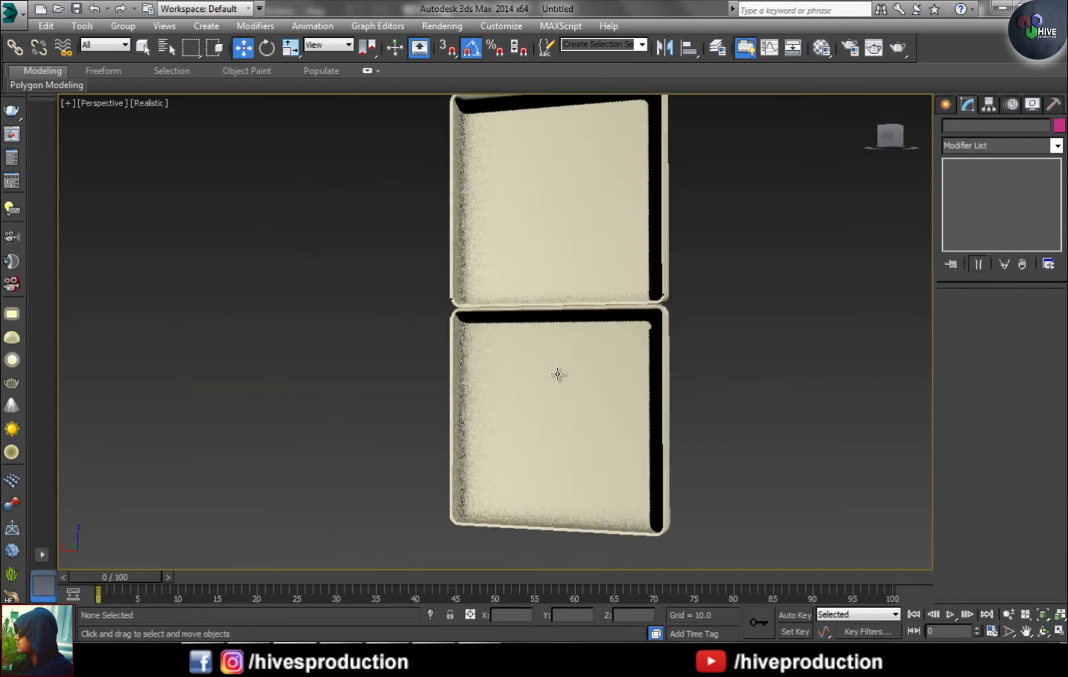
right_click(274, 413)
middle_click_drag(274, 412, 534, 442, "alt")
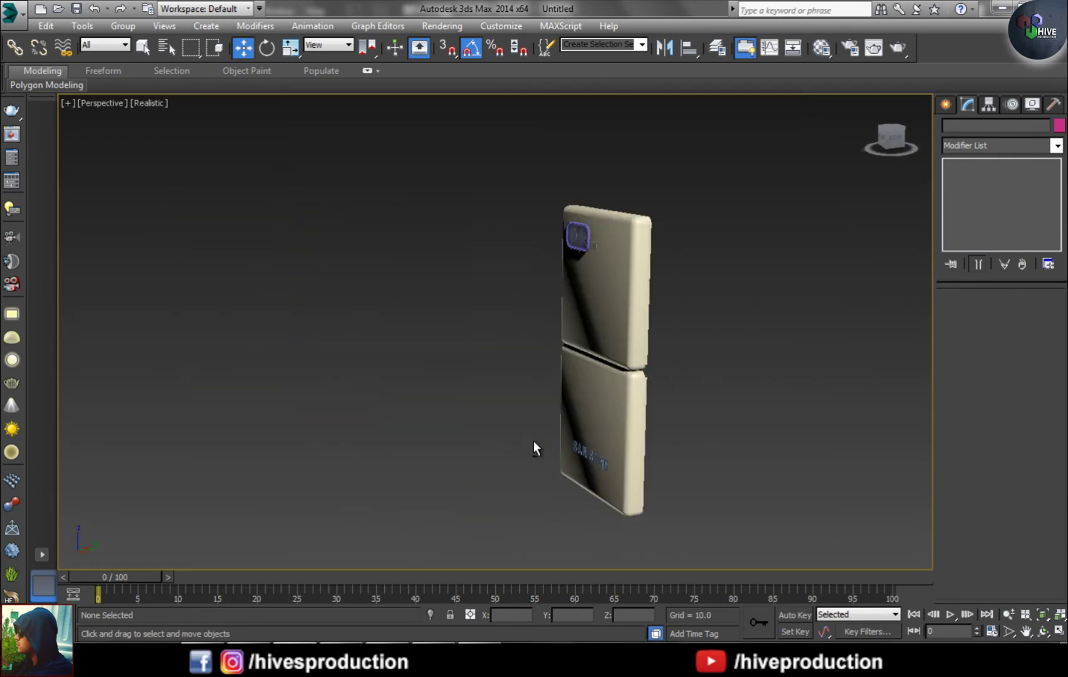
middle_click_drag(589, 372, 468, 381)
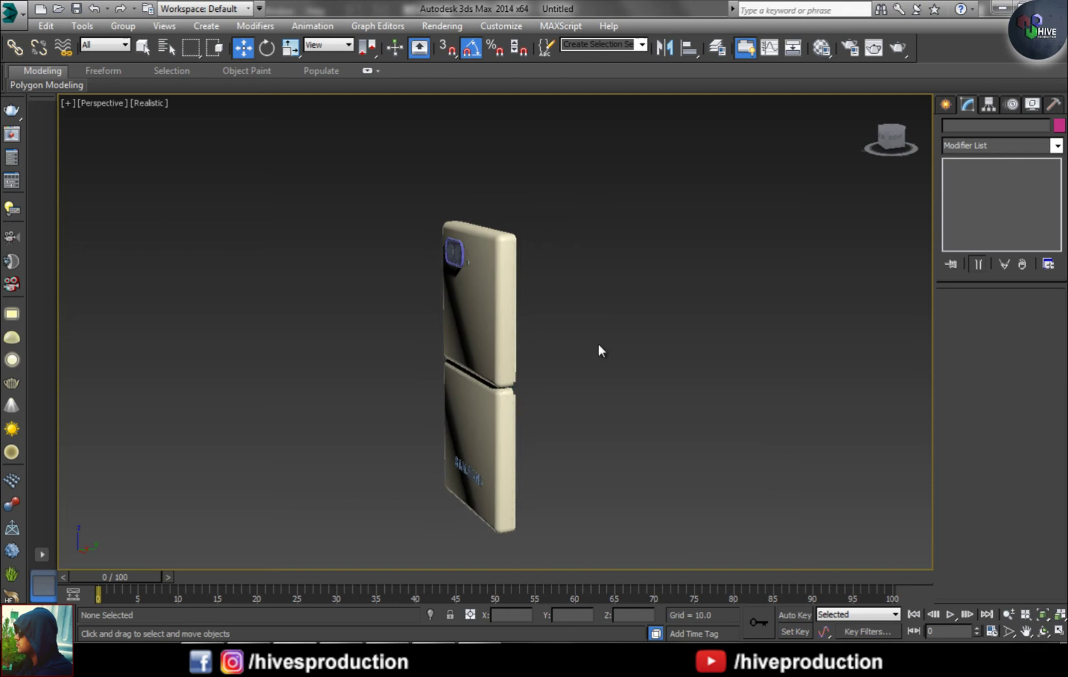
middle_click_drag(598, 345, 231, 410, "alt")
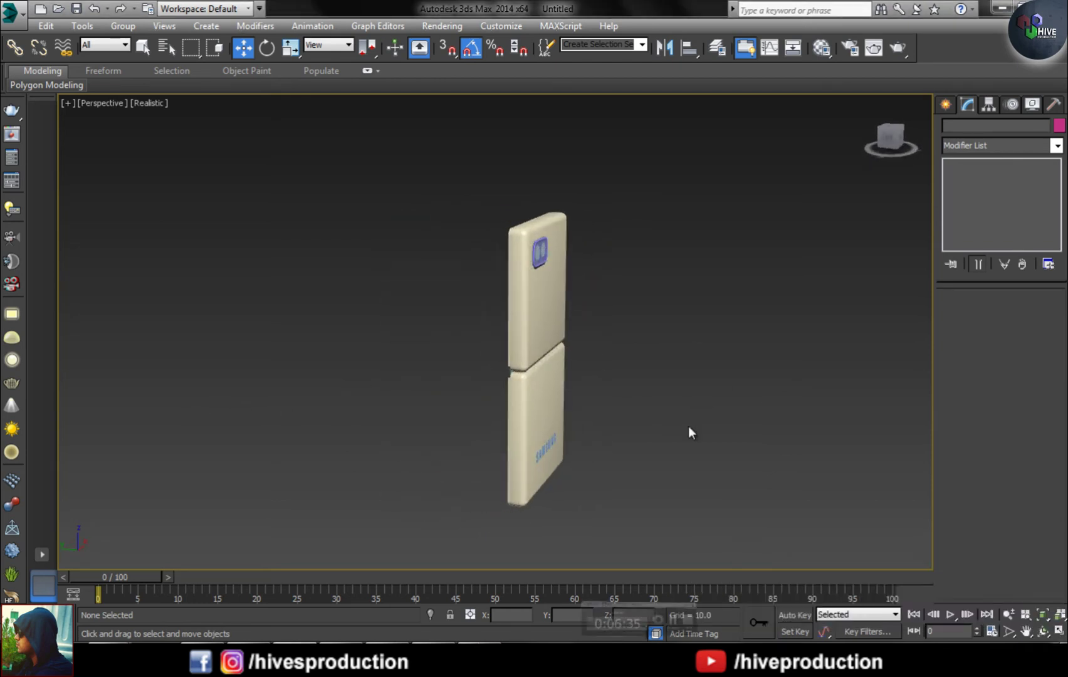
middle_click_drag(688, 425, 506, 446, "alt")
left_click(506, 407)
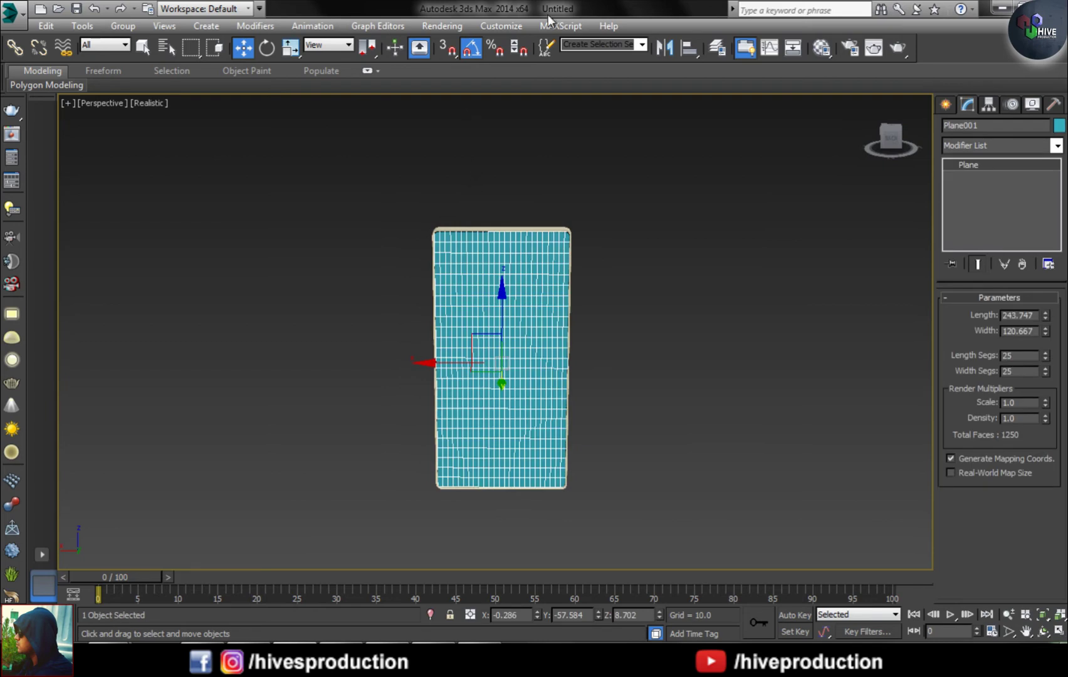
Step: Assign V-Ray Adv 3.00.03 as the production renderer in Render Setup
left_click(432, 26)
left_click(450, 60)
right_click(479, 389)
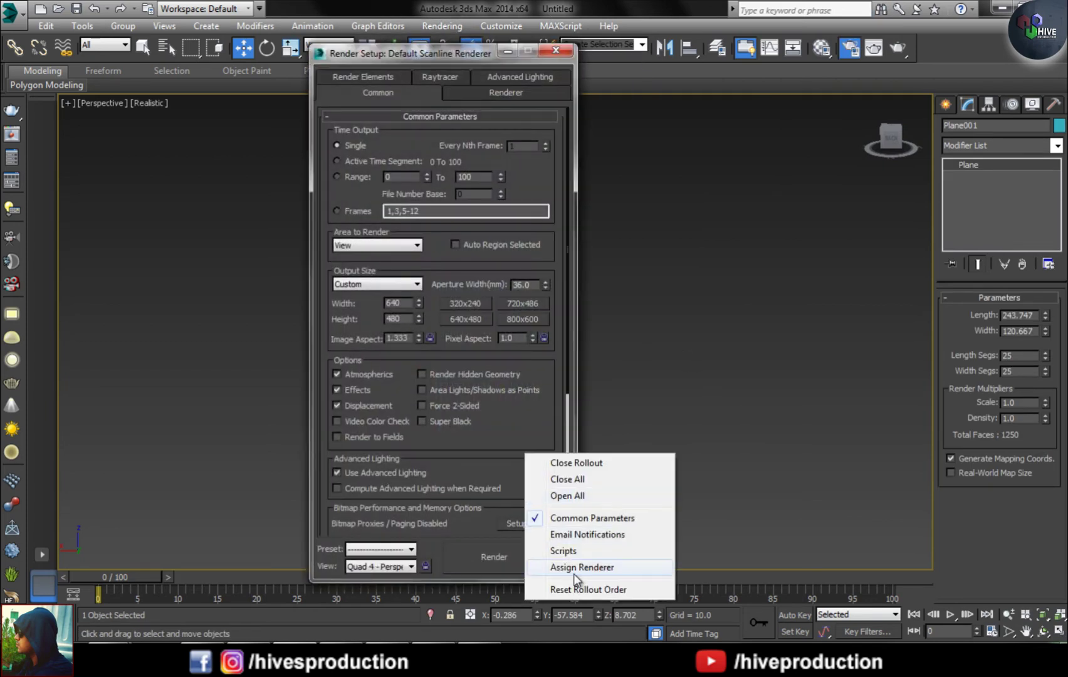
left_click(565, 570)
left_click(524, 461)
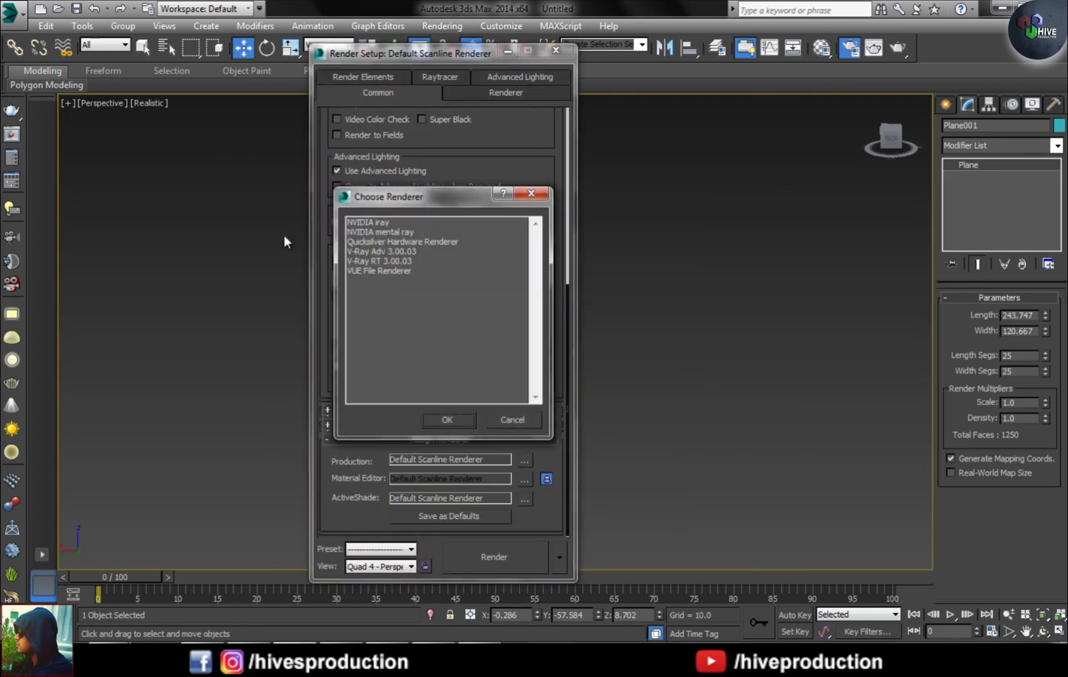
double_click(371, 251)
left_click(555, 49)
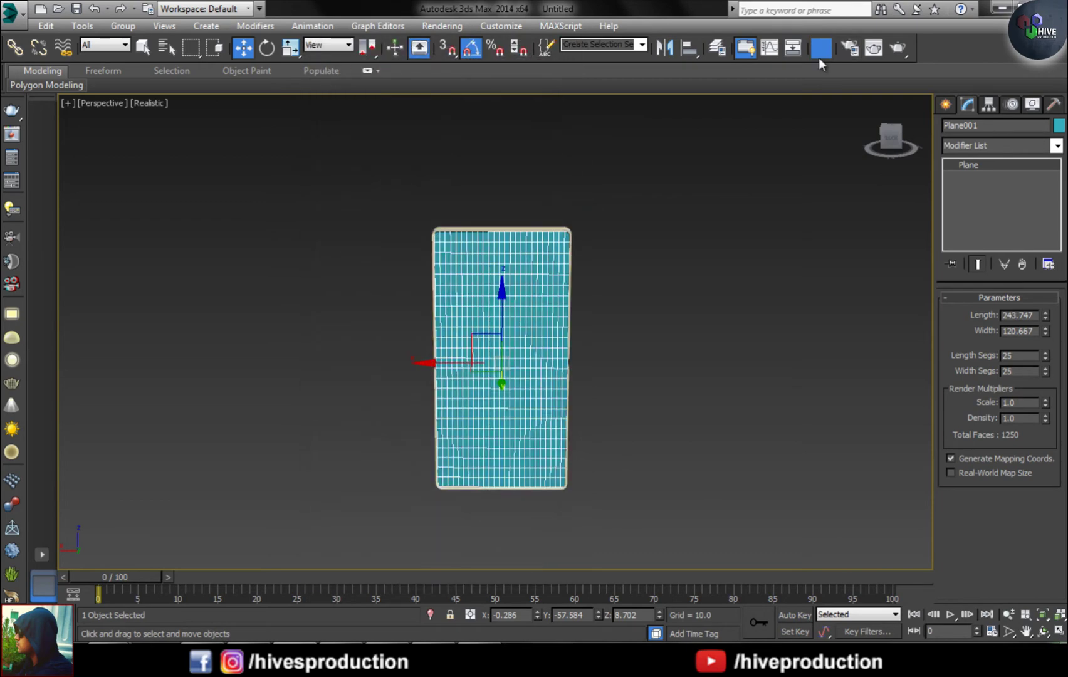
Step: Turn a Material Editor slot into a VRayMtl
left_click(821, 47)
left_click(925, 325)
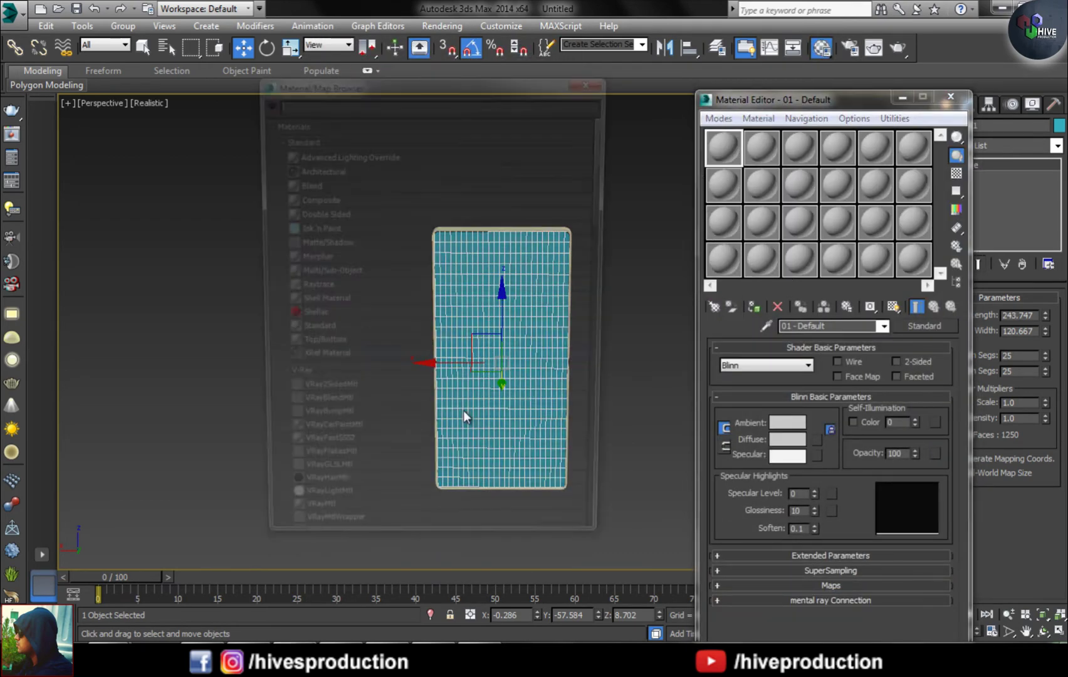
double_click(324, 531)
left_click(594, 79)
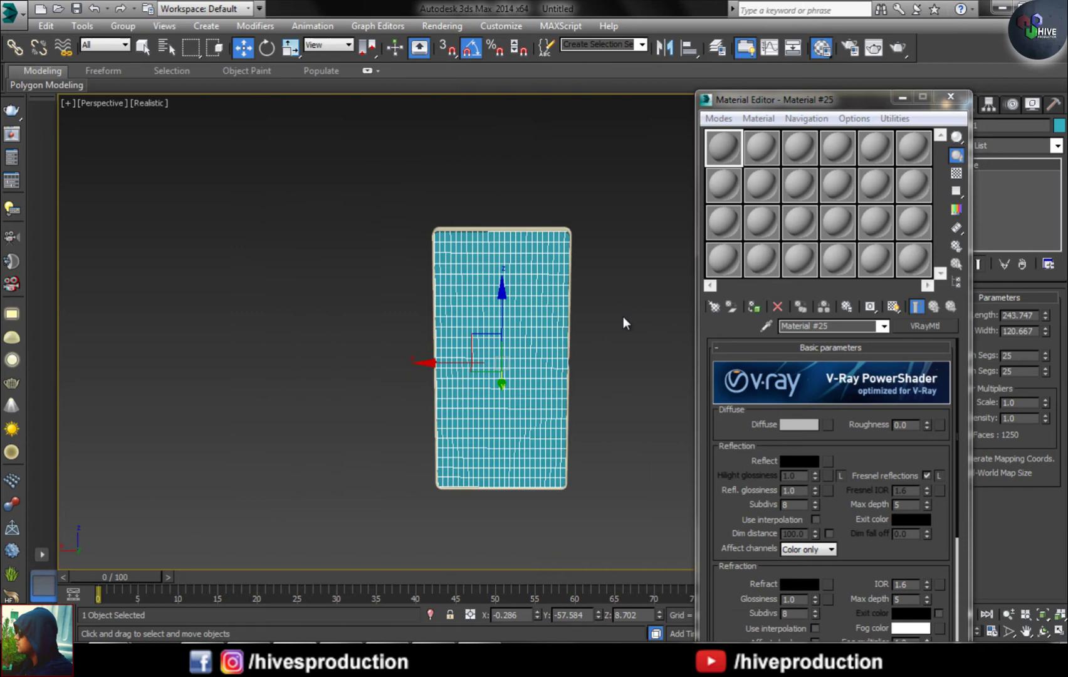
Step: Load Capture.JPG as the Diffuse bitmap and show it on the screen plane
left_click(624, 318)
scroll(526, 343, "up", 5)
scroll(476, 348, "down", 3)
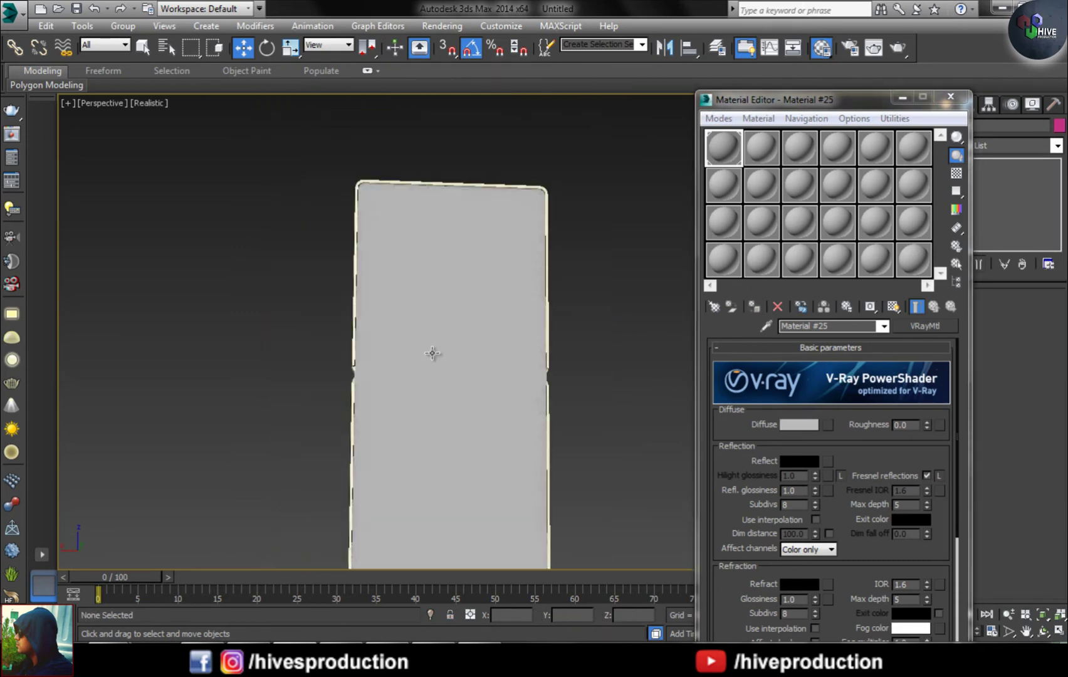
left_click(826, 426)
double_click(313, 153)
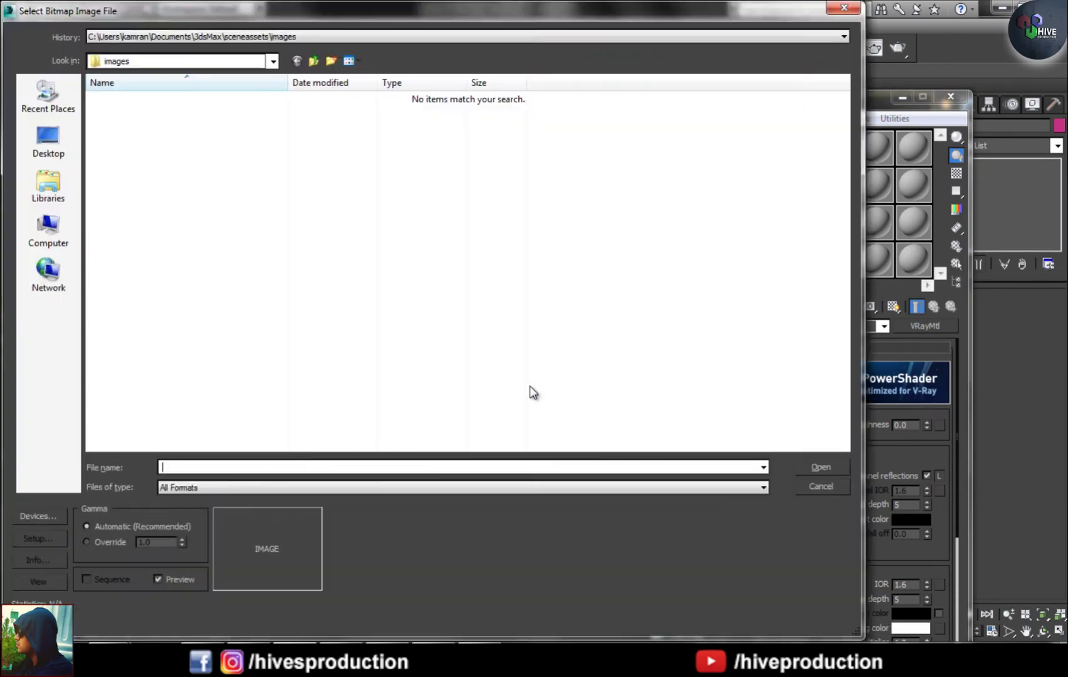
double_click(439, 116)
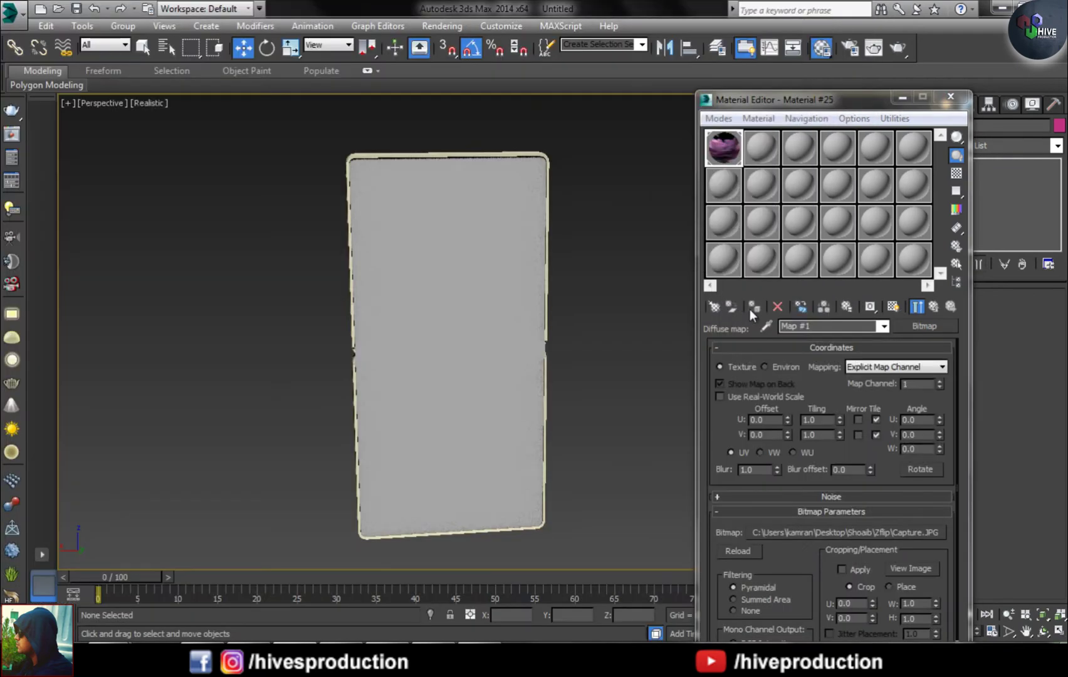
left_click(527, 351)
left_click(893, 306)
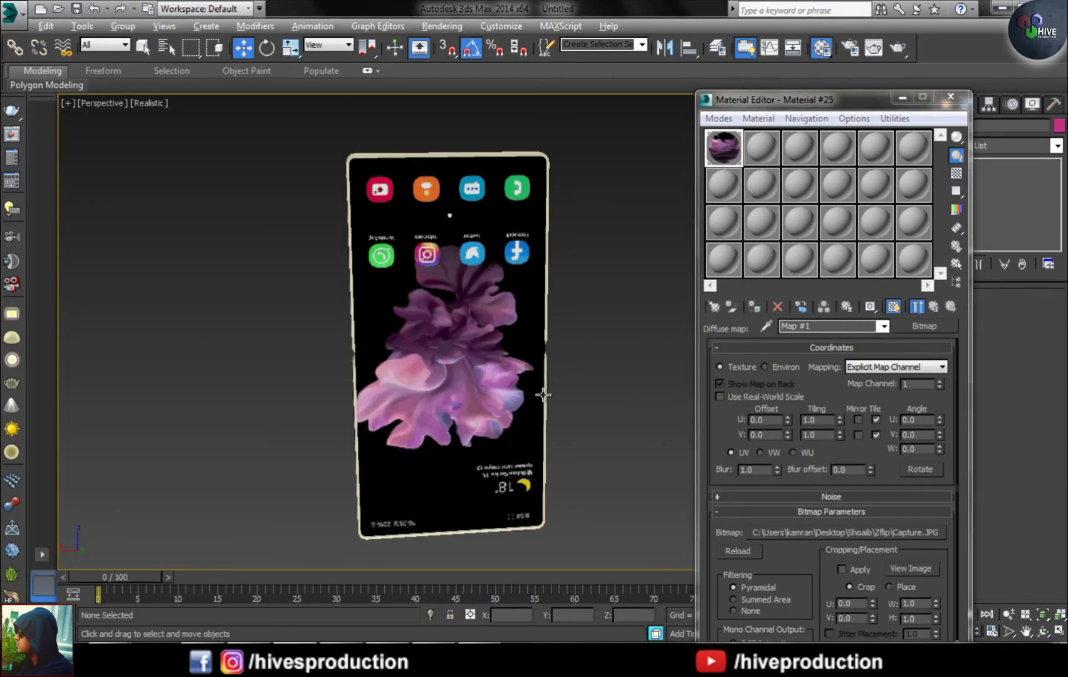
Step: Add a UVW Map modifier with V Flip so the screen image stands upright
left_click(1005, 155)
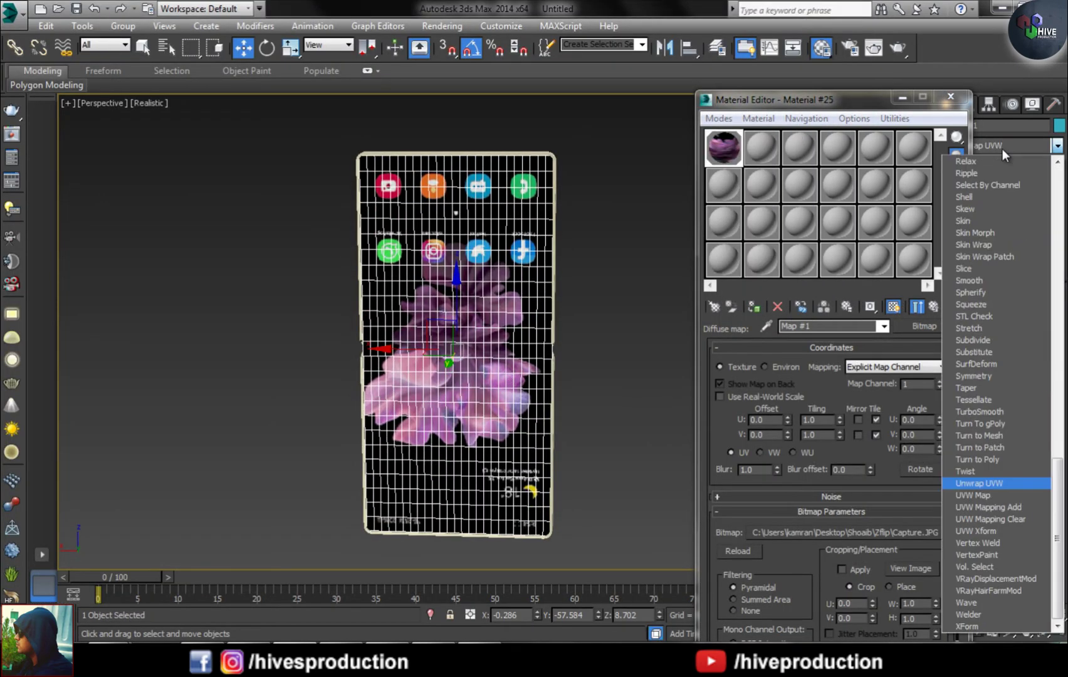
left_click(987, 494)
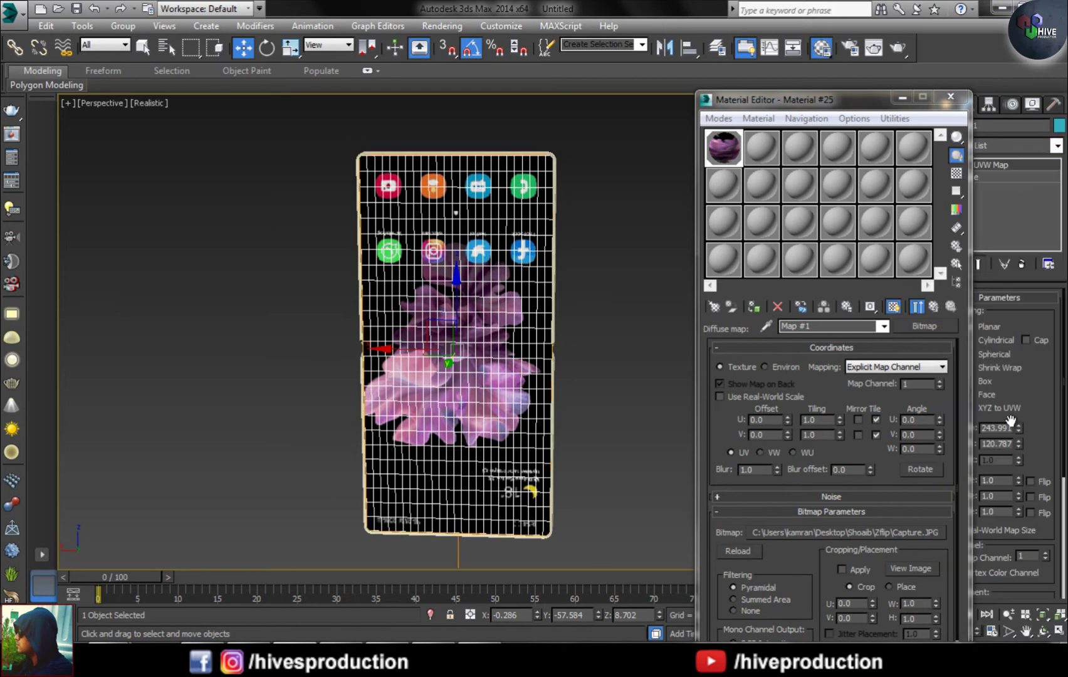
left_click(1030, 497)
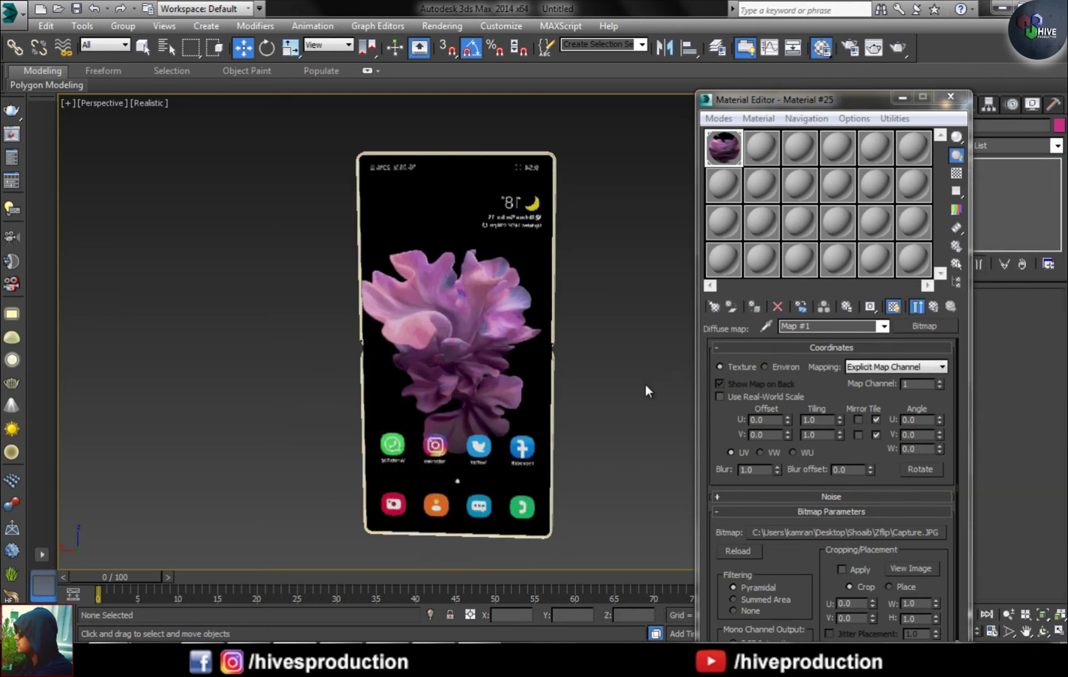
left_click(571, 375)
scroll(543, 395, "up", 6)
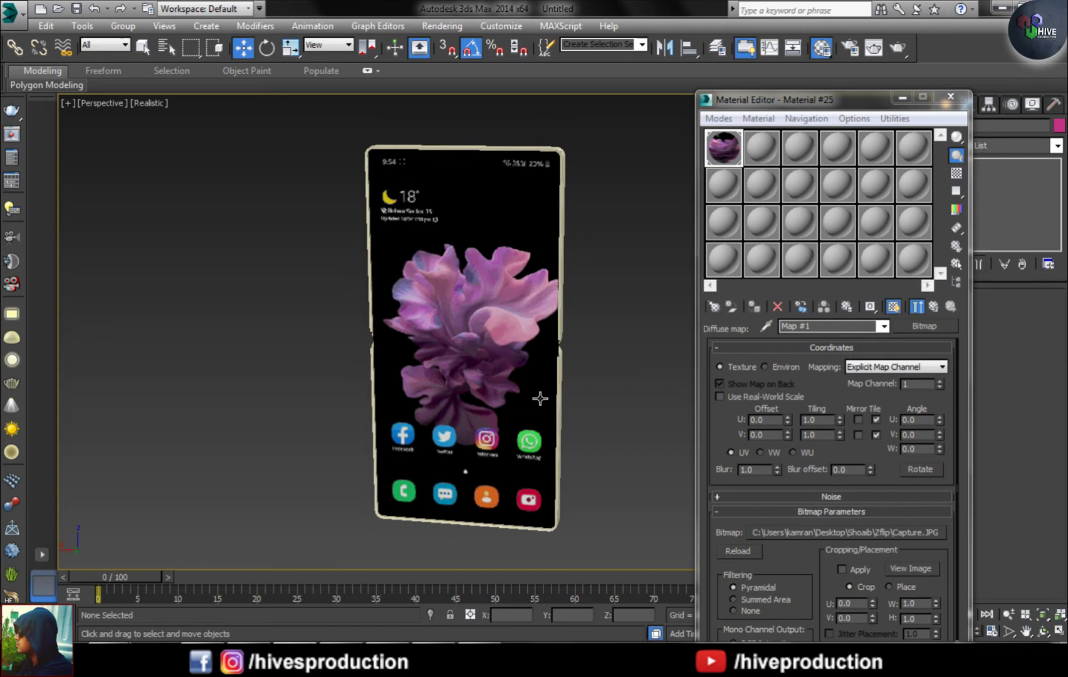
scroll(452, 373, "down", 6)
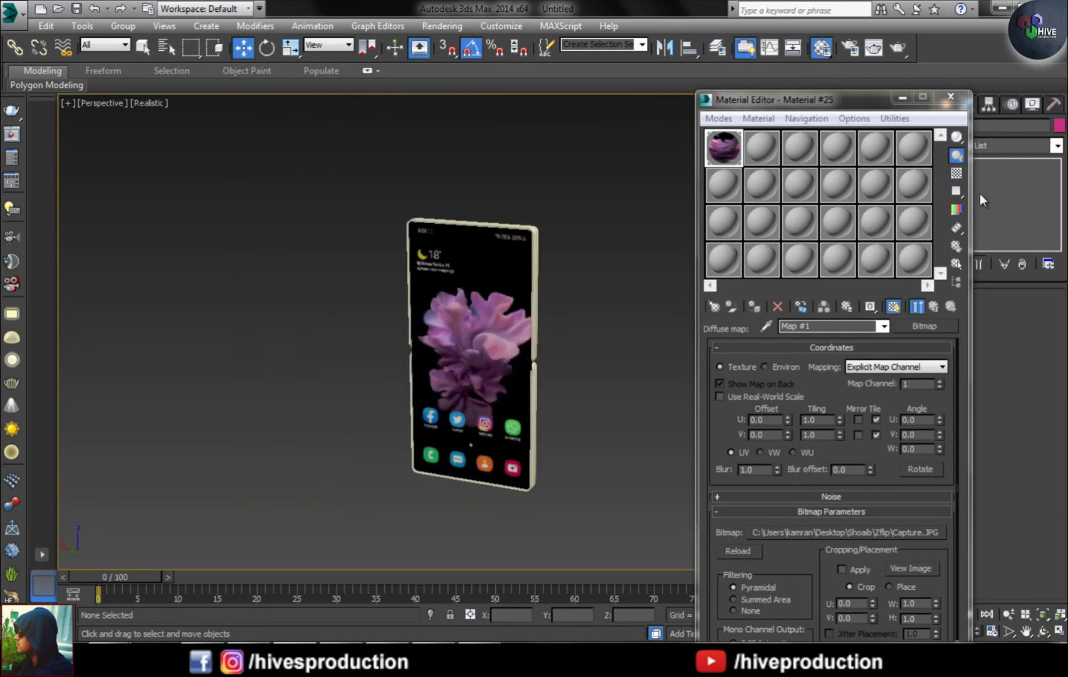
left_click(934, 305)
Step: Set the screen VRayMtl's Reflect colour to mid grey (139)
double_click(724, 148)
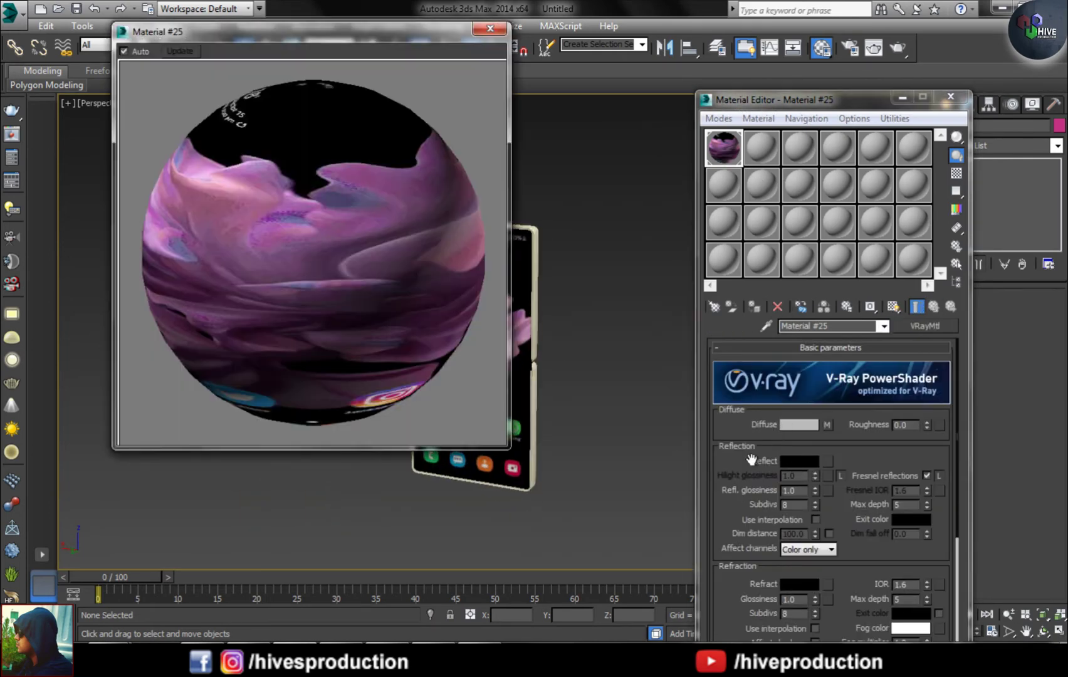
left_click(800, 461)
left_click_drag(427, 66, 567, 67)
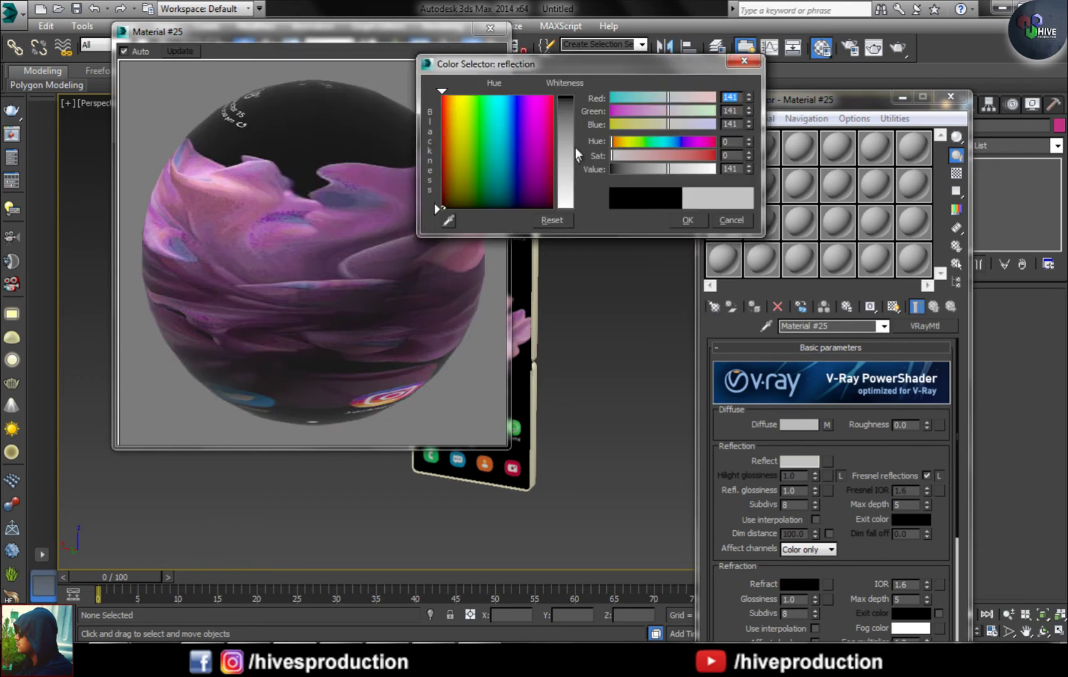
mouse_move(576, 148)
left_mouse_down()
mouse_move(574, 181)
mouse_move(571, 114)
mouse_move(575, 147)
left_mouse_up()
left_click(686, 220)
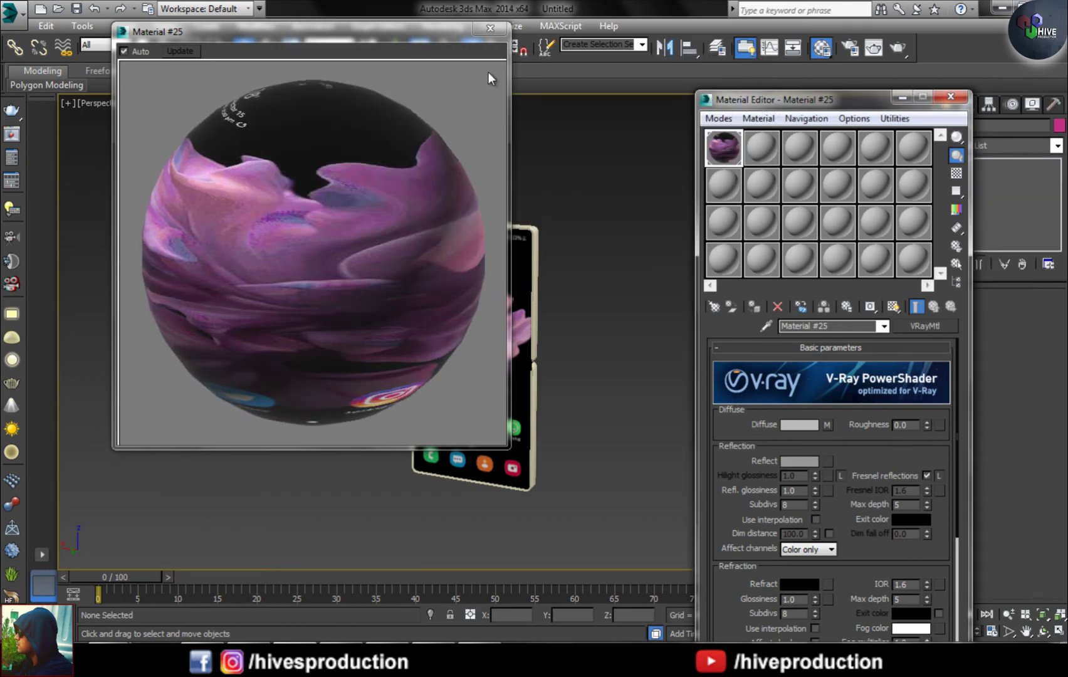
left_click(491, 27)
middle_click_drag(578, 237, 514, 314, "alt")
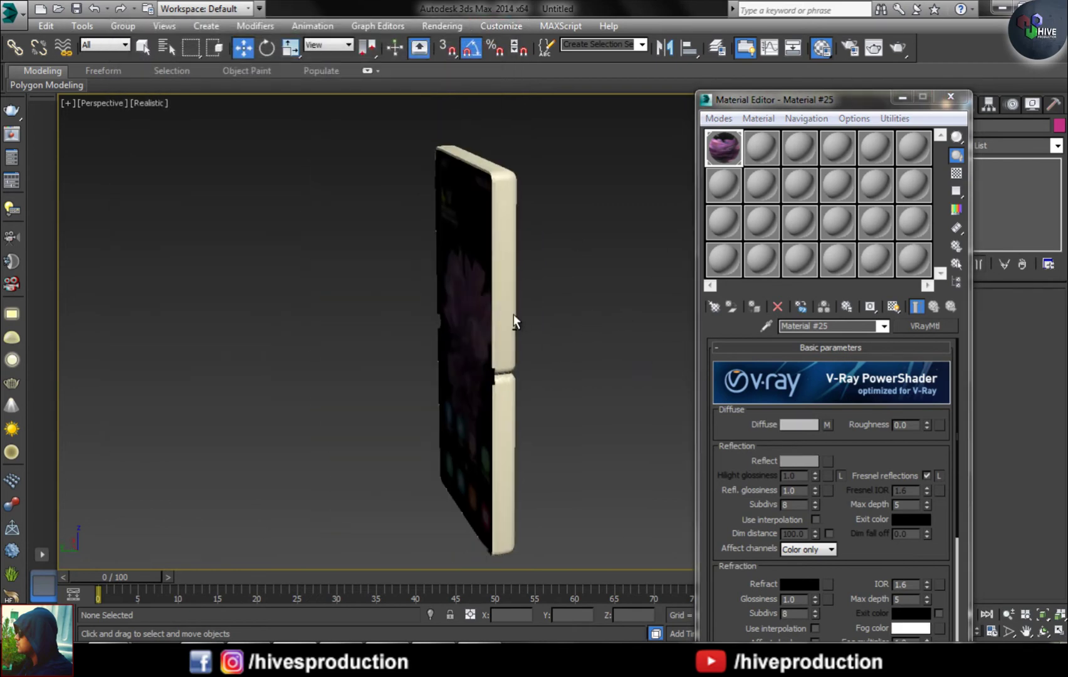
Step: Create a VRayMtl named chrome and apply it to both phone body parts
left_click(517, 415)
middle_click_drag(517, 416, 527, 406, "alt")
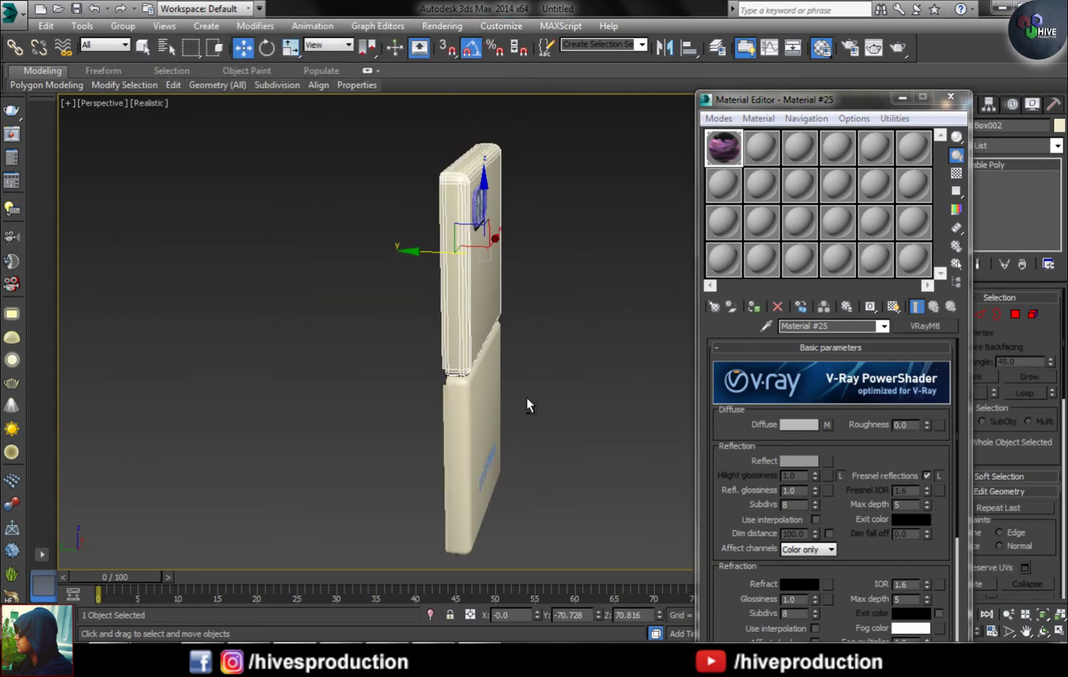
left_click(472, 432, "ctrl")
left_click(762, 148)
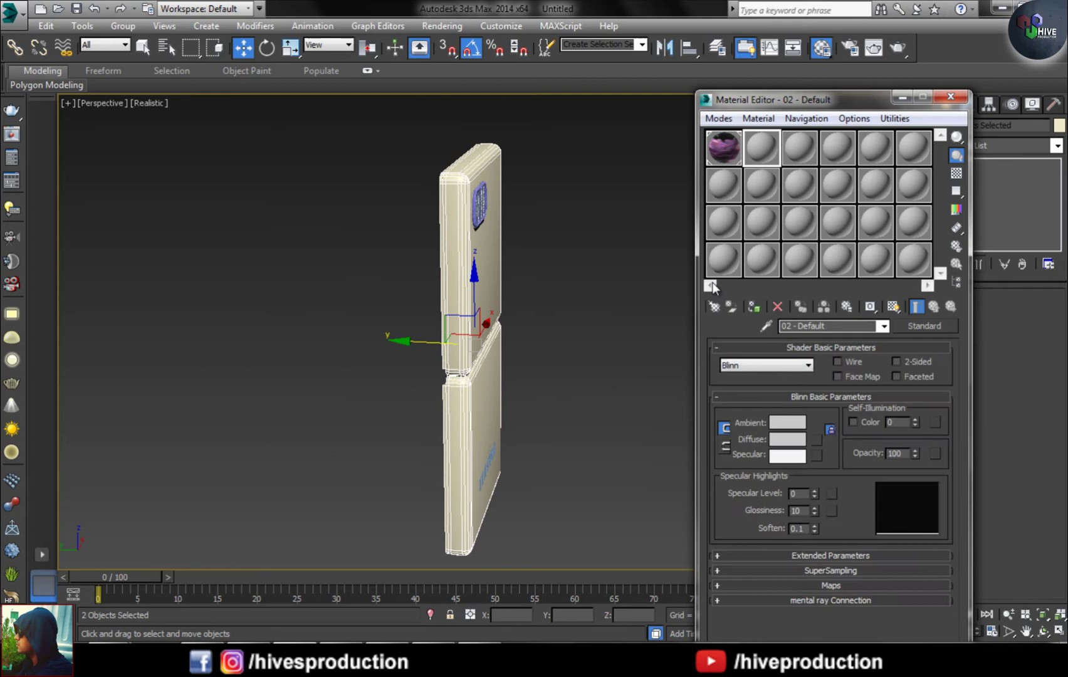
left_click(924, 326)
double_click(315, 530)
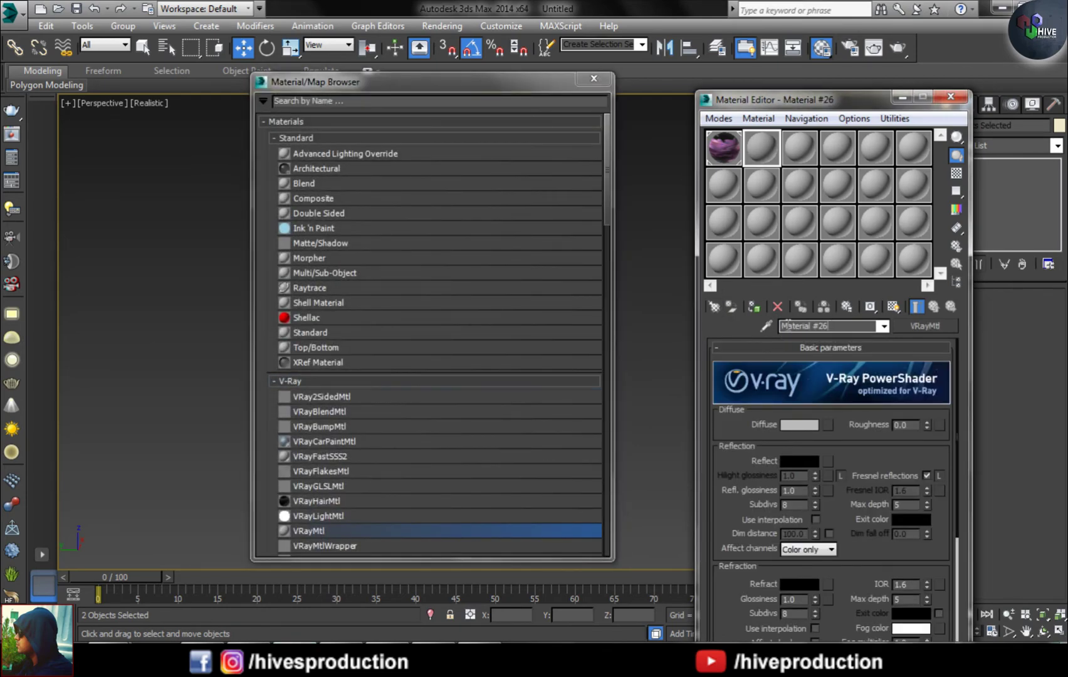
left_click(784, 326)
type("chrome")
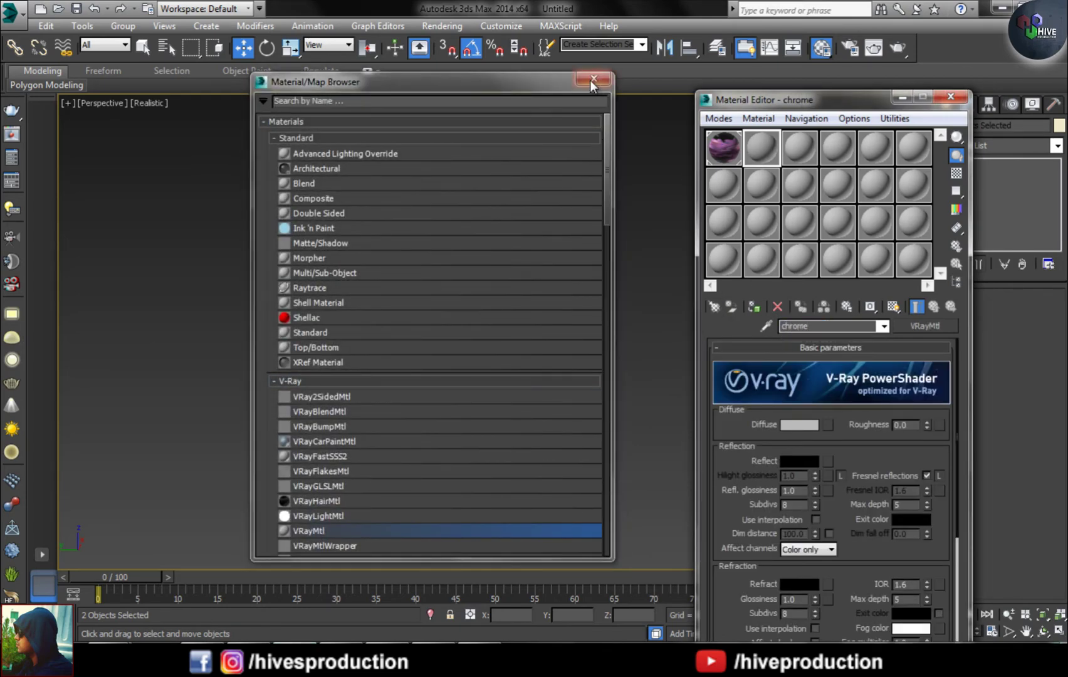
left_click(593, 81)
left_click(755, 307)
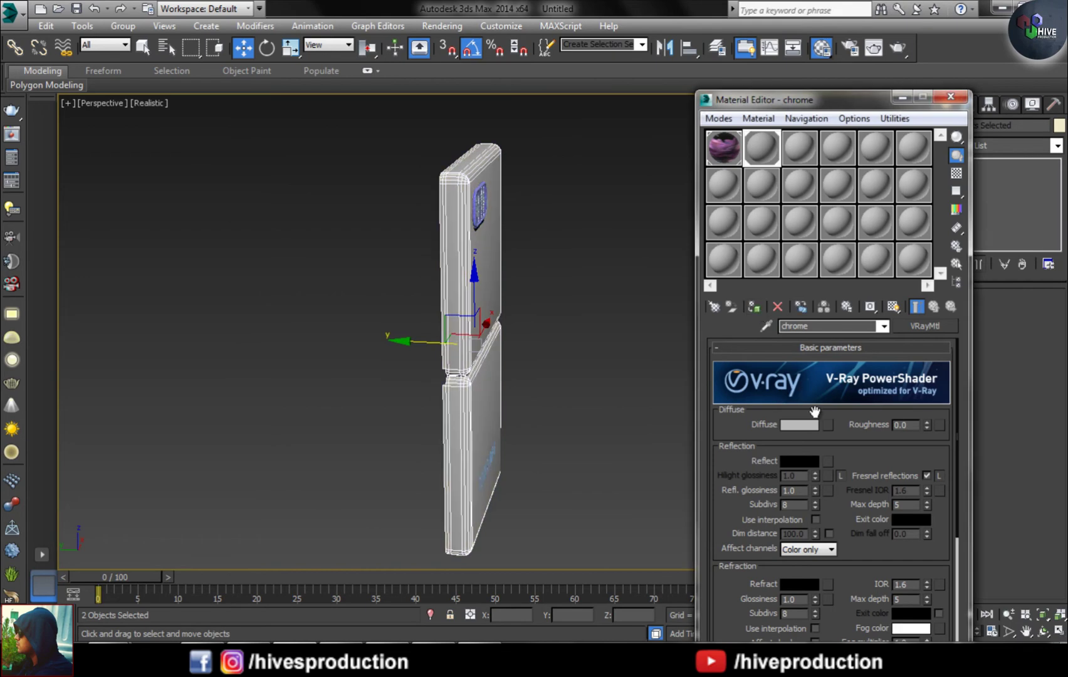
Step: Give chrome a dark diffuse, grey reflection, Fresnel off, with checkered preview background
left_click(799, 424)
left_click(571, 112)
left_click(687, 219)
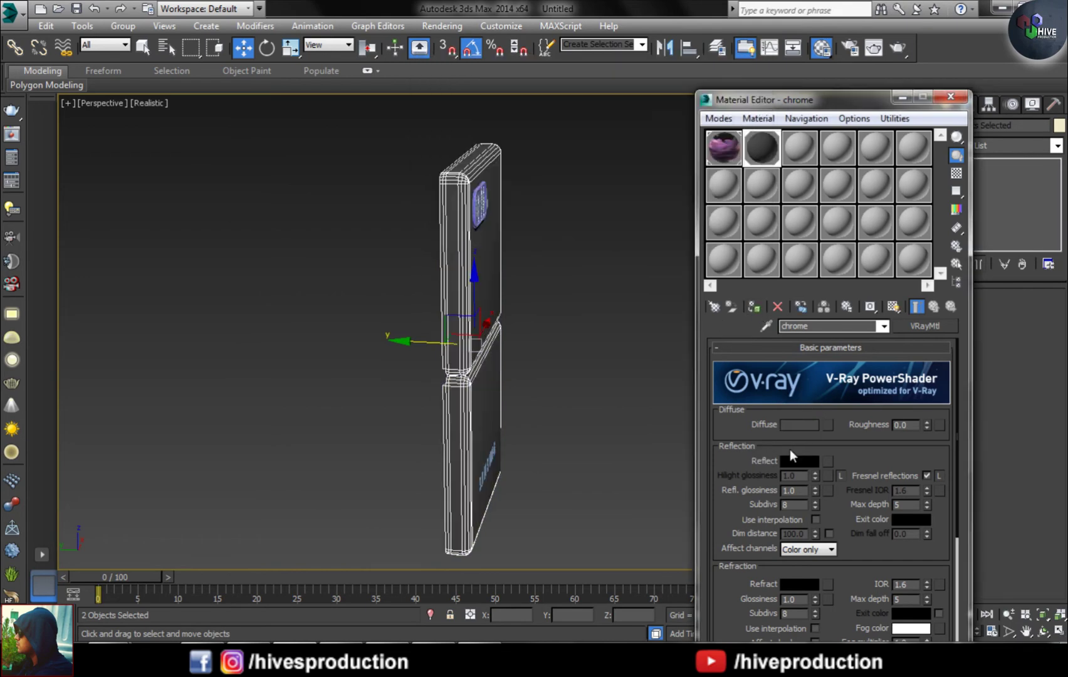
double_click(760, 148)
left_click(799, 461)
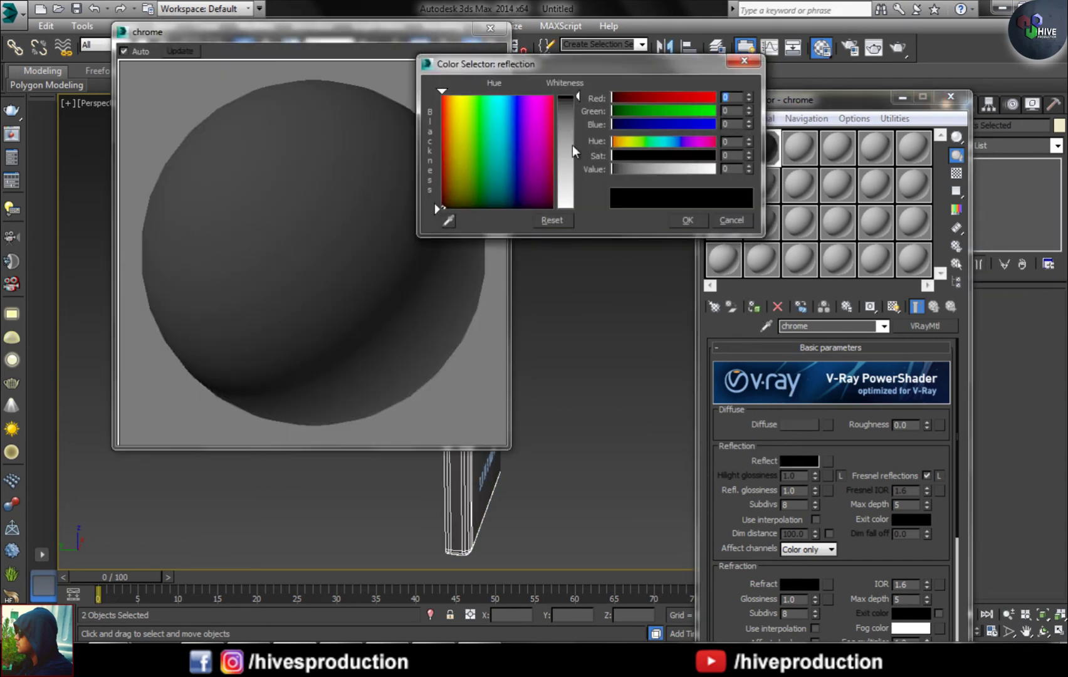
left_click(569, 146)
left_click(687, 219)
left_click(926, 475)
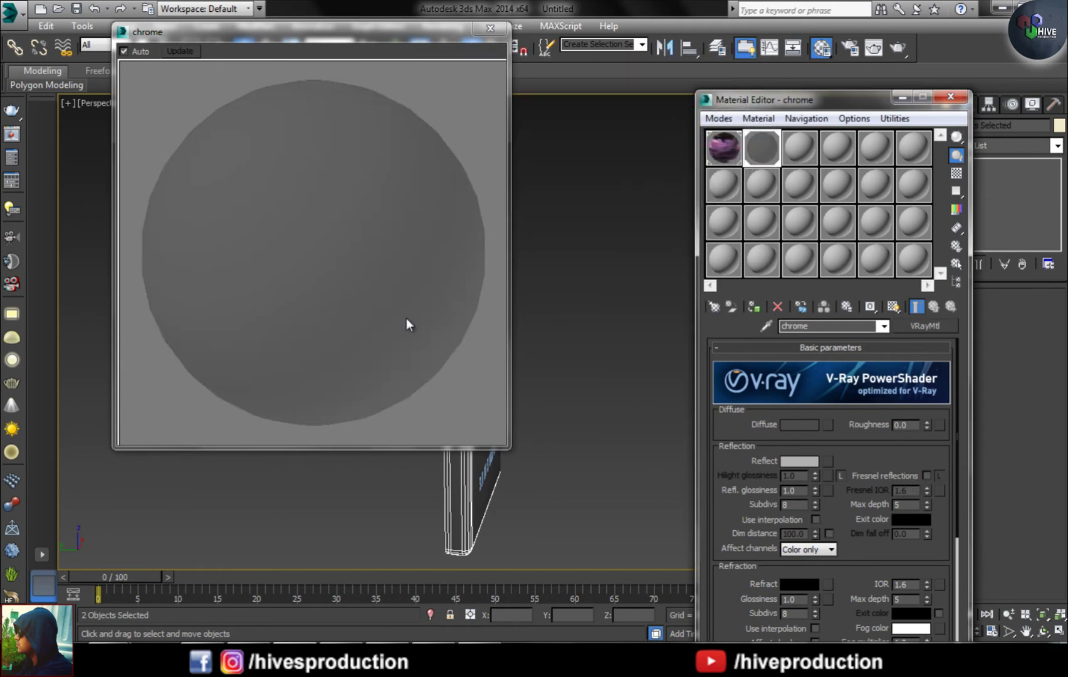
left_click(955, 175)
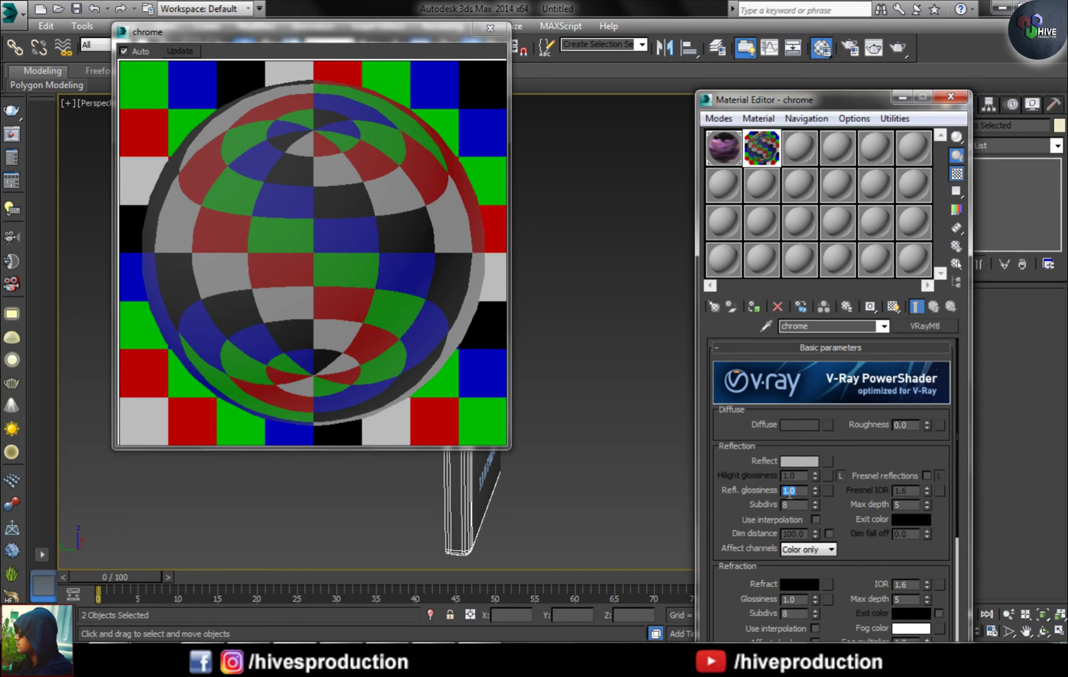
left_click(491, 29)
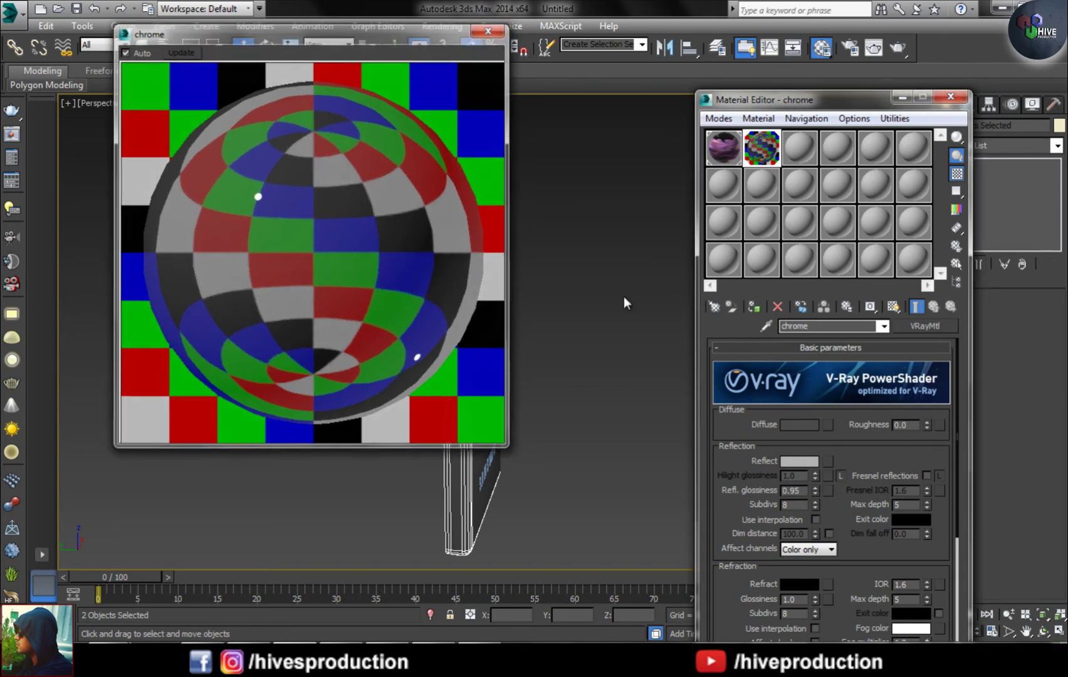
Step: Select the phone's upper back panel
scroll(522, 411, "up", 6)
left_click(459, 447)
scroll(452, 401, "down", 5)
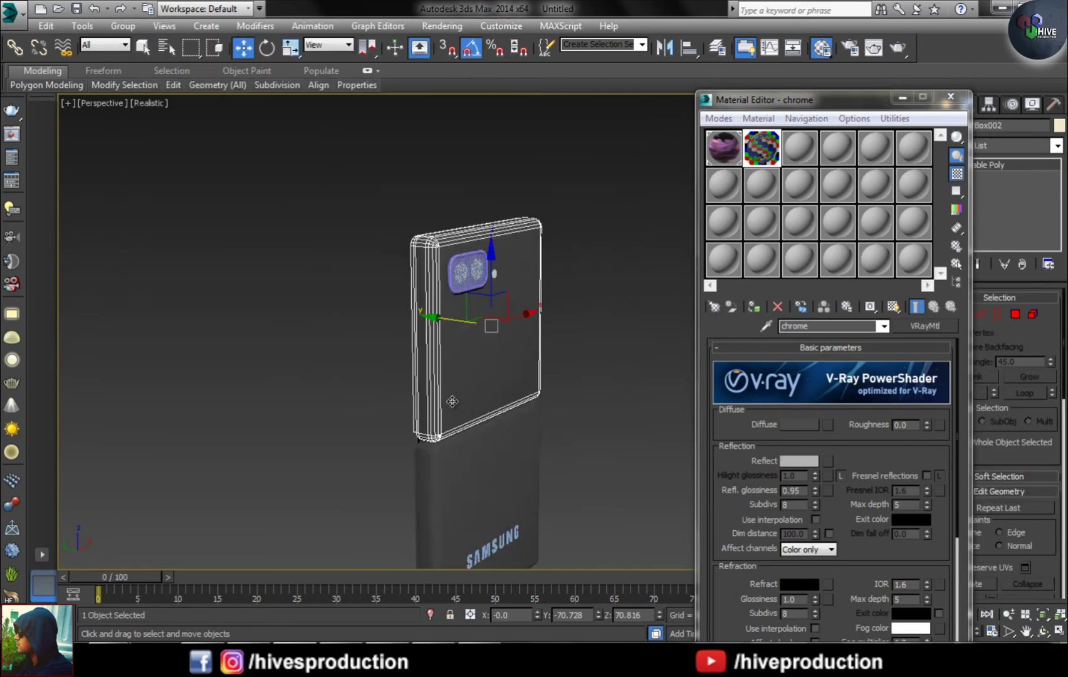
Step: In polygon mode, select the upper panel's flat back face, edge strip and corner polygons
left_click(1014, 316)
left_click(477, 348)
scroll(439, 361, "up", 5)
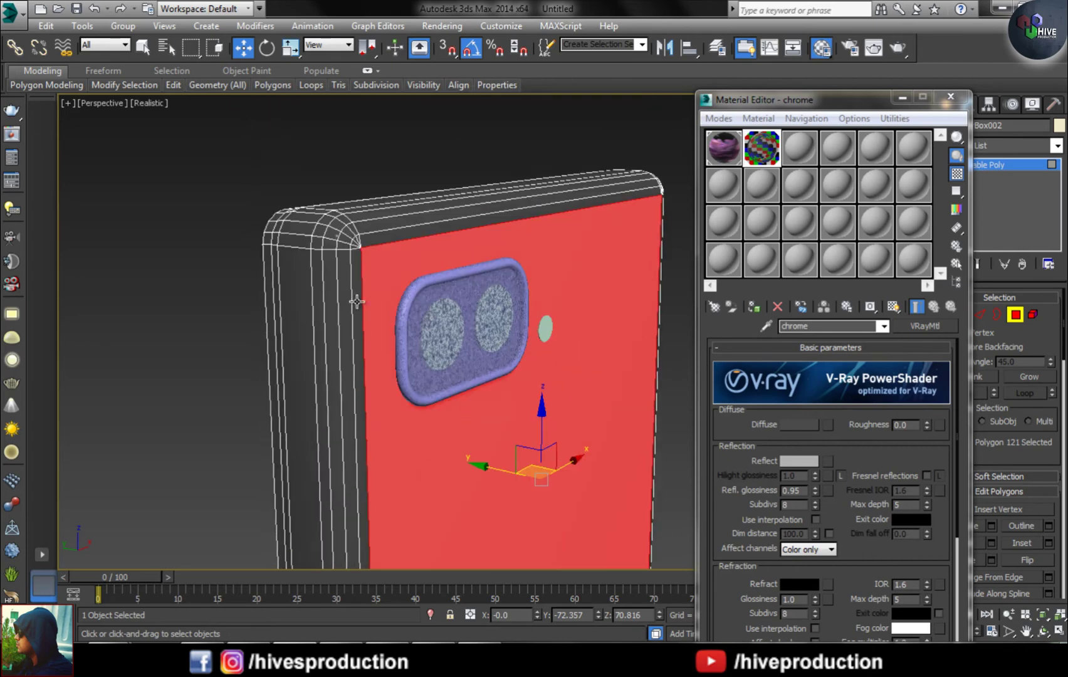
left_click(347, 302, "ctrl")
left_click(344, 246, "ctrl")
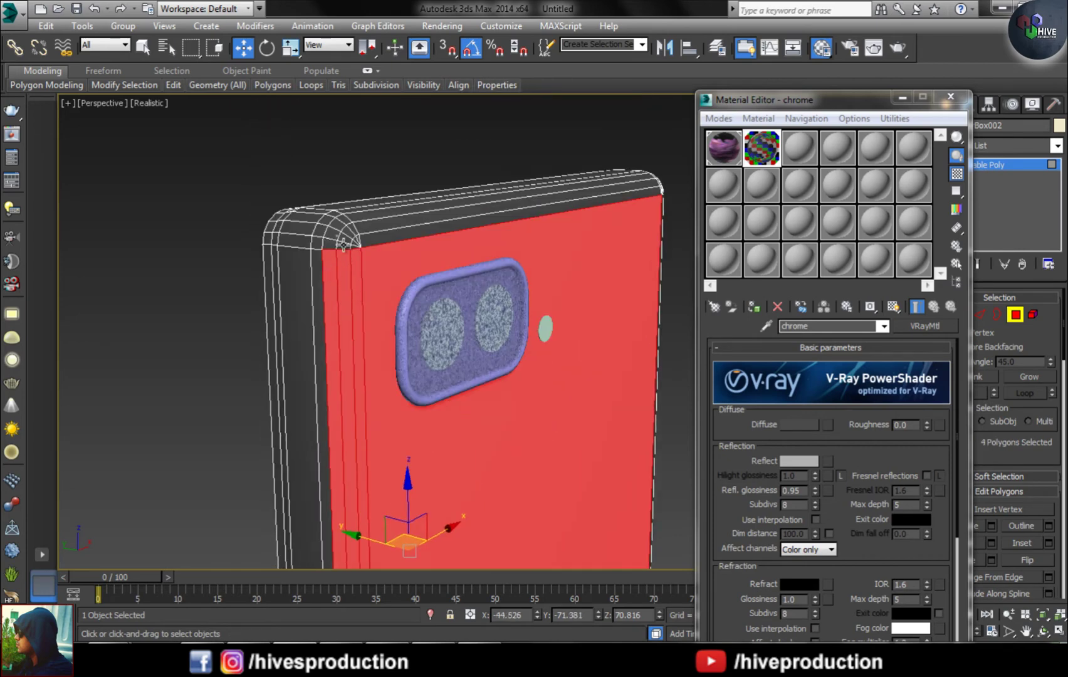
left_click(337, 228, "ctrl")
left_click(344, 225, "ctrl")
left_click(345, 234, "ctrl")
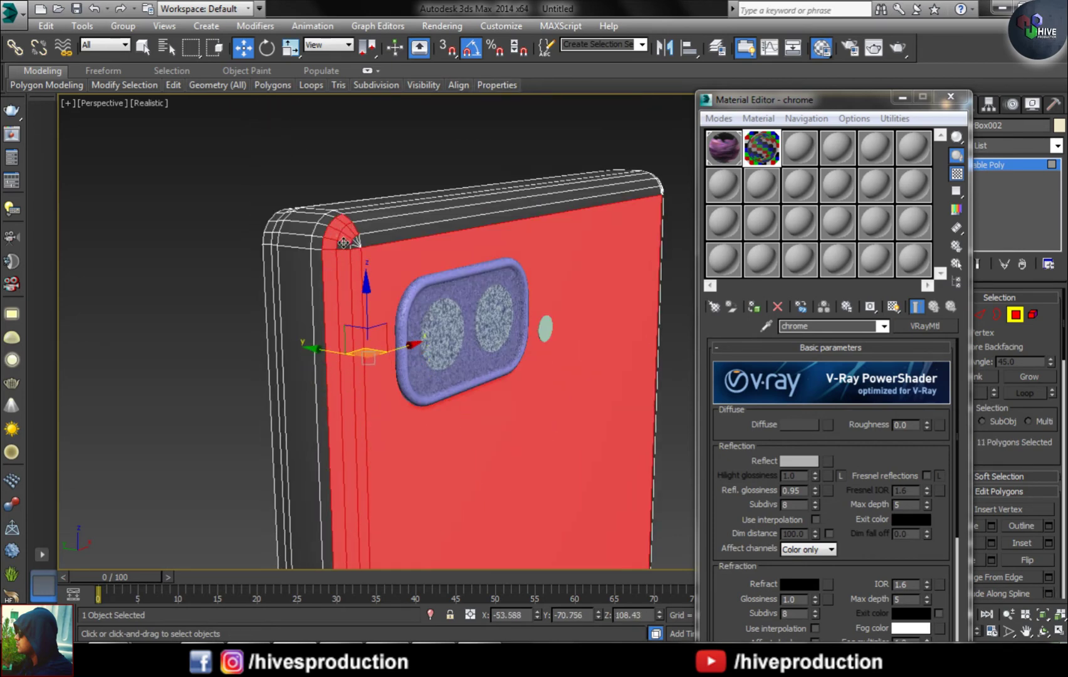
scroll(355, 245, "up", 4)
left_click(348, 209, "ctrl")
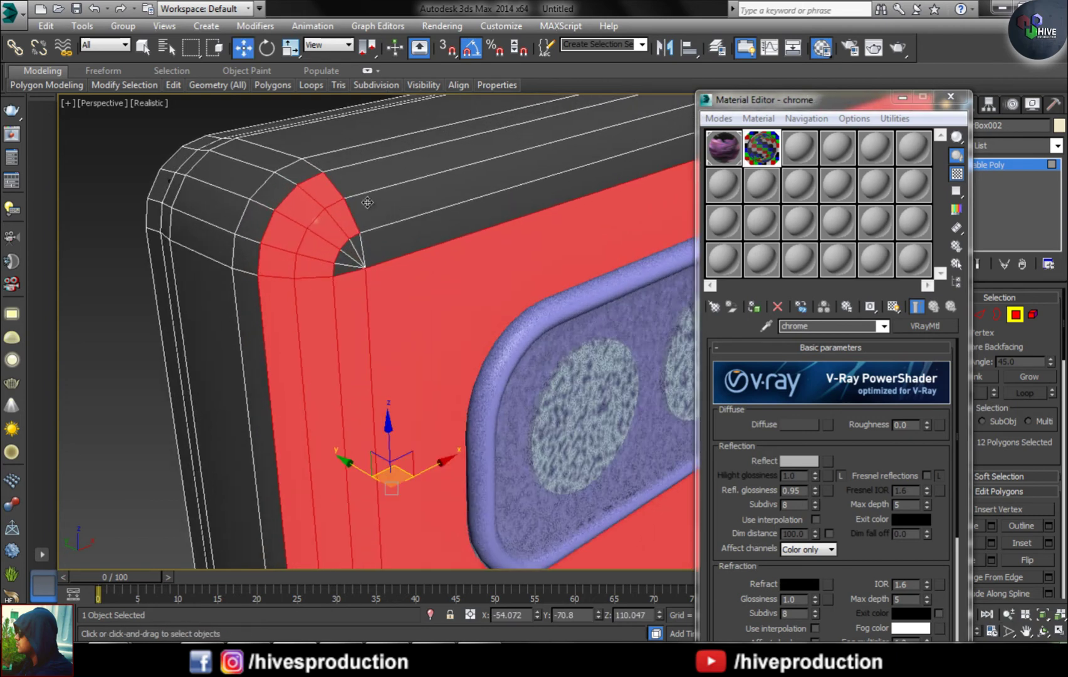
left_click(375, 243, "ctrl")
left_click(348, 274, "ctrl")
Step: Add the opposite top corner strips and bottom edge and corner polygons to the selection
middle_click_drag(349, 274, 443, 241, "alt")
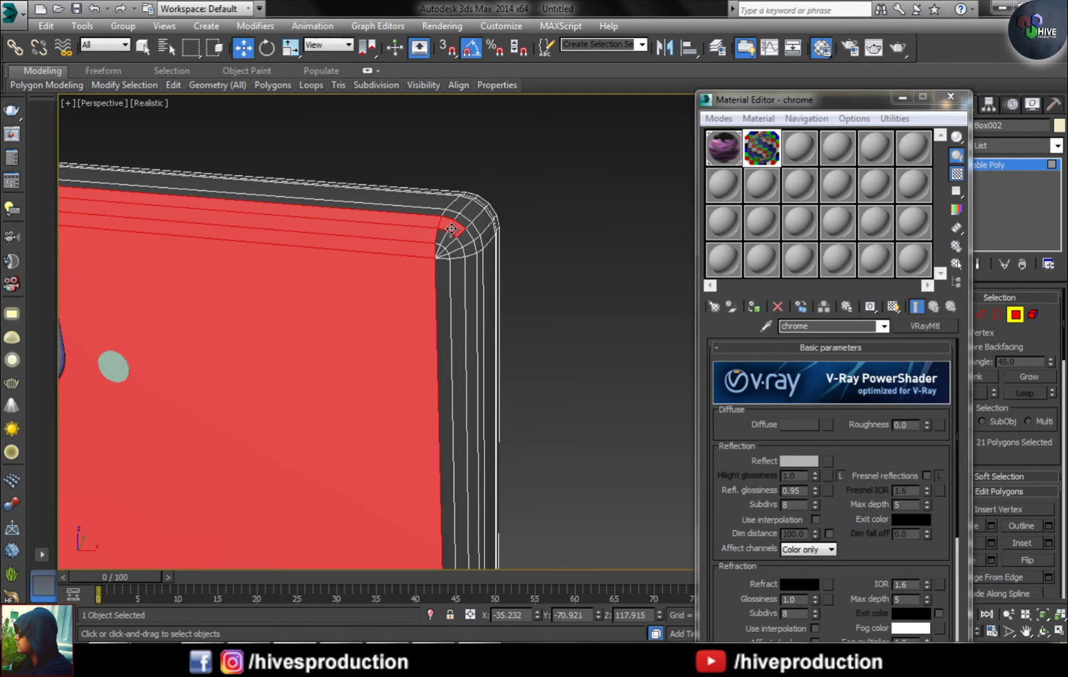
left_click(465, 251, "ctrl")
left_click(450, 249, "ctrl")
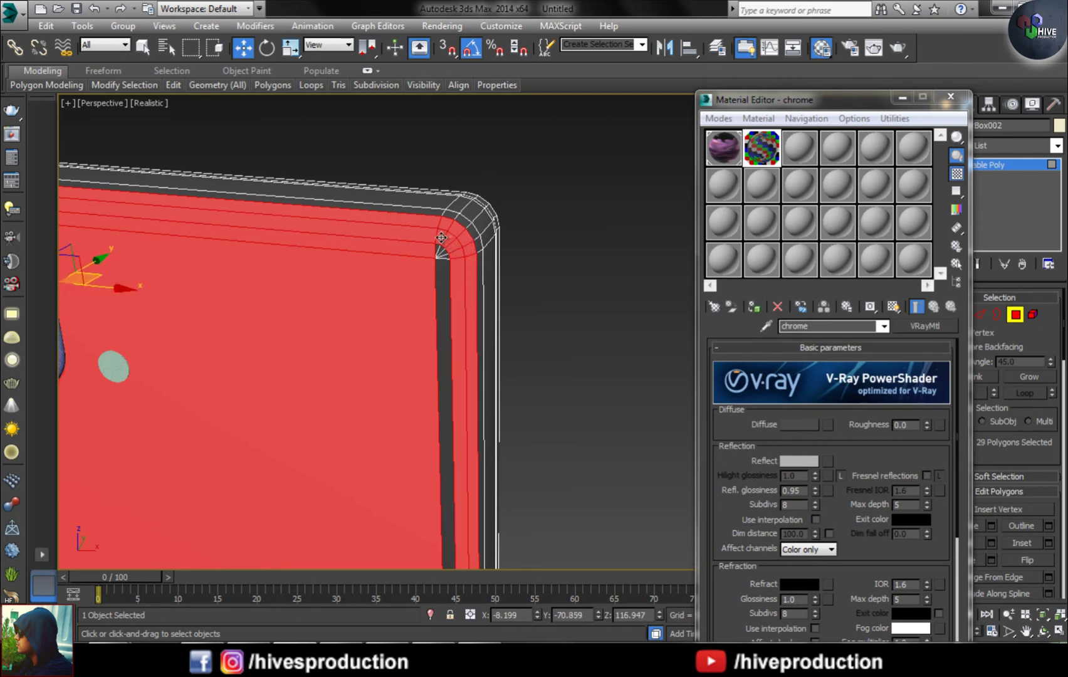
left_click(444, 260, "ctrl")
middle_click_drag(477, 302, 485, 352, "alt")
left_click(467, 345, "ctrl")
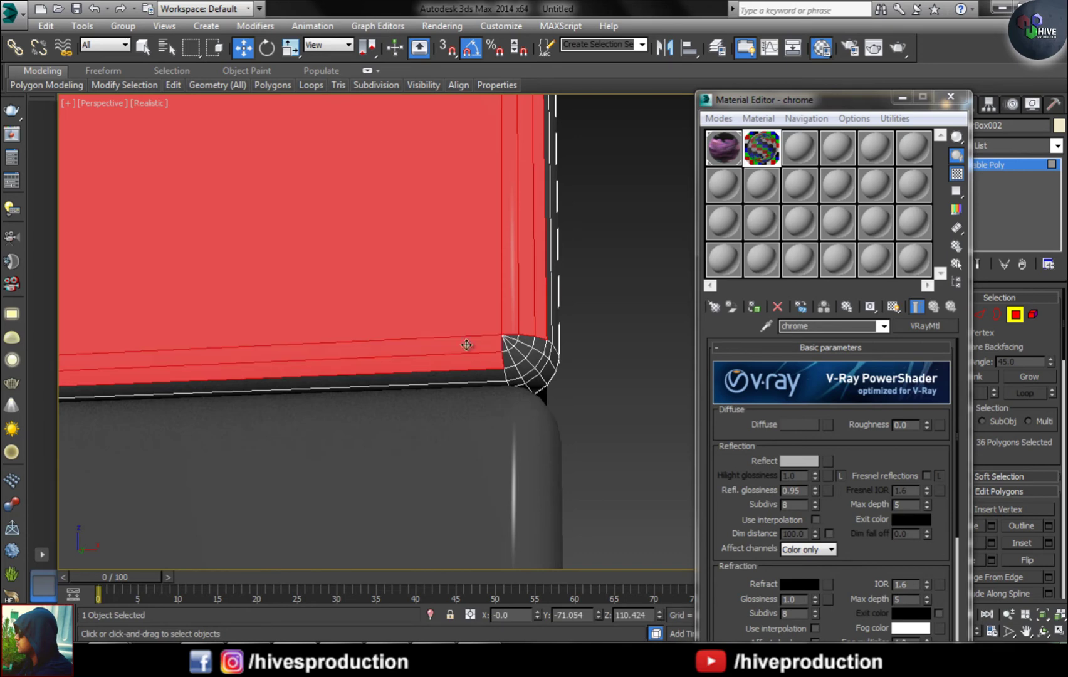
left_click(506, 358, "ctrl")
middle_click_drag(505, 358, 317, 368, "alt")
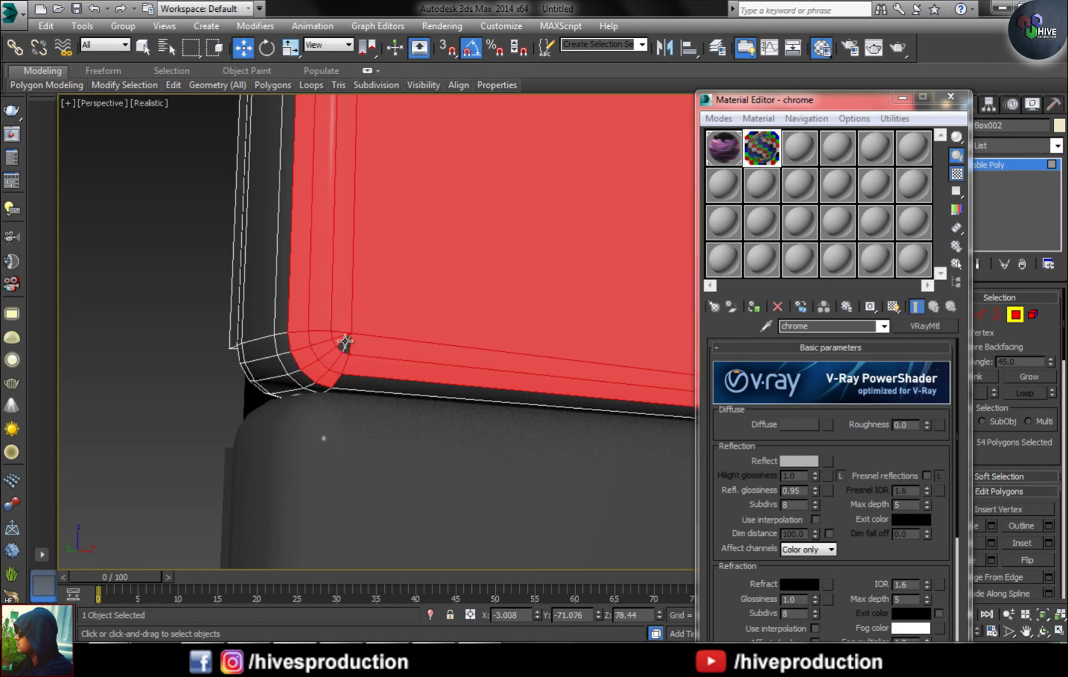
Step: Create a VRayMtl named 'background' with a backplate.jpg Bitmap as its Diffuse map
left_click(809, 150)
left_click(925, 325)
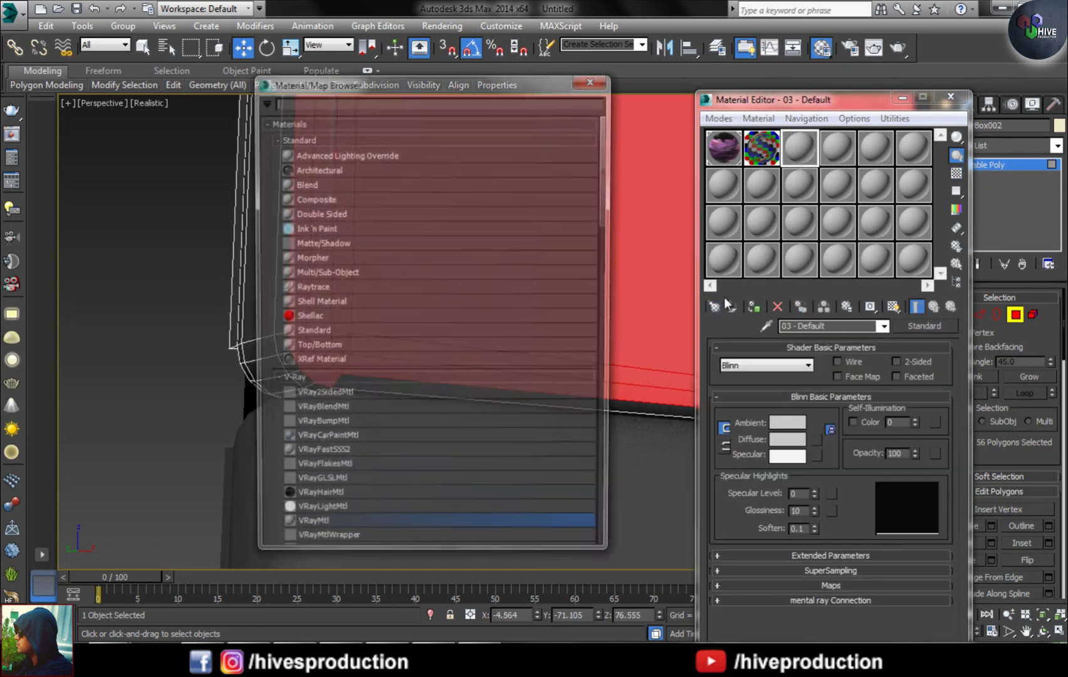
double_click(355, 530)
double_click(841, 331)
type("background")
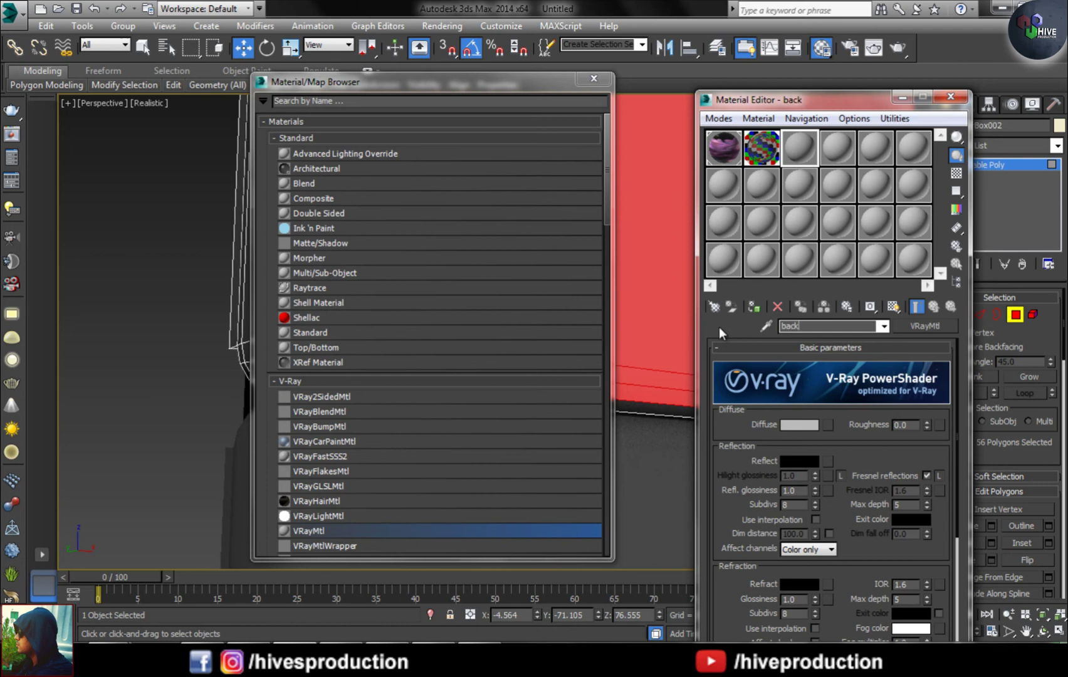
left_click(826, 425)
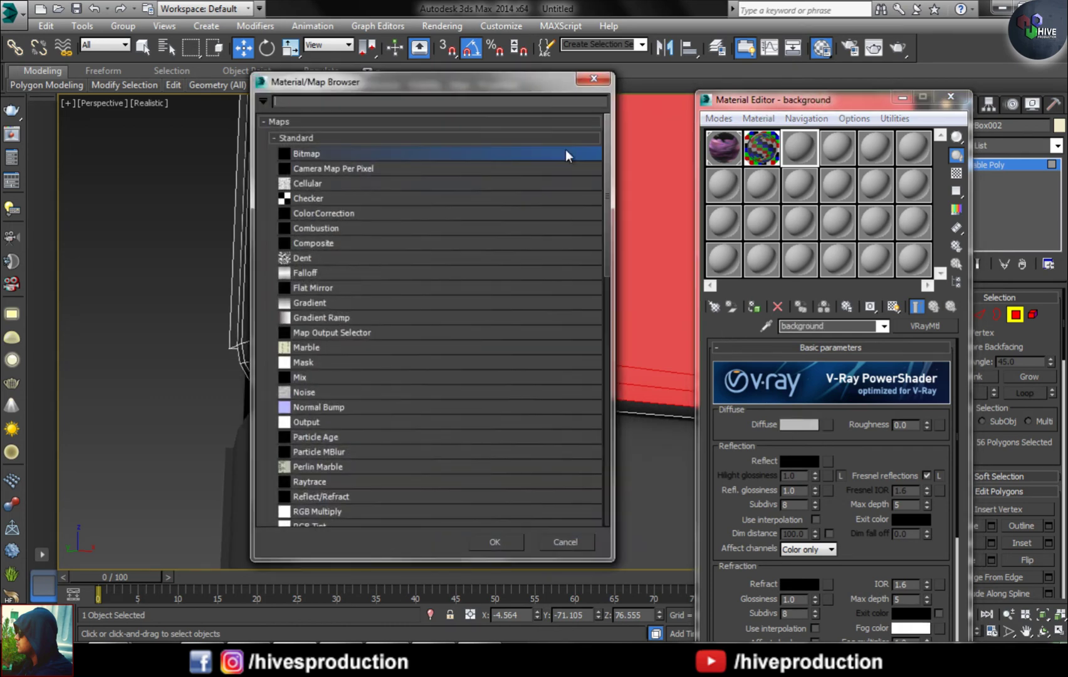
double_click(363, 156)
double_click(297, 134)
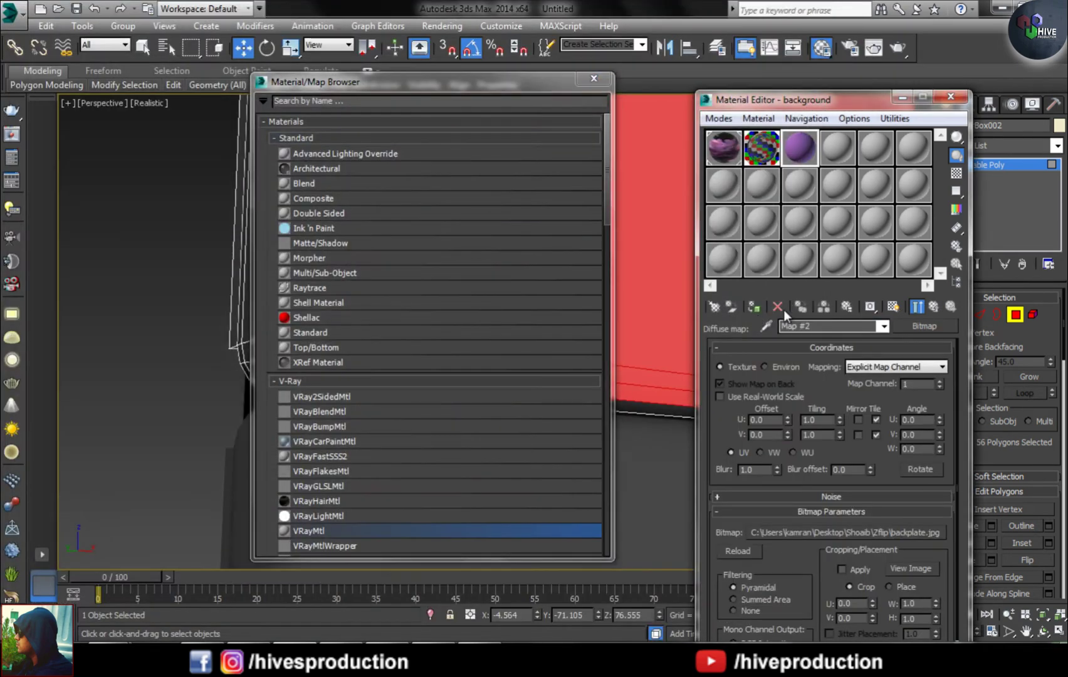
Step: Assign the background material to the selected polygons and show its map in the viewport
left_click(756, 306)
left_click(893, 307)
left_click(593, 78)
scroll(616, 330, "up", 5)
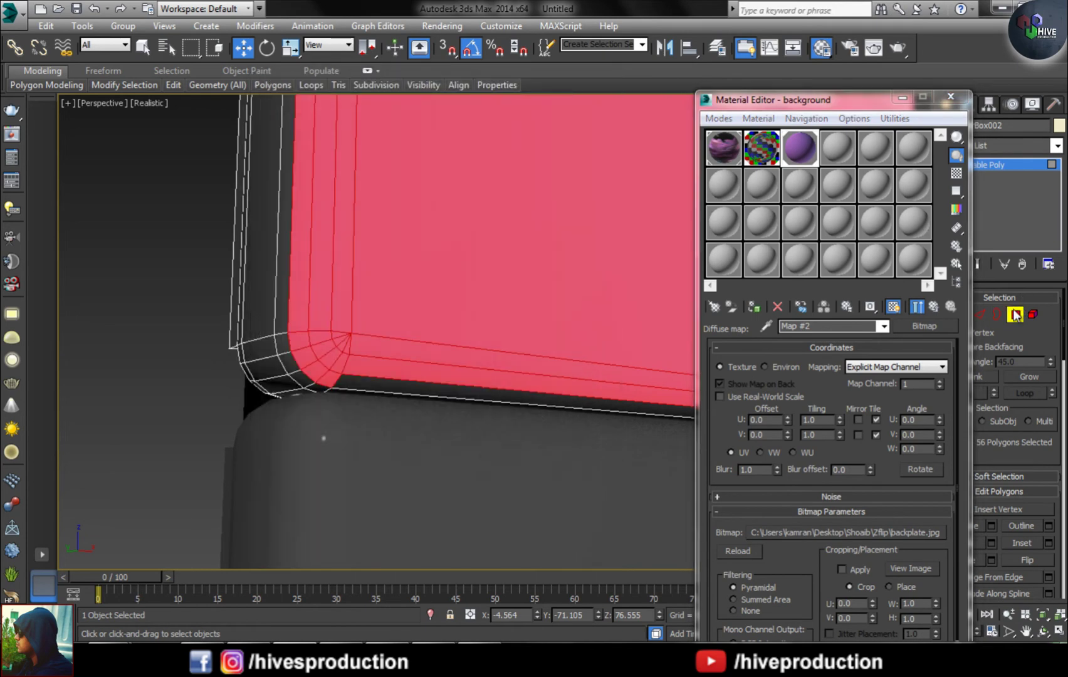
scroll(616, 330, "down", 6)
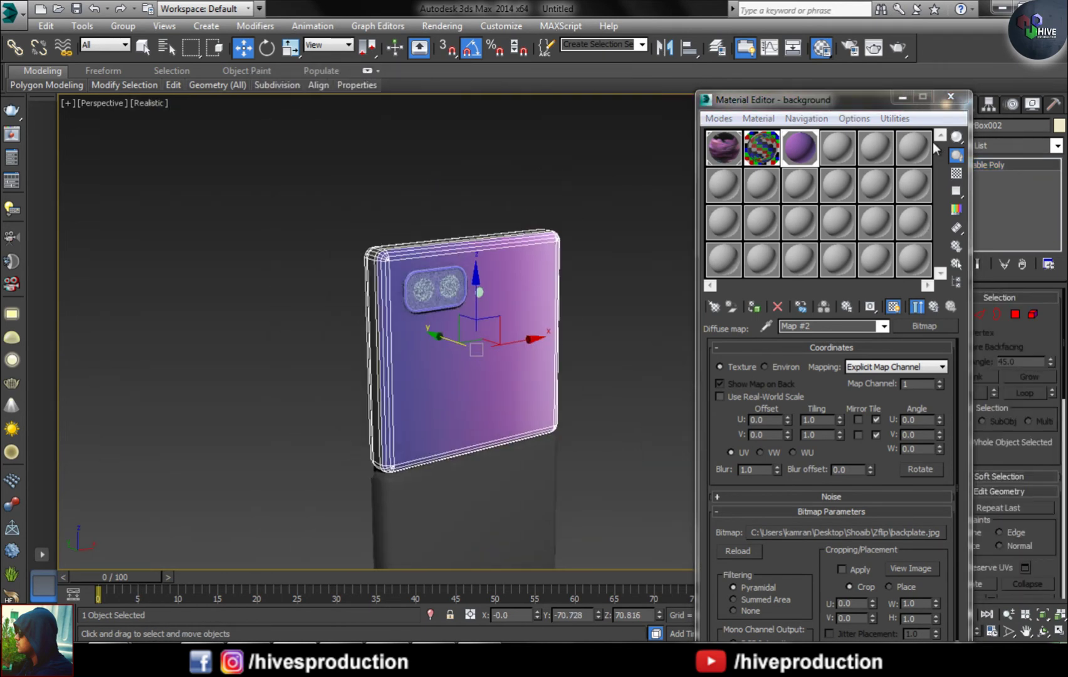
left_click(950, 96)
Step: Add a UVW Map modifier to the upper phone panel
left_click(722, 311)
middle_click_drag(722, 312, 501, 361, "alt")
left_click(511, 376)
left_click(987, 145)
scroll(997, 376, "down", 15)
left_click(972, 496)
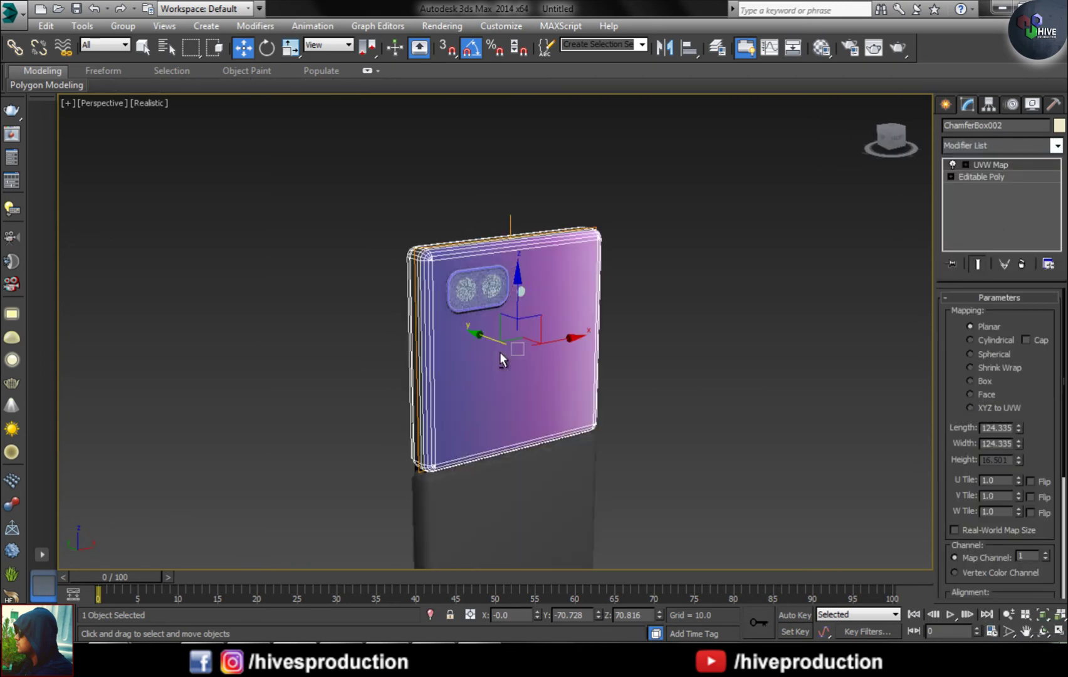
left_click(720, 430)
middle_click_drag(720, 430, 652, 439, "alt")
Step: Select the lower panel's flat back face, top edge strip and corner polygons
left_click(633, 439)
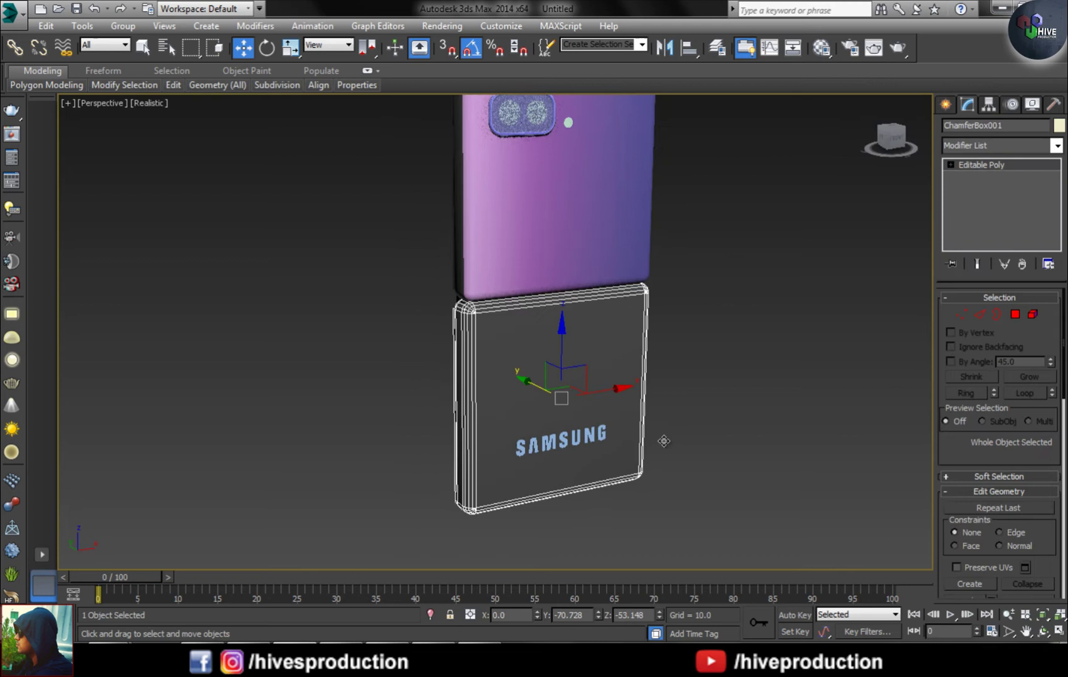
left_click(1013, 315)
scroll(564, 436, "up", 6)
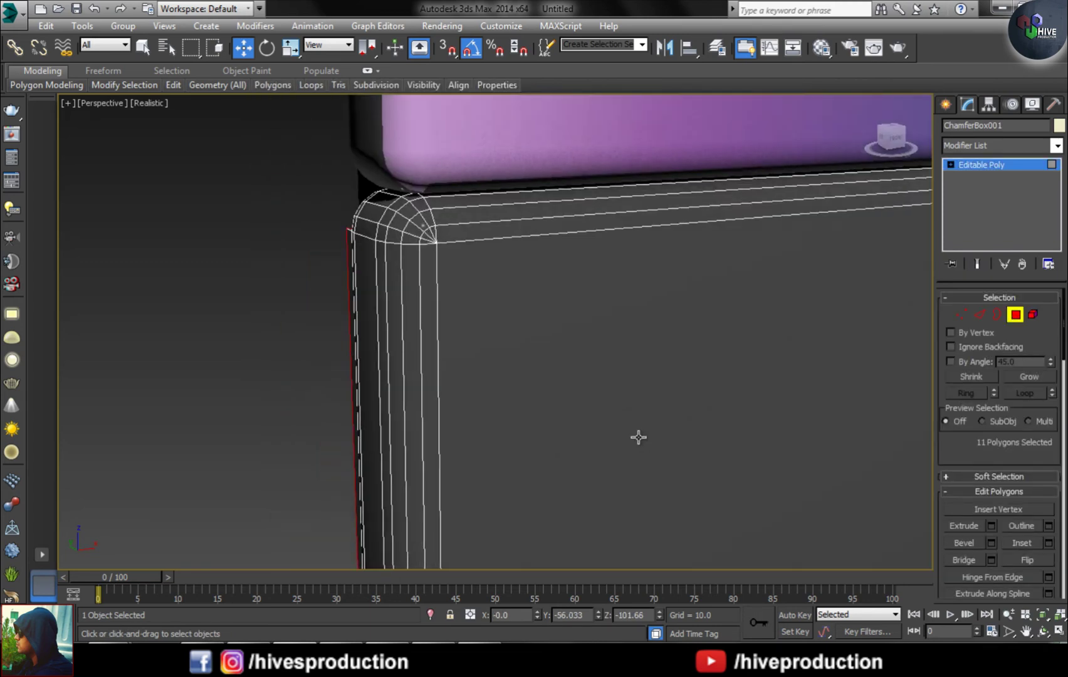
left_click(439, 254)
left_click(414, 238, "ctrl")
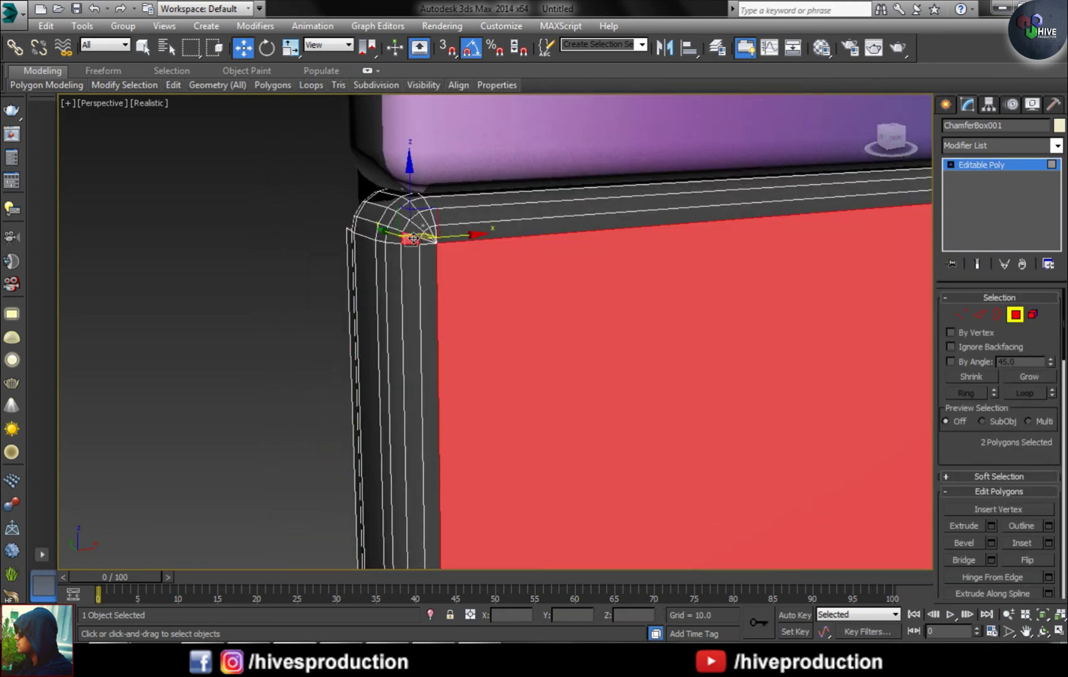
left_click(455, 238, "ctrl")
left_click(434, 233, "ctrl")
left_click(424, 223, "ctrl")
left_click(430, 282, "ctrl")
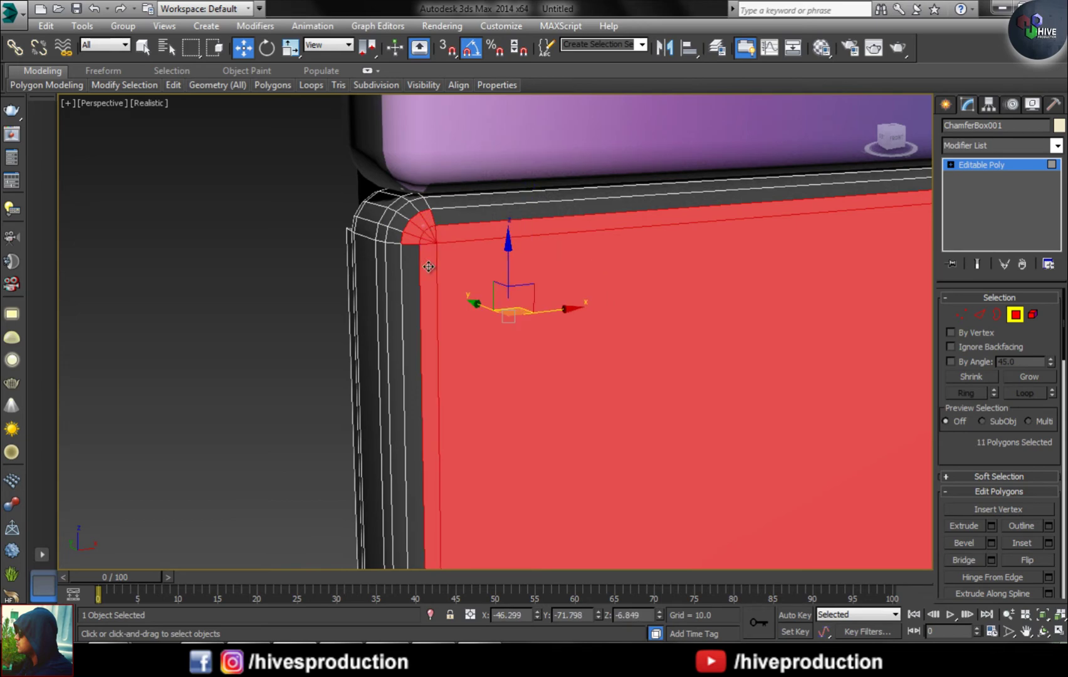
left_click(414, 282, "ctrl")
scroll(443, 246, "down", 5)
scroll(406, 197, "up", 2)
Step: Add the lower panel's vertical corner strips and bottom corner and strip polygons
middle_click_drag(655, 386, 674, 314, "alt")
left_click(530, 246, "ctrl")
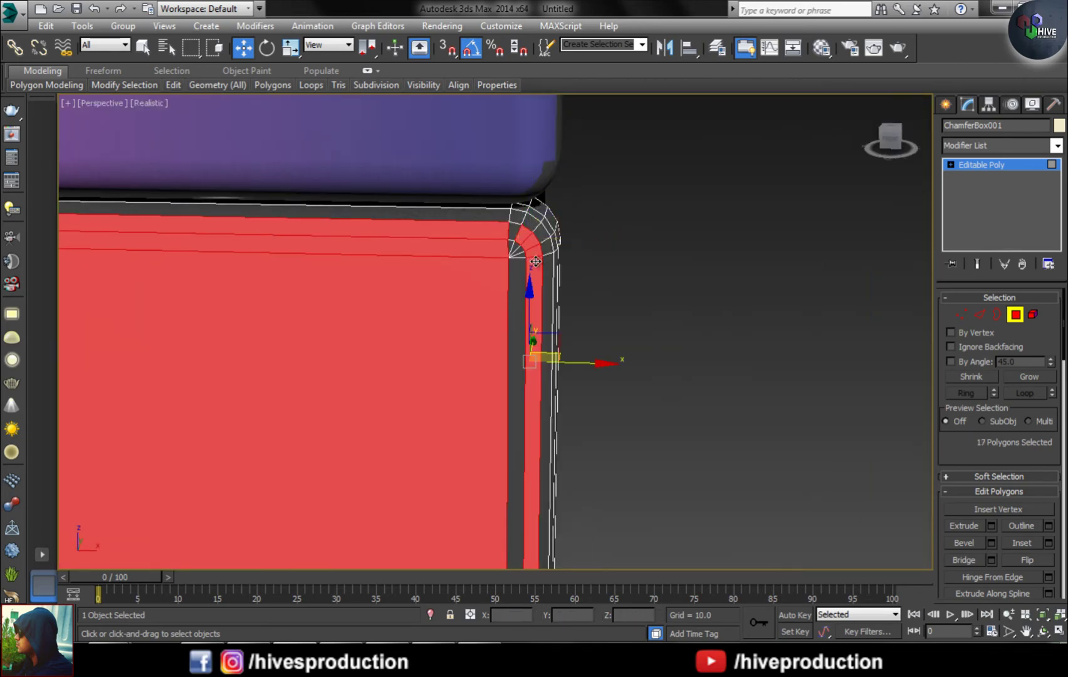
left_click(523, 255, "ctrl")
scroll(432, 351, "down", 5)
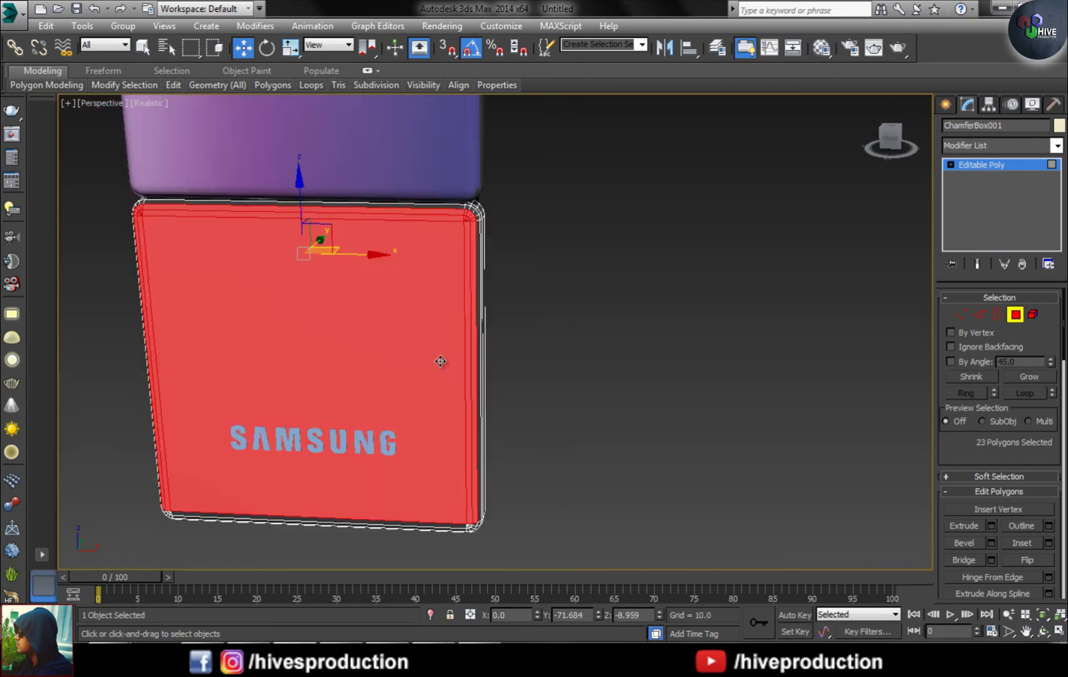
middle_click_drag(441, 362, 508, 309, "alt")
scroll(508, 310, "up", 4)
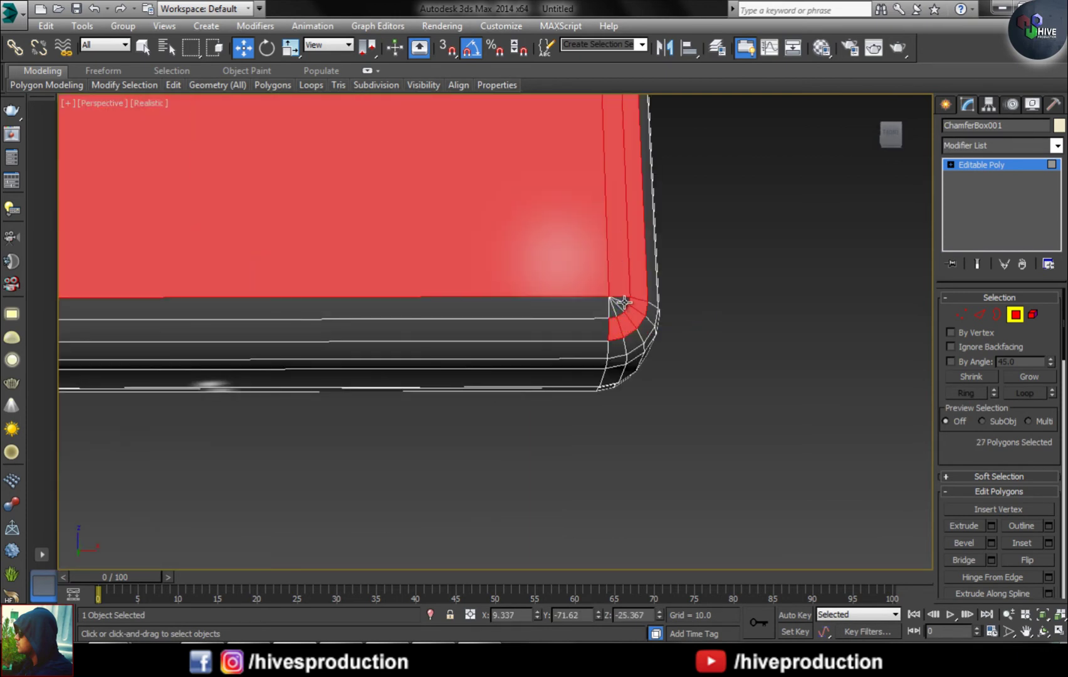
left_click(616, 311, "ctrl")
left_click(592, 332, "ctrl")
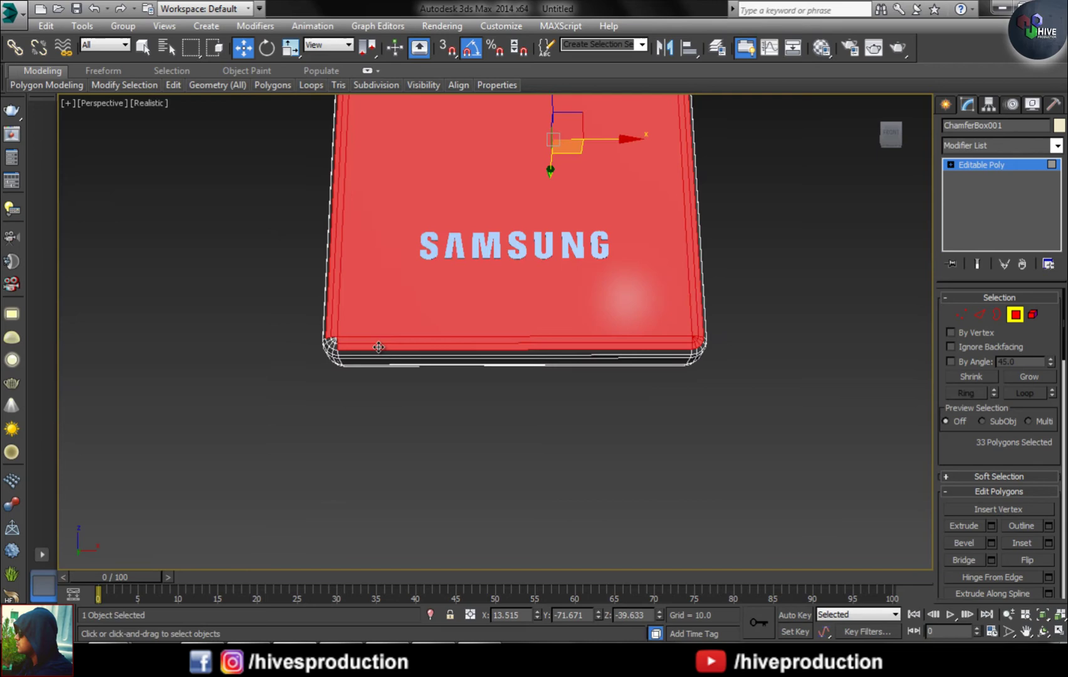
middle_click_drag(378, 347, 411, 331, "alt")
scroll(408, 351, "up", 5)
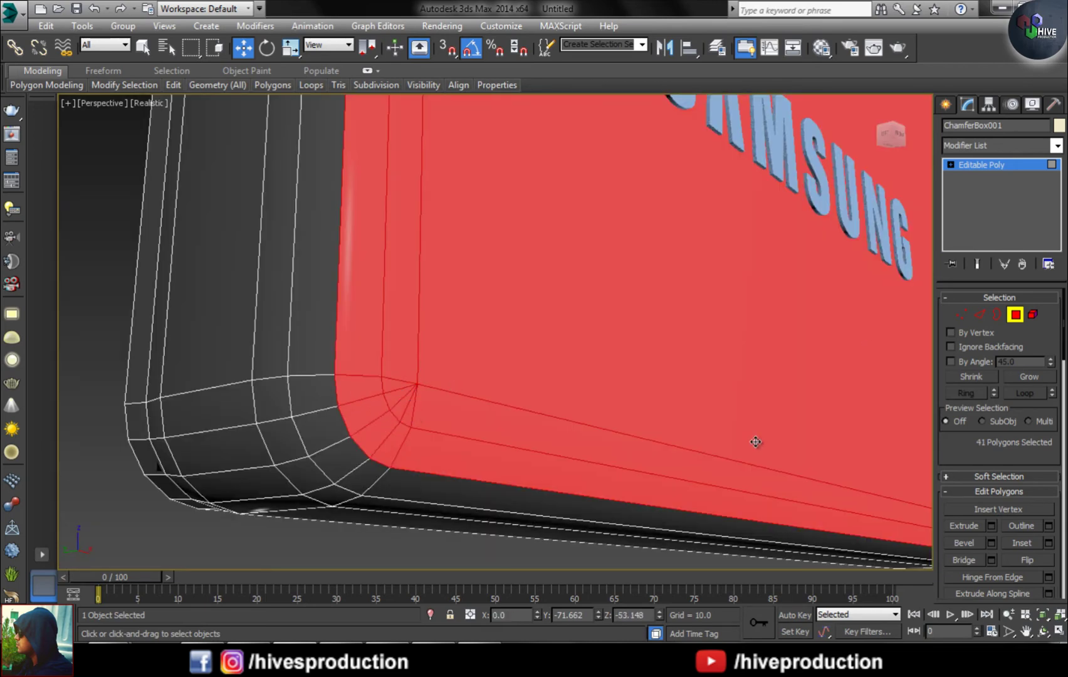
Step: Assign the background material to the lower panel's selected back polygons
key("m")
left_click(756, 306)
left_click(950, 95)
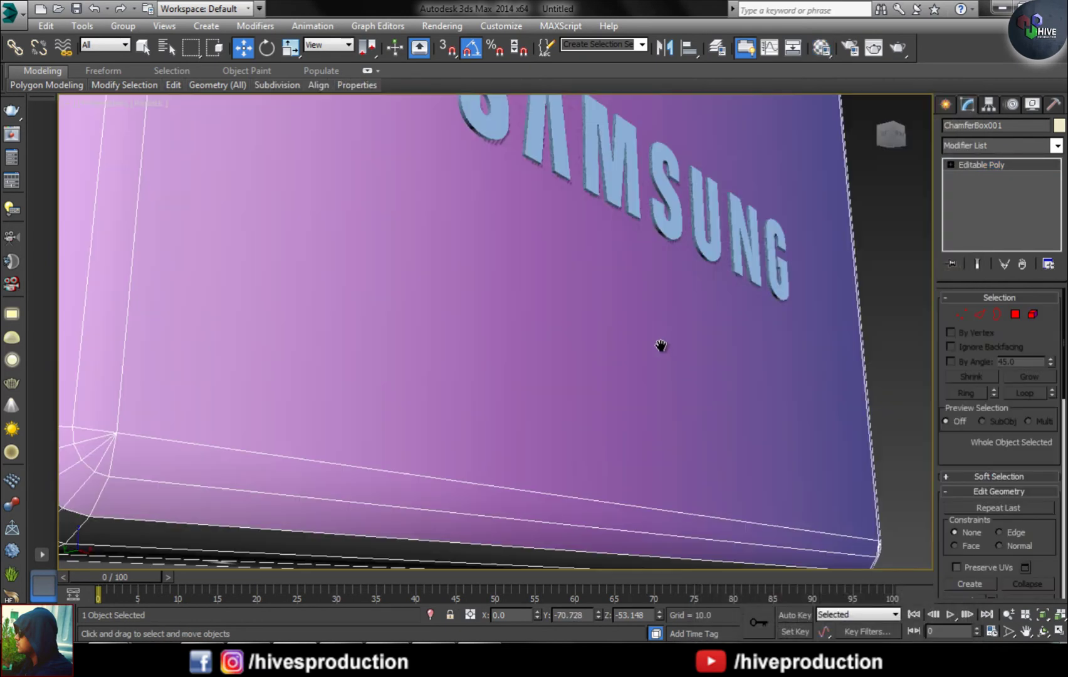
scroll(661, 346, "down", 5)
middle_click_drag(654, 336, 663, 405, "alt")
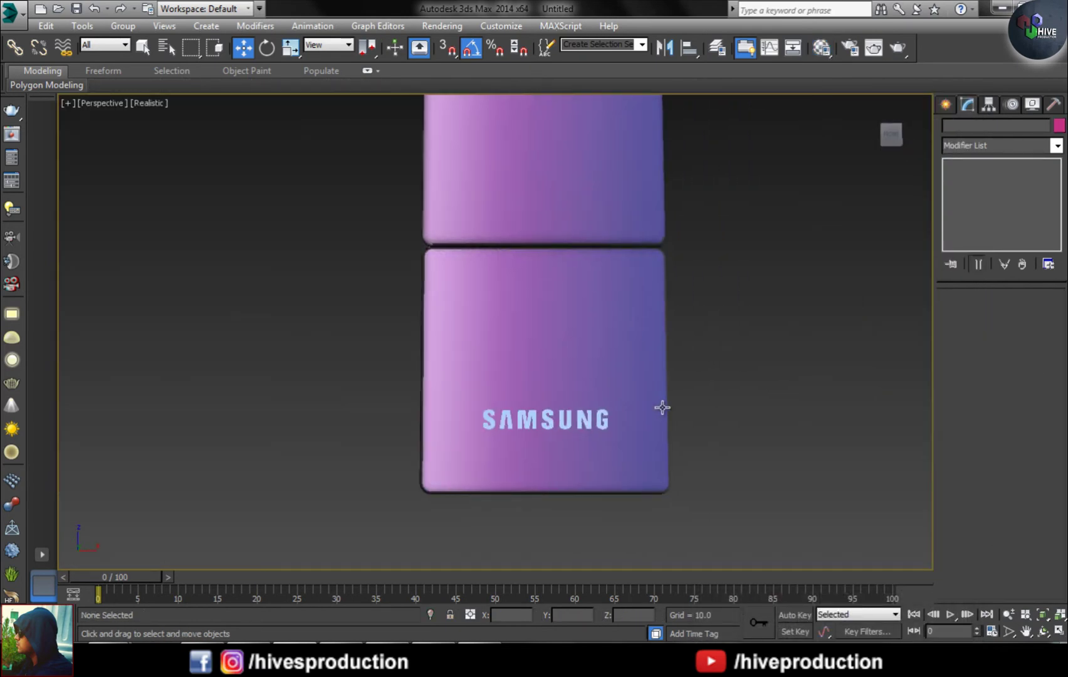
Step: Apply the chrome material to the SAMSUNG text
left_click(545, 419)
scroll(624, 441, "up", 5)
key("m")
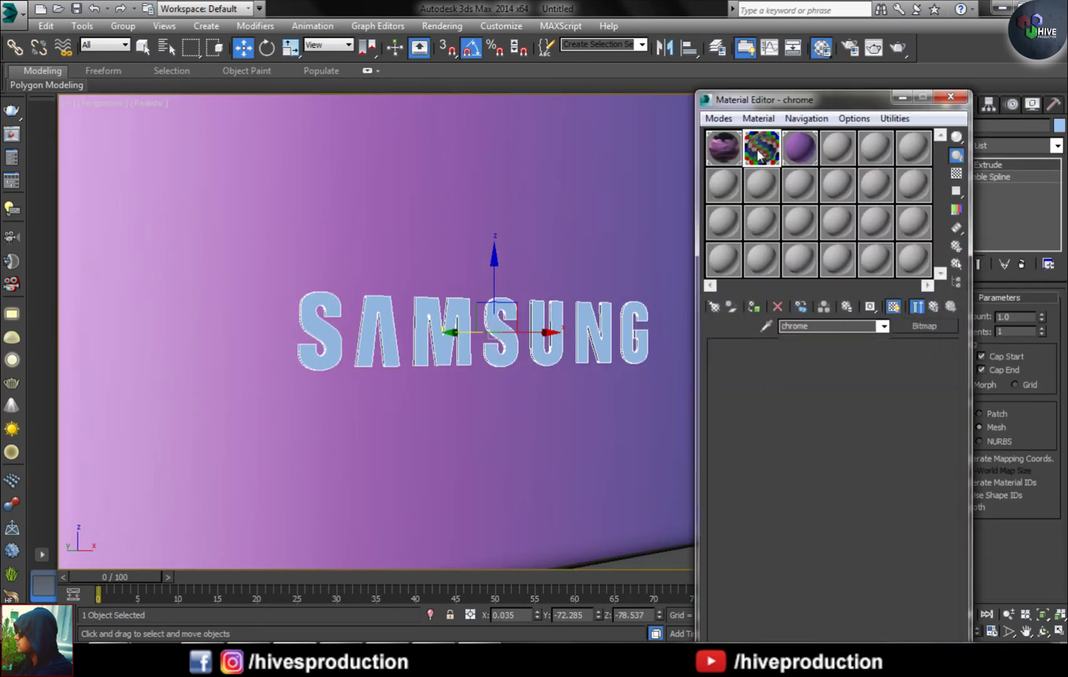
left_click_drag(759, 148, 476, 332)
key("m")
left_click(791, 366)
scroll(677, 386, "down", 5)
middle_click_drag(677, 386, 546, 432, "alt")
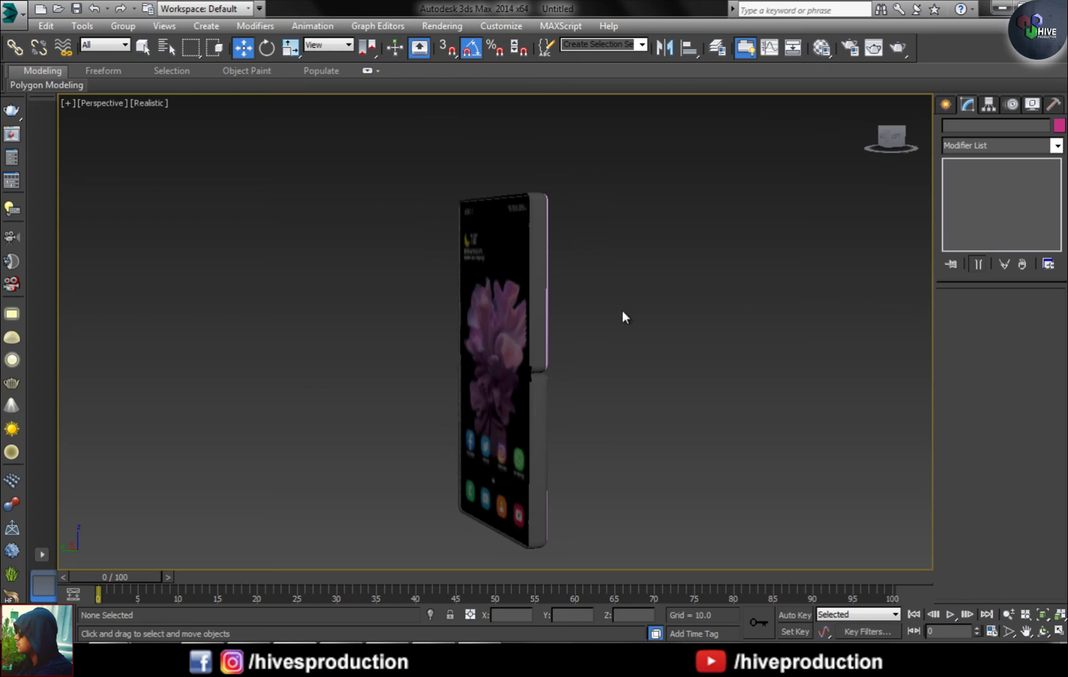
Step: Draw a rectangle in the Left view and move it beside the phone's edge
middle_click_drag(623, 316, 637, 363, "alt")
key("l")
scroll(328, 386, "down", 3)
middle_click_drag(447, 375, 534, 382)
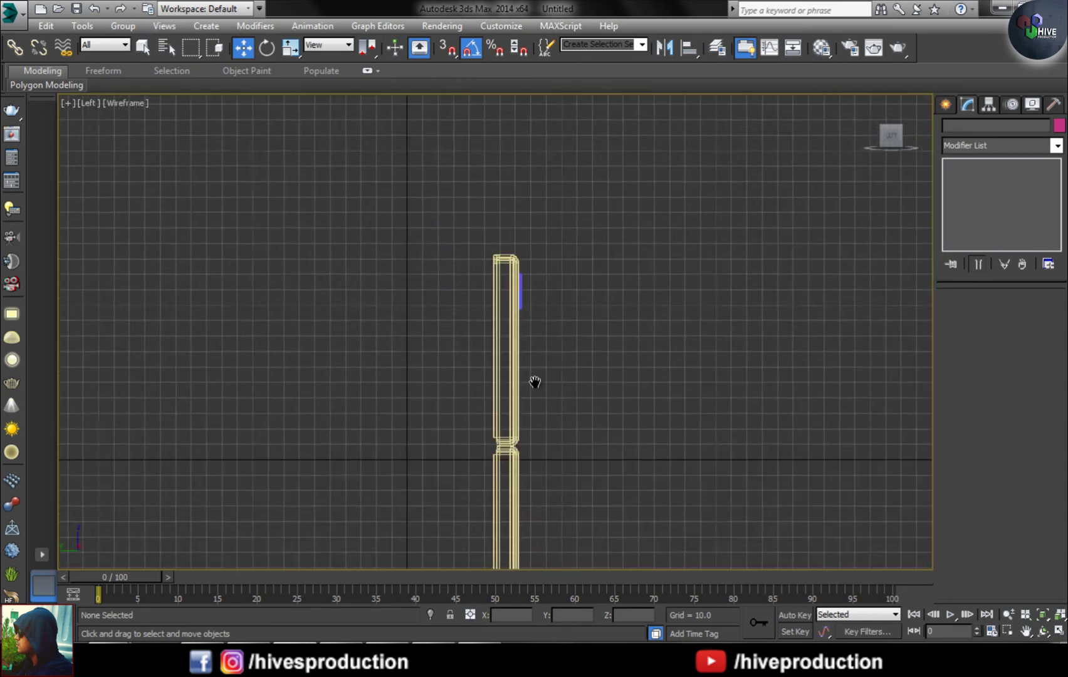
scroll(535, 382, "up", 3)
left_click(945, 104)
left_click(968, 128)
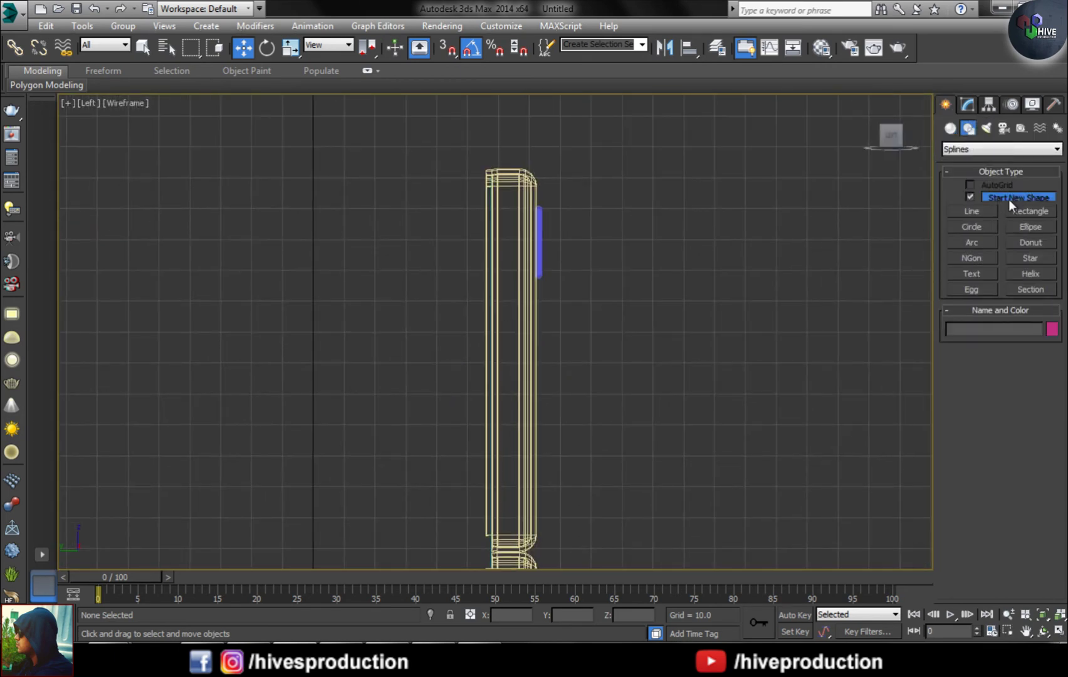
left_click(1030, 212)
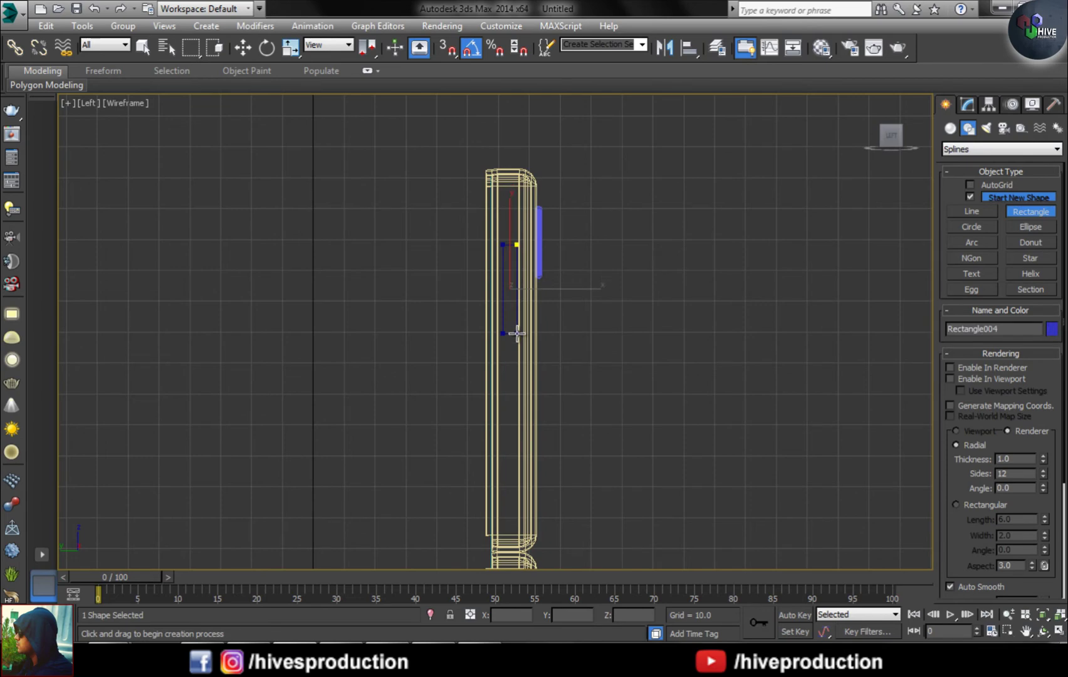
key("w")
left_click_drag(565, 289, 649, 290)
scroll(652, 294, "up", 4)
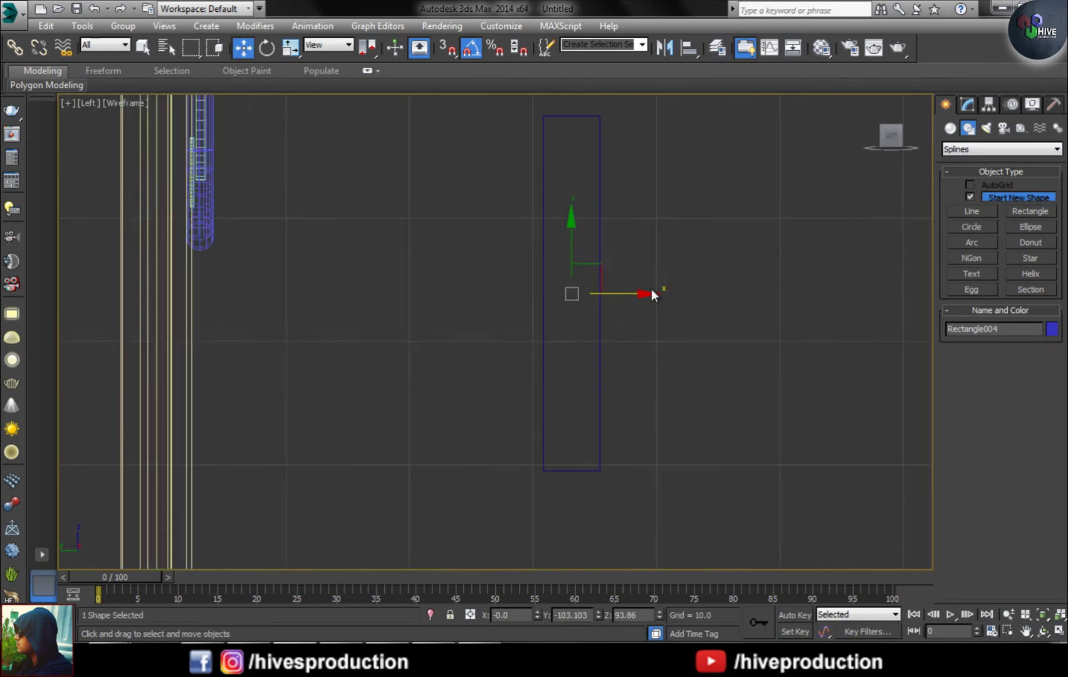
Step: Convert the rectangle to an Editable Spline
left_click(1052, 328)
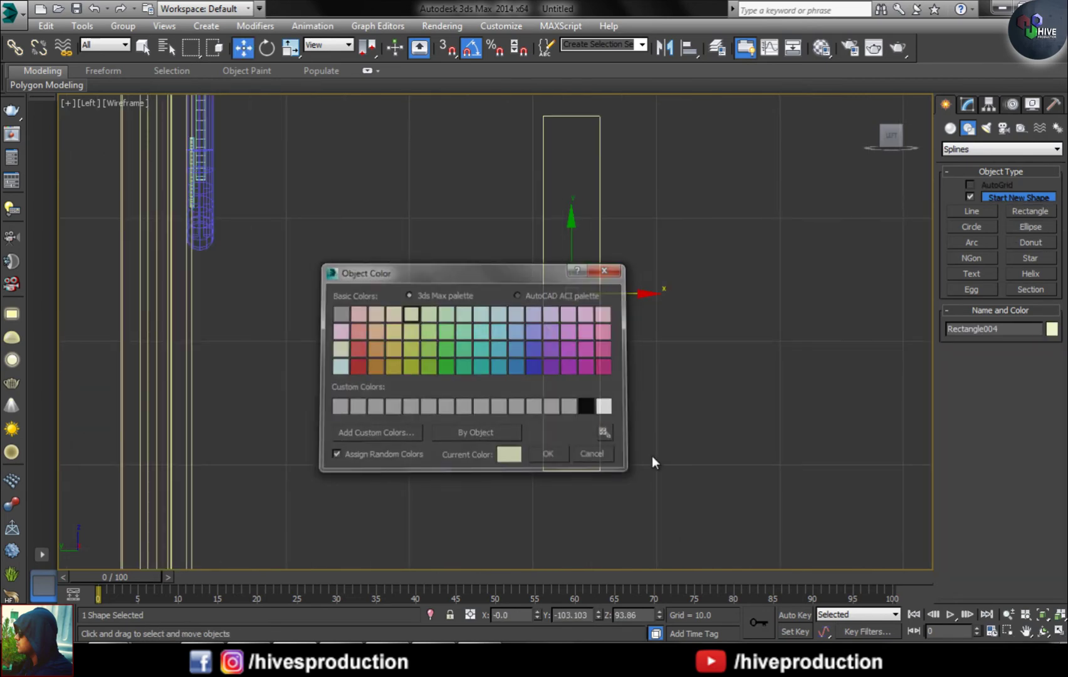
key("Escape")
scroll(621, 335, "down", 3)
right_click(620, 335)
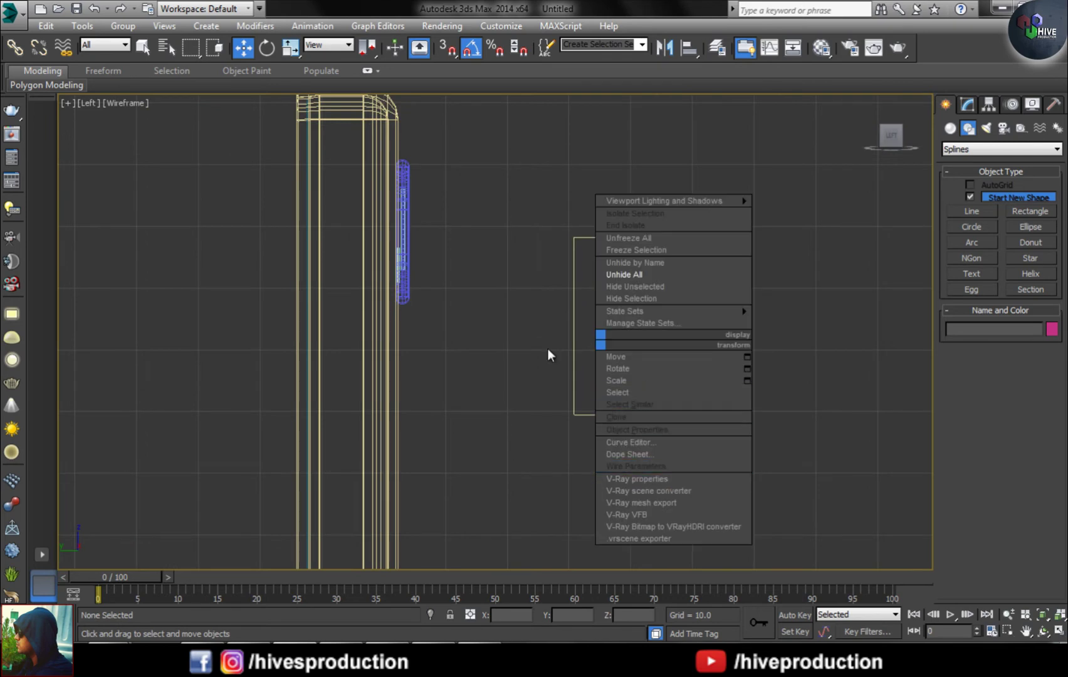
left_click(574, 354)
right_click(607, 368)
mouse_move(635, 477)
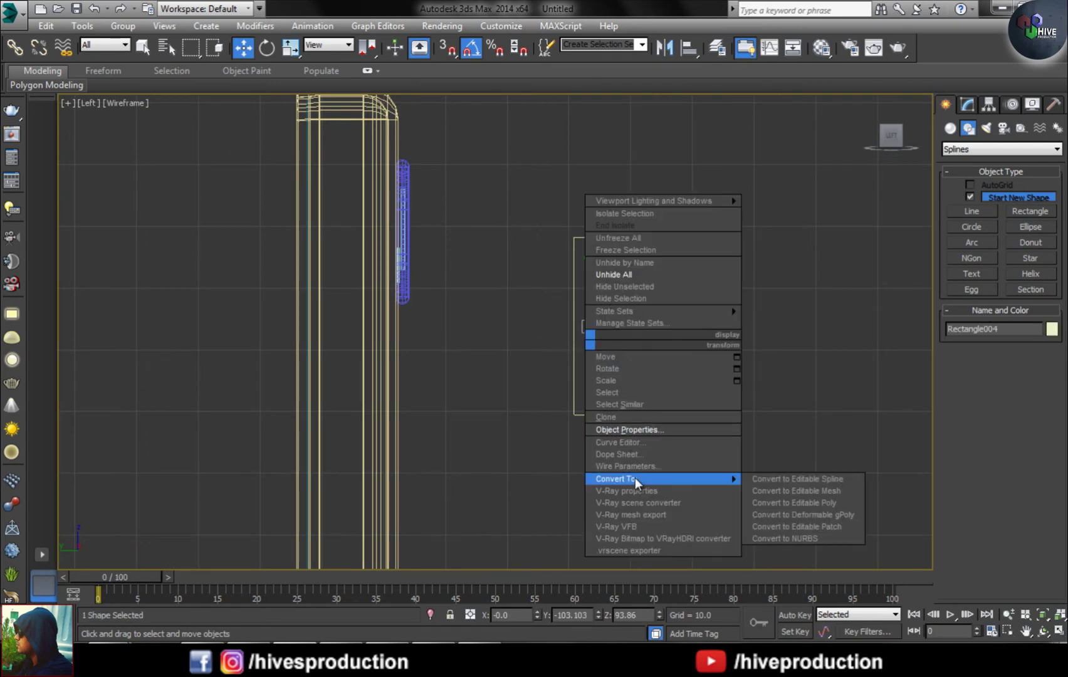
left_click(756, 480)
Step: Extrude the outline by 1.0 and check the button in perspective and side views
scroll(943, 483, "down", 10)
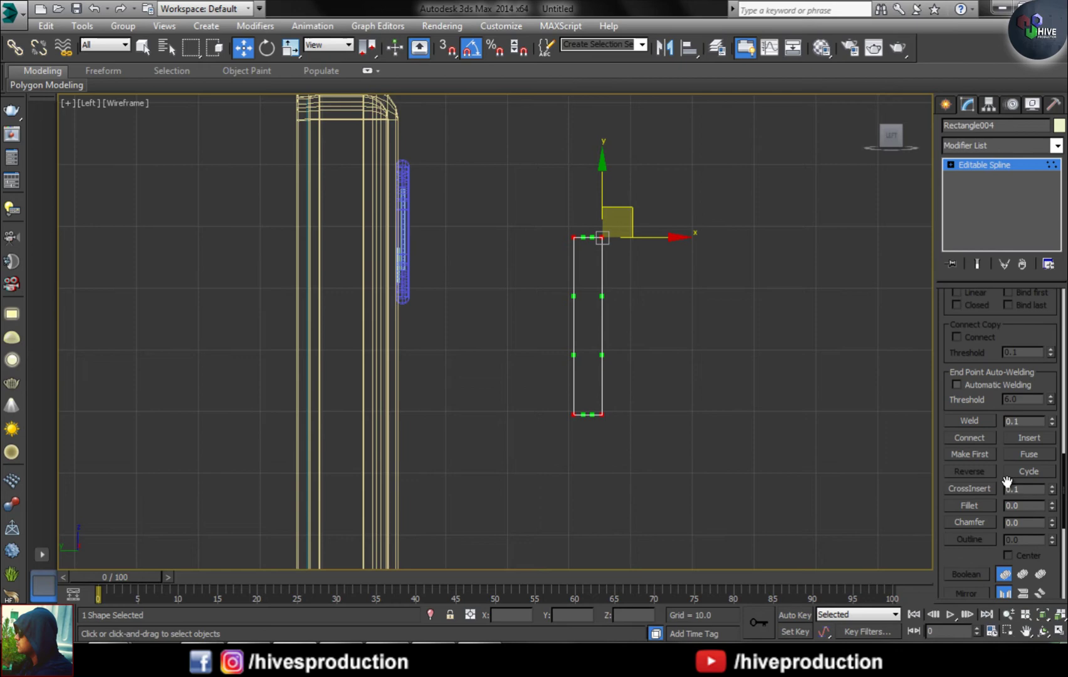
key("w")
left_click(984, 145)
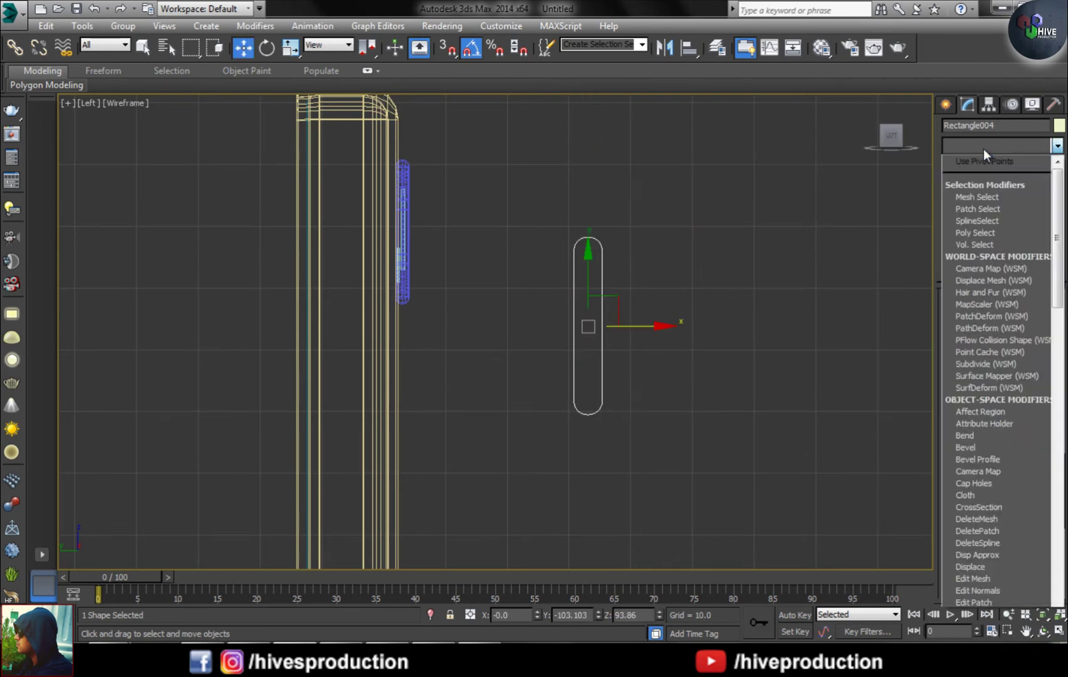
scroll(1003, 314, "down", 5)
left_click(997, 241)
key("p")
middle_click_drag(593, 332, 442, 284, "alt")
key("alt+w")
right_click(398, 385)
key("alt+w")
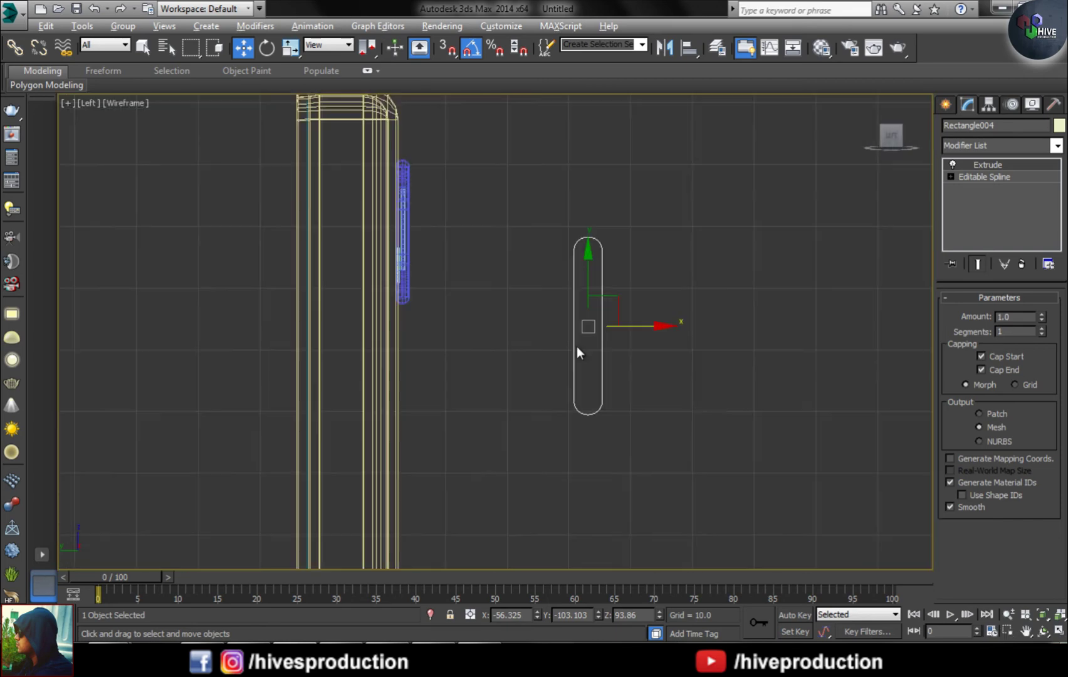
key("alt+w")
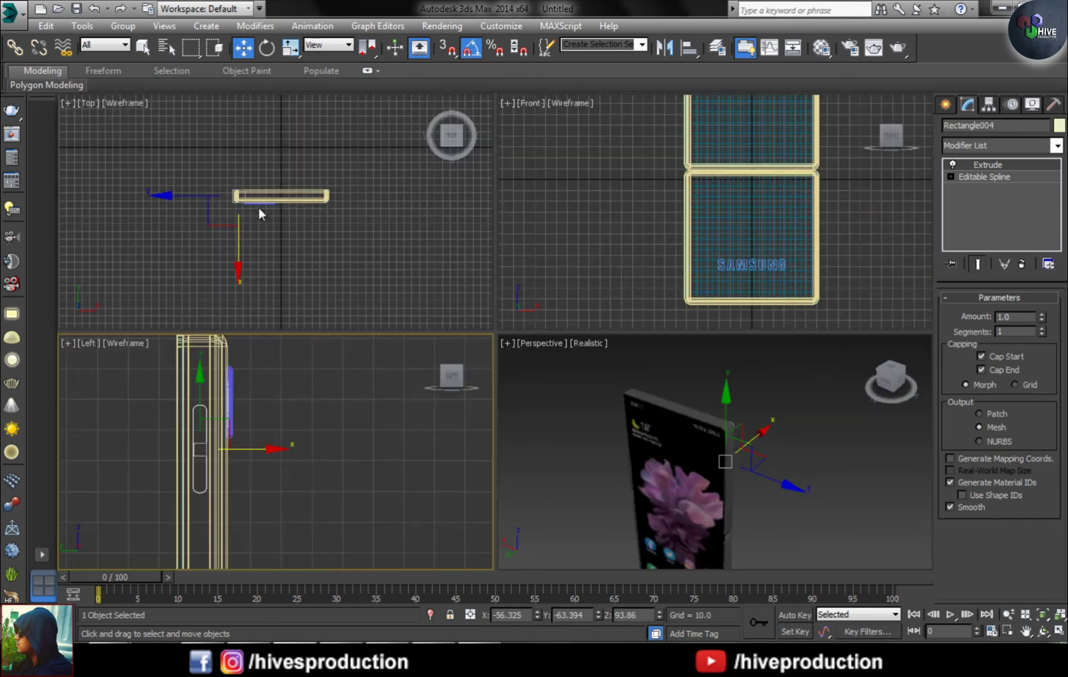
scroll(257, 208, "up", 10)
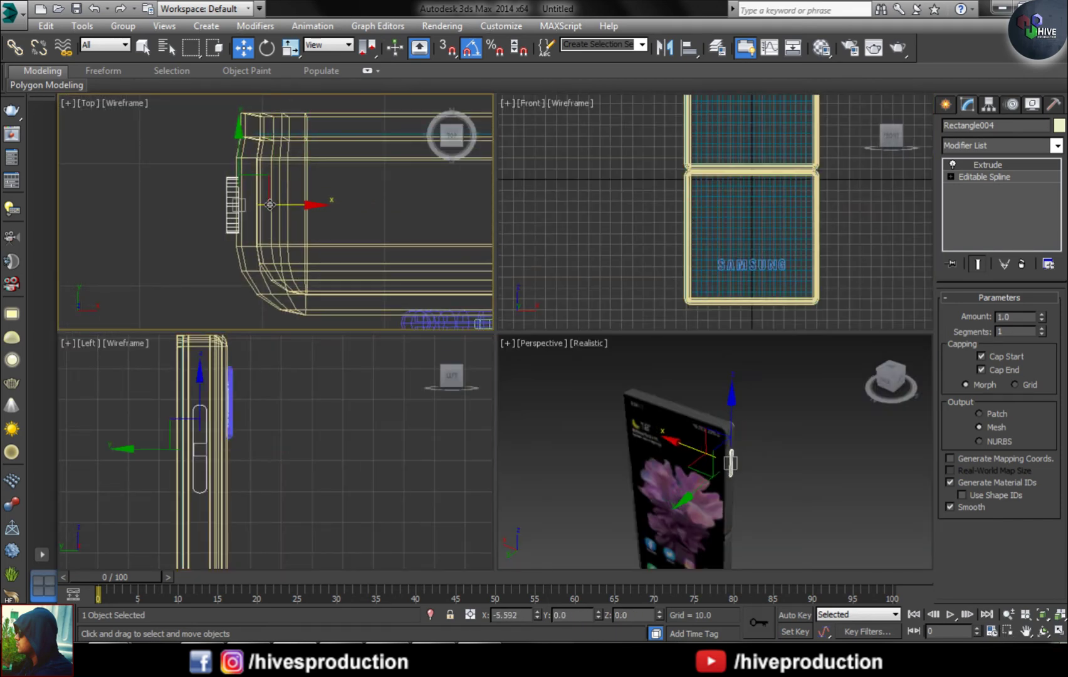
Step: Fillet the outline's vertices into a pill shape and Shift-drag a copy down the side
right_click(749, 464)
key("alt+w")
left_click(508, 362)
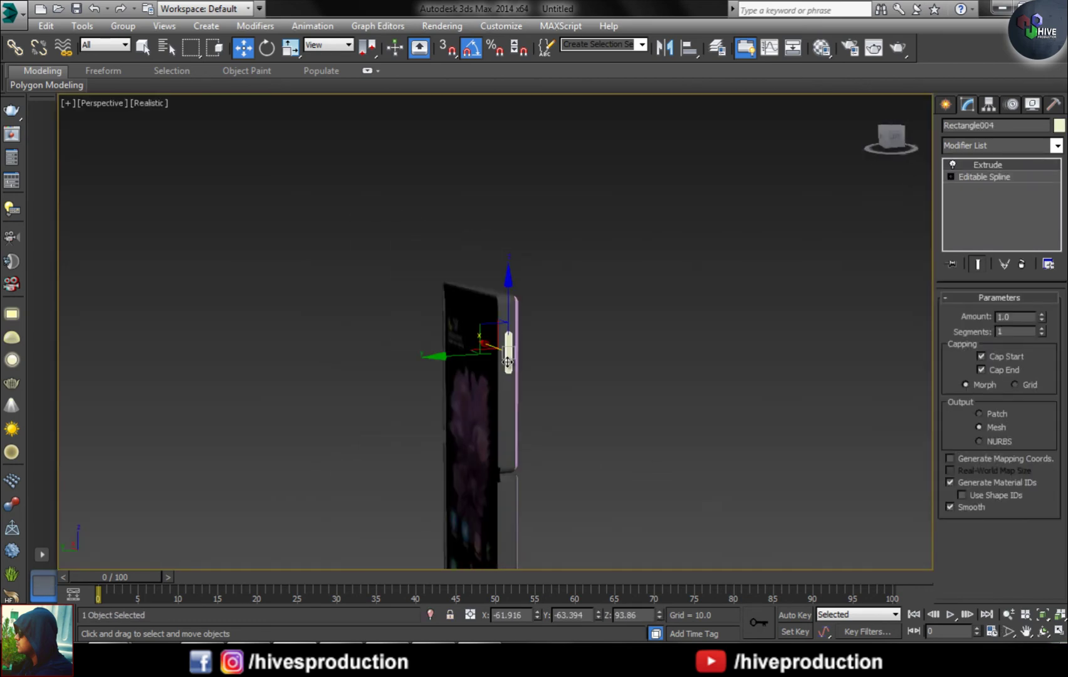
key("alt+w")
right_click(483, 422)
key("alt+w")
scroll(484, 421, "up", 2)
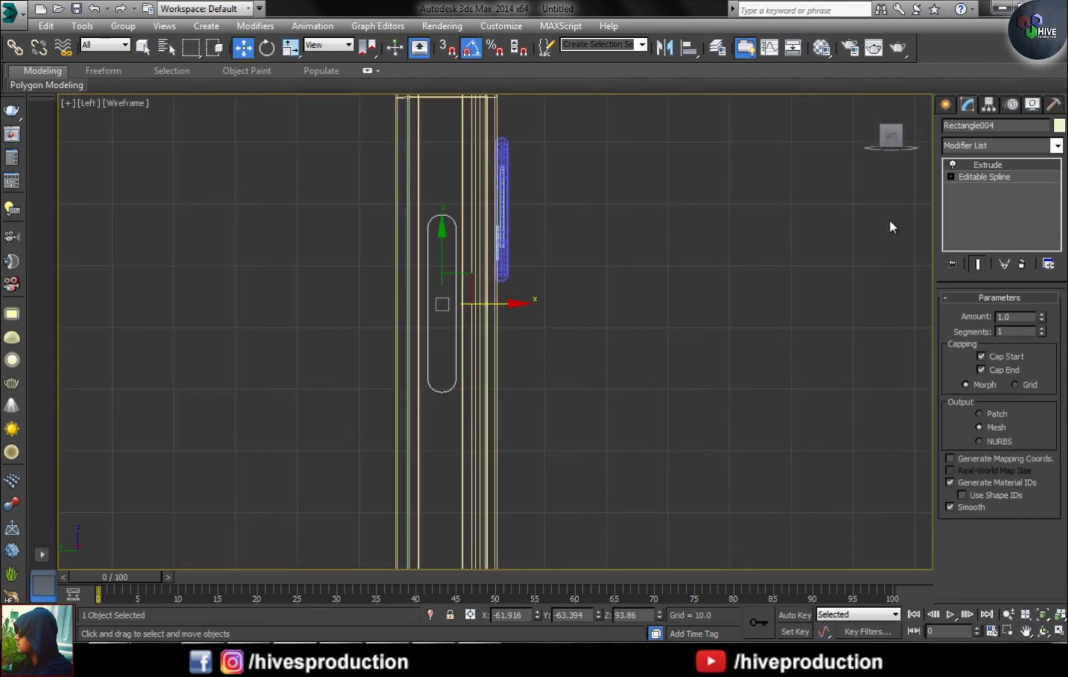
left_click(978, 188)
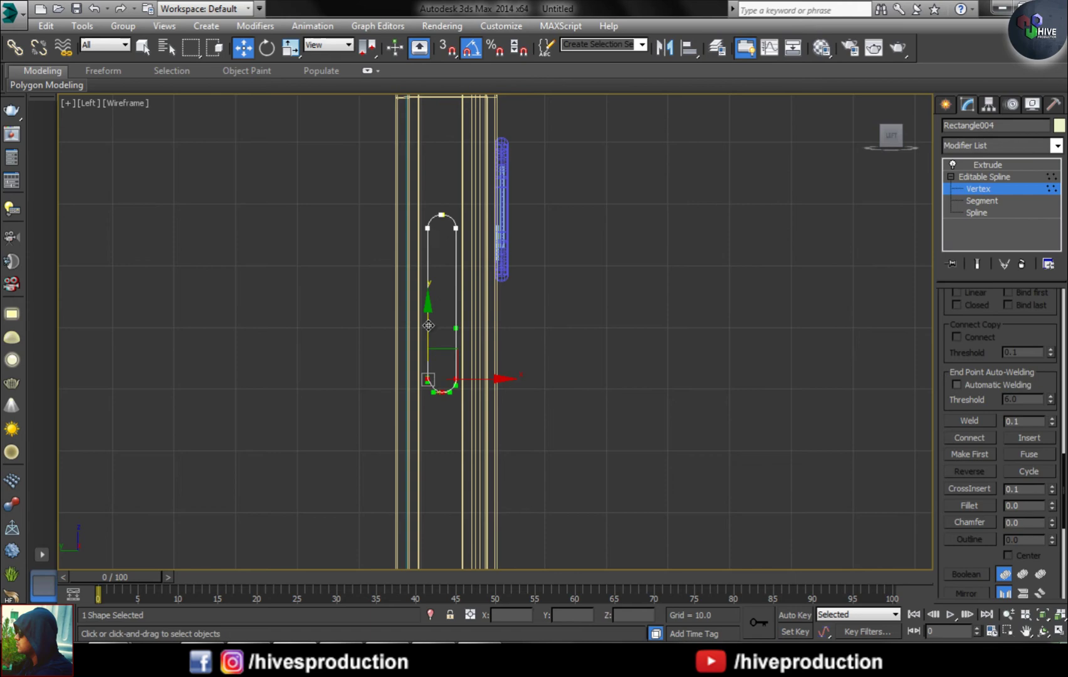
left_click(987, 164)
scroll(680, 418, "down", 4)
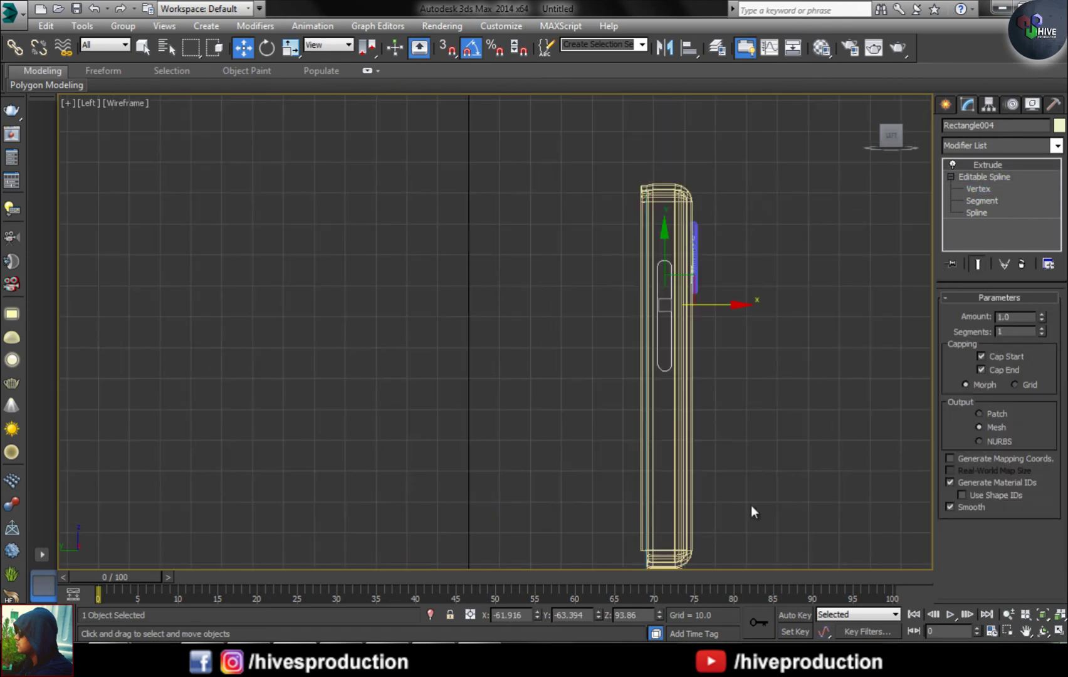
left_click_drag(701, 393, 524, 405, "shift")
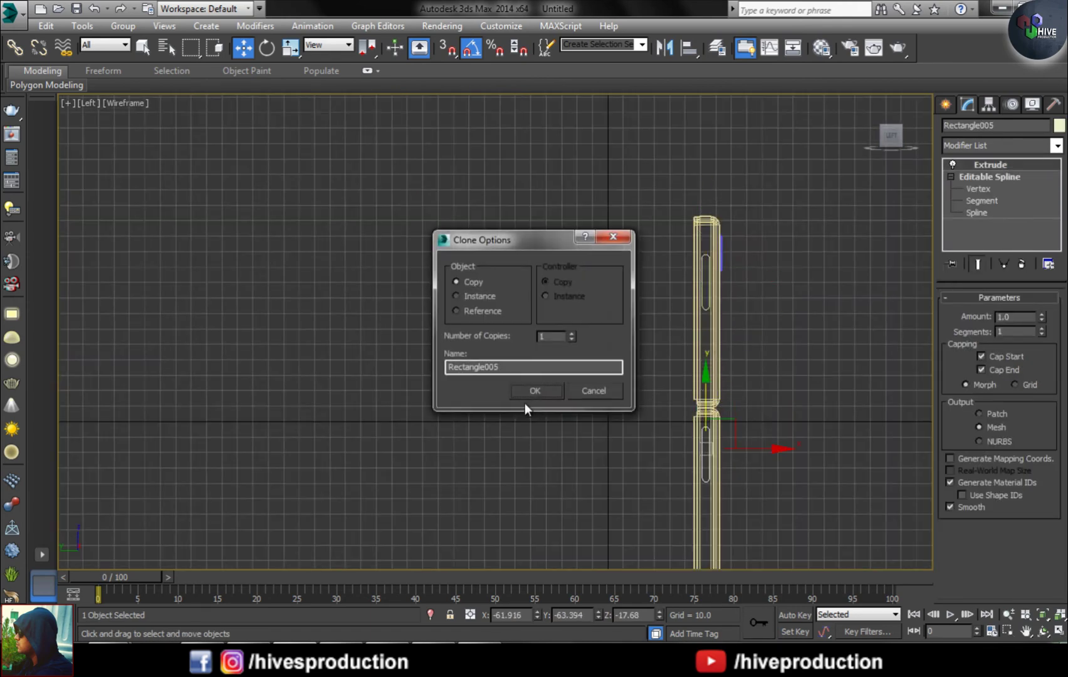
Step: Confirm the copy as Rectangle005 and shorten its outline into a second side key
left_click(556, 393)
left_click(989, 177)
key("1")
scroll(758, 501, "up", 4)
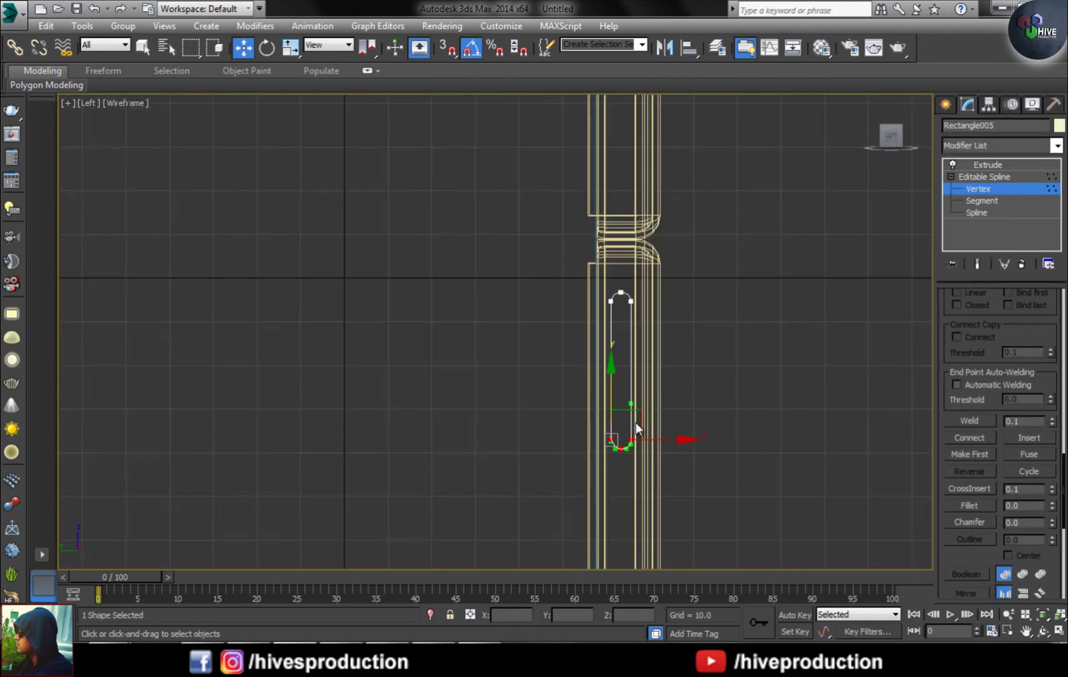
left_click(988, 178)
left_click(765, 355)
scroll(766, 355, "down", 5)
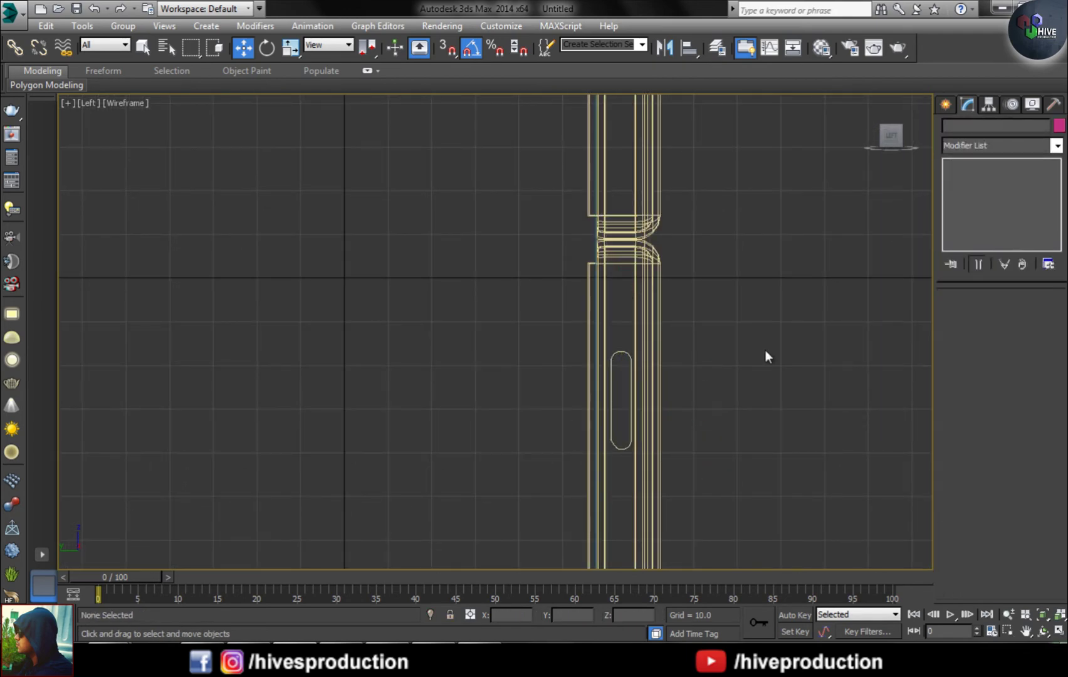
Step: Assign the chrome material to both side buttons
key("alt+w")
left_click(731, 455)
key("alt+w")
scroll(576, 372, "up", 2)
left_click(546, 458)
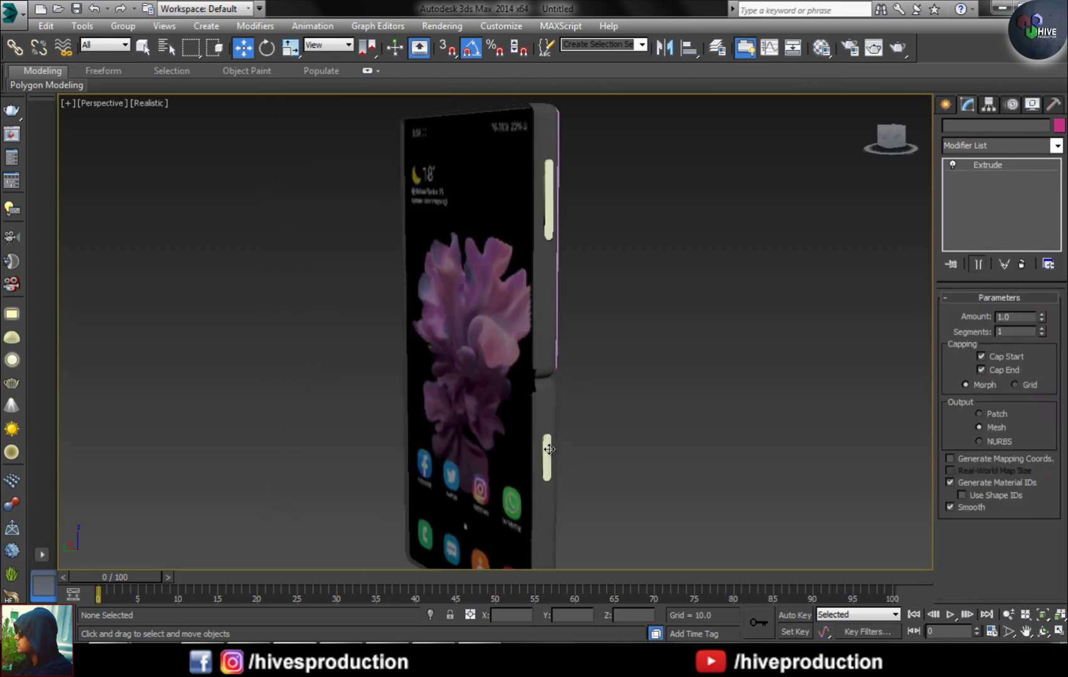
left_click(548, 202, "ctrl")
key("m")
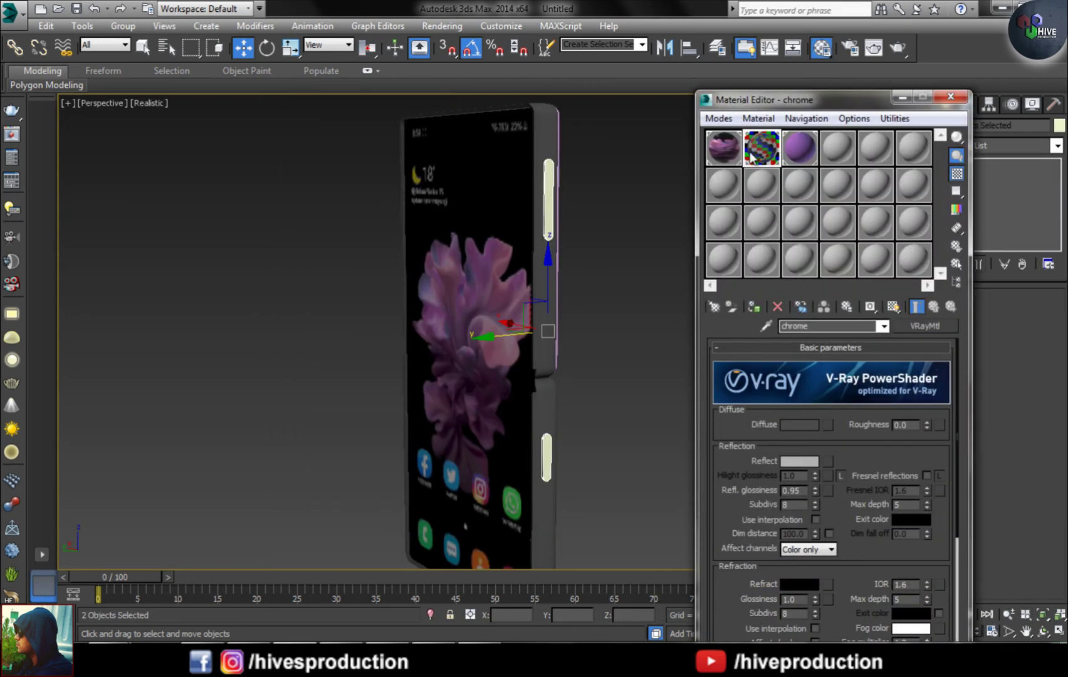
left_click(751, 307)
left_click(951, 96)
left_click(599, 304)
Step: Orbit around to the phone's back and zoom in on the camera module
middle_click_drag(599, 304, 482, 362, "alt")
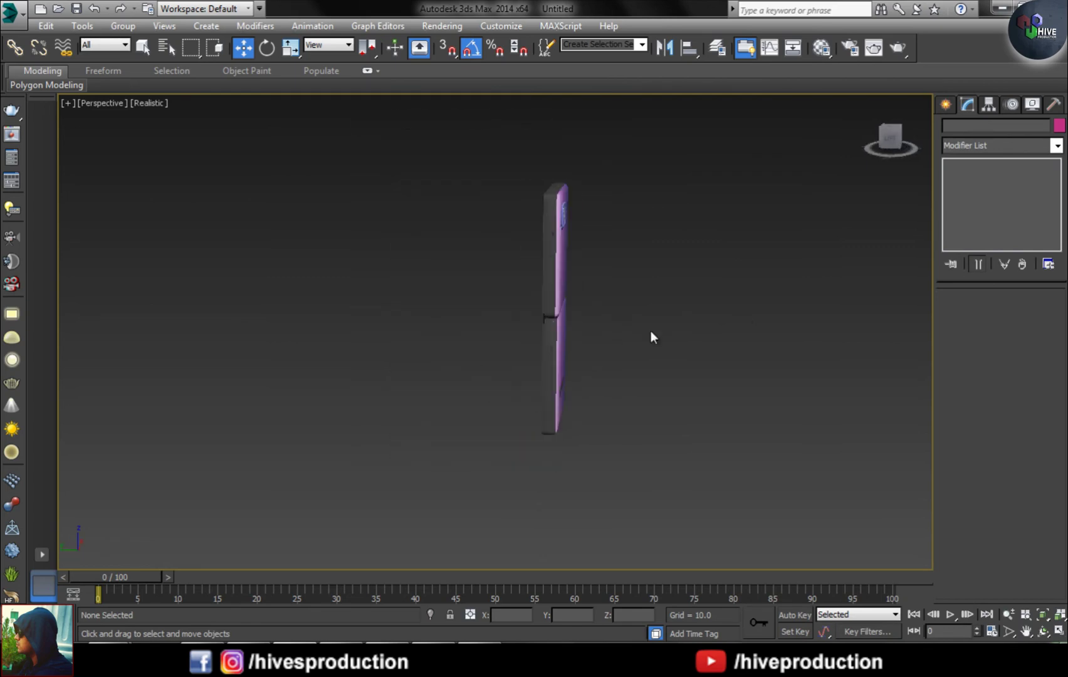
middle_click_drag(651, 337, 460, 406, "alt")
key("alt+z")
left_click_drag(460, 406, 588, 352)
Step: Select the small flash disk and set an empty material slot to VRayMtl
left_click(727, 325)
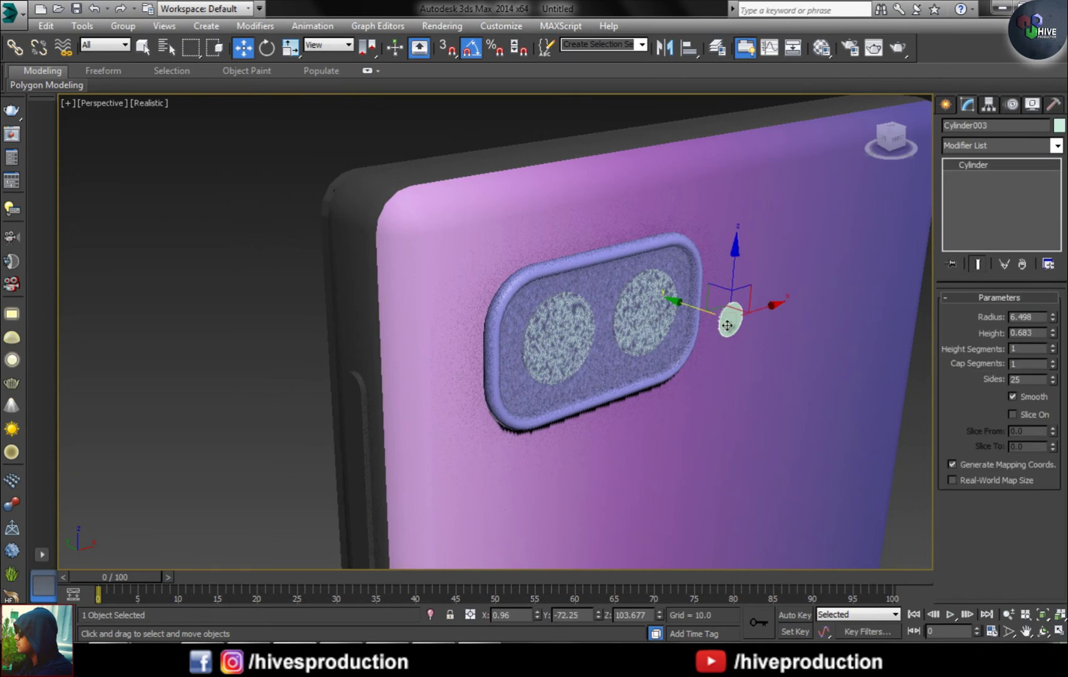
key("m")
left_click(837, 147)
left_click(925, 326)
double_click(326, 530)
left_click(799, 425)
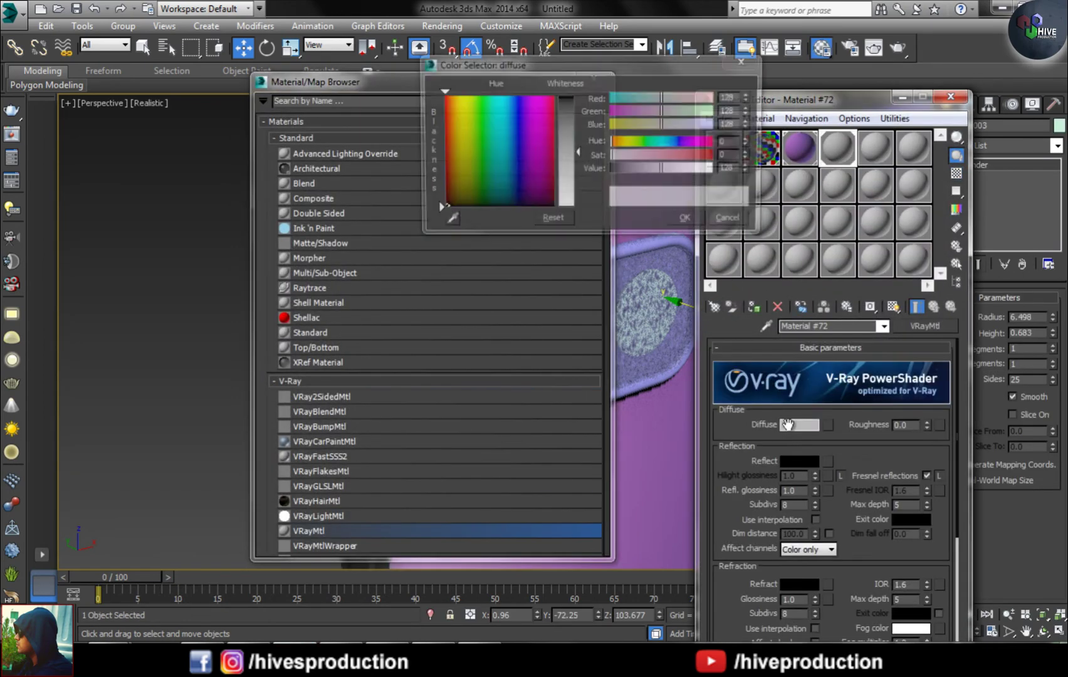
Step: Give the flash disk's V-Ray material a muted tan diffuse colour
left_click(466, 94)
left_click(579, 124)
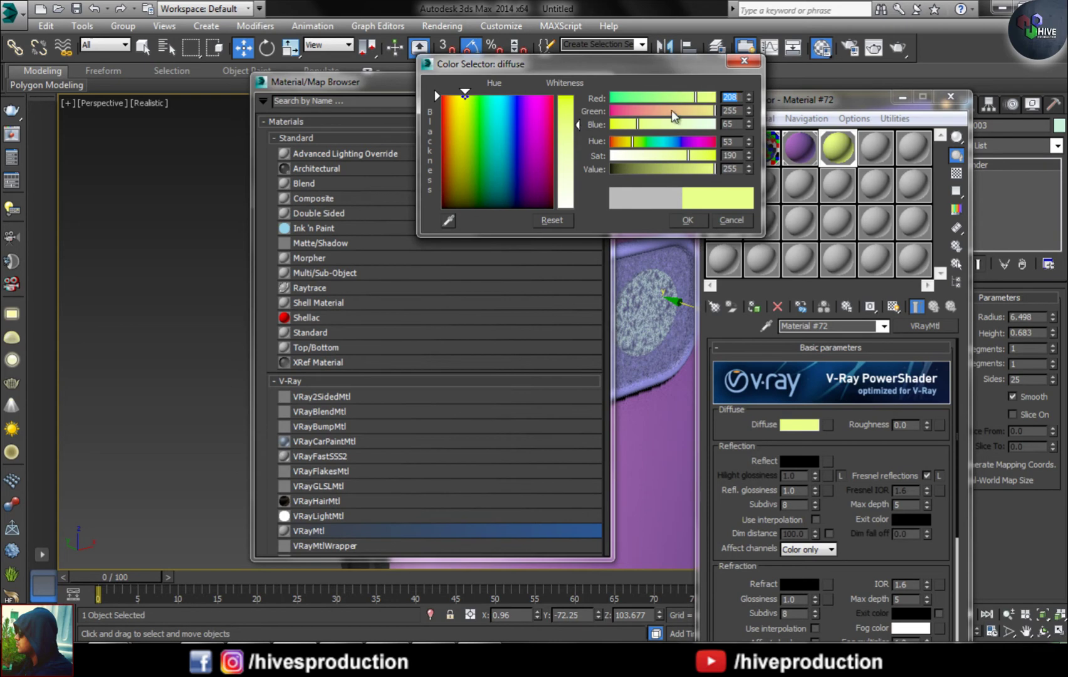
left_click_drag(672, 109, 688, 113)
left_click(687, 223)
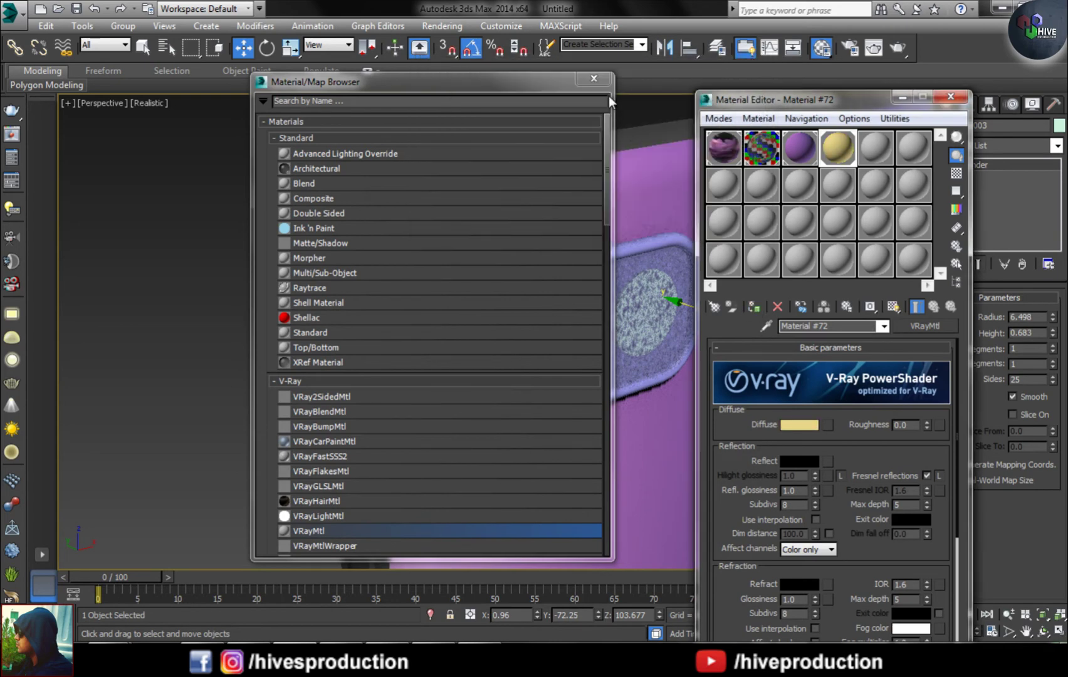
left_click(593, 77)
scroll(496, 276, "up", 5)
left_click(368, 189)
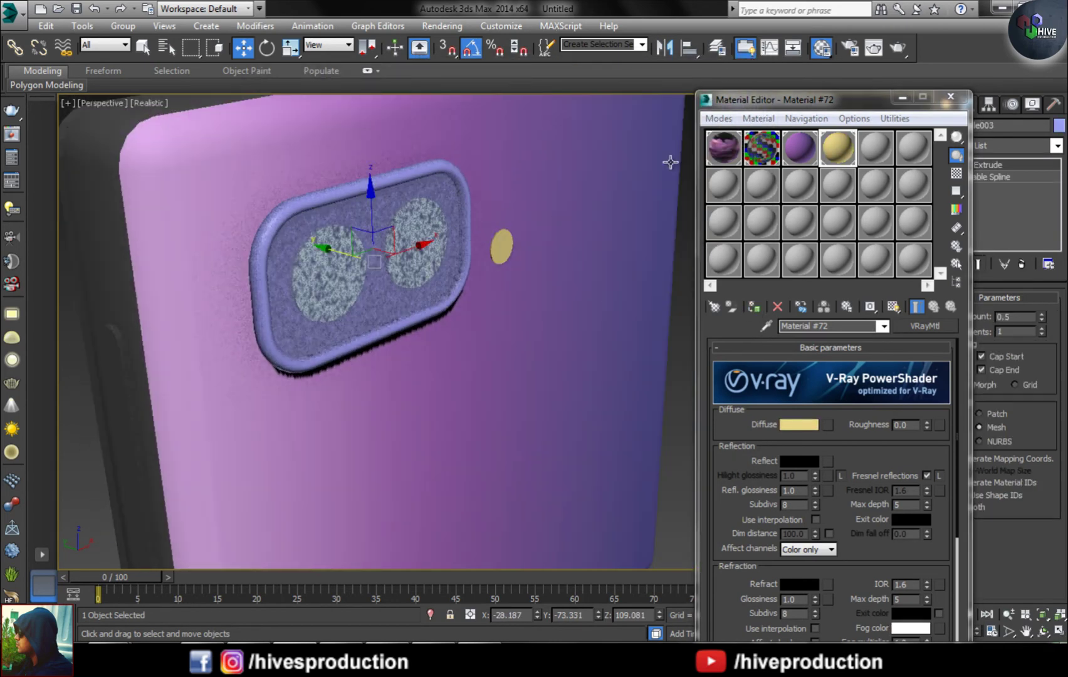
Step: Add a UVW Map modifier to the camera module's rim
left_click(396, 179)
left_click(799, 147)
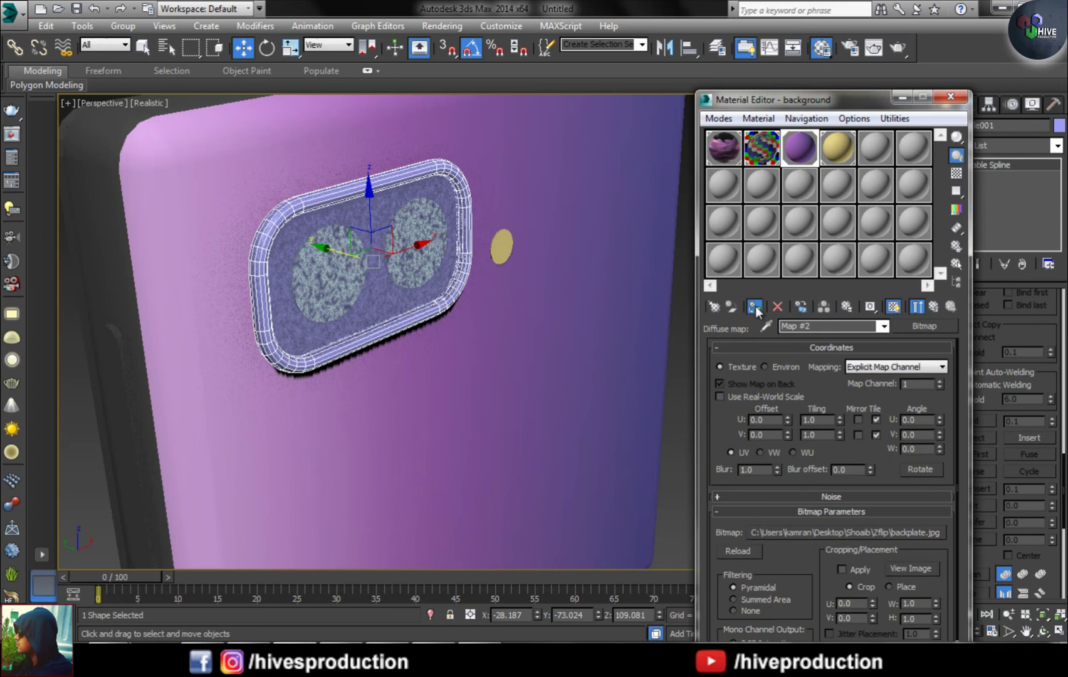
left_click(1030, 148)
left_click(1001, 499)
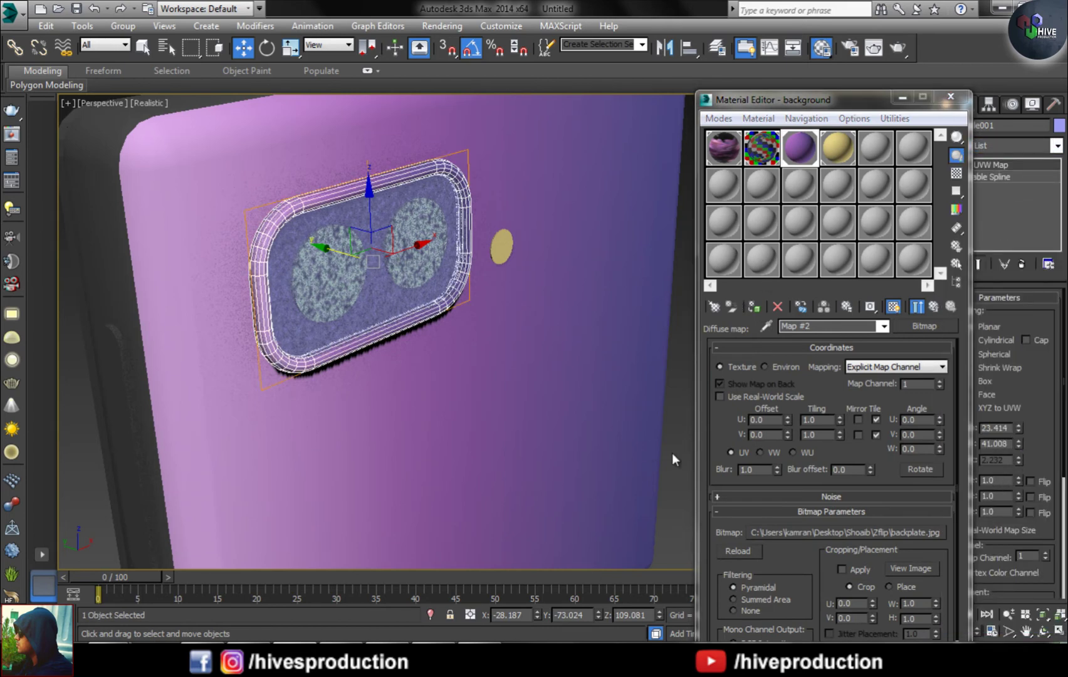
Step: Hide the textured disk covering the lenses and select the lens panel
middle_click_drag(675, 452, 376, 357, "alt")
left_click(329, 336)
right_click(329, 336)
mouse_move(362, 474)
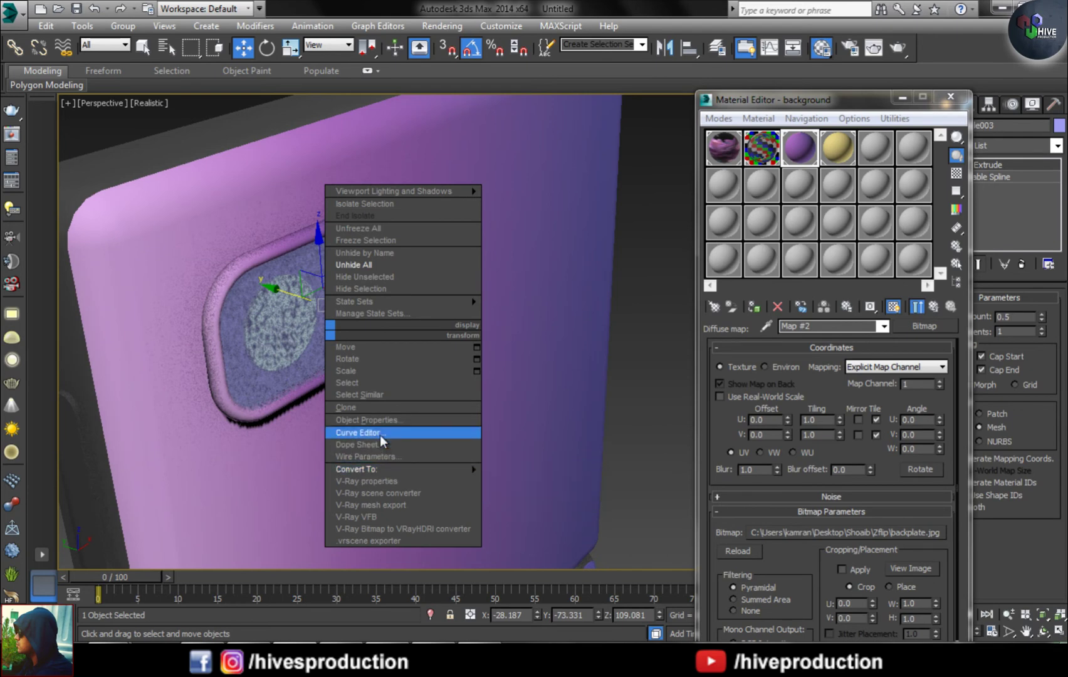
left_click(369, 289)
middle_click_drag(369, 289, 401, 263, "alt")
left_click(314, 182)
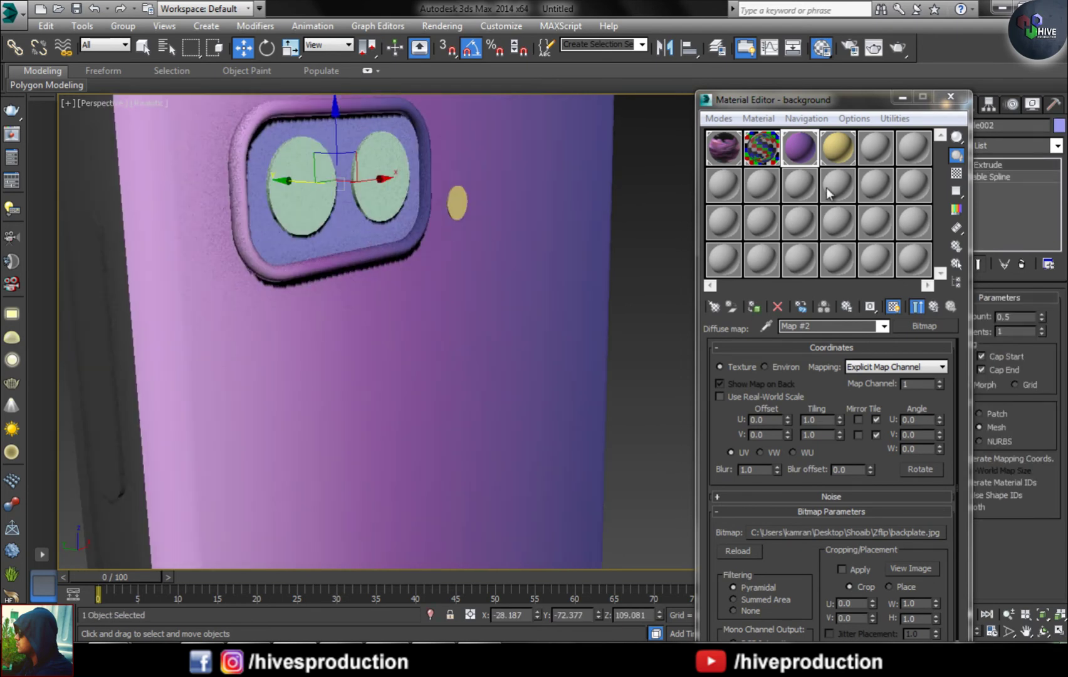
Step: Give the lens panel a new VRayMtl with near-black diffuse and grey reflection
left_click(875, 148)
left_click(714, 306)
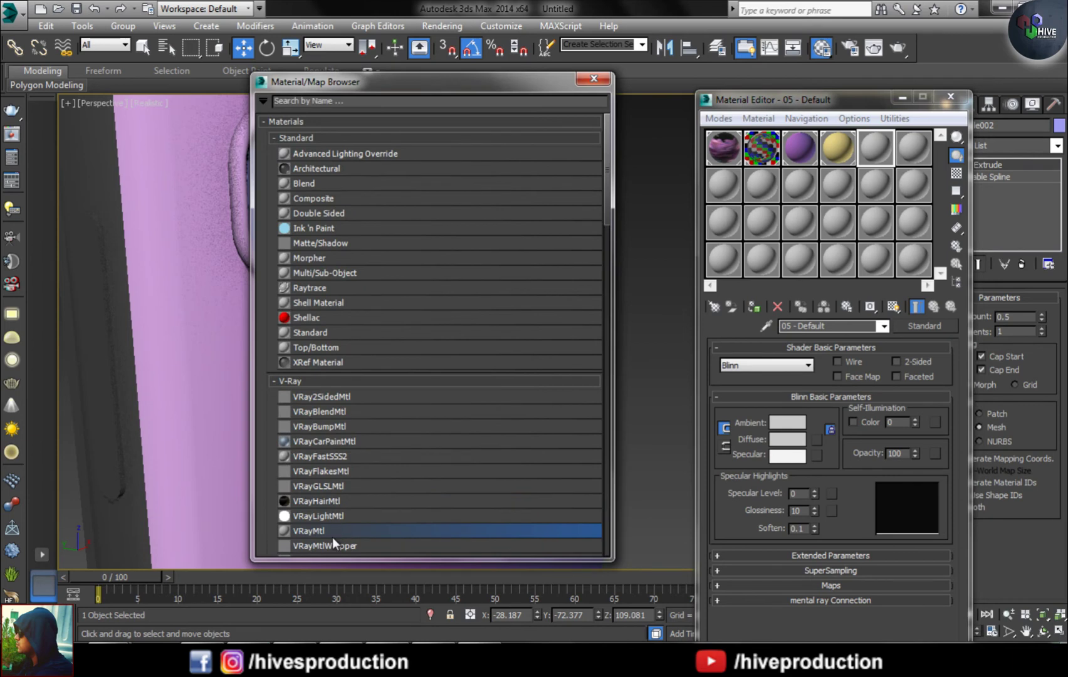
double_click(332, 532)
left_click(799, 425)
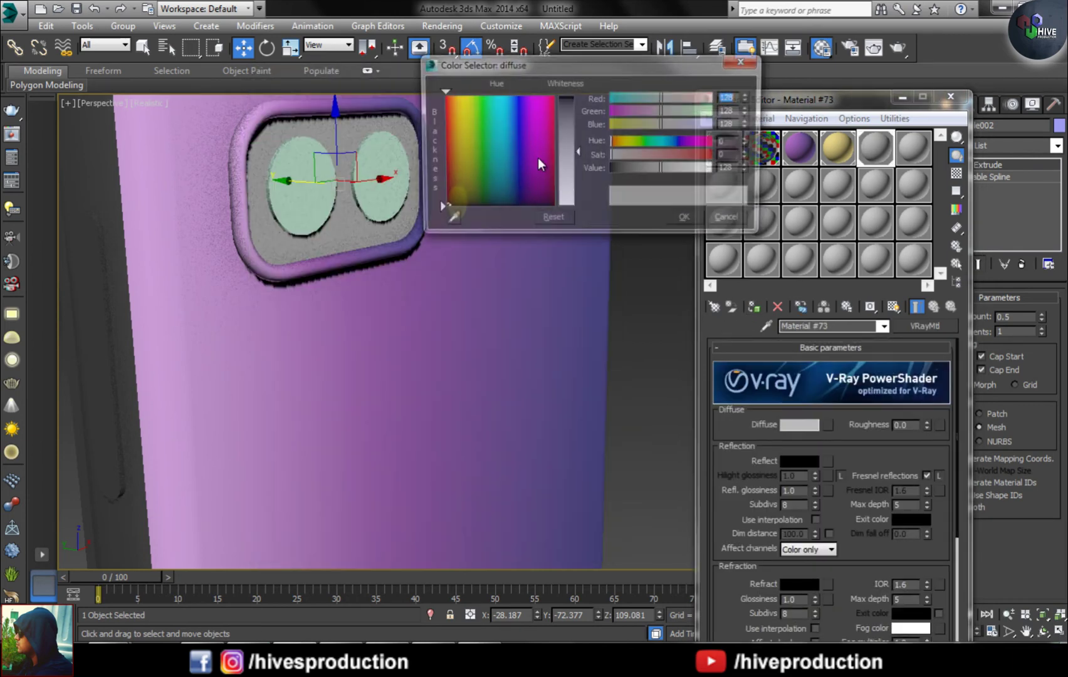
left_click_drag(577, 151, 576, 104)
left_click(700, 215)
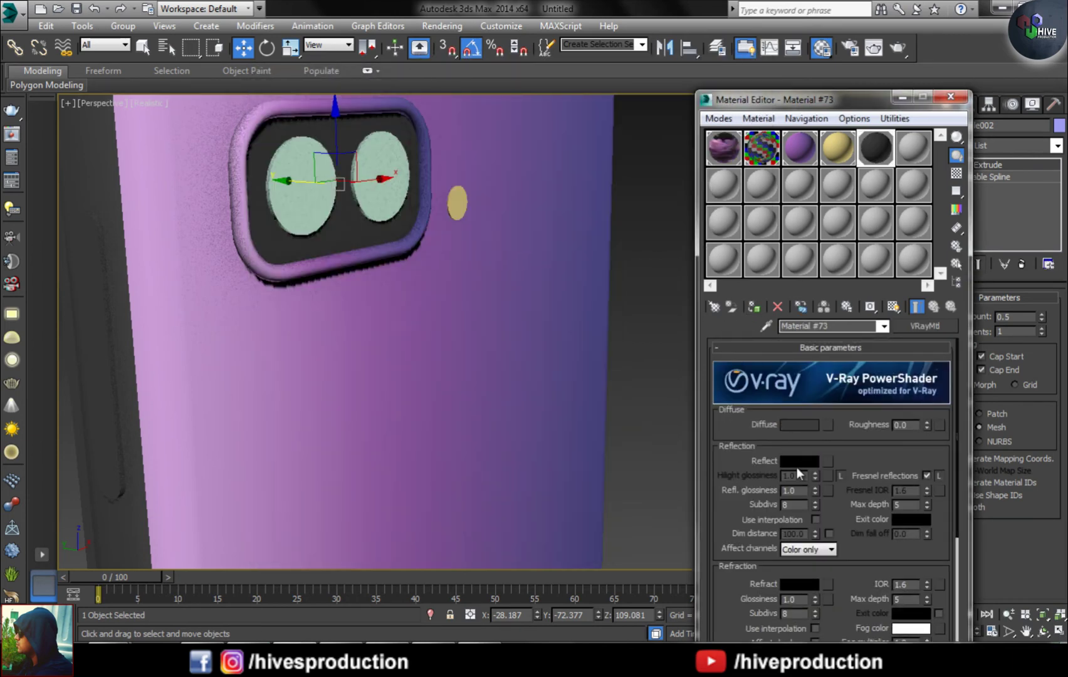
left_click(798, 462)
left_click(576, 129)
left_click(688, 220)
left_click(913, 148)
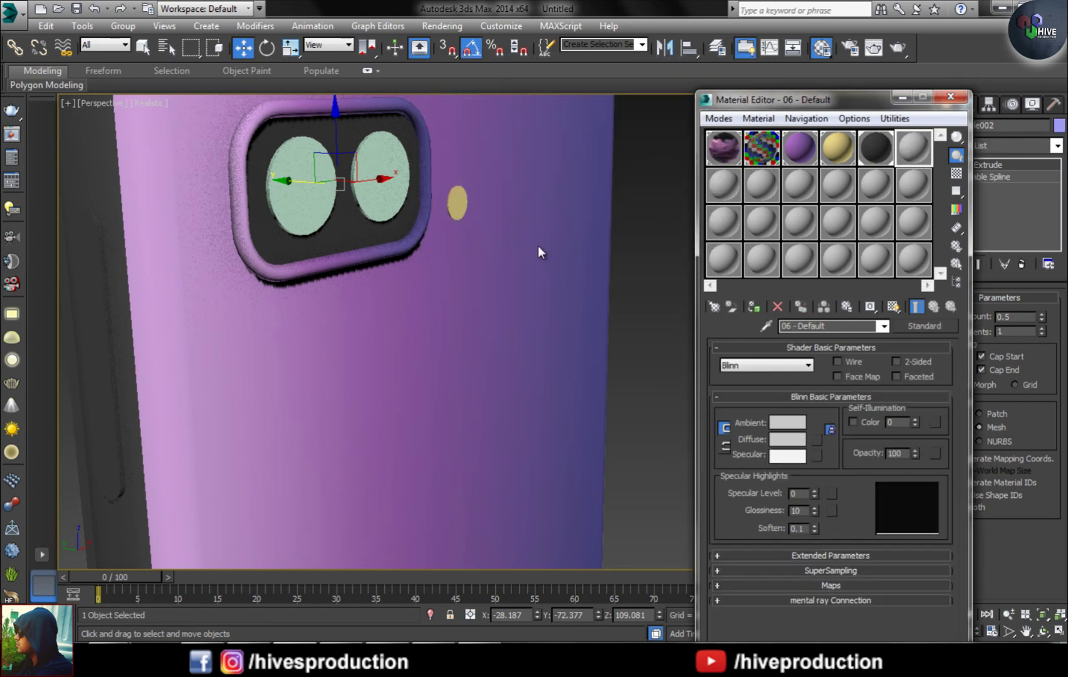
Step: Create a VRayMtl with the psd-camera-lens-icon bitmap as its diffuse map
left_click(379, 179)
left_click(713, 307)
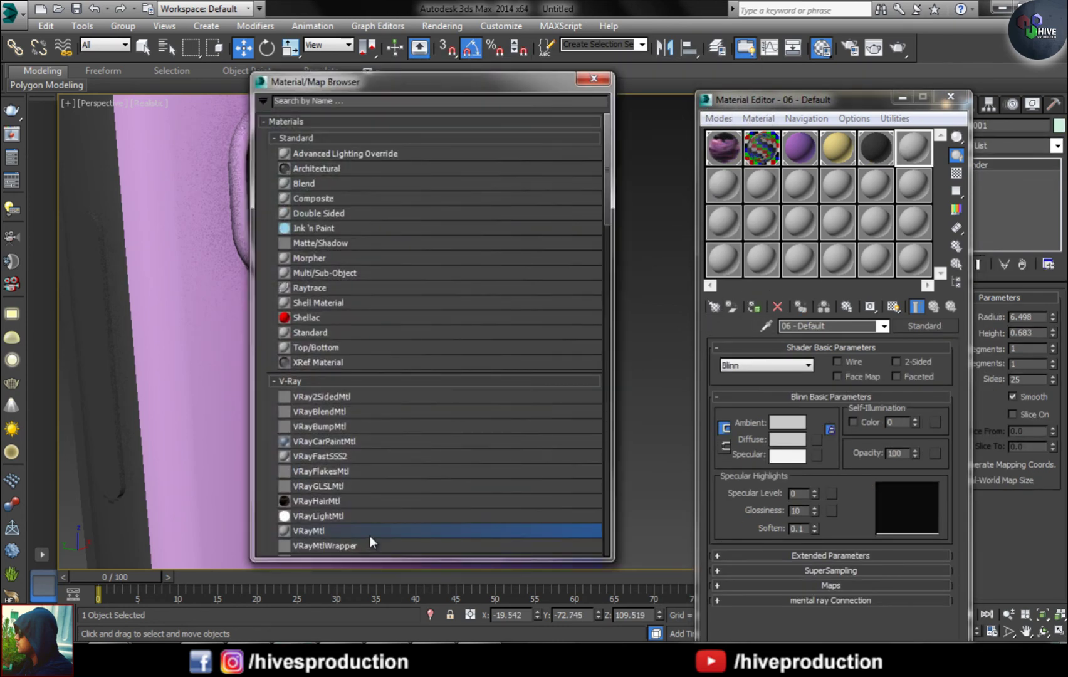
double_click(368, 536)
left_click(828, 424)
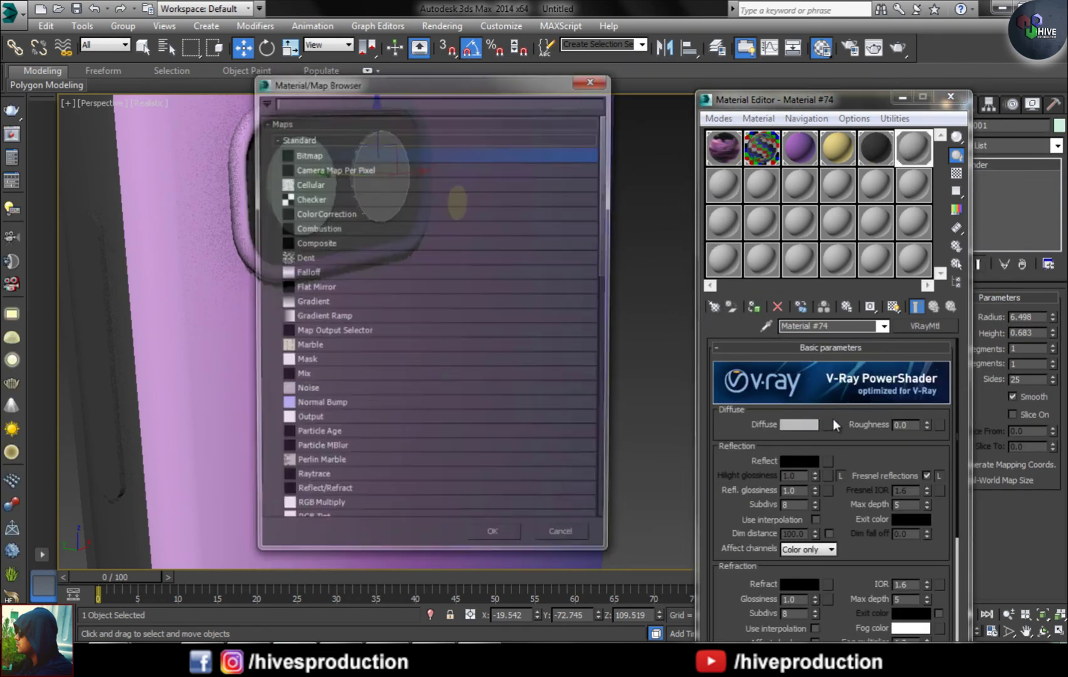
double_click(332, 149)
double_click(439, 233)
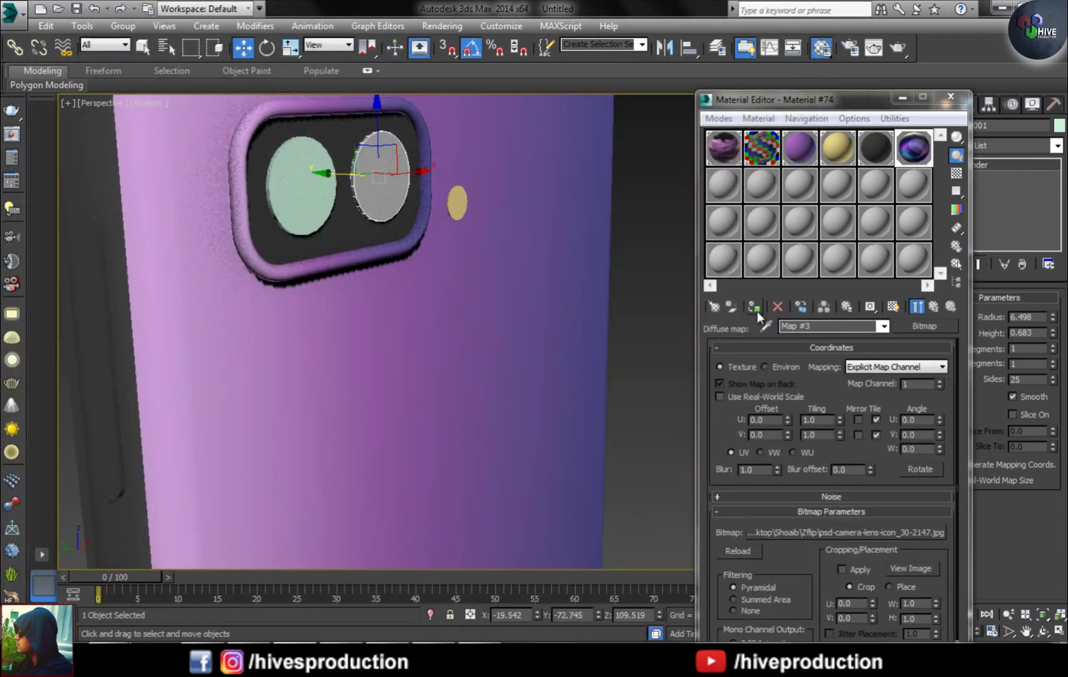
Step: Add a UVW Map modifier to the lens disc and enlarge it to fit the image
left_click(1000, 145)
key("u")
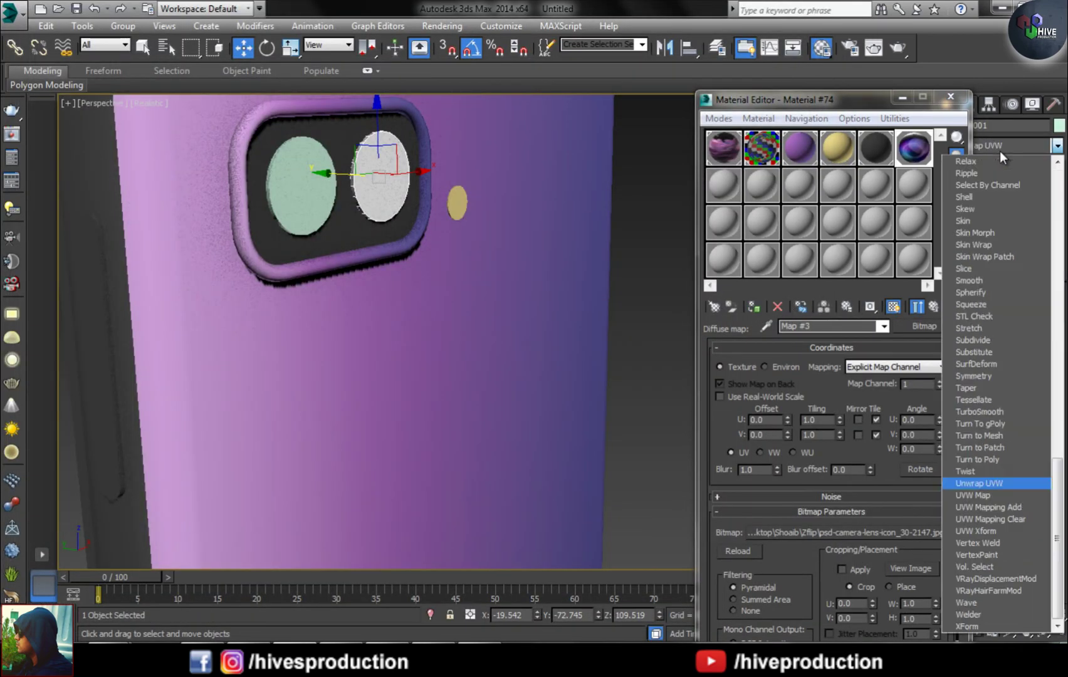
left_click(989, 495)
scroll(445, 290, "up", 2)
scroll(420, 329, "up", 2)
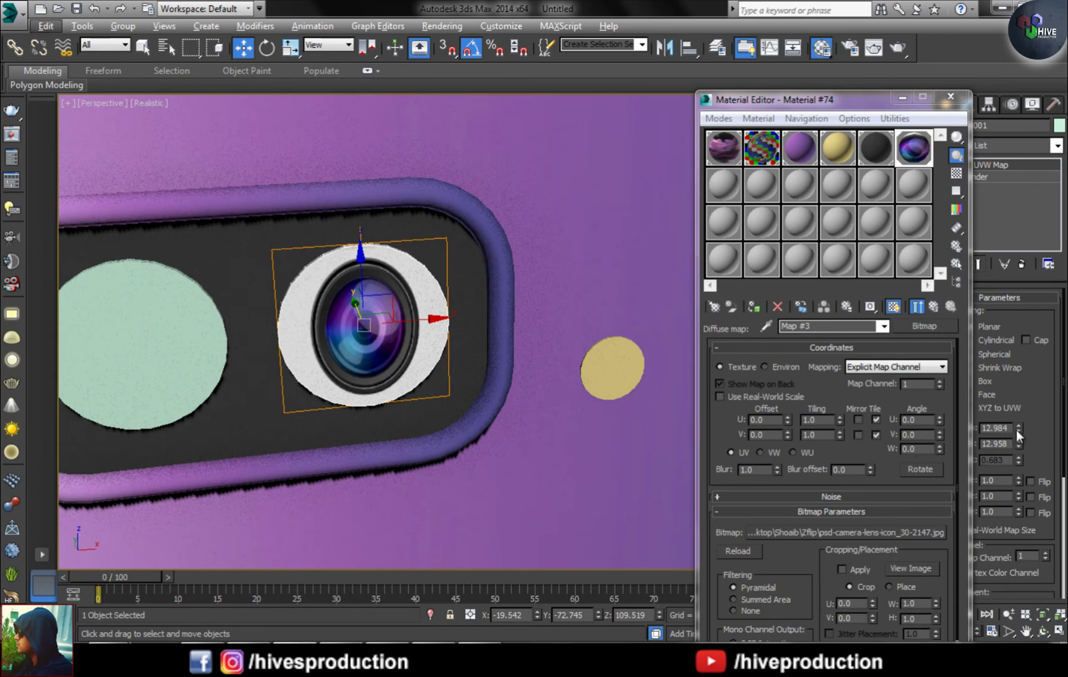
left_click_drag(815, 108, 753, 90)
left_click_drag(1018, 424, 1006, 390)
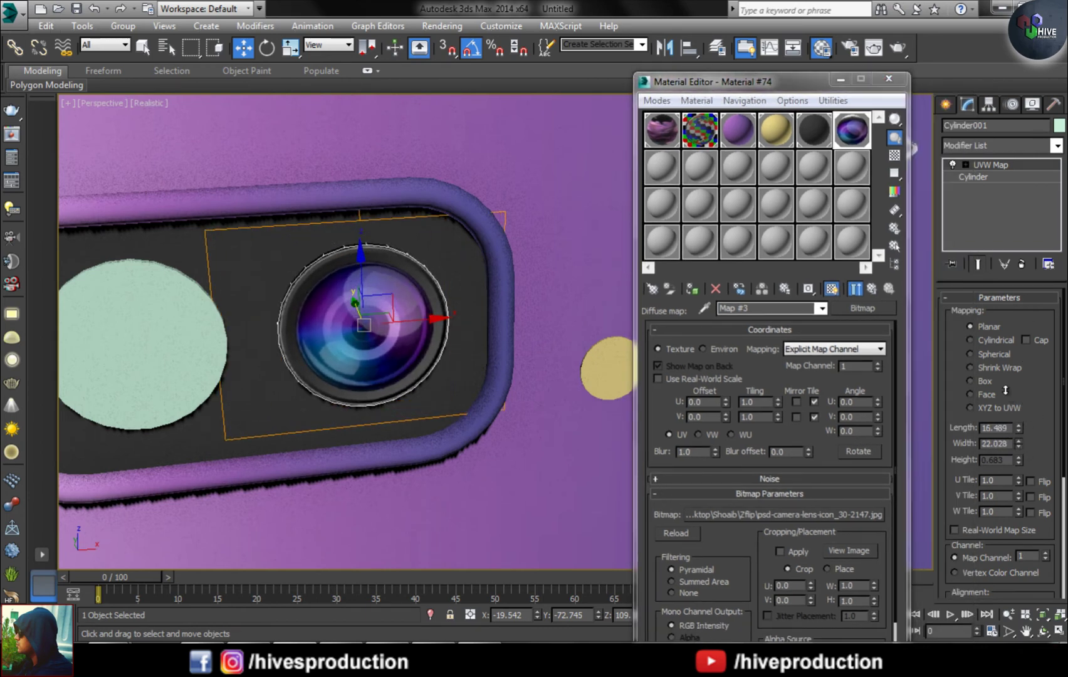
Step: Set the lens material's reflection colour to mid grey
left_click(739, 290)
left_click(738, 443)
left_click_drag(611, 169, 650, 169)
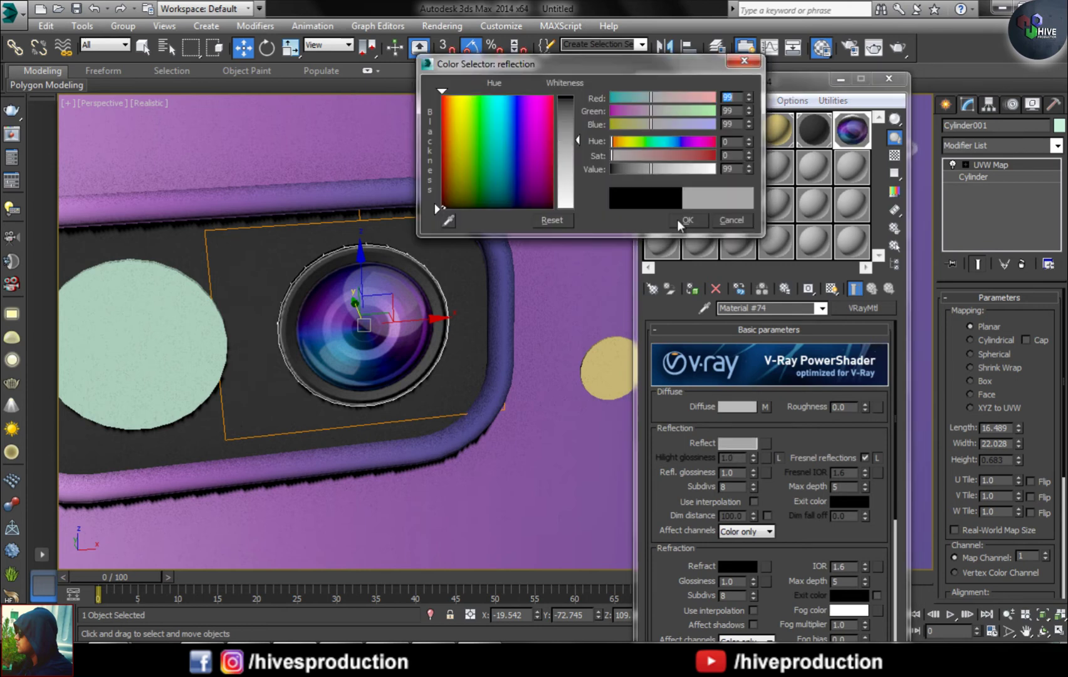
left_click(686, 219)
Step: Assign the lens material to the left disc and paste the copied UVW Map onto it
right_click(1019, 167)
left_click(928, 230)
left_click(233, 336)
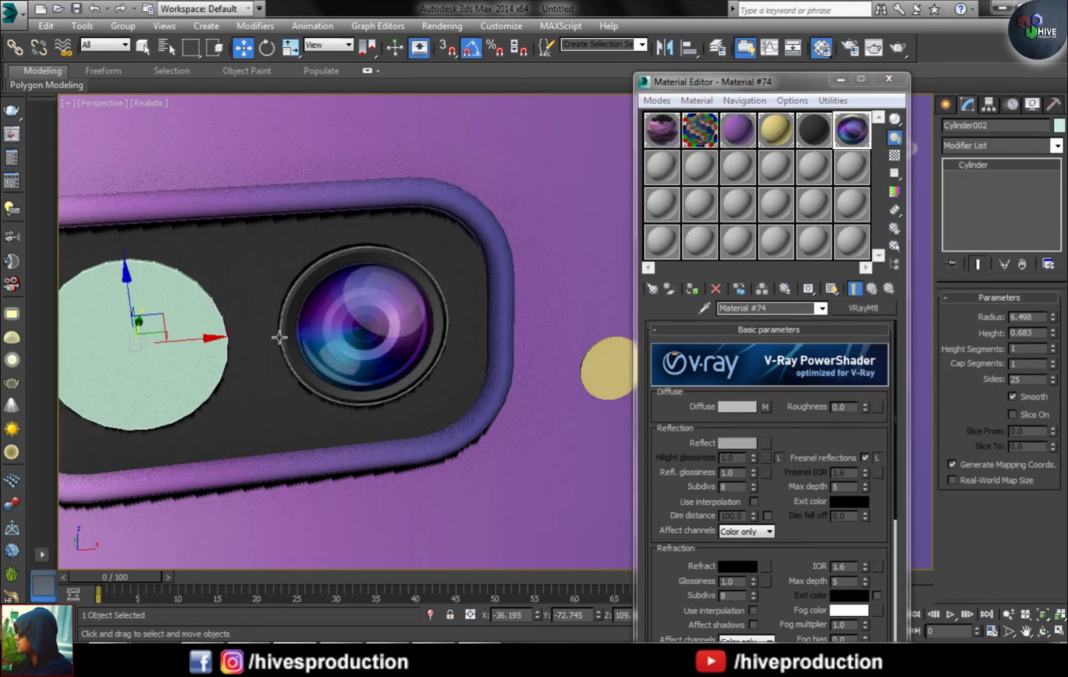
left_click(692, 288)
right_click(1025, 159)
left_click(1035, 168)
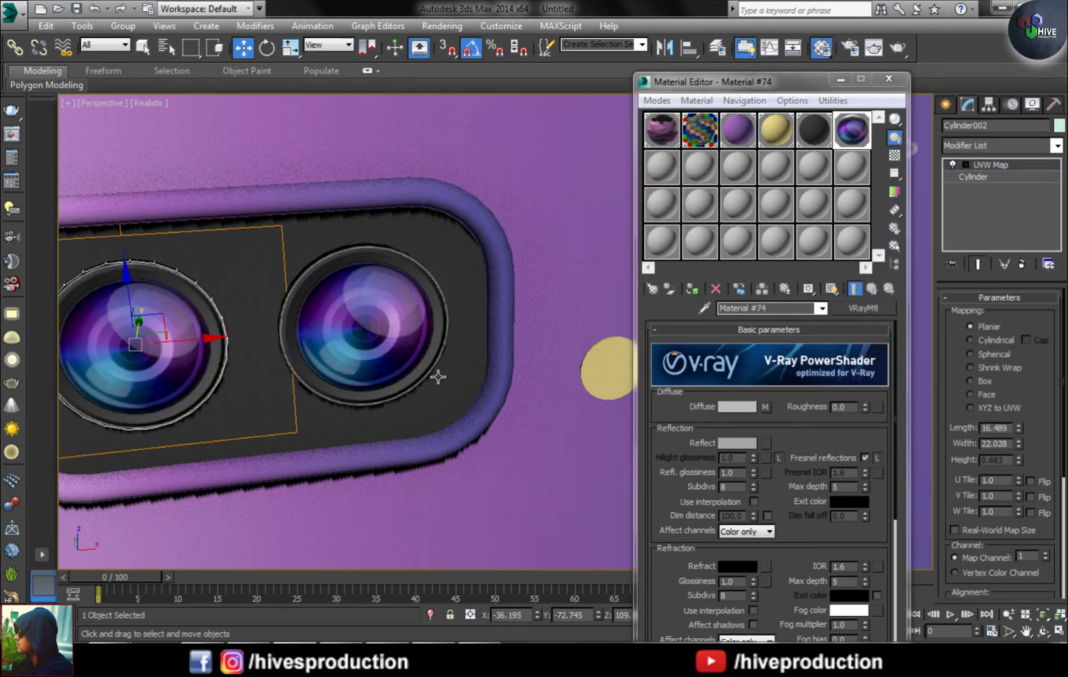
scroll(404, 388, "down", 6)
right_click(405, 391)
Step: Select the camera bump cover and give it a new VRayMtl with dark grey diffuse
left_click(371, 390)
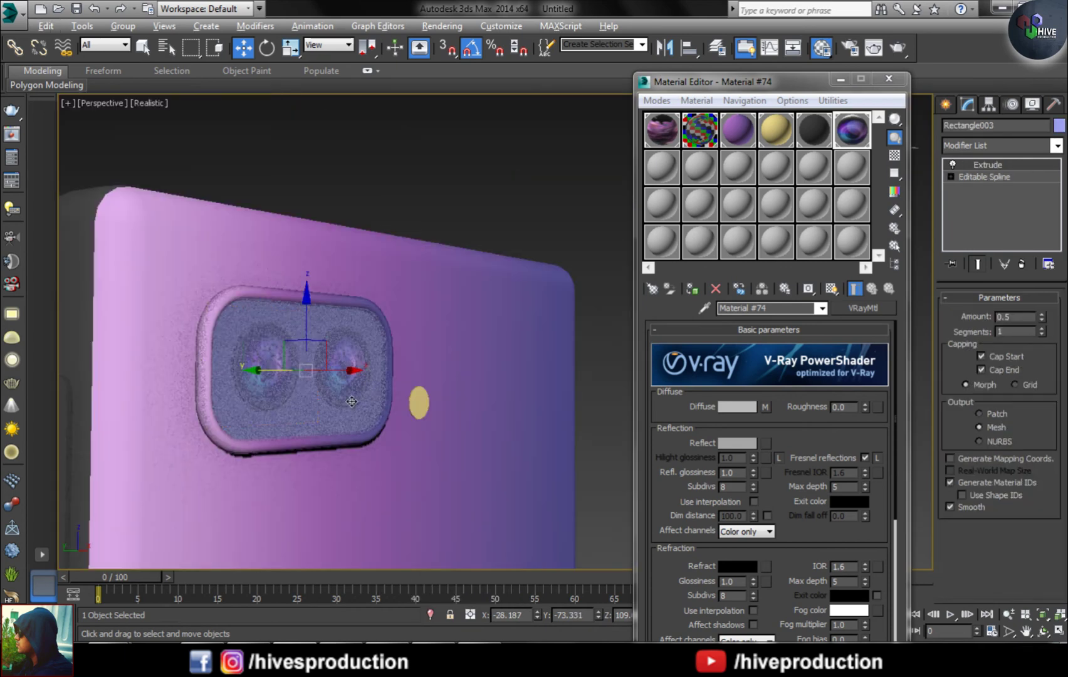
middle_click_drag(352, 401, 326, 398, "alt")
left_click(662, 167)
left_click(661, 294)
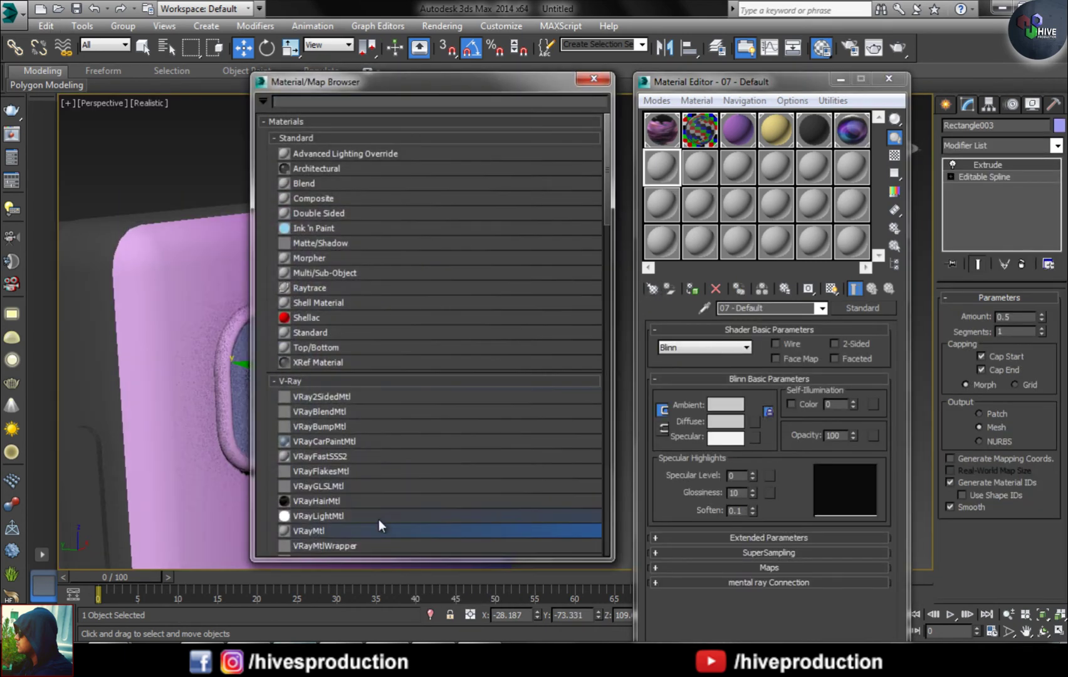
double_click(379, 530)
left_click(593, 78)
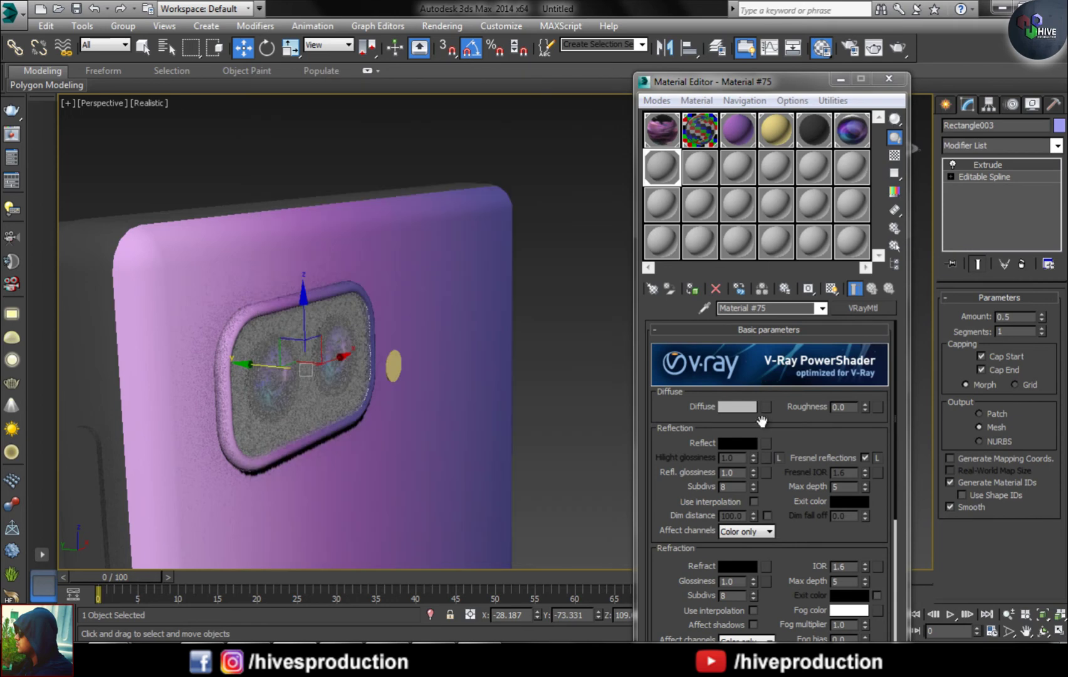
left_click(738, 406)
left_click(688, 220)
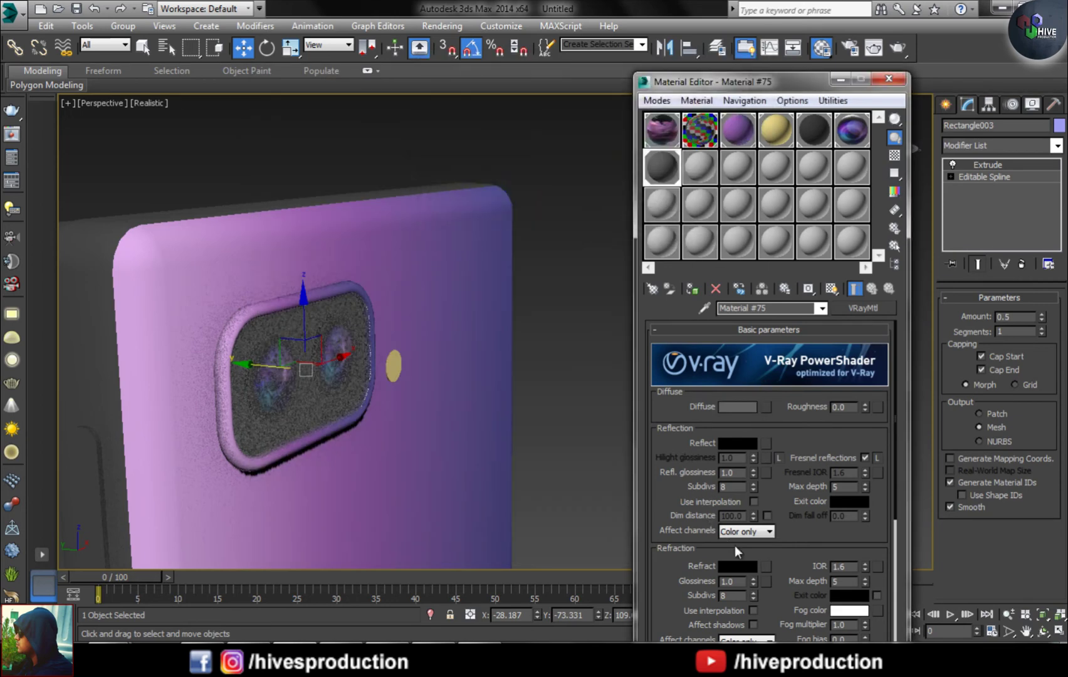
Step: Set the cover's refraction and reflection to light grey and enable Fresnel reflections
left_click(738, 566)
left_click_drag(585, 203, 573, 164)
left_click(687, 218)
left_click(741, 442)
left_click(687, 219)
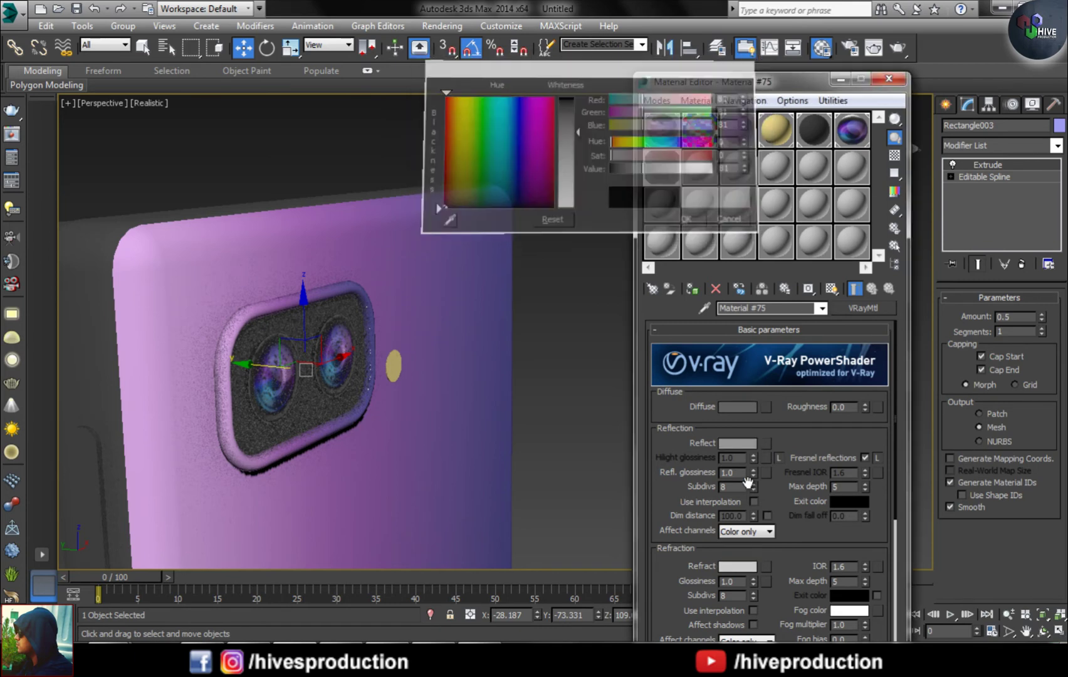
left_click(865, 458)
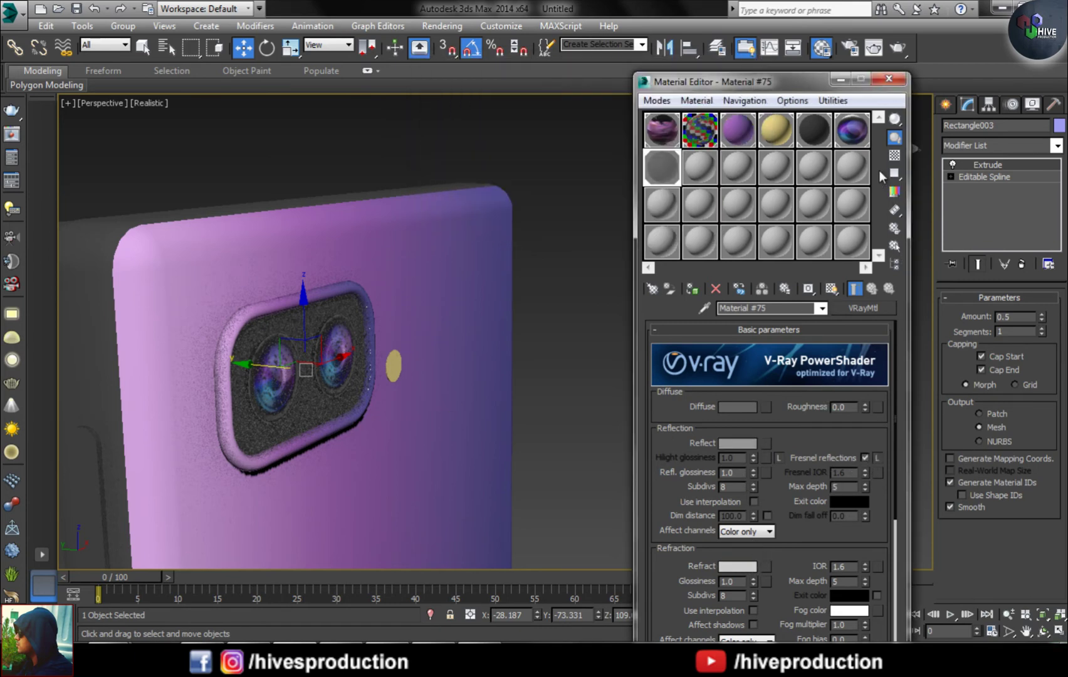
Step: Close the Material Editor and clone the whole phone as a copy to its right
left_click(544, 425)
scroll(544, 425, "down", 5)
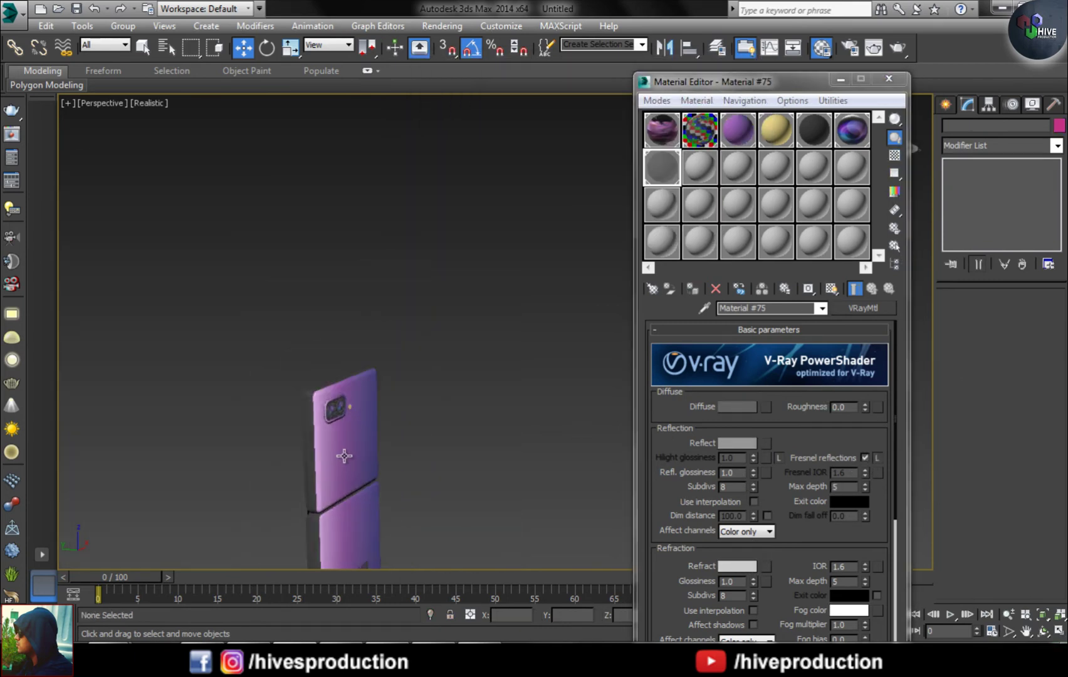
left_click_drag(850, 82, 852, 85)
left_click(851, 82)
middle_click_drag(415, 324, 44, 389, "alt")
middle_click_drag(476, 401, 609, 447, "alt")
left_click_drag(404, 263, 667, 557)
left_click_drag(502, 351, 669, 351, "shift")
left_click(553, 391)
Step: Group all parts of the left phone under the name Mobile1
left_click_drag(337, 205, 524, 461)
left_click(123, 26)
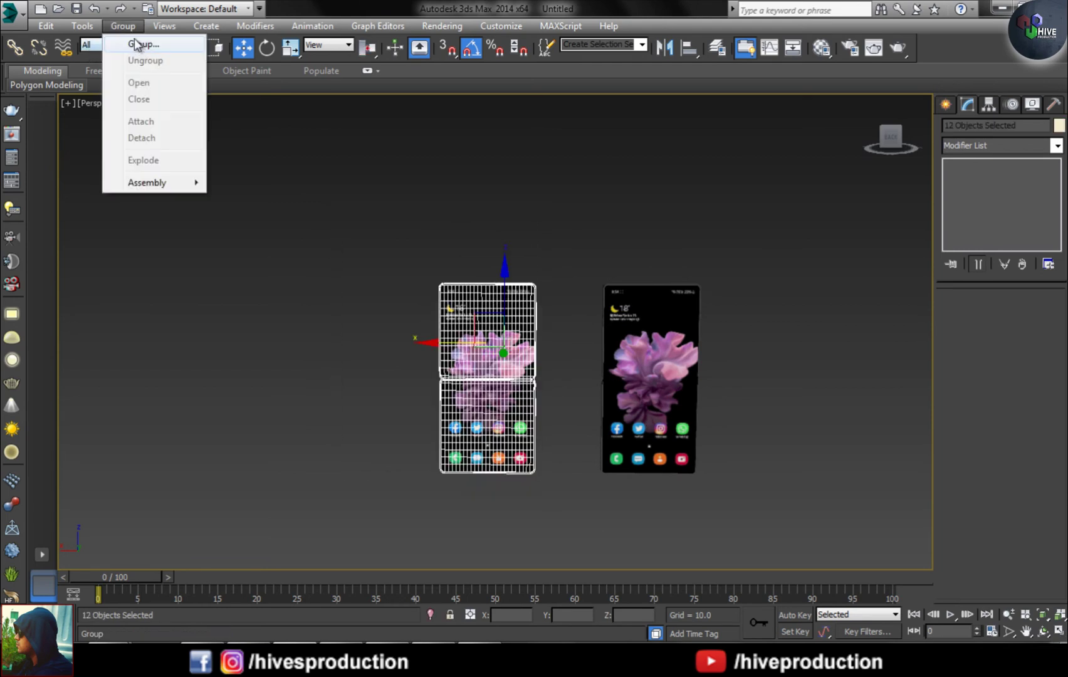
left_click(138, 41)
type("Mobile")
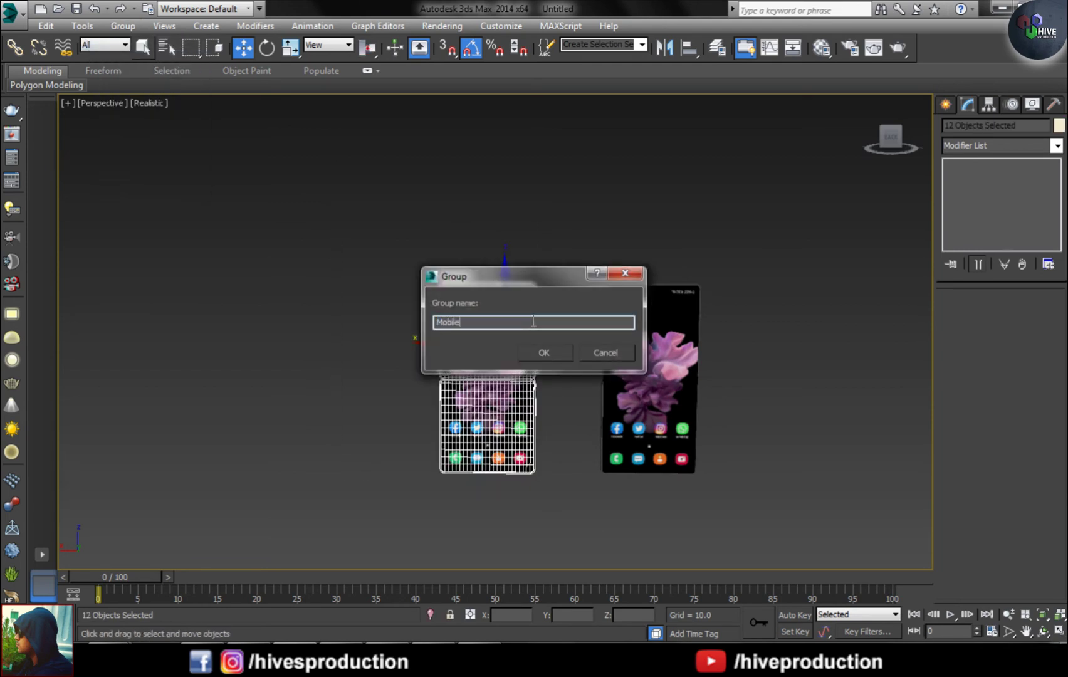
type("1")
key("Return")
left_click(465, 446)
middle_click_drag(540, 377, 541, 445)
left_click(551, 370)
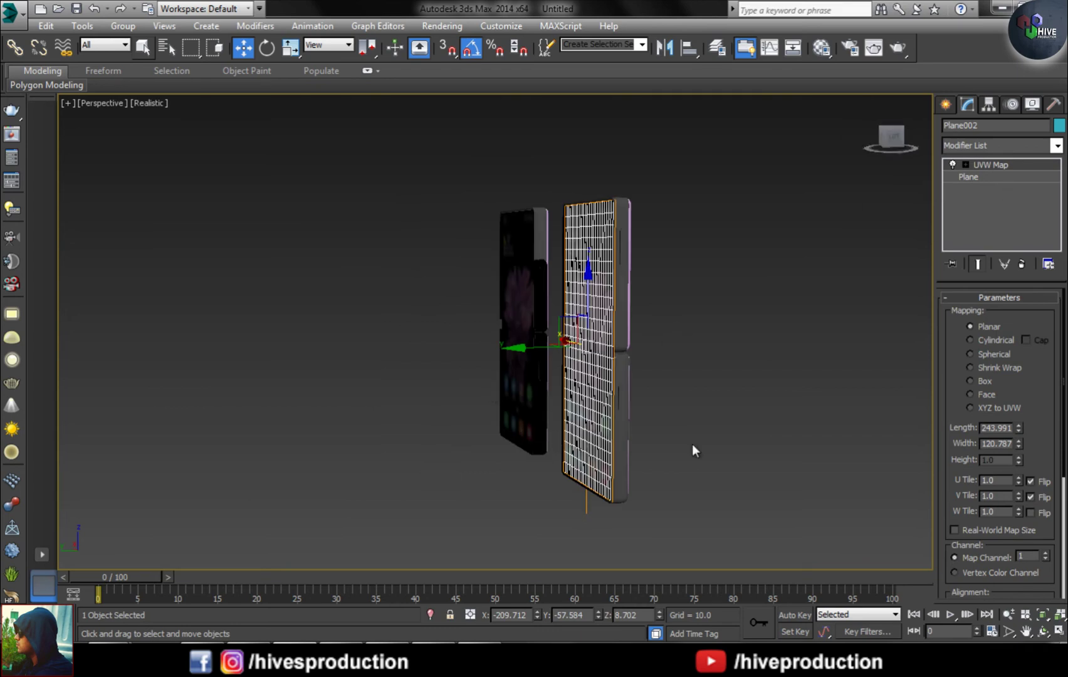
Step: In the four-view layout, rotate the left phone 90° so it lies flat
left_click(693, 346)
key("alt+w")
scroll(344, 223, "down", 4)
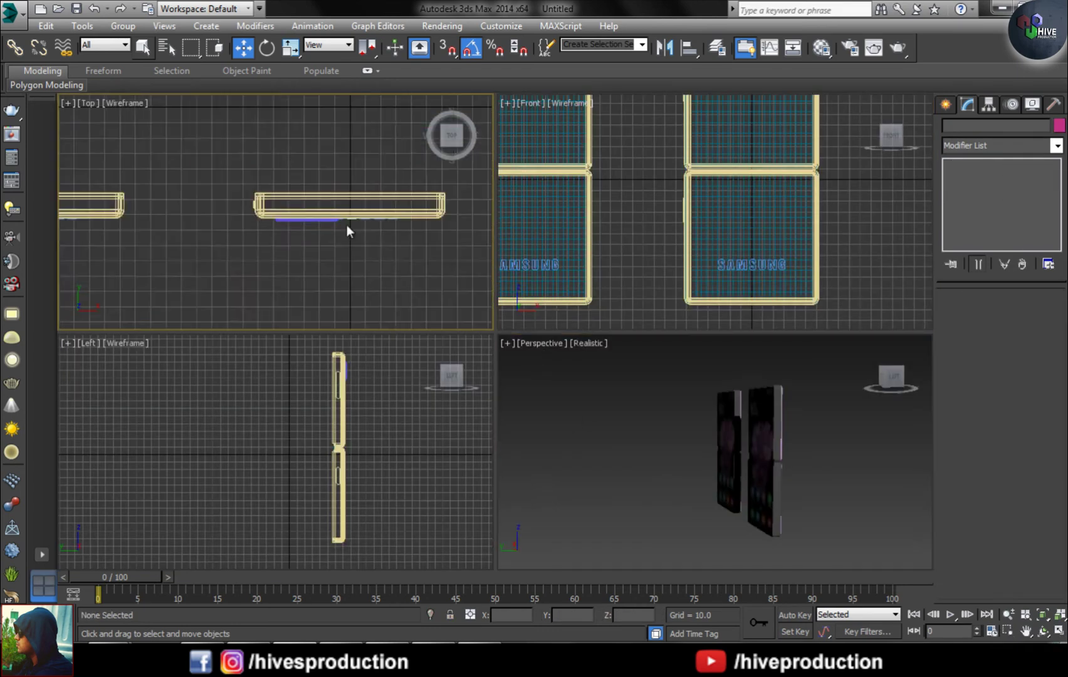
left_click(336, 214)
left_click(188, 215)
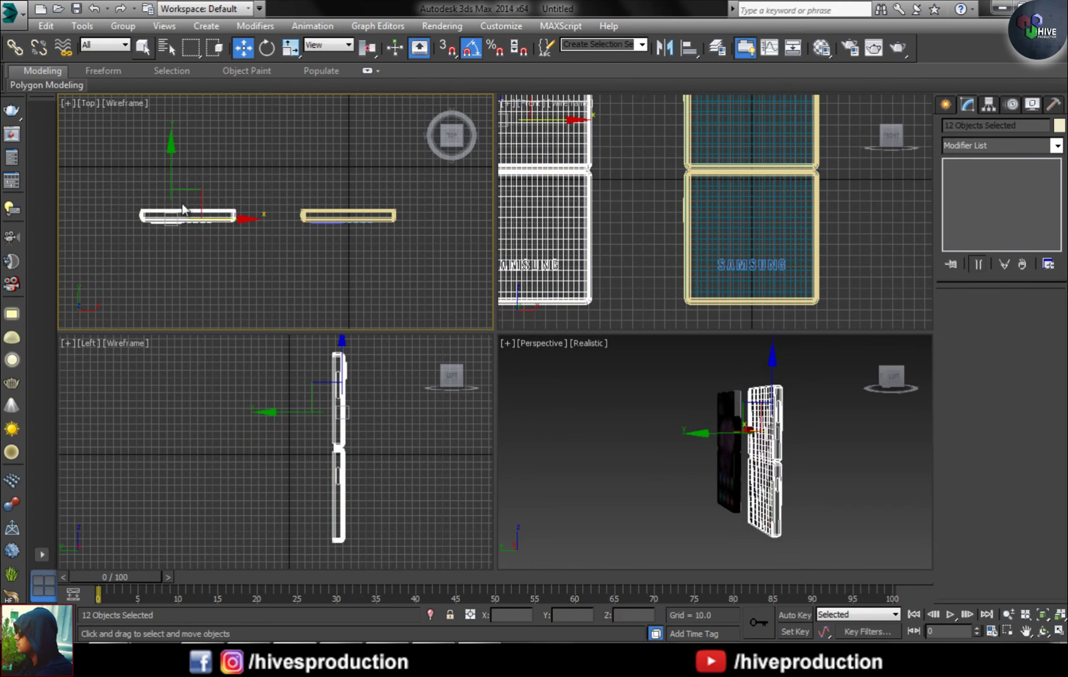
key("e")
left_click_drag(169, 200, 169, 176)
left_click_drag(408, 408, 460, 452)
key("w")
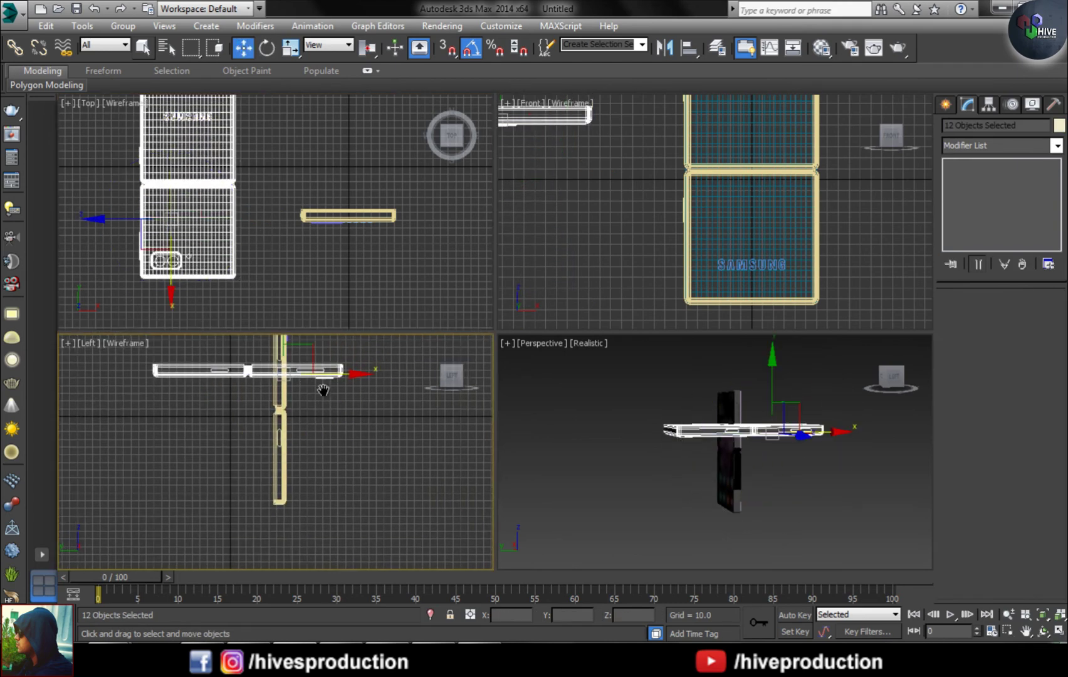
Step: Move the flat phone beneath the bottom of the upright phone
key("alt+w")
left_click_drag(402, 177, 578, 432)
key("alt+w")
key("alt+w")
left_click(544, 538)
middle_click_drag(544, 538, 564, 389, "alt")
Step: Add a Bend modifier to the flat phone's screen, Plane002
left_click(724, 414)
left_click(993, 150)
key("b")
scroll(991, 177, "down", 2)
left_click(978, 161)
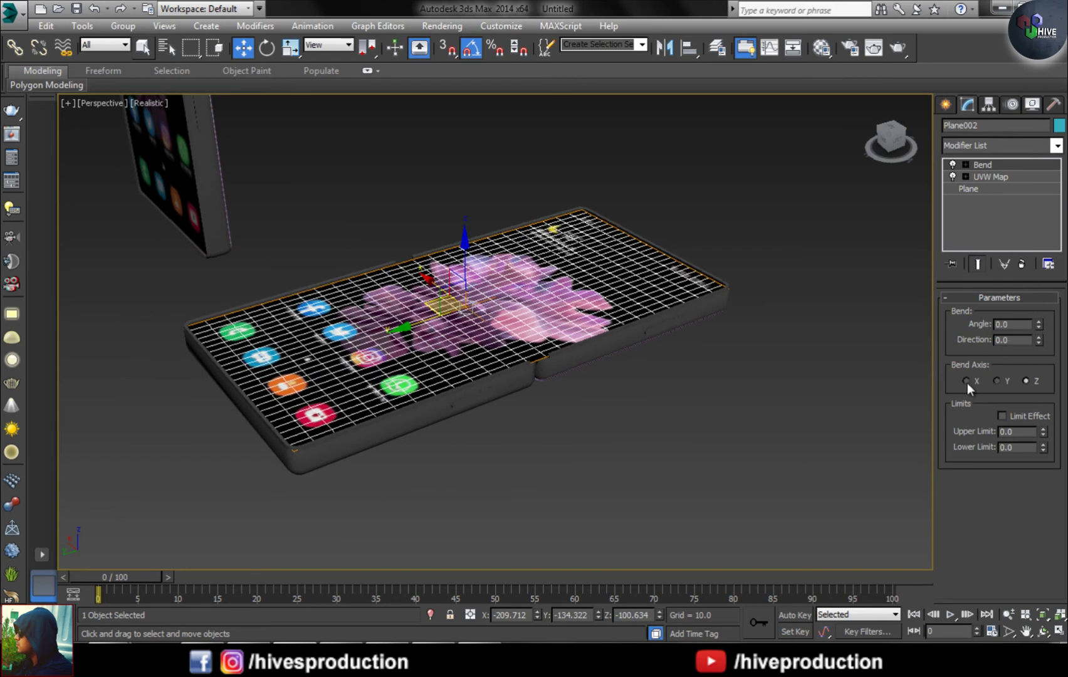
Step: Turn the Bend gizmo across the hinge, limit it at 1.27, and set the angle to -90°
mouse_move(1039, 325)
left_mouse_down()
mouse_move(1039, 313)
mouse_move(1038, 326)
left_mouse_up()
key("e")
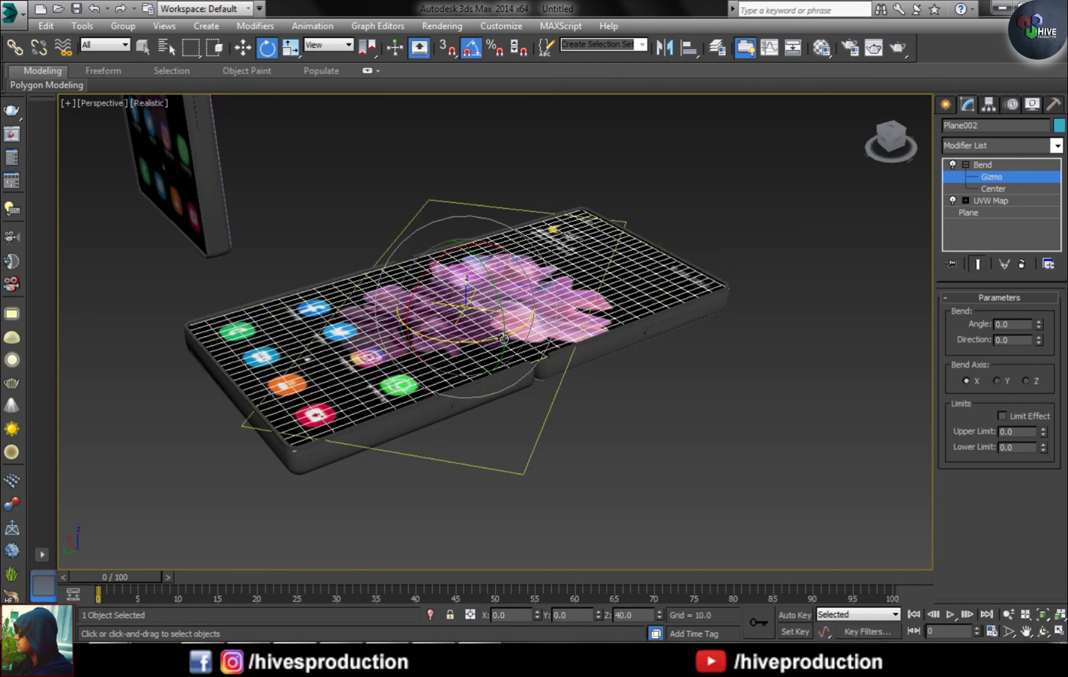
left_click_drag(503, 338, 537, 330)
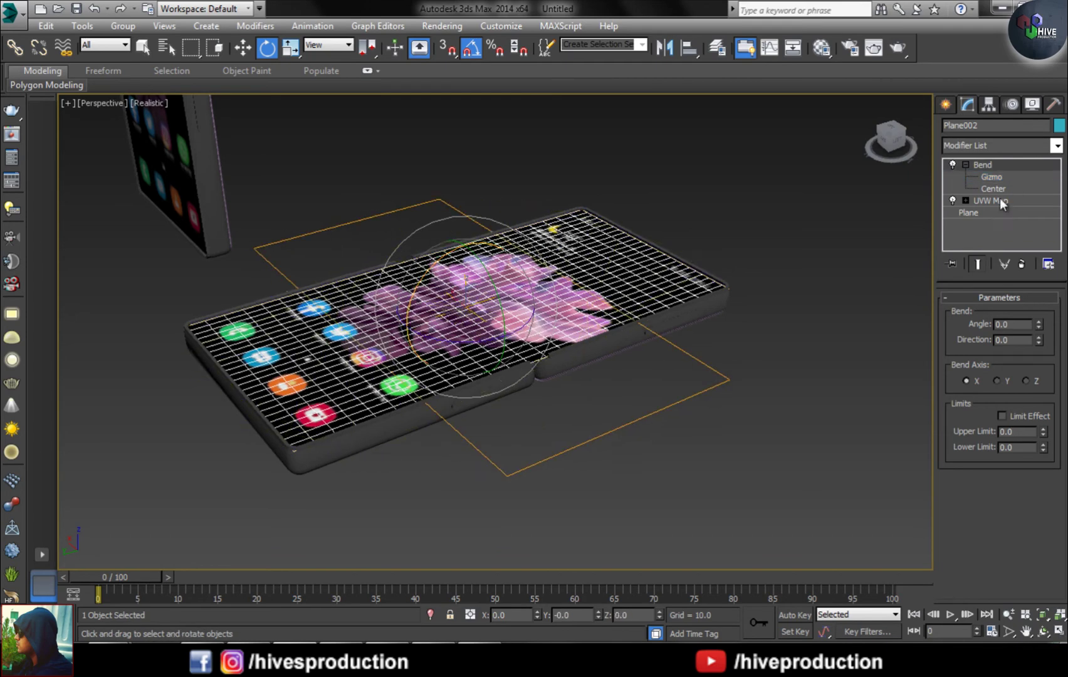
mouse_move(1039, 326)
left_mouse_down()
mouse_move(1039, 335)
mouse_move(1040, 310)
mouse_move(1042, 343)
left_mouse_up()
left_click_drag(1042, 394, 999, 400)
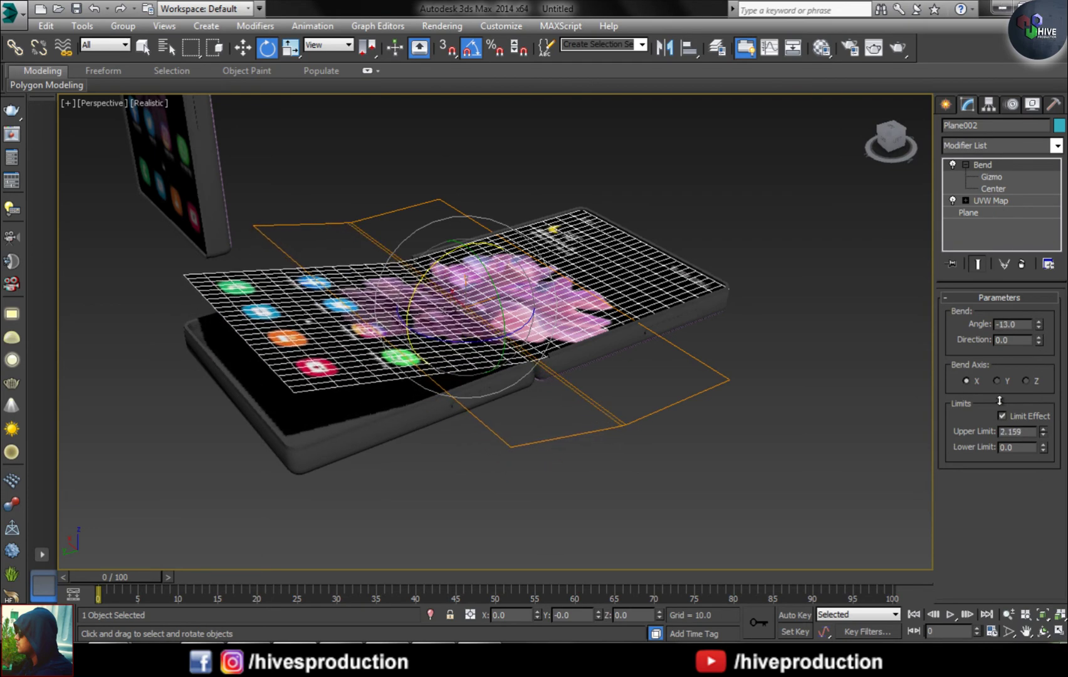
left_click(996, 179)
left_click_drag(518, 333, 327, 311)
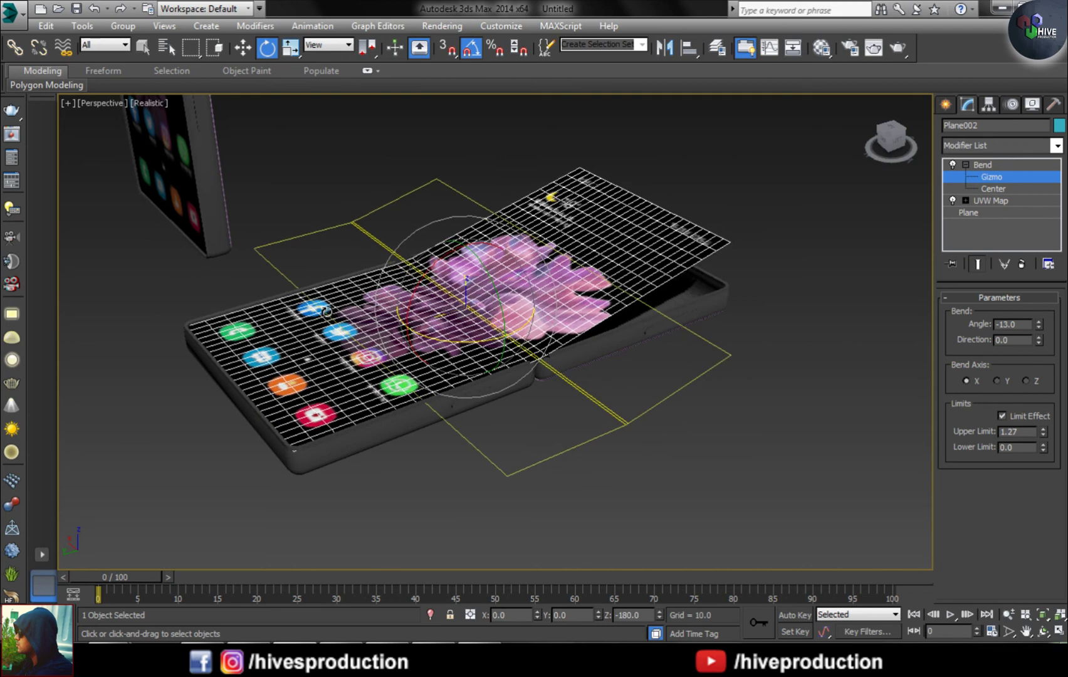
left_click_drag(1036, 329, 1032, 441)
Step: Rotate the phone's right half to stand upright and move it beside the phone
key("alt+w")
key("alt+w")
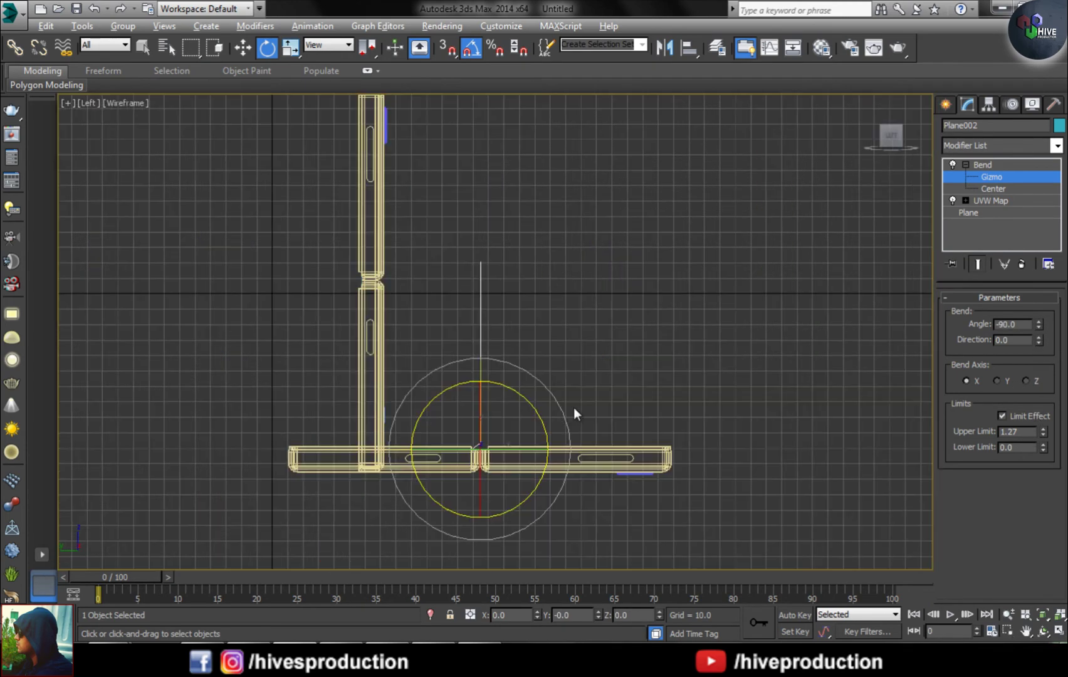
left_click_drag(739, 409, 613, 501)
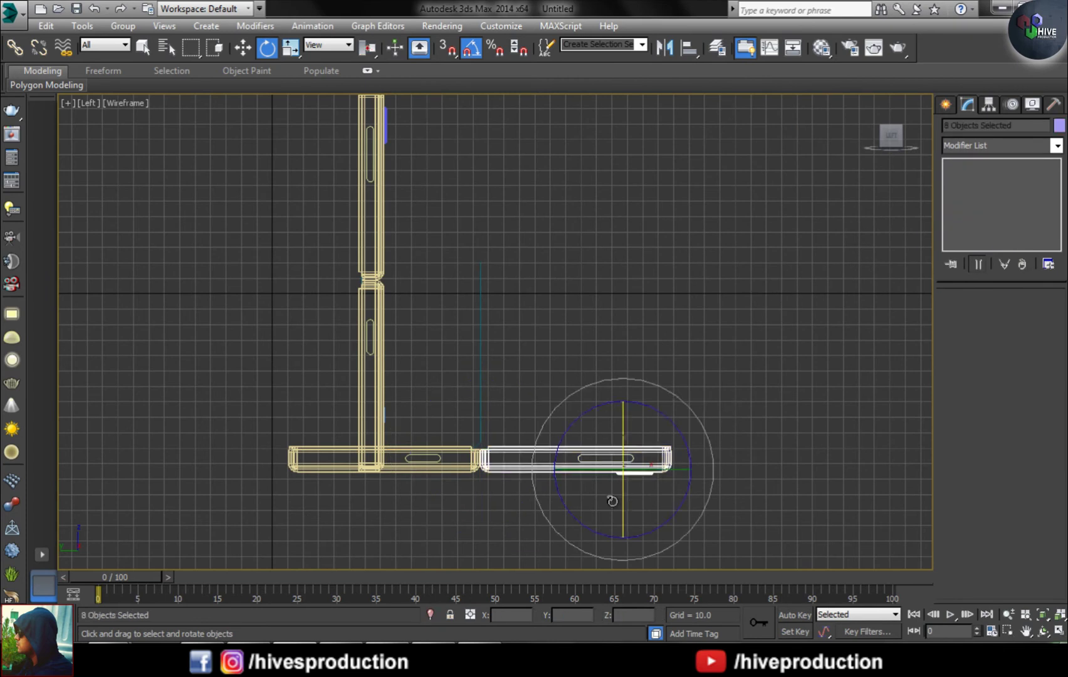
left_click_drag(704, 431, 652, 381)
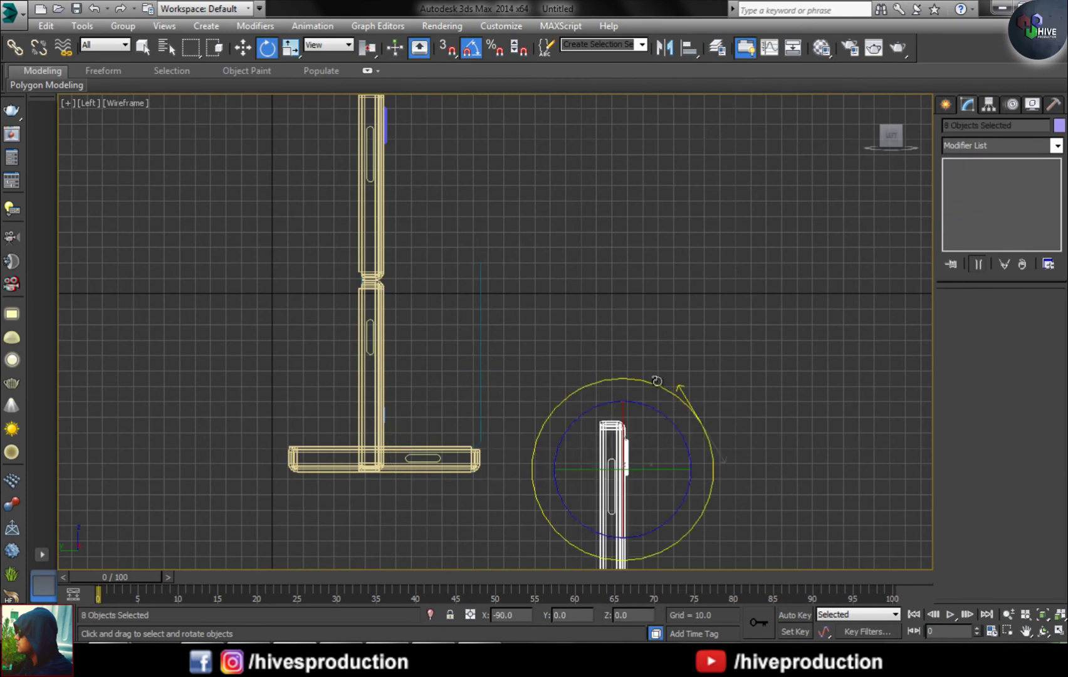
key("w")
left_click_drag(652, 446, 531, 284)
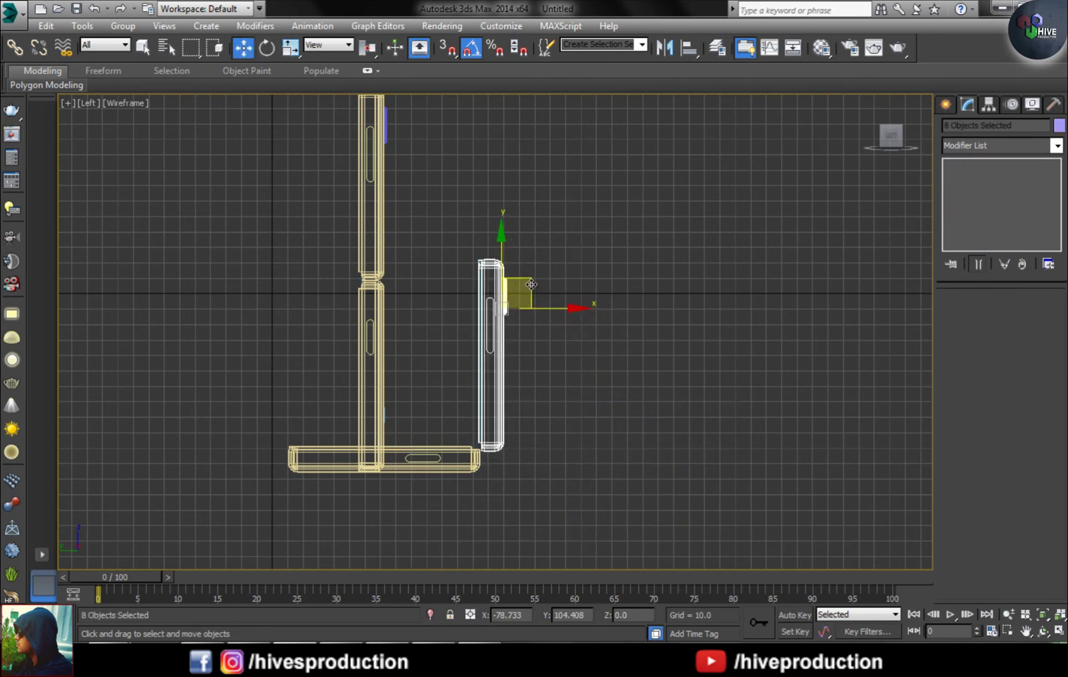
key("alt+w")
left_click(744, 460)
Step: Shift the folded phone to the left while orbiting to view both phones
key("alt+w")
middle_click_drag(593, 446, 400, 457, "alt")
middle_click_drag(432, 381, 614, 456, "alt")
left_click_drag(517, 408, 436, 409)
middle_click_drag(436, 408, 482, 472, "alt")
key("alt+w")
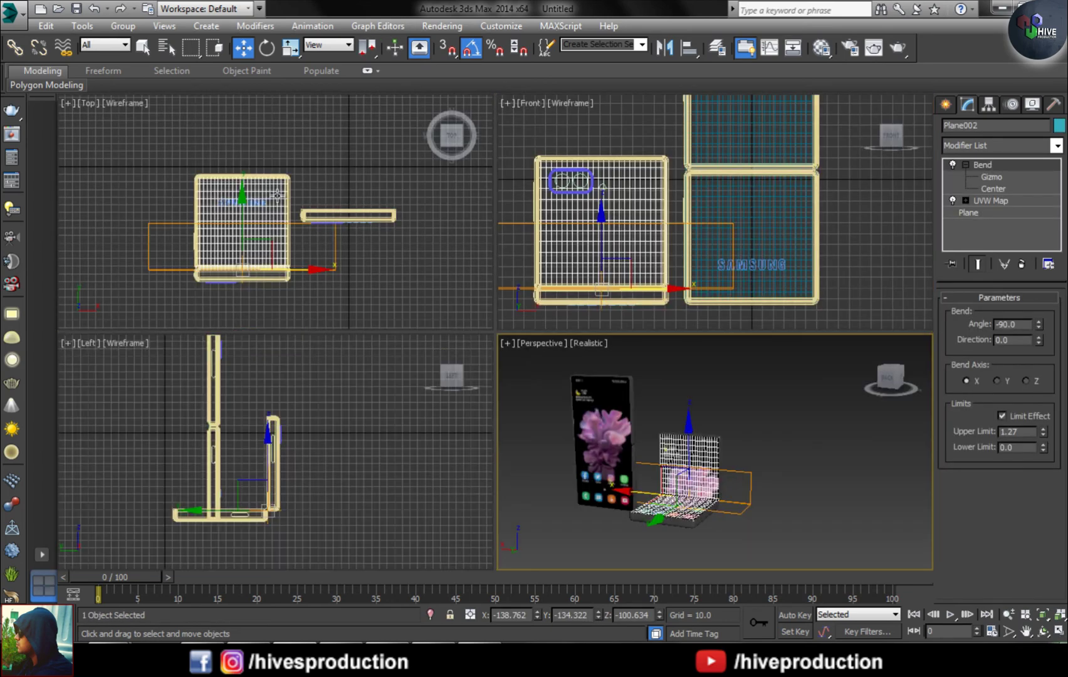
Step: Clone the folded phone to the left and delete the copy's screen
left_click(168, 211)
left_click_drag(144, 146, 300, 307)
left_click_drag(295, 258, 188, 259, "shift")
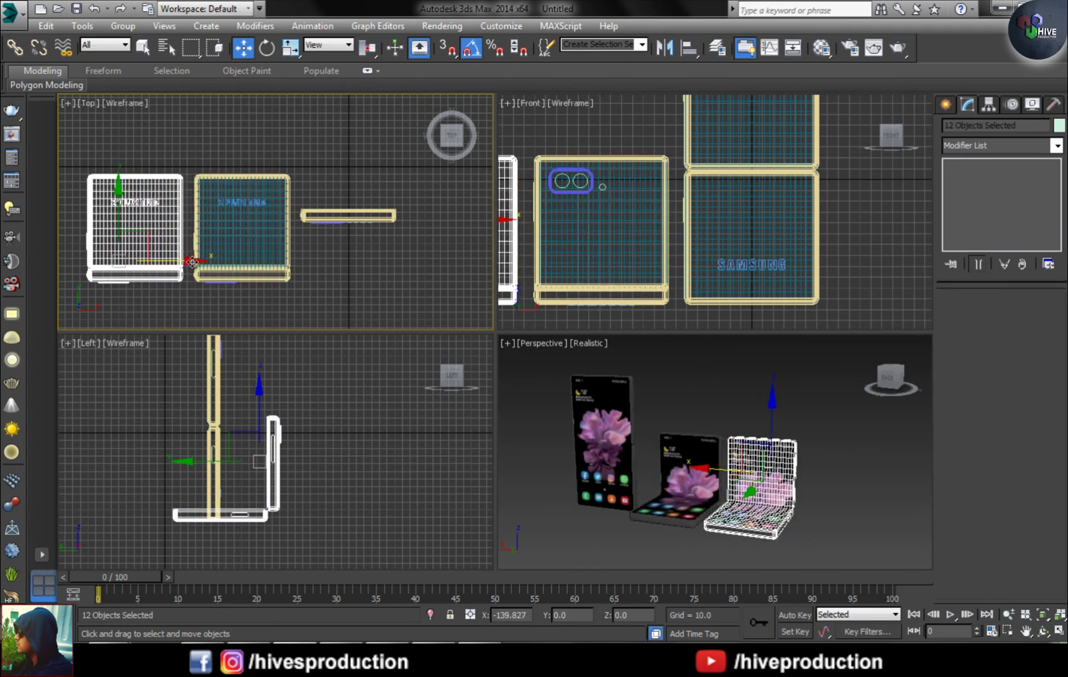
left_click(537, 391)
key("alt+w")
left_click(545, 419)
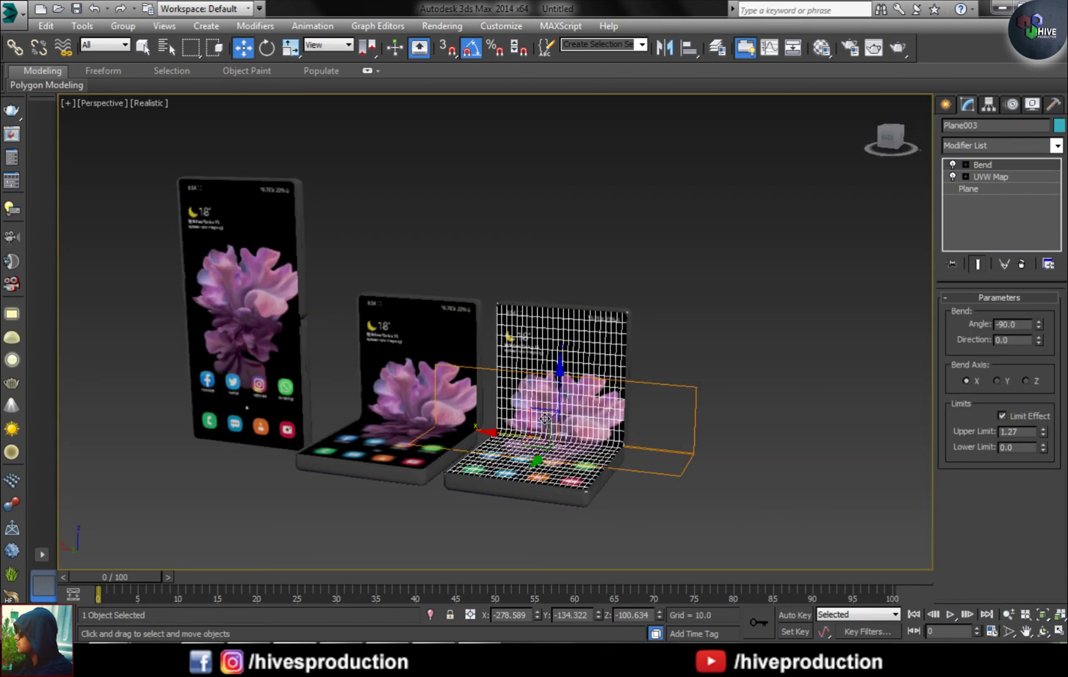
key("Delete")
Step: Fold the copy's top half down flat onto its base in the side view
left_click_drag(684, 270, 543, 386)
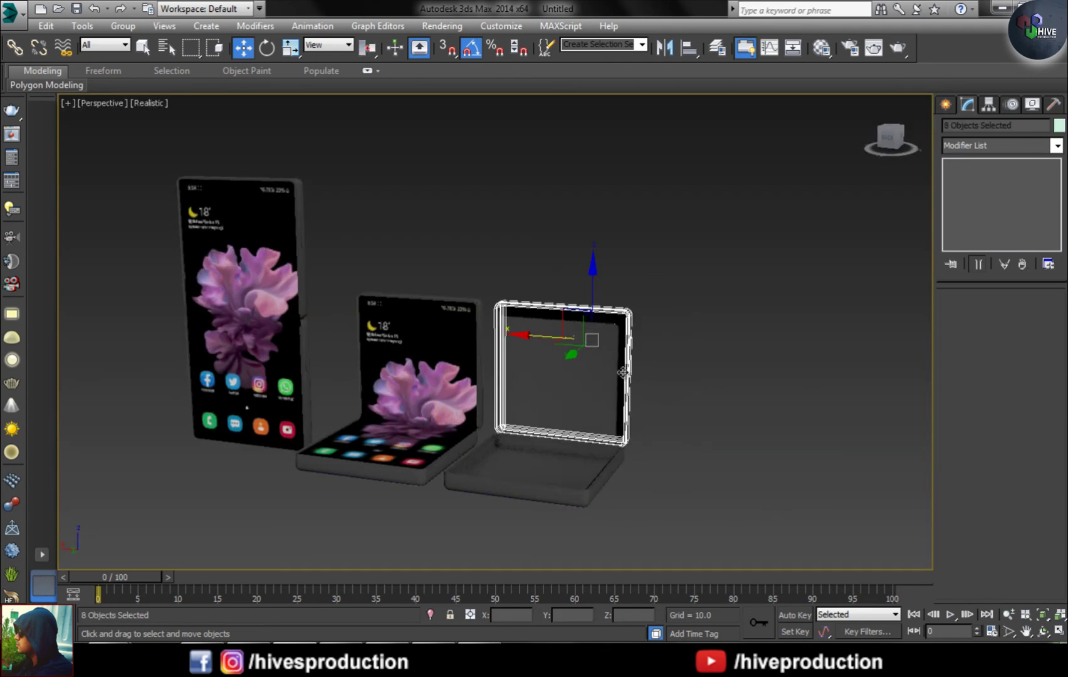
key("alt+w")
key("alt+w")
middle_click_drag(517, 405, 519, 405)
key("e")
left_click_drag(633, 287, 555, 246)
key("w")
left_click_drag(556, 298, 416, 397)
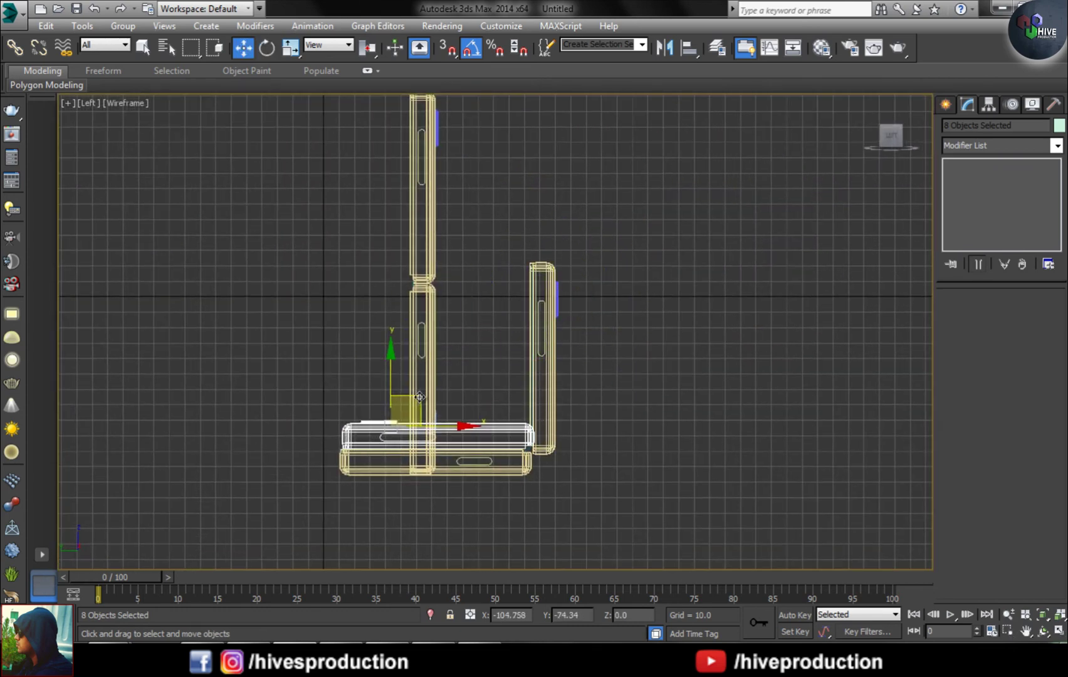
left_click(791, 478)
key("alt+w")
key("alt+w")
middle_click_drag(791, 479, 564, 476, "alt")
Step: Inspect a side bevel polygon of the closed phone and its backplate texture mapping
left_click(526, 467)
scroll(596, 503, "up", 6)
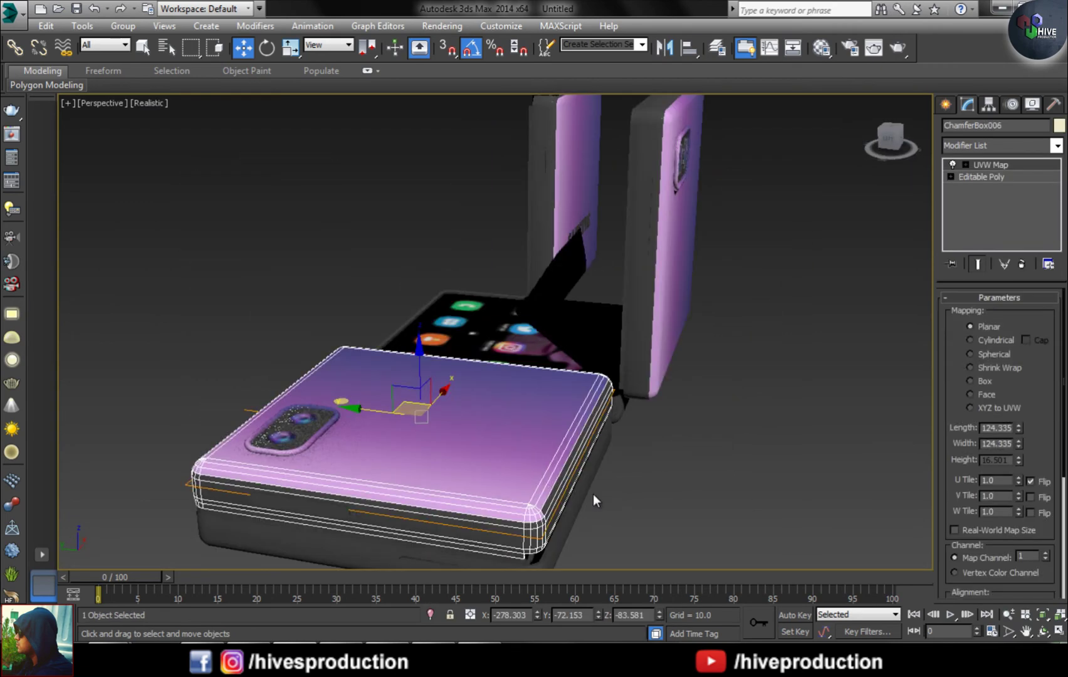
left_click(1016, 314)
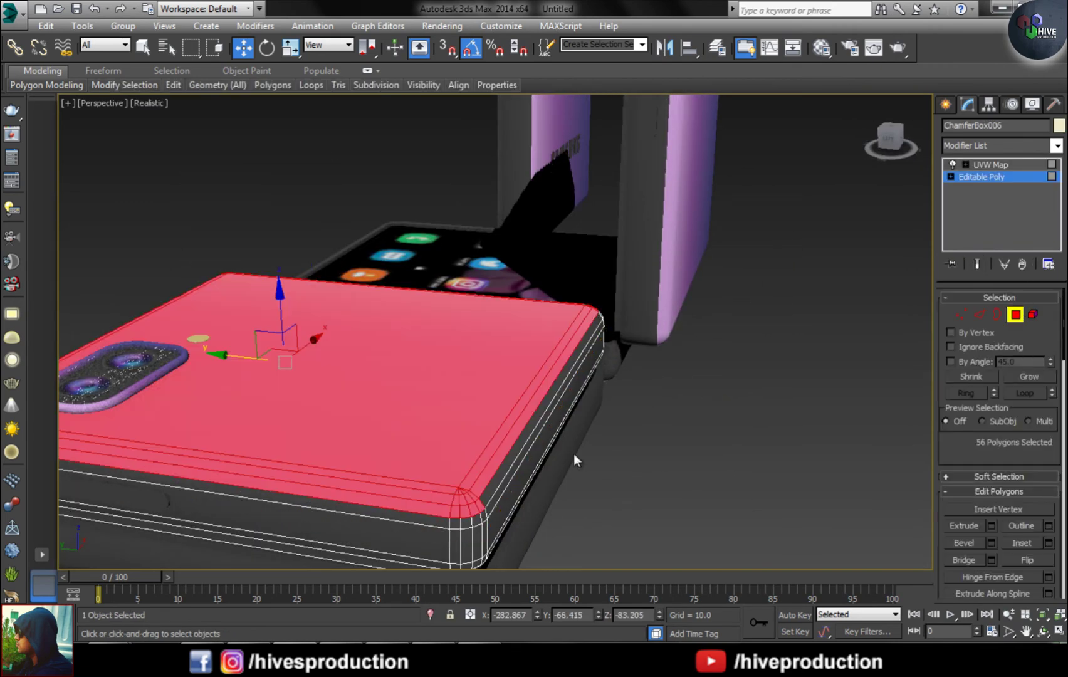
left_click(497, 477)
left_click(821, 48)
left_click(738, 131)
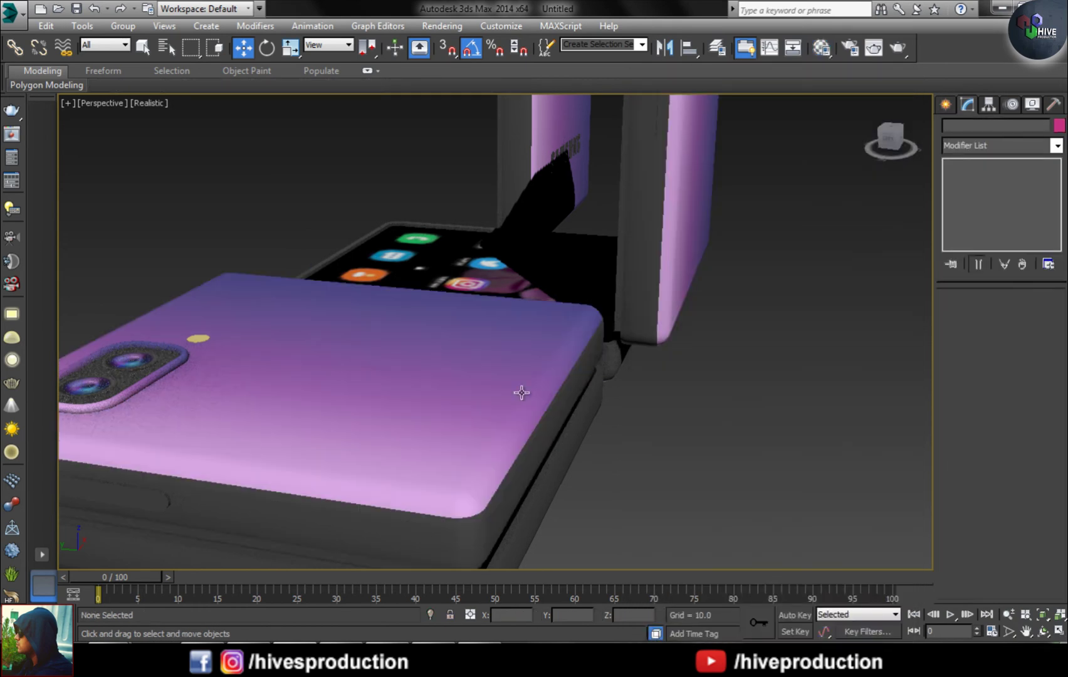
Step: Draw a thin Extended Primitives ChamferBox across the phone in the Front view
left_click(968, 128)
left_click(950, 129)
left_click(1001, 149)
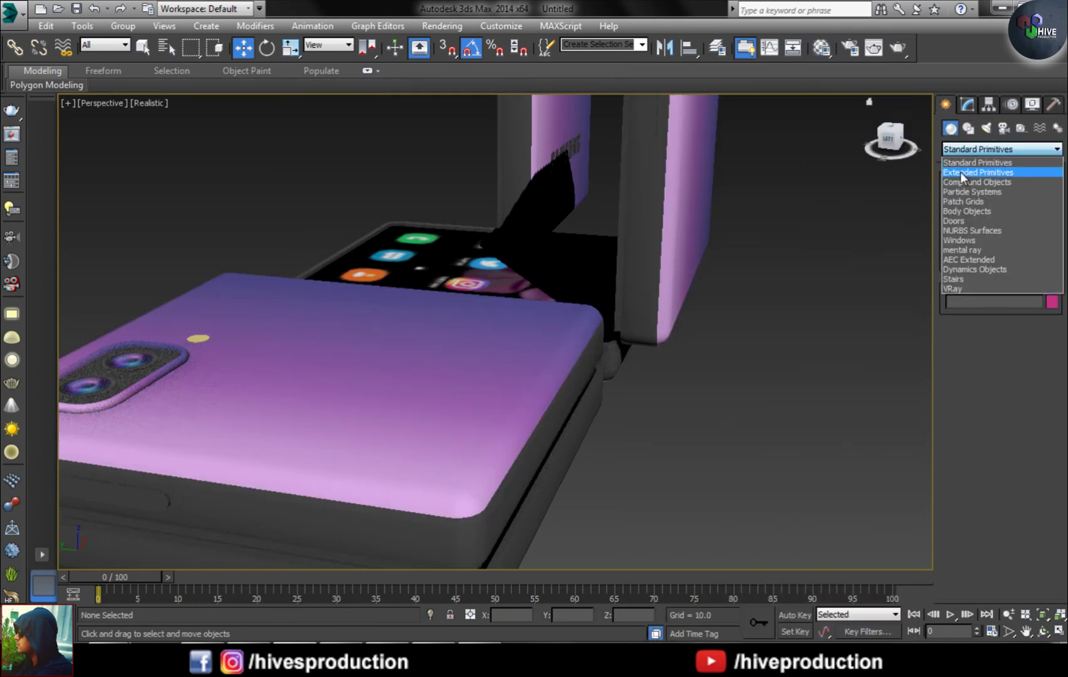
left_click(971, 171)
left_click(972, 215)
key("alt+w")
scroll(768, 243, "up", 6)
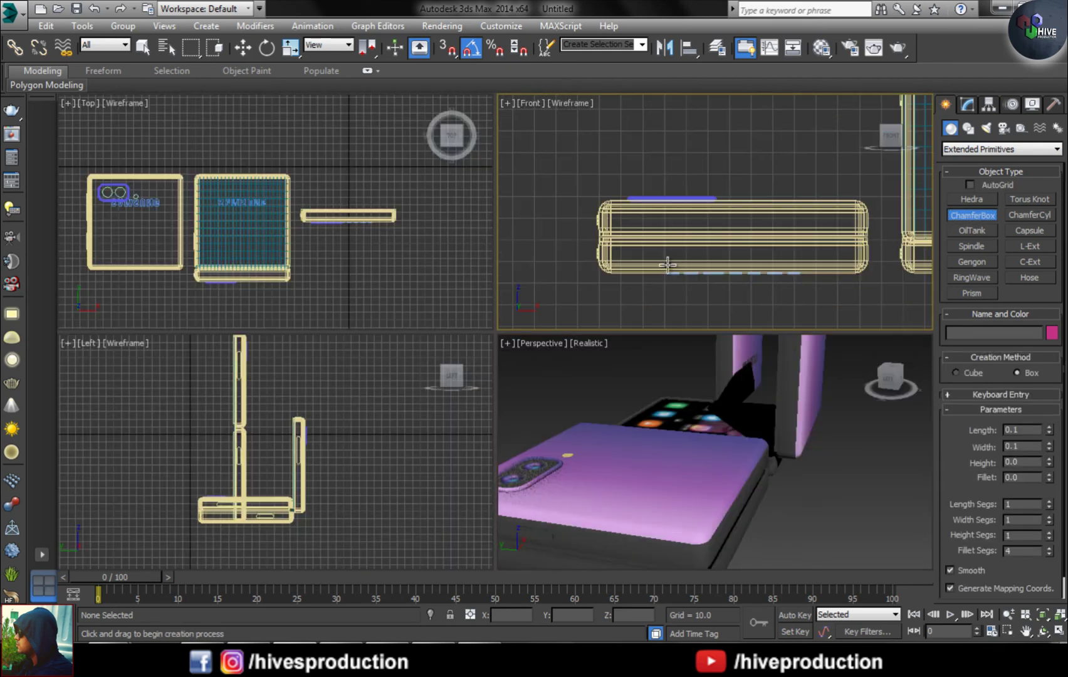
key("alt+w")
left_click_drag(143, 326, 603, 404)
left_click(599, 395)
Step: Slide the ChamferBox back along Y against the phone's side edge
key("w")
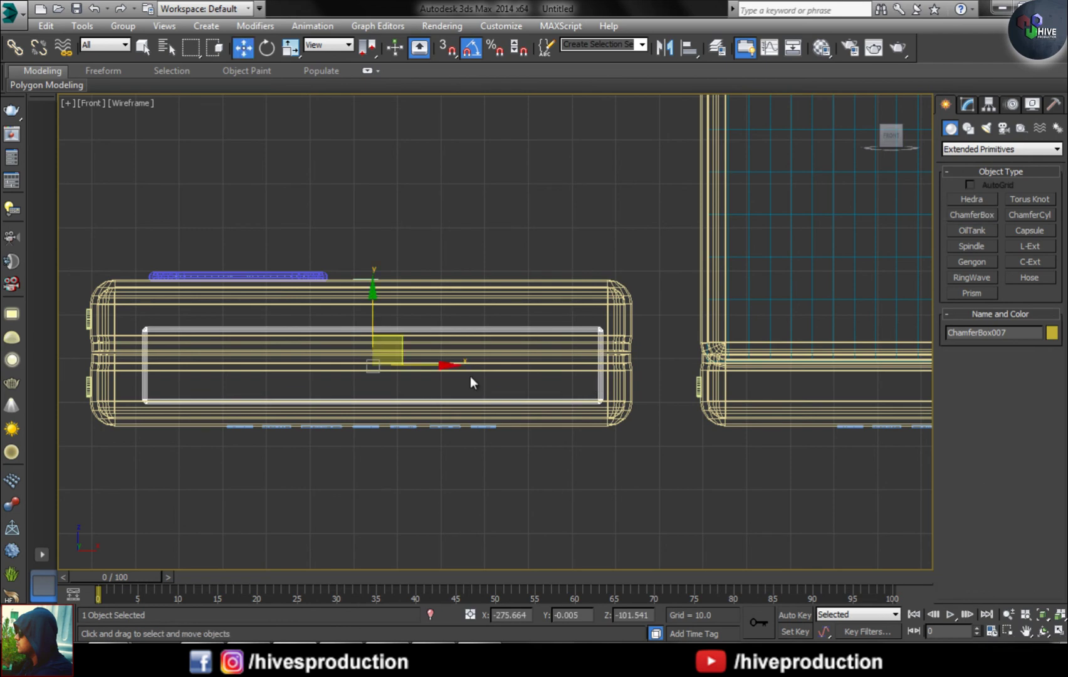
key("alt+w")
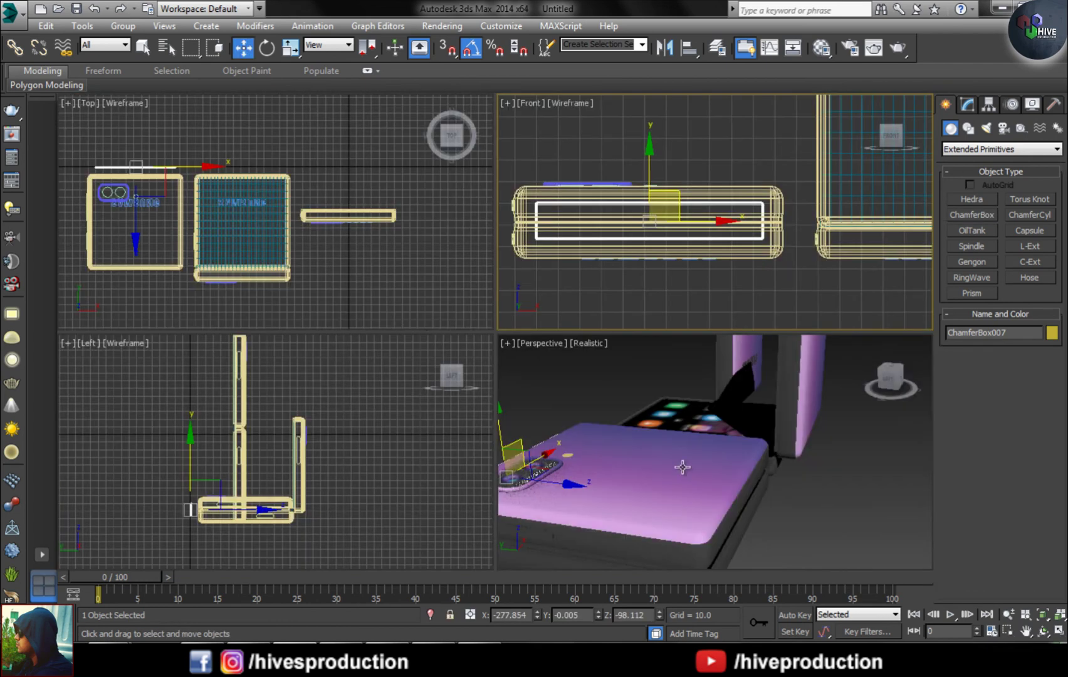
scroll(679, 463, "up", 3)
left_click_drag(515, 406, 837, 491)
scroll(798, 486, "up", 3)
Step: Assign the chrome material to the ChamferBox in the Material Editor
key("m")
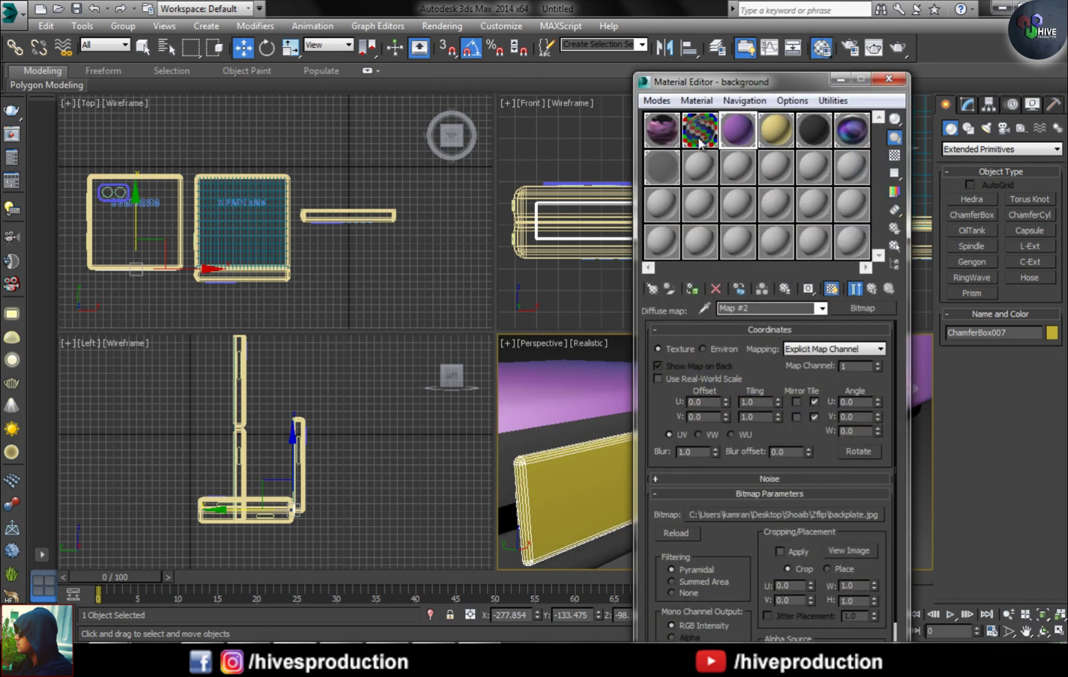
left_click(692, 288)
left_click(888, 81)
left_click(727, 424)
scroll(730, 439, "down", 10)
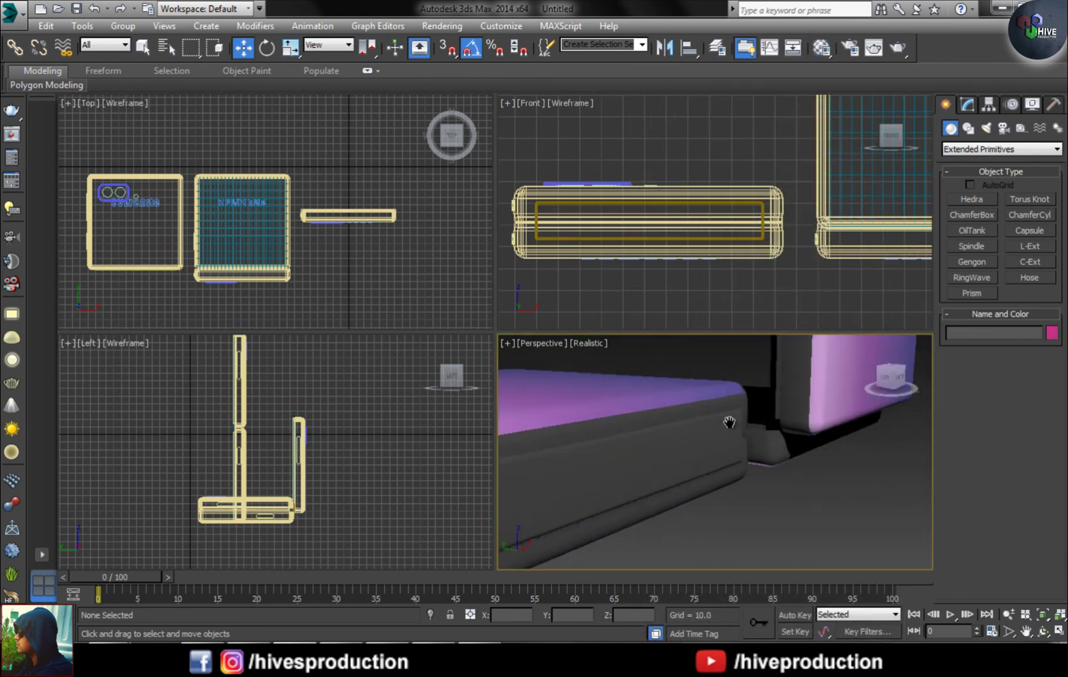
Step: Select the SAMSUNG text and make a copy of it along Y
middle_click_drag(732, 446, 749, 444, "alt")
left_click(751, 442)
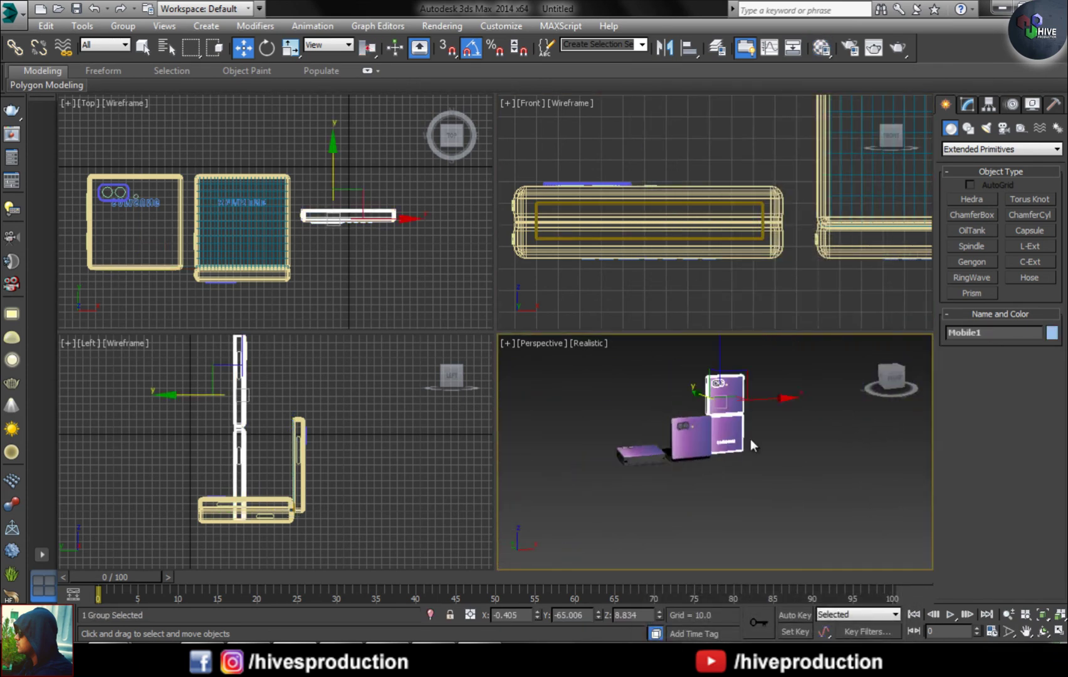
key("alt+w")
middle_click_drag(702, 480, 537, 417, "alt")
scroll(536, 417, "up", 5)
left_click(390, 293)
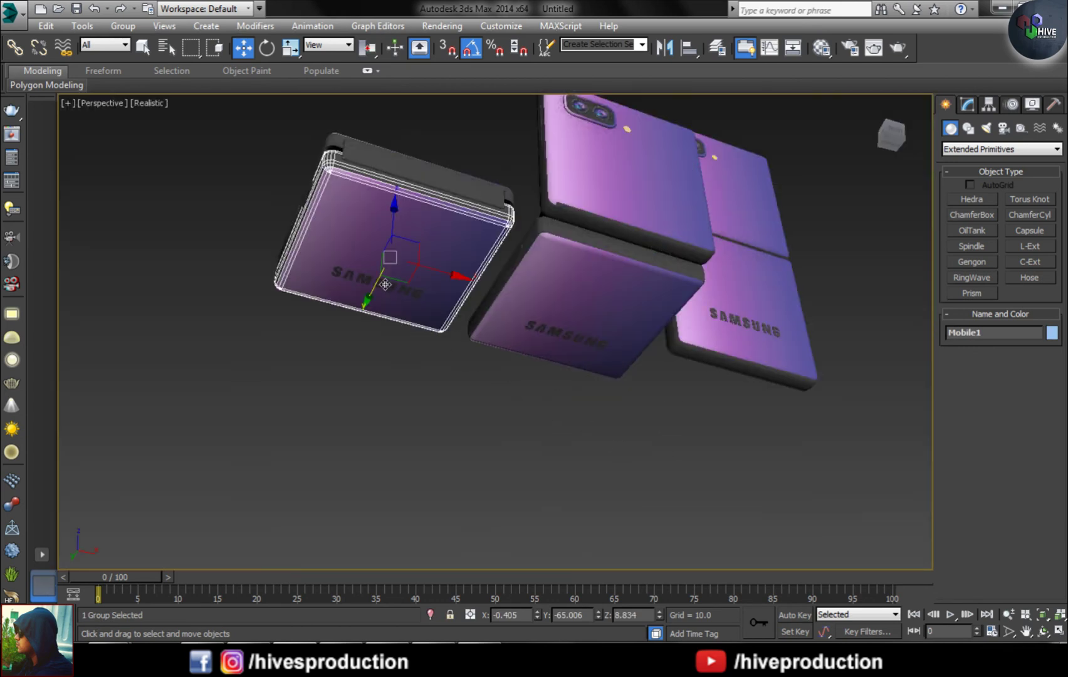
left_click(389, 293)
middle_click_drag(389, 293, 427, 339, "alt")
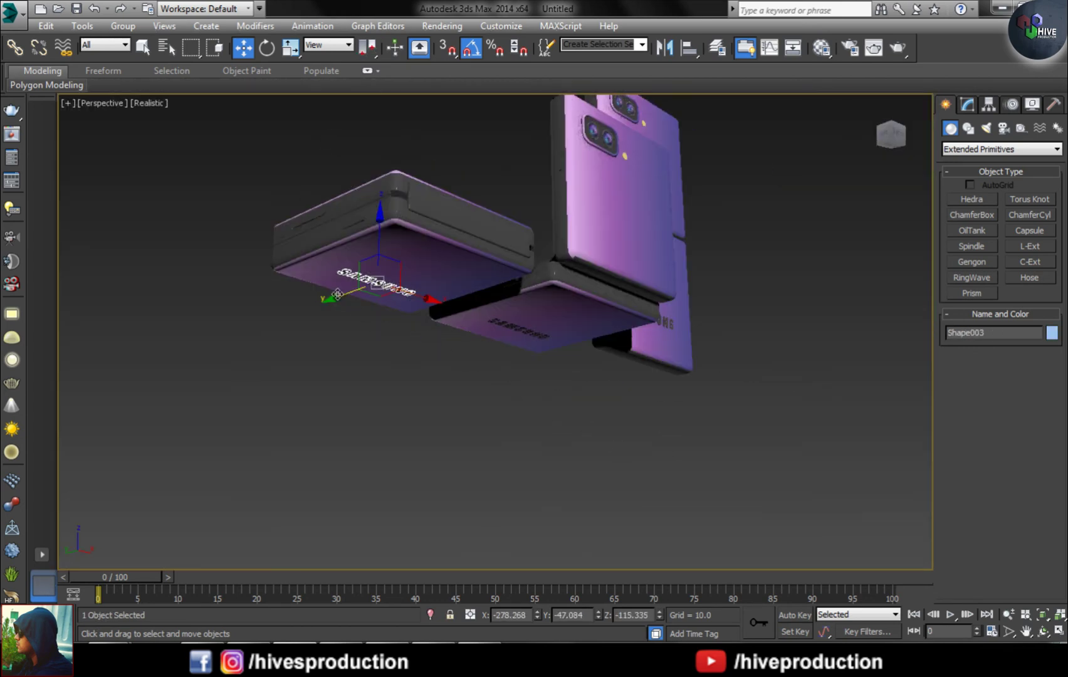
mouse_move(337, 295)
left_mouse_down()
mouse_move(448, 299)
mouse_move(439, 304)
left_mouse_up()
left_click(537, 394)
mouse_move(537, 394)
middle_mouse_down("alt")
mouse_move(477, 333)
mouse_move(452, 336)
middle_mouse_up("alt")
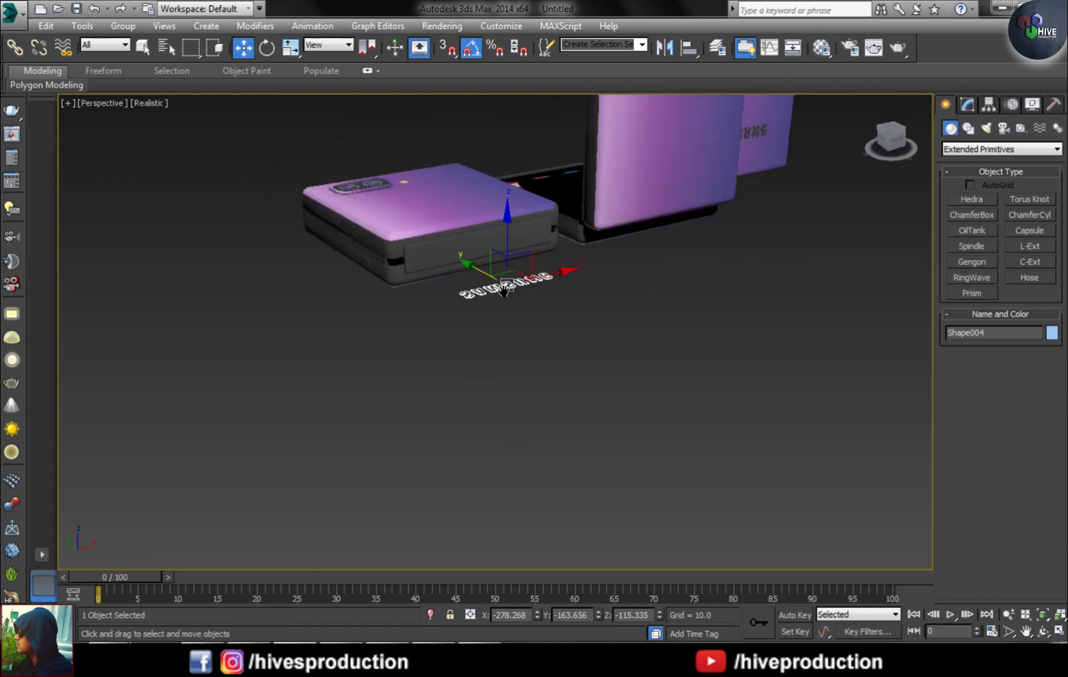
Step: Tip the SAMSUNG copy upright about -85° around X and raise it into the body
key("alt+w")
middle_click(632, 301)
key("alt+w")
key("e")
key("alt+w")
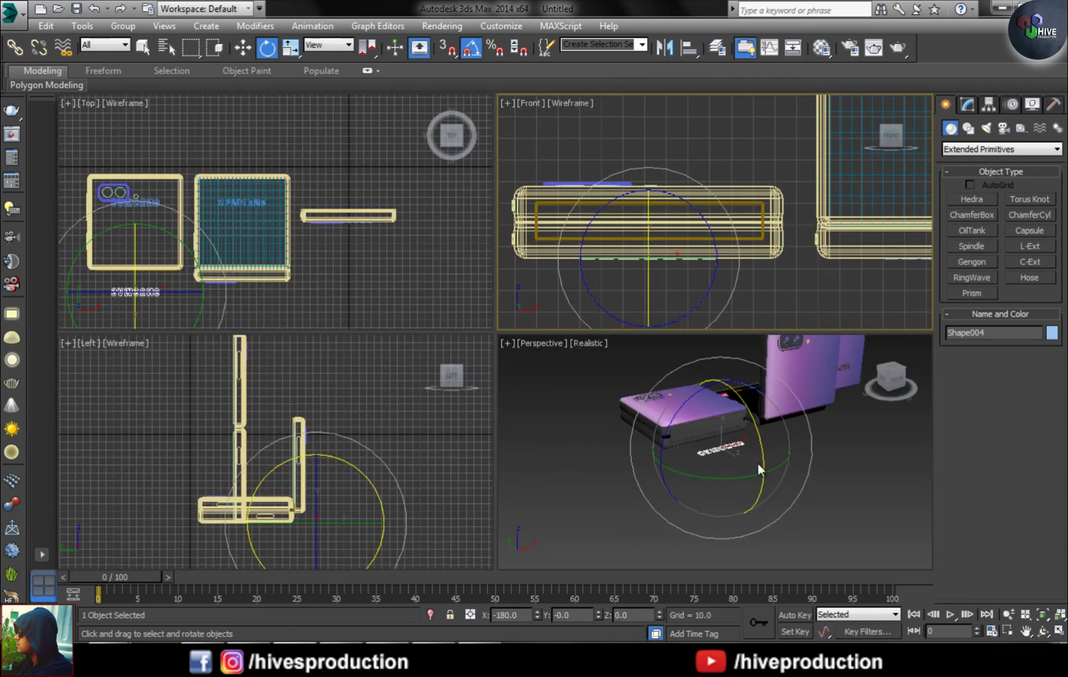
middle_click(760, 454)
left_click_drag(761, 447, 742, 386)
key("w")
left_click_drag(663, 257, 662, 223)
Step: Shrink the SAMSUNG copy with uniform scaling in the Front view
key("alt+w")
scroll(366, 320, "up", 2)
key("r")
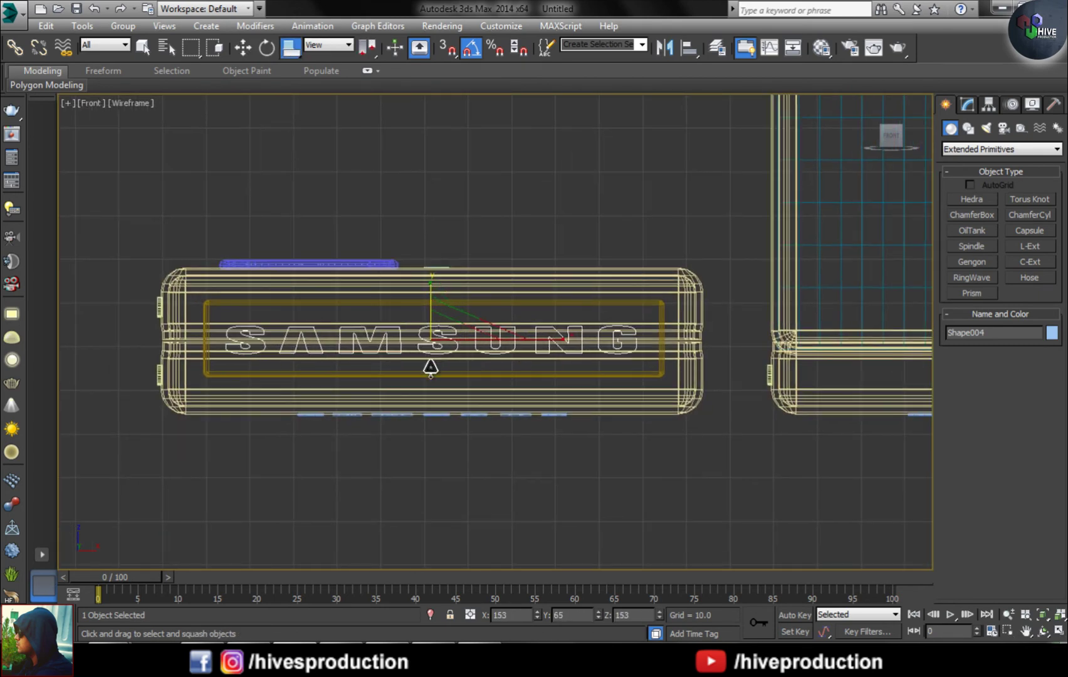
left_click_drag(290, 47, 290, 70)
left_click_drag(425, 345, 436, 374)
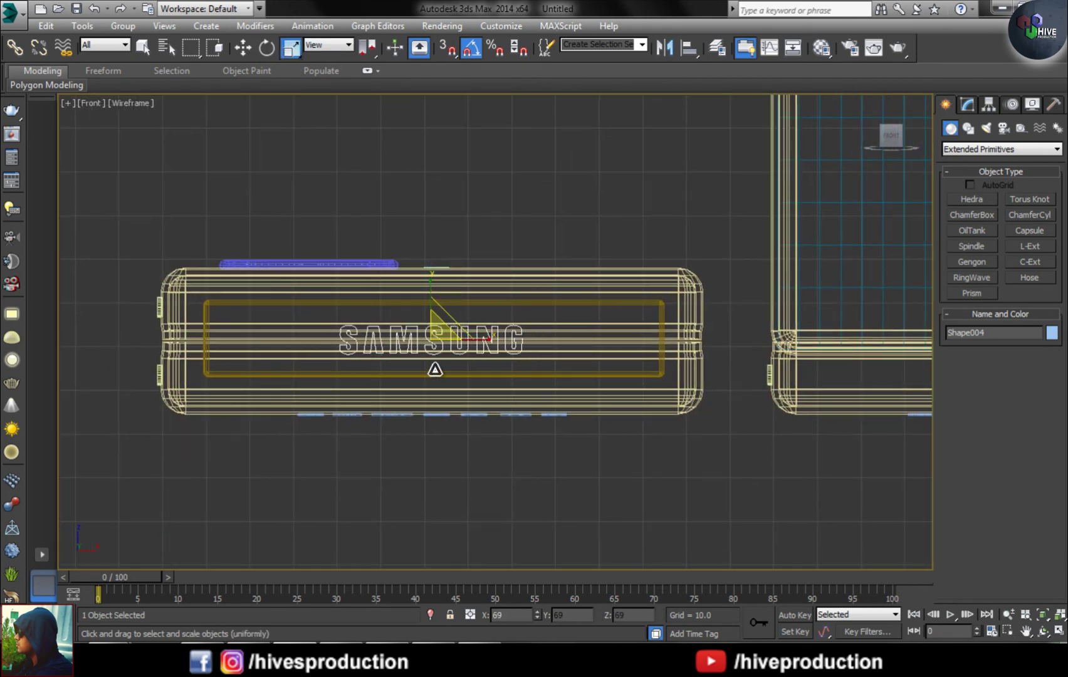
Step: Slide the smaller logo onto the closed phone's side panel and check it with edged faces
key("w")
key("p")
key("z")
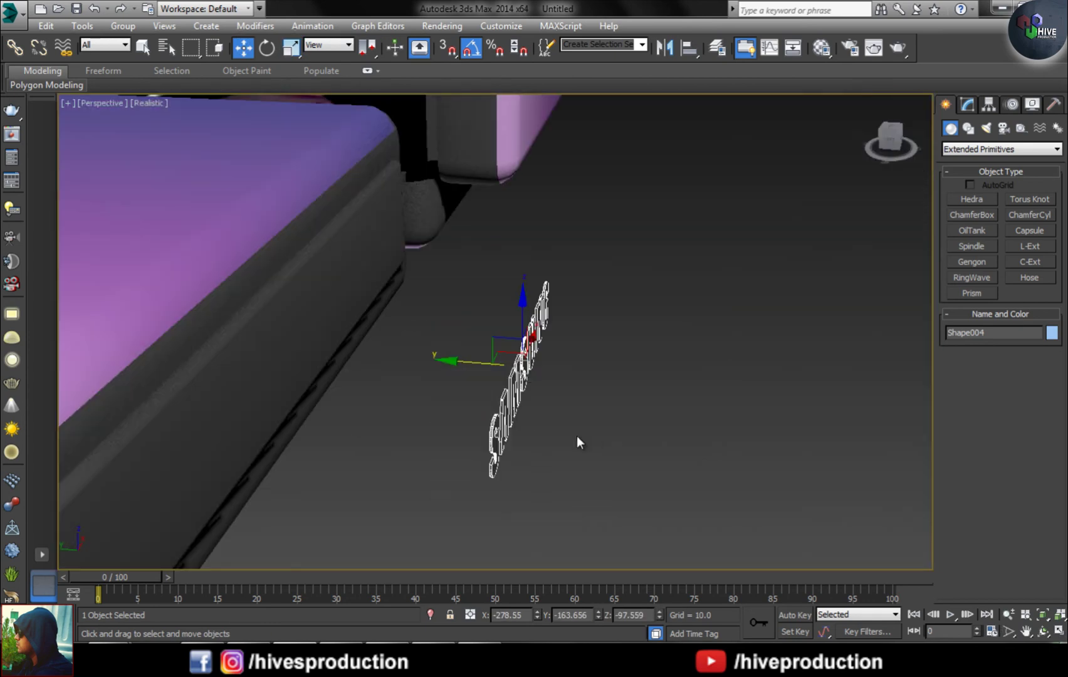
left_click_drag(584, 319, 353, 319)
left_click(551, 393)
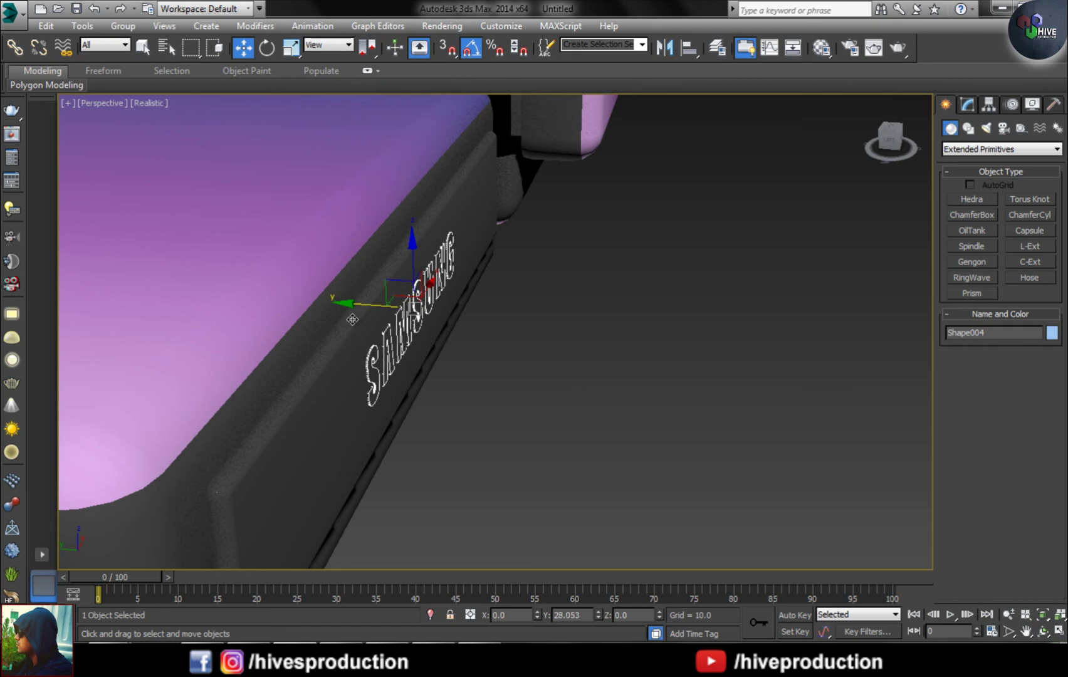
scroll(550, 393, "down", 3)
mouse_move(550, 393)
middle_mouse_down("alt")
mouse_move(538, 463)
mouse_move(625, 440)
mouse_move(541, 438)
mouse_move(501, 468)
middle_mouse_up("alt")
scroll(538, 462, "down", 2)
key("F4")
Step: In the Top view, turn the closed phone 180° and move it next to the folded one
scroll(501, 467, "down", 4)
key("alt+w")
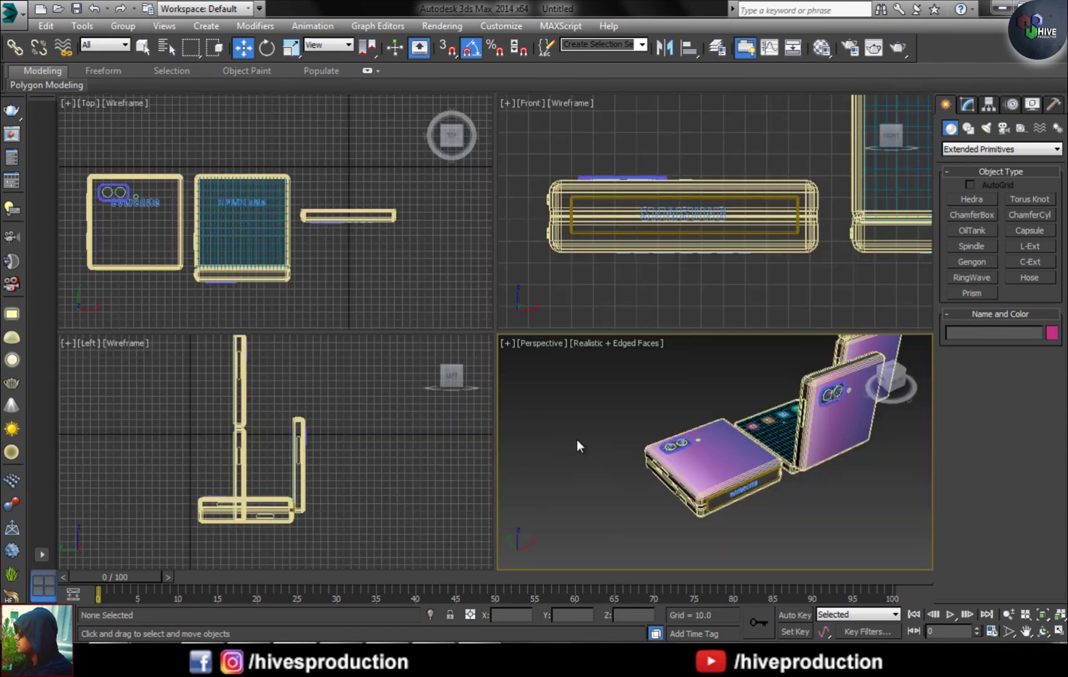
left_click(107, 238)
key("alt+w")
left_click_drag(280, 475, 280, 475)
key("e")
left_click_drag(257, 294, 170, 219)
key("w")
left_click_drag(188, 341, 259, 342)
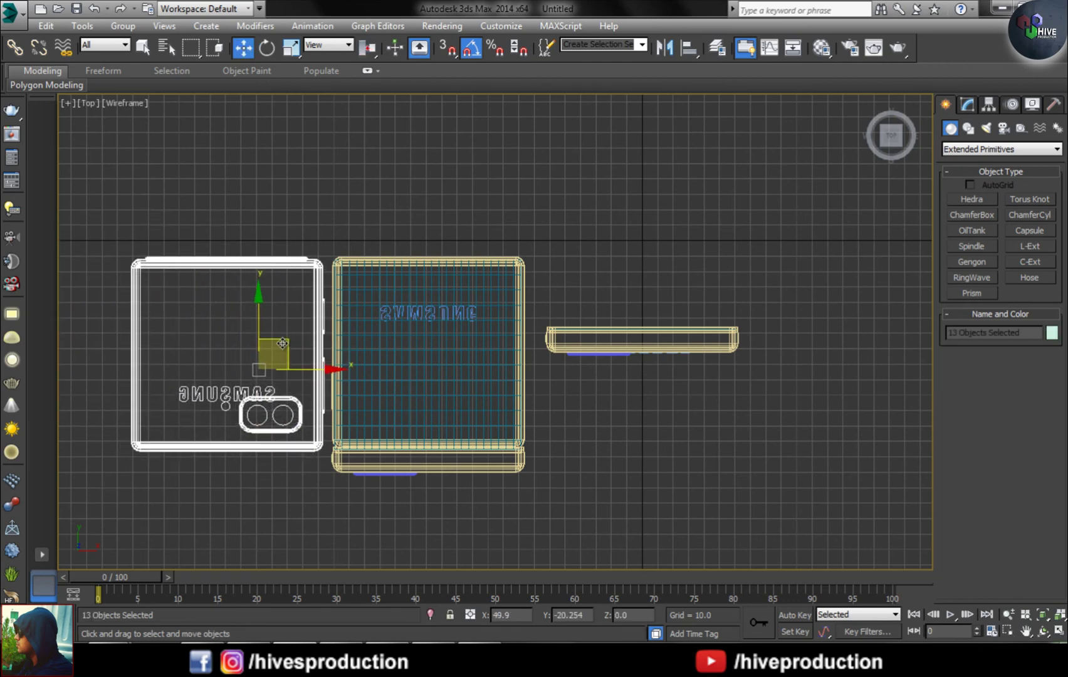
Step: Rotate the Mobile1 group about 35° counter-clockwise and move it down-left
left_click_drag(551, 272, 620, 341)
key("e")
left_click_drag(700, 327, 690, 290)
key("w")
left_click_drag(637, 321, 625, 392)
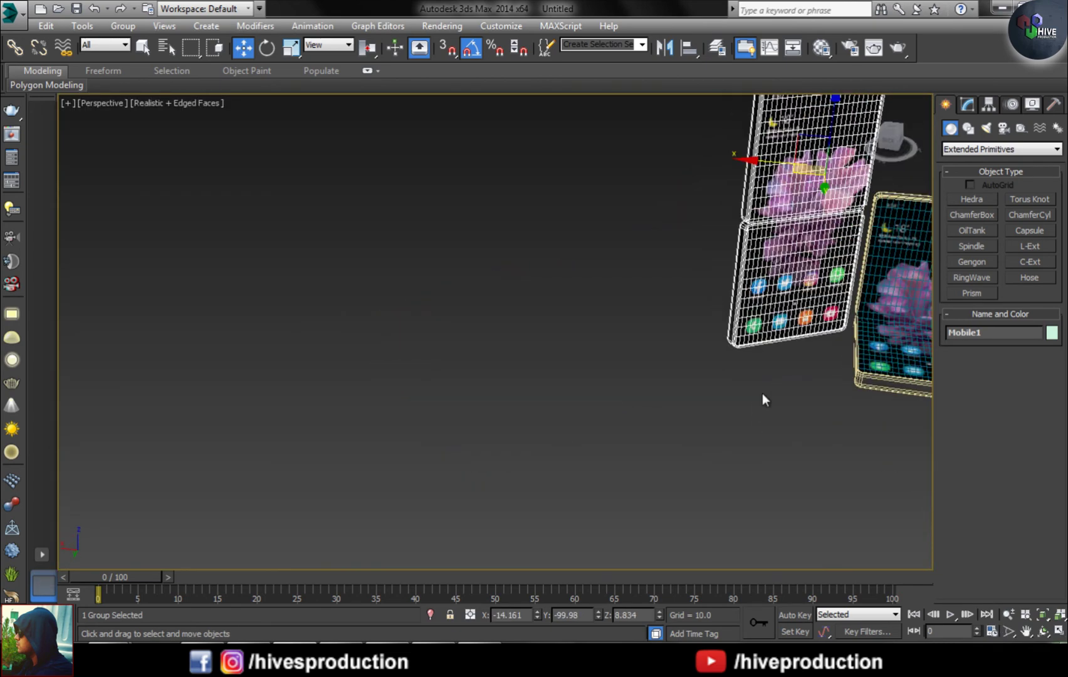
middle_click_drag(560, 430, 543, 439, "alt")
left_click(655, 350)
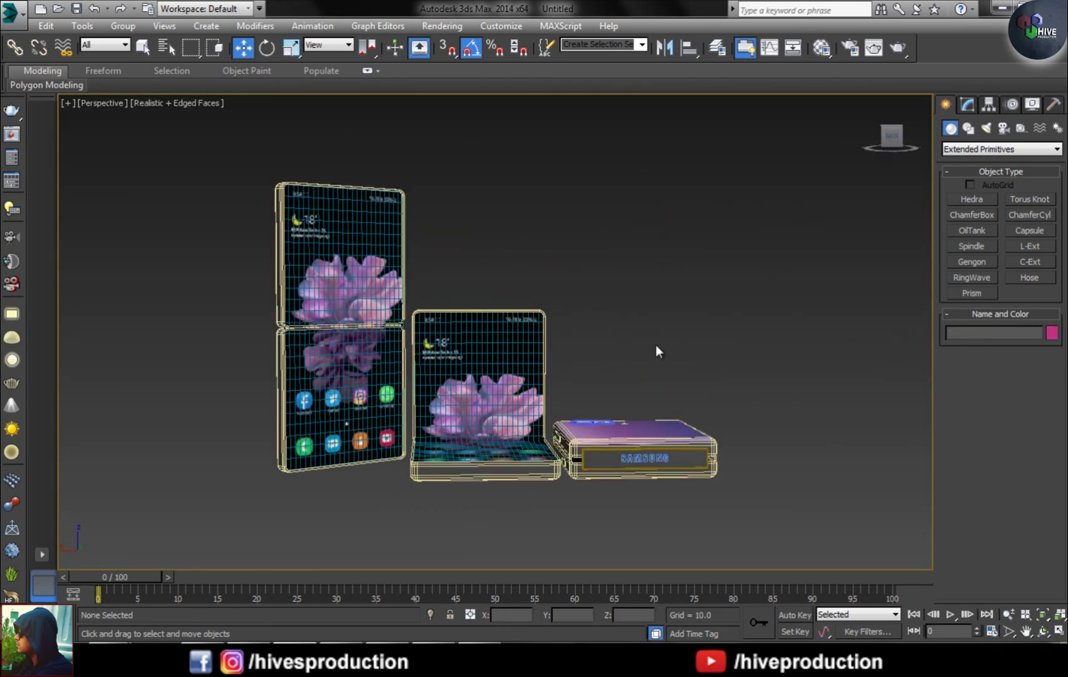
key("F4")
key("alt+z")
scroll(581, 418, "up", 3)
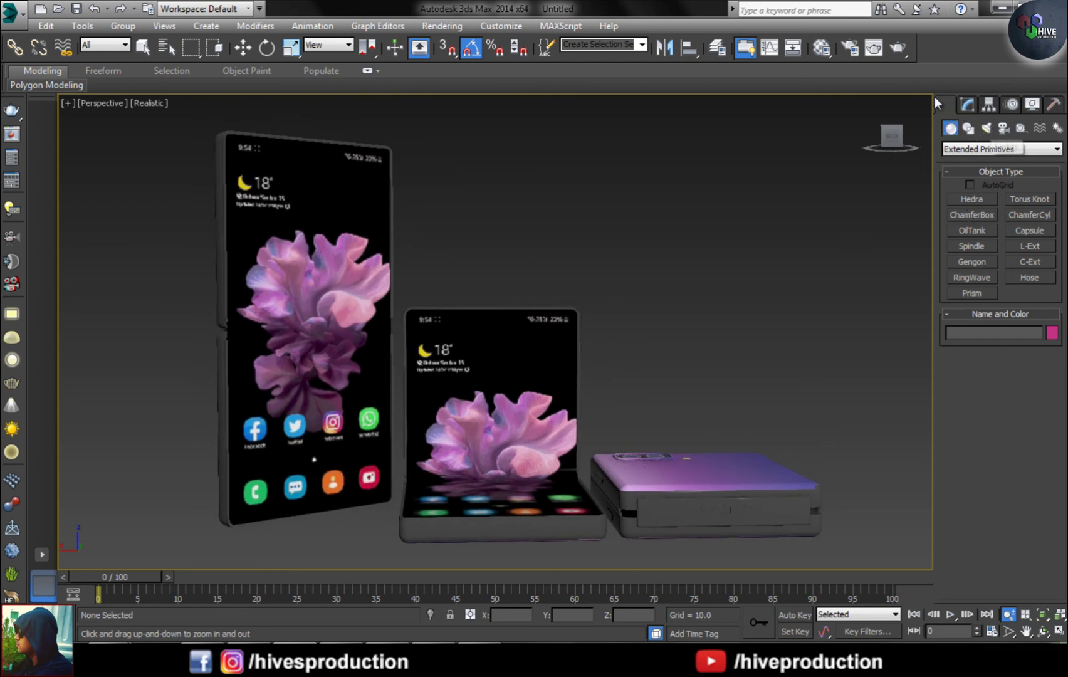
Step: In Render Setup's V-Ray GI tab, switch to Expert mode, check Enable GI and review engine choices
left_click(442, 26)
left_click(479, 60)
left_click(380, 77)
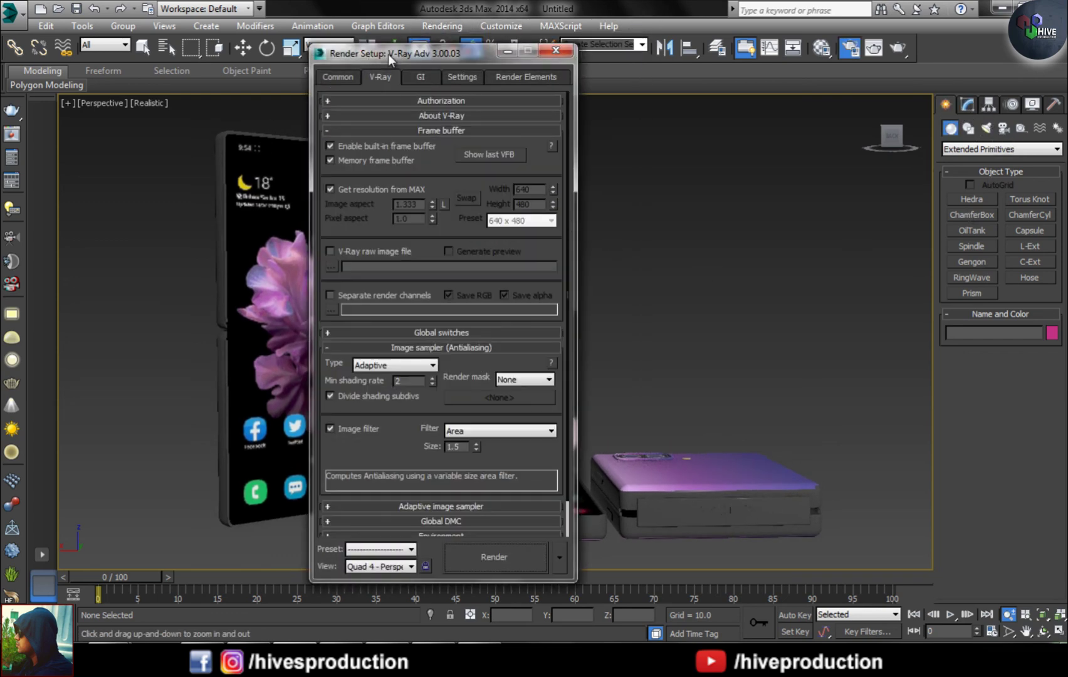
left_click(420, 77)
right_click(522, 116)
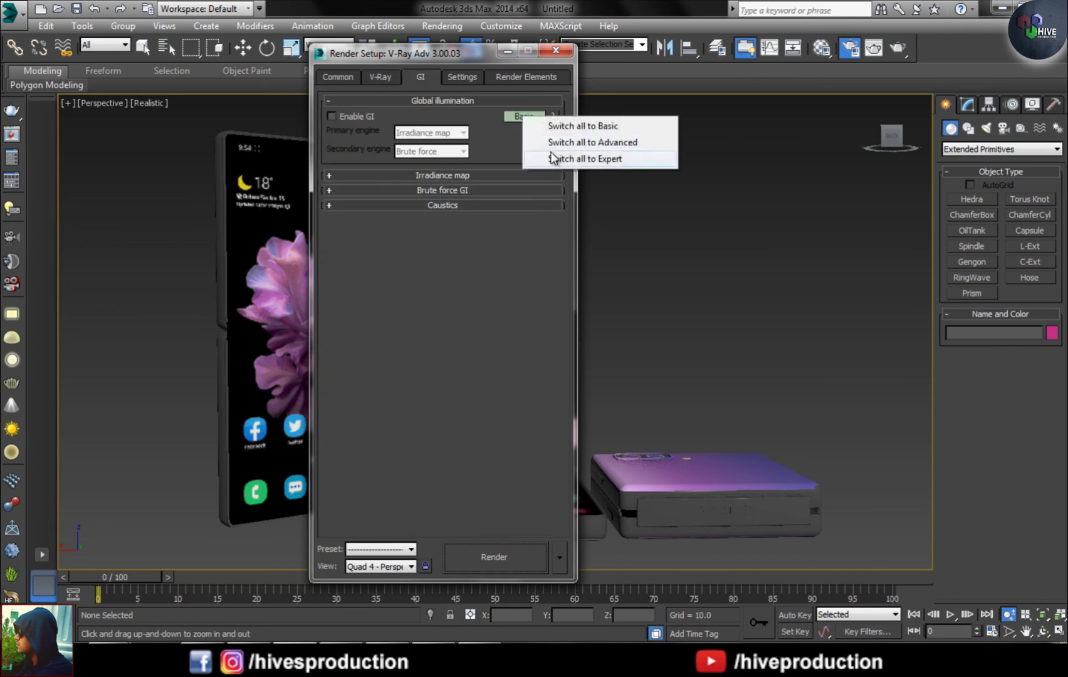
left_click(552, 157)
left_click(331, 116)
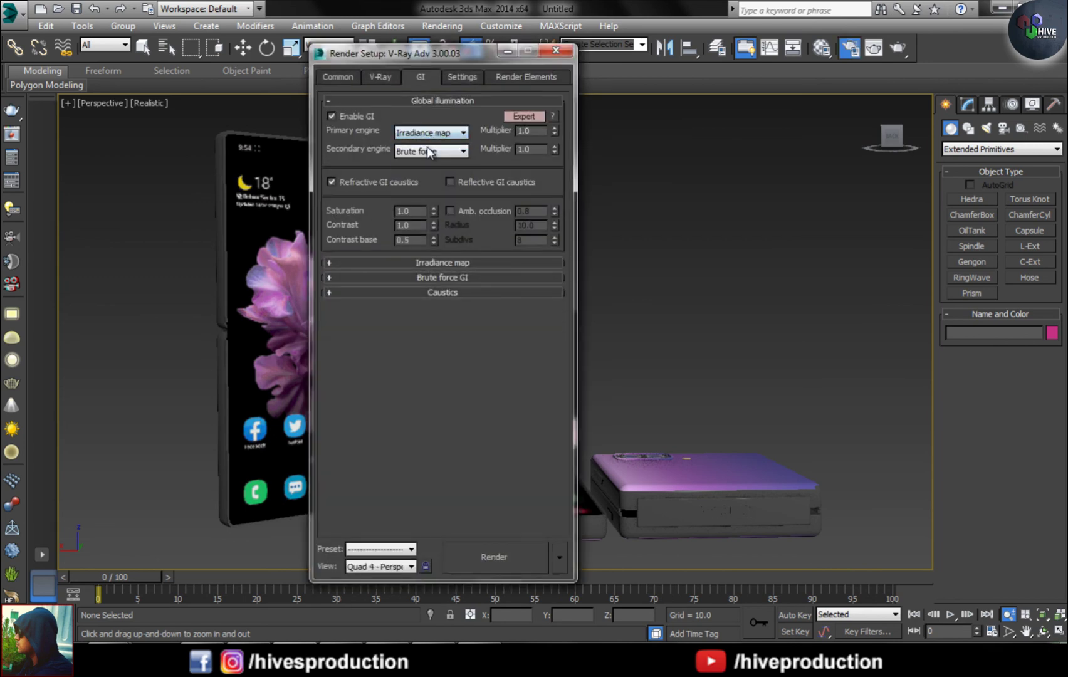
left_click(431, 151)
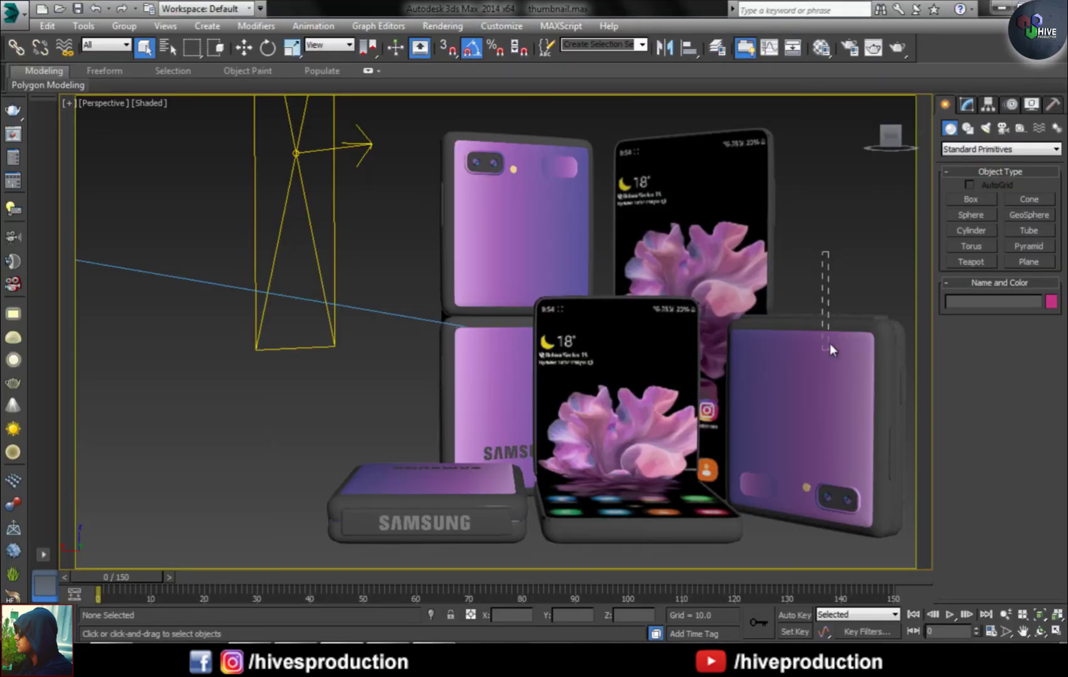
Step: Show four viewports and review VRayLight002 and VRayLight001 parameters in the Modify panel
left_click(830, 349)
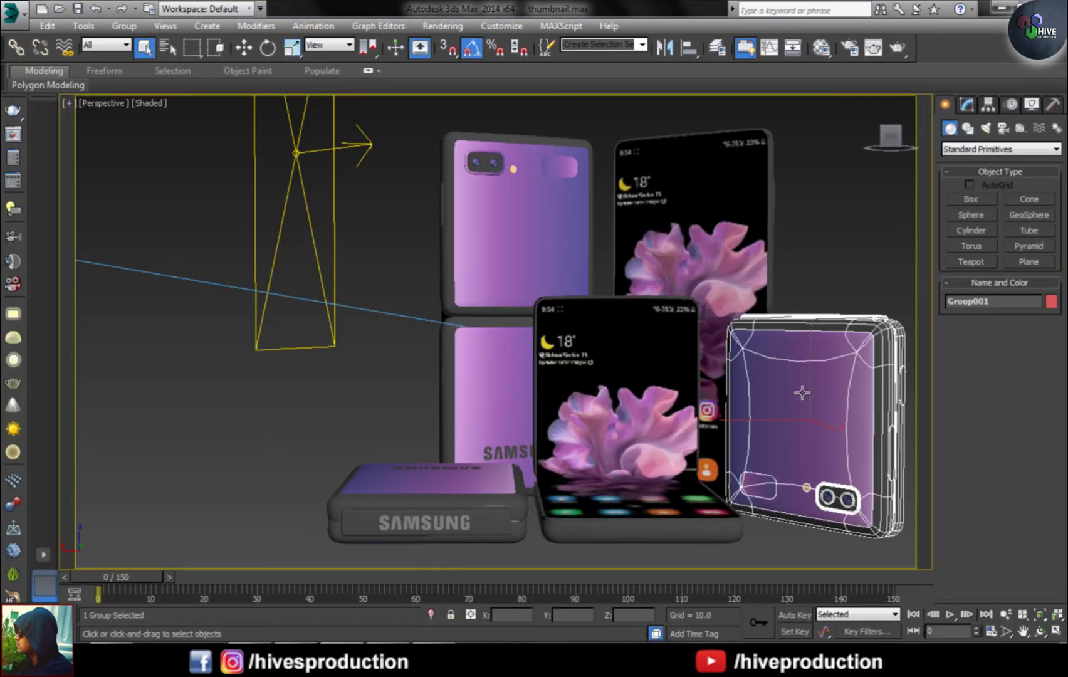
key("alt+w")
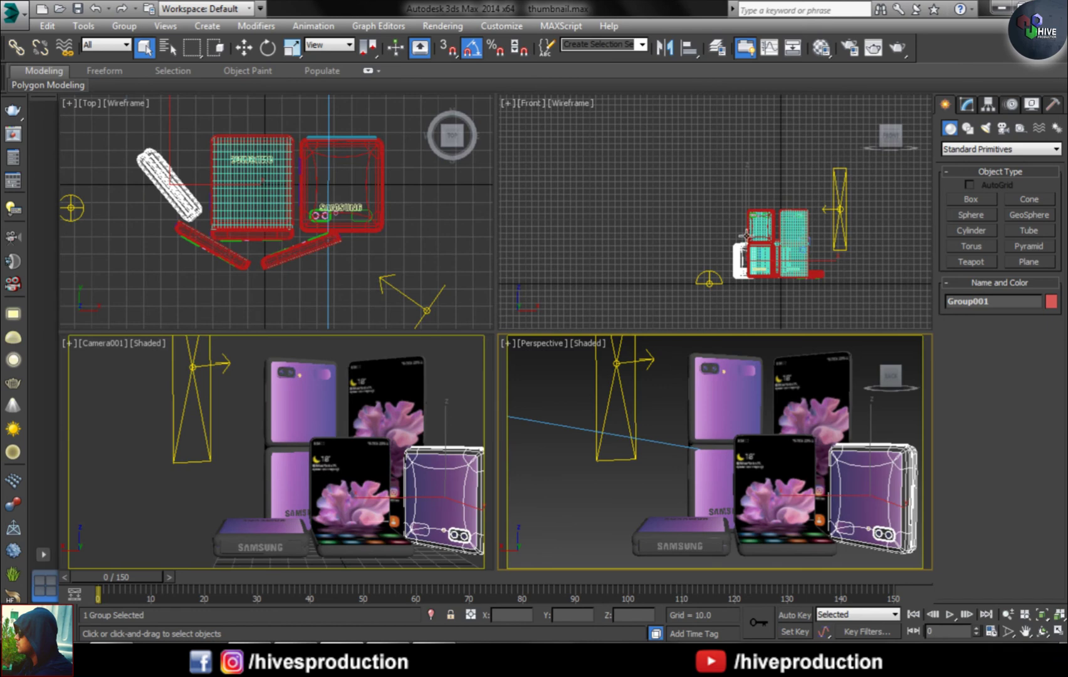
left_click(607, 287)
left_click(81, 207)
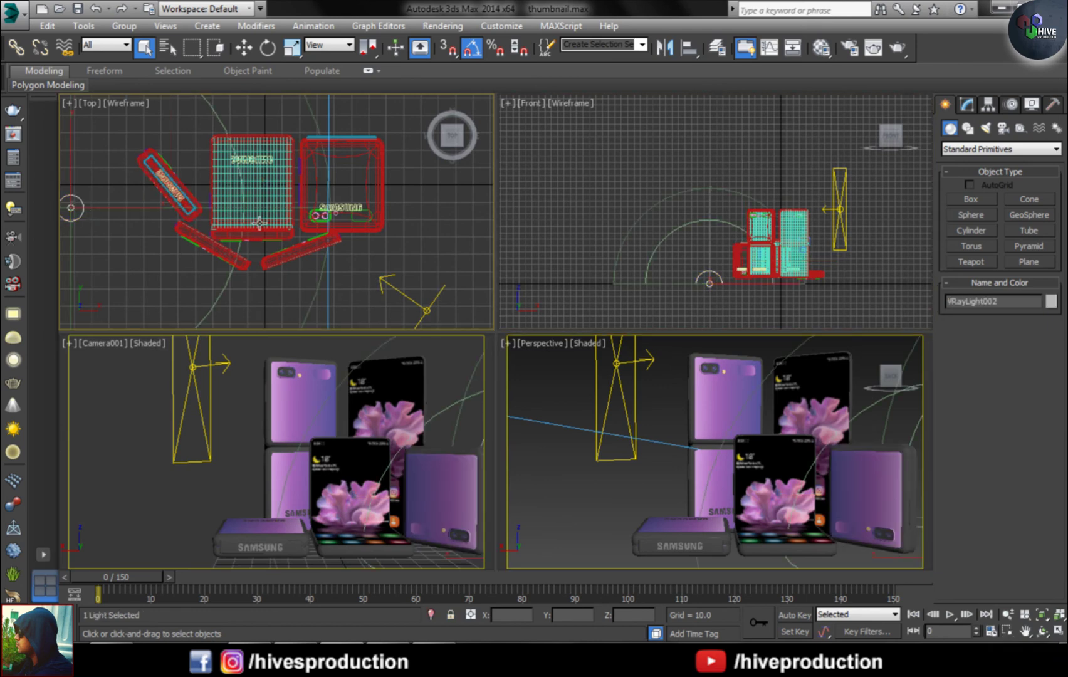
left_click(968, 104)
scroll(1033, 397, "down", 3)
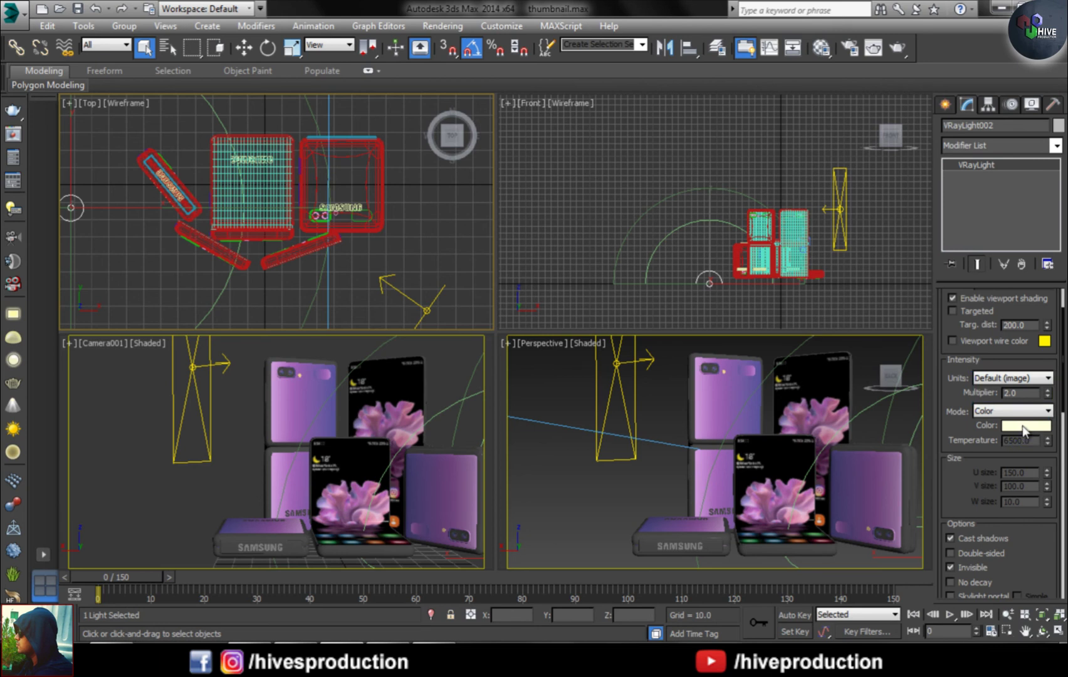
left_click(841, 210)
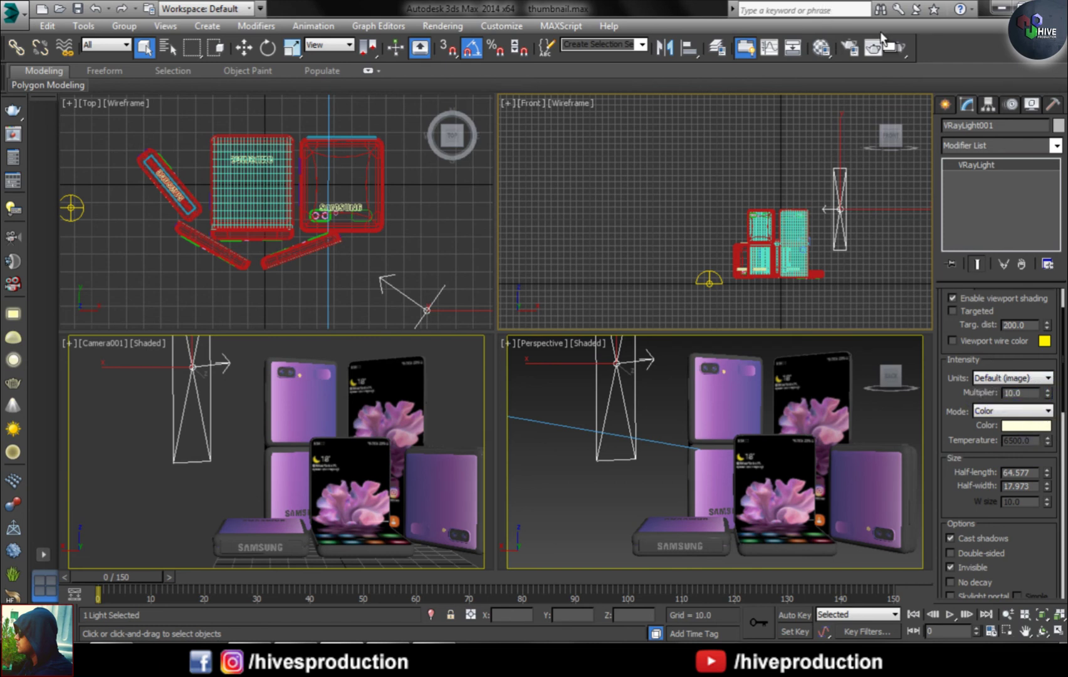
Step: Briefly check the Material Editor, then bring up Render Setup with its 1920×1080 output
left_click(821, 48)
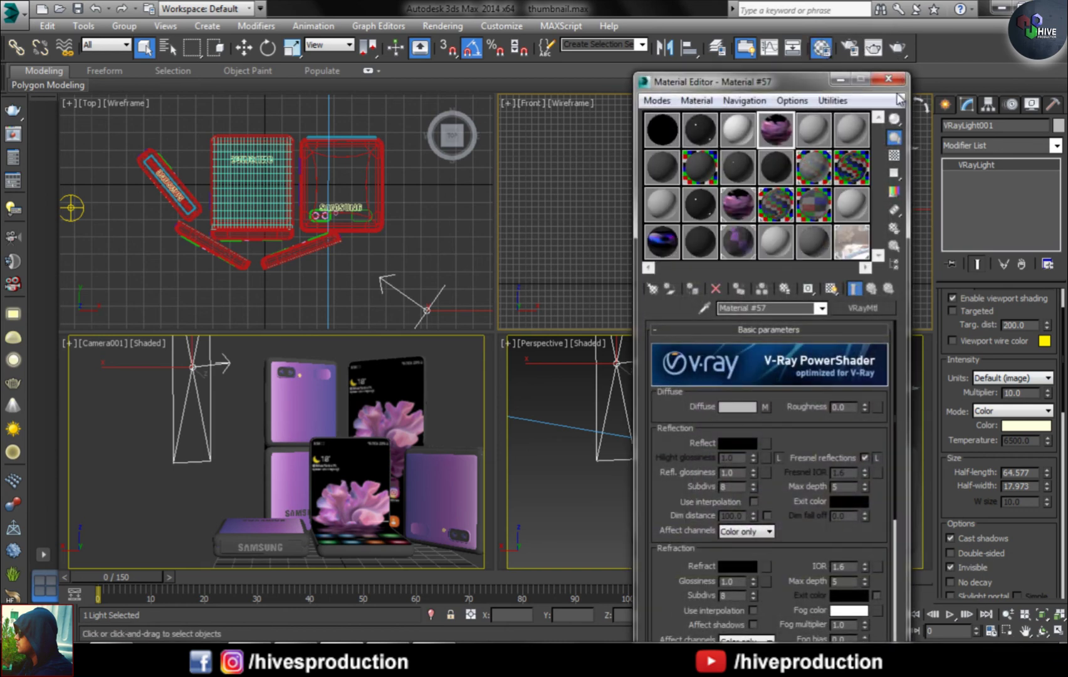
left_click(857, 78)
left_click(849, 49)
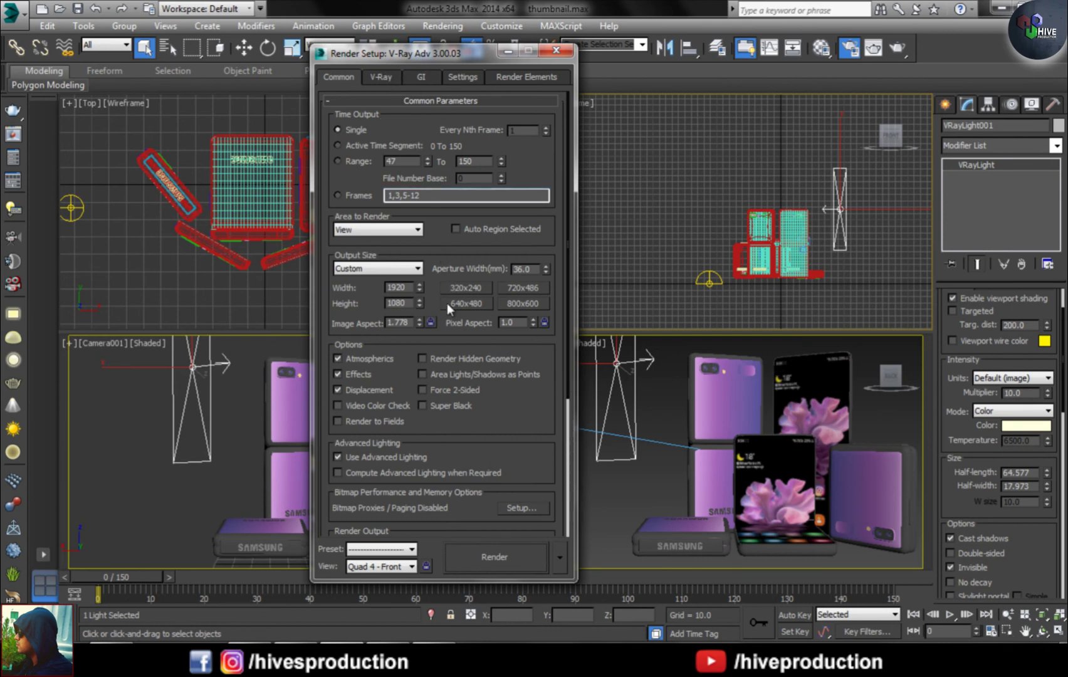
Step: Review the V-Ray image sampler and filter settings and the Environment rollout
left_click(378, 78)
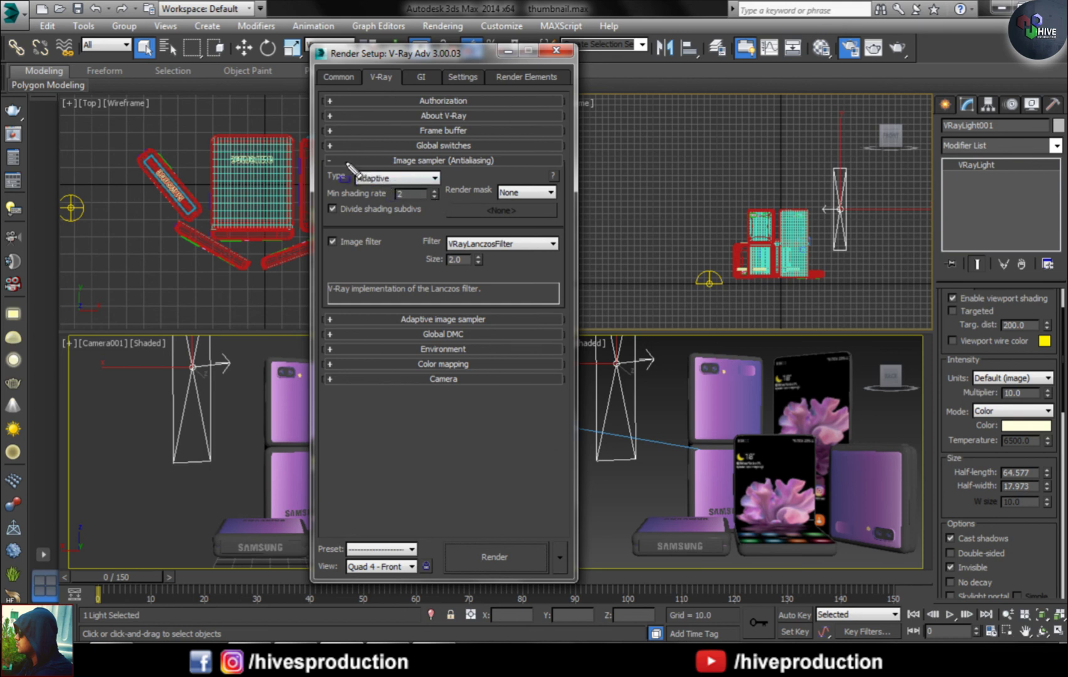
mouse_move(345, 162)
left_mouse_down()
mouse_move(450, 200)
mouse_move(527, 260)
mouse_move(560, 261)
left_mouse_up()
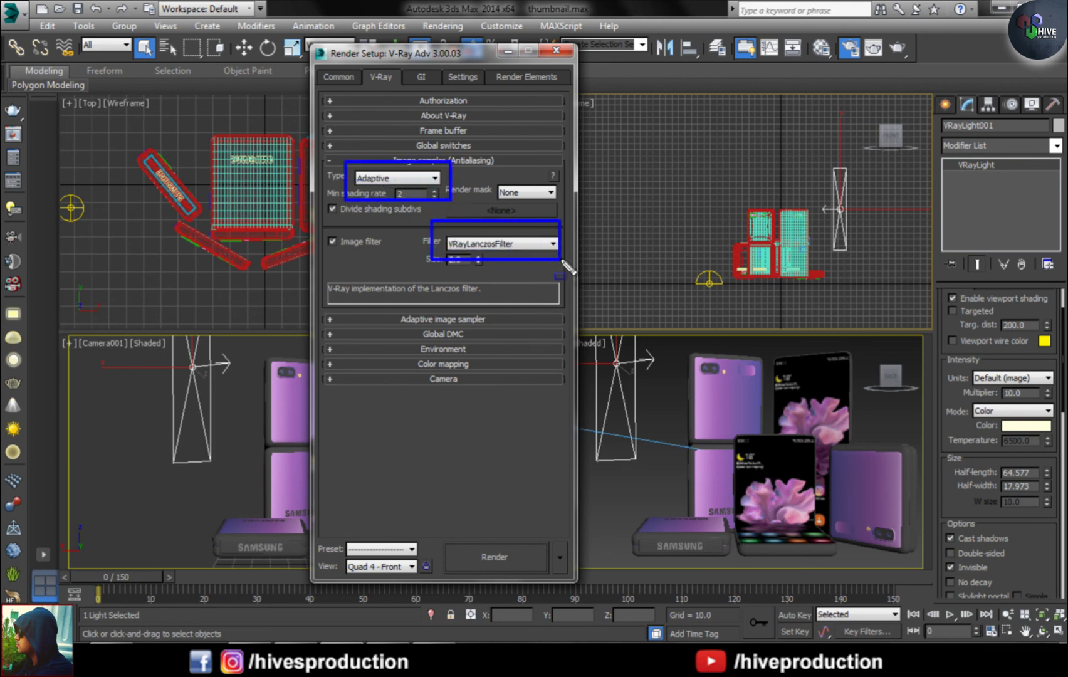
key("Escape")
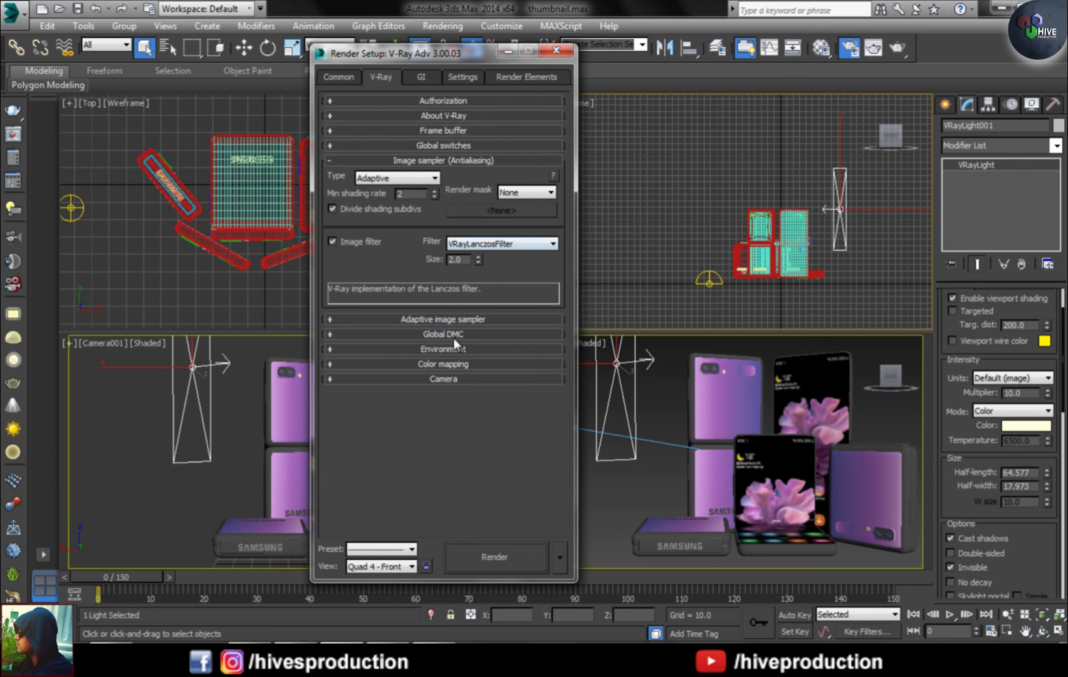
left_click(426, 350)
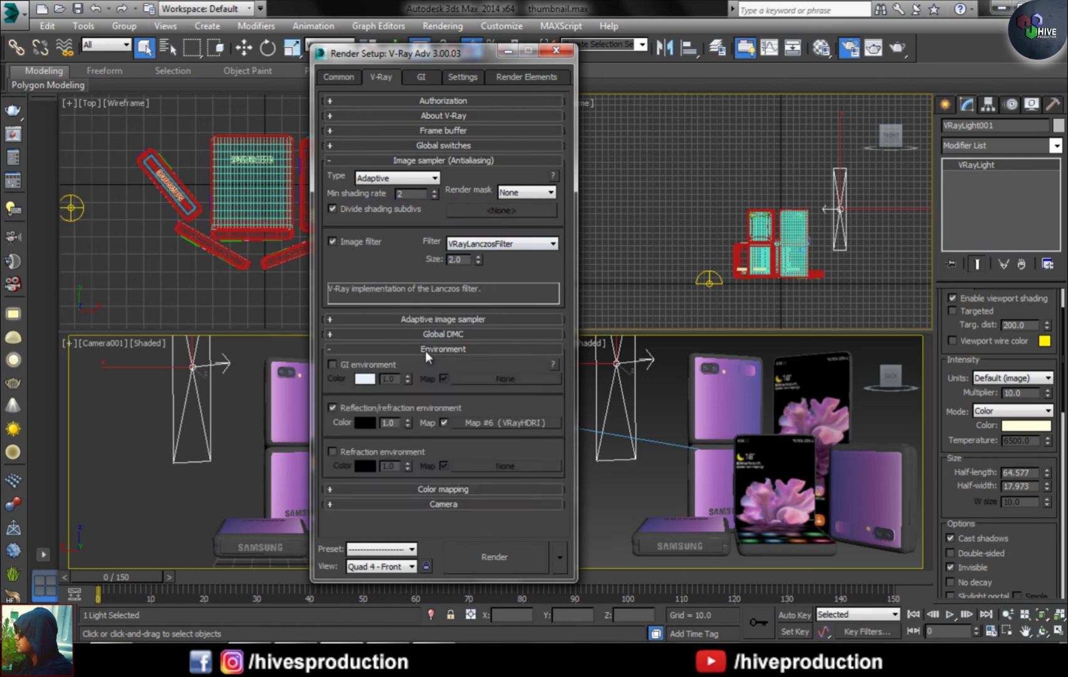
left_click_drag(429, 405, 568, 440)
key("Escape")
left_click(424, 350)
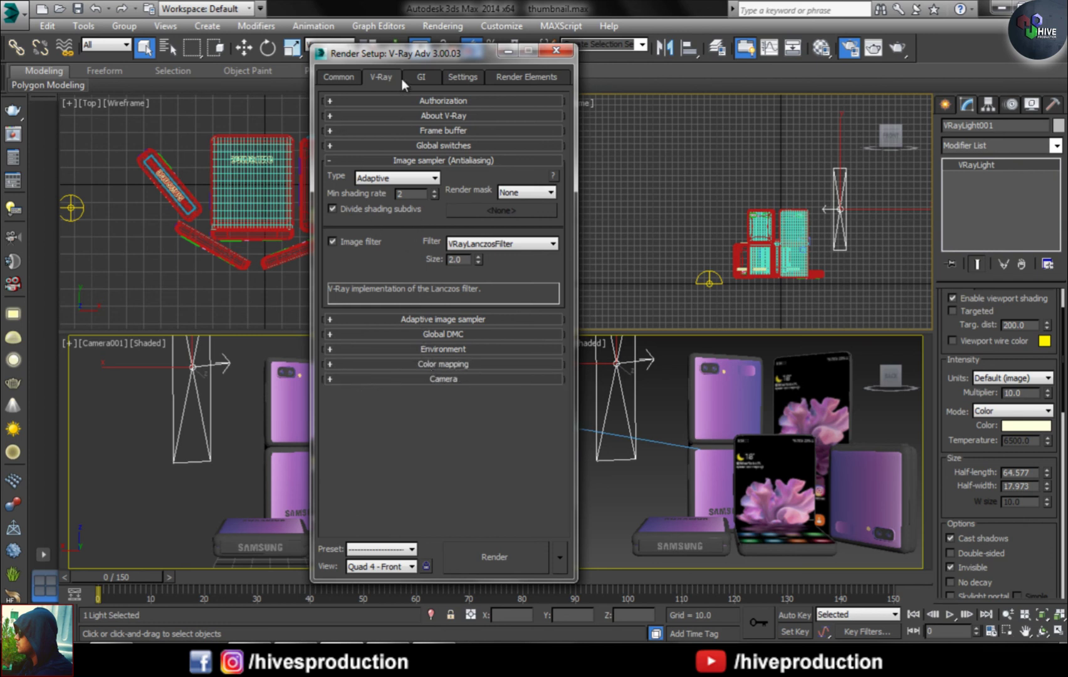
Step: Set the secondary GI engine to Light cache and inspect the Irradiance map settings
left_click(419, 78)
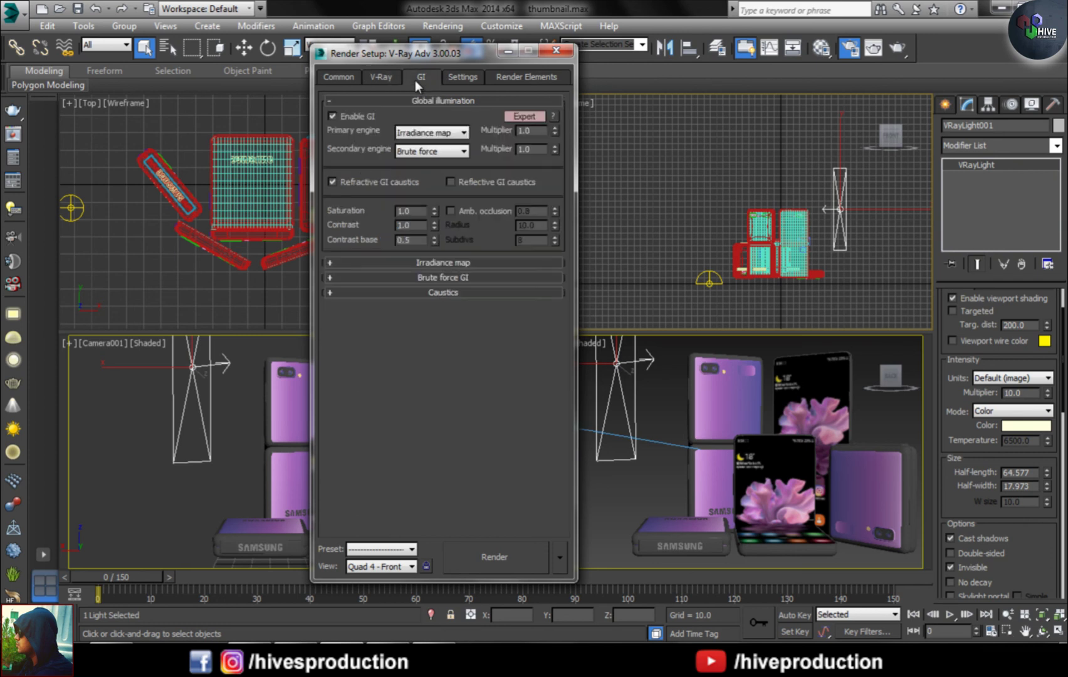
left_click(432, 151)
left_click(418, 194)
left_click_drag(383, 116, 482, 185)
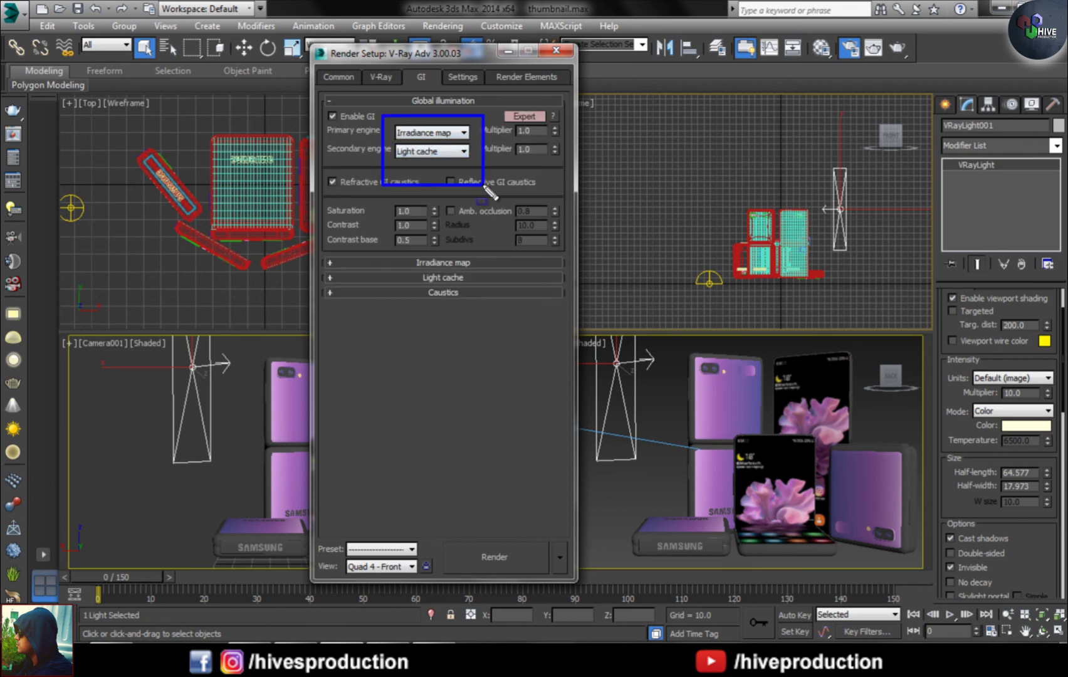
key("Escape")
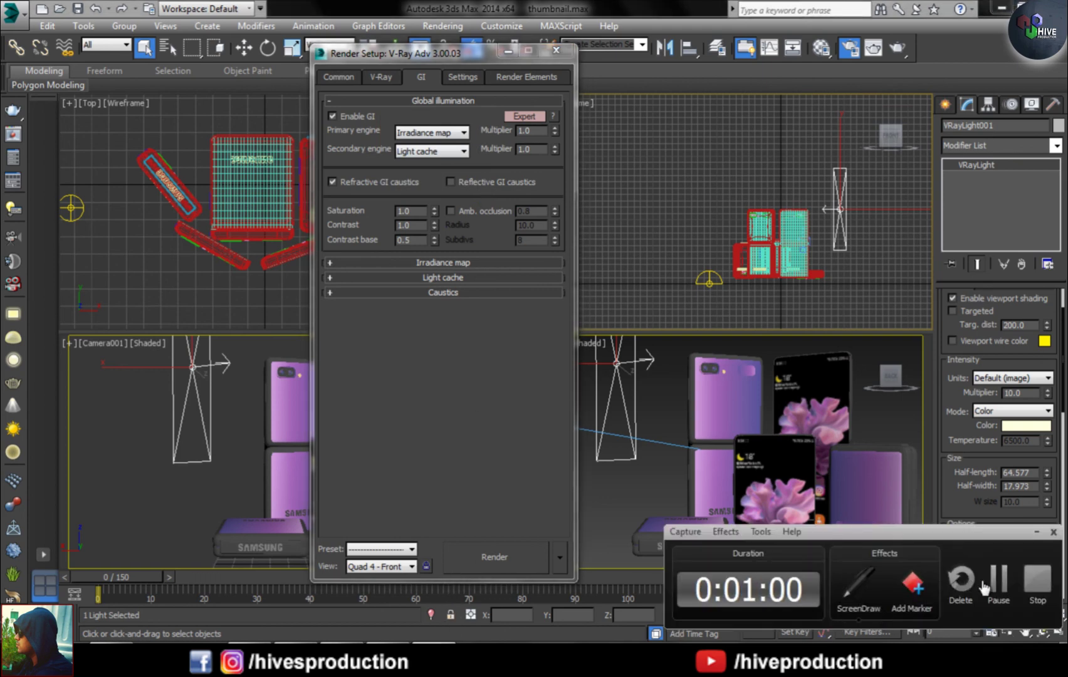
left_click(385, 262)
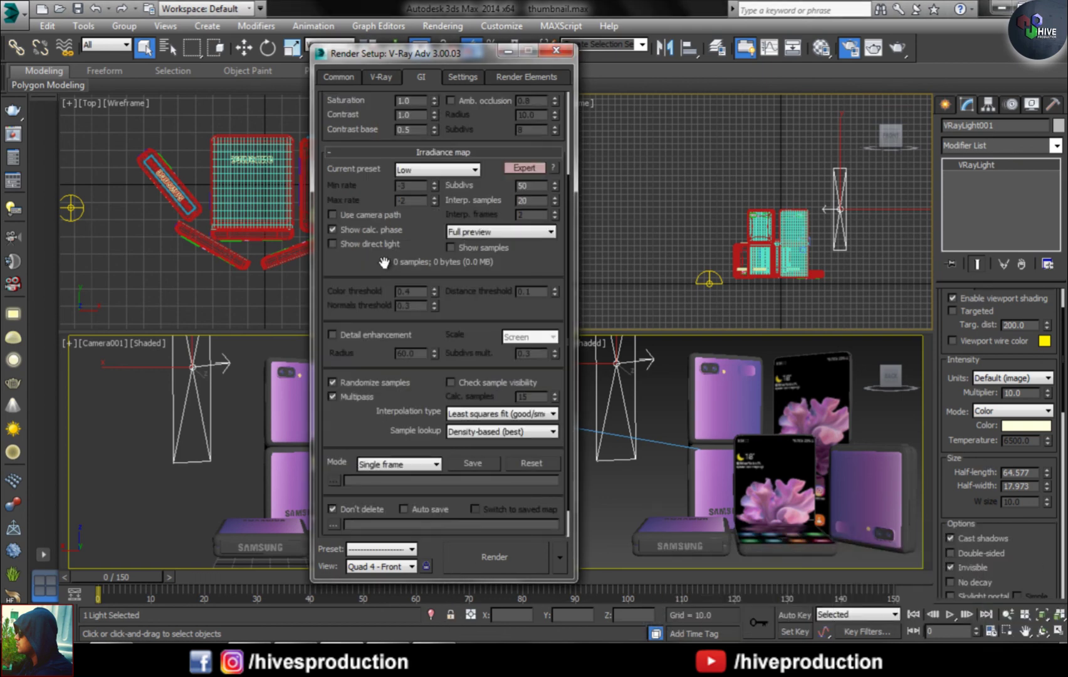
Step: Review the V-Ray system settings and Render Elements list, then close Render Setup
left_click(460, 81)
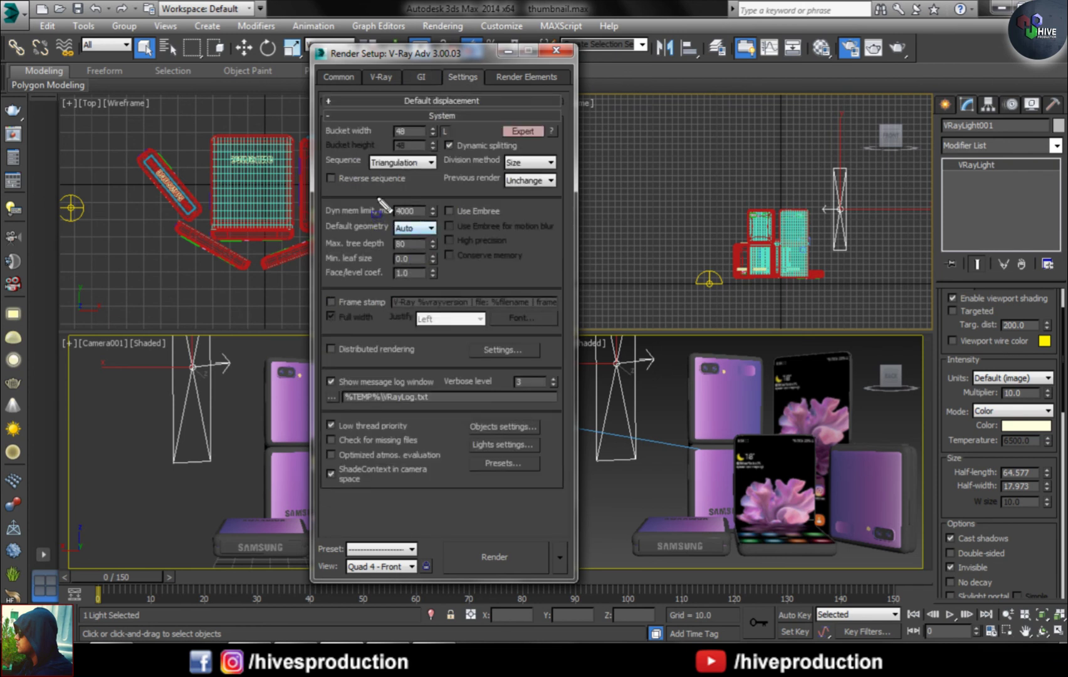
left_click_drag(377, 197, 438, 220)
key("Escape")
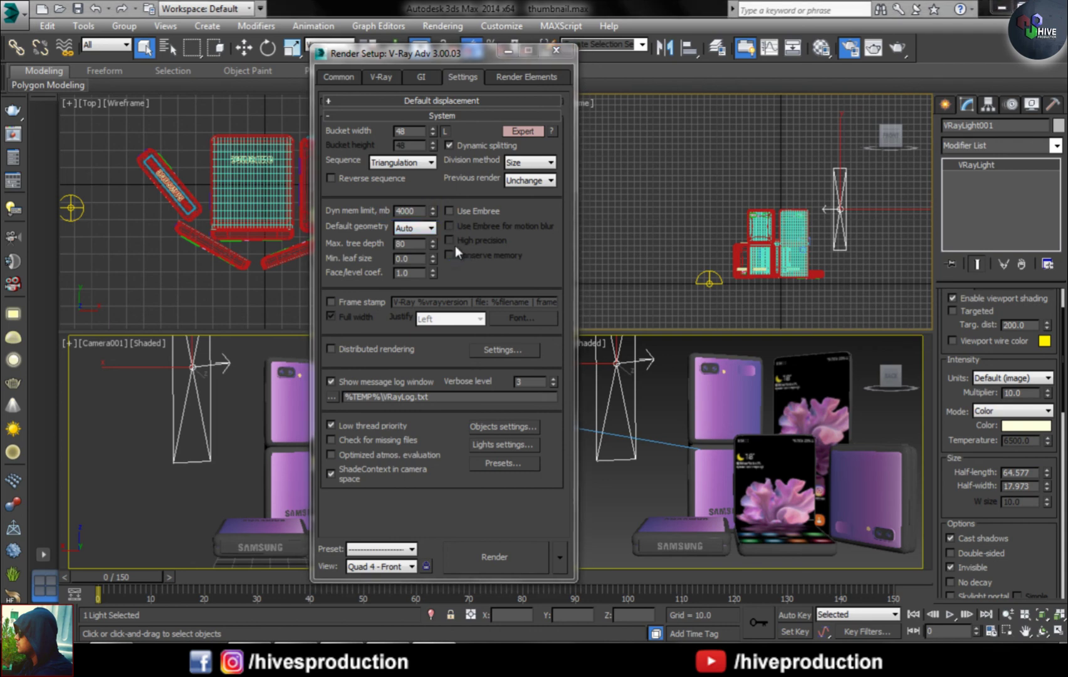
left_click(512, 77)
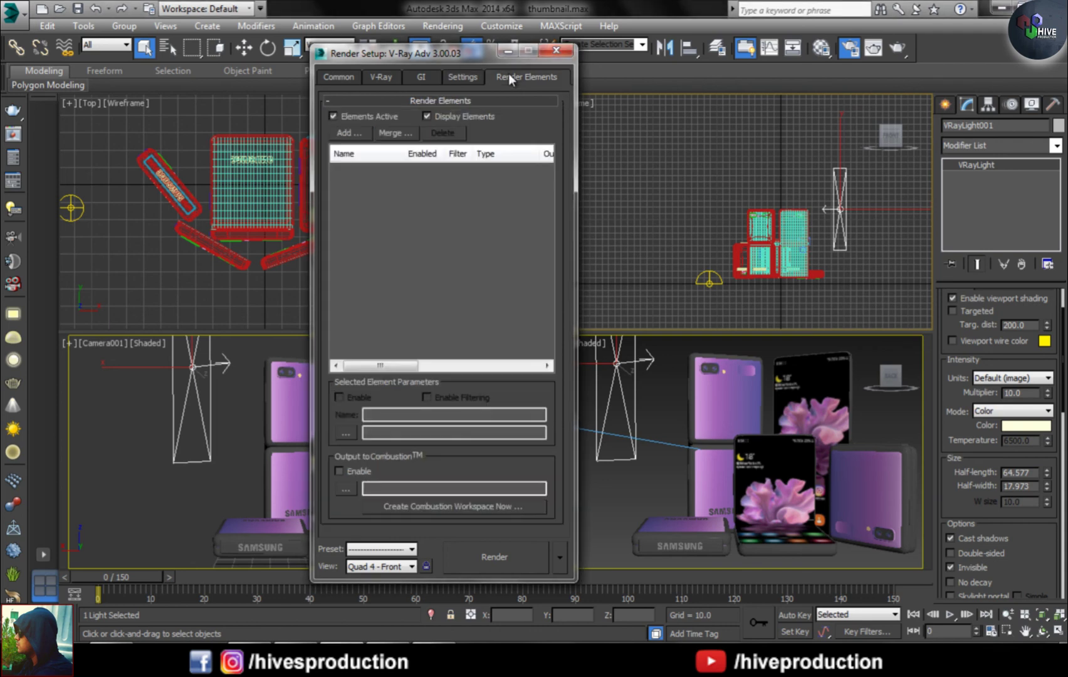
left_click(560, 51)
Step: Deselect the plane light and start the V-Ray production render at 1920×1080
left_click(540, 384)
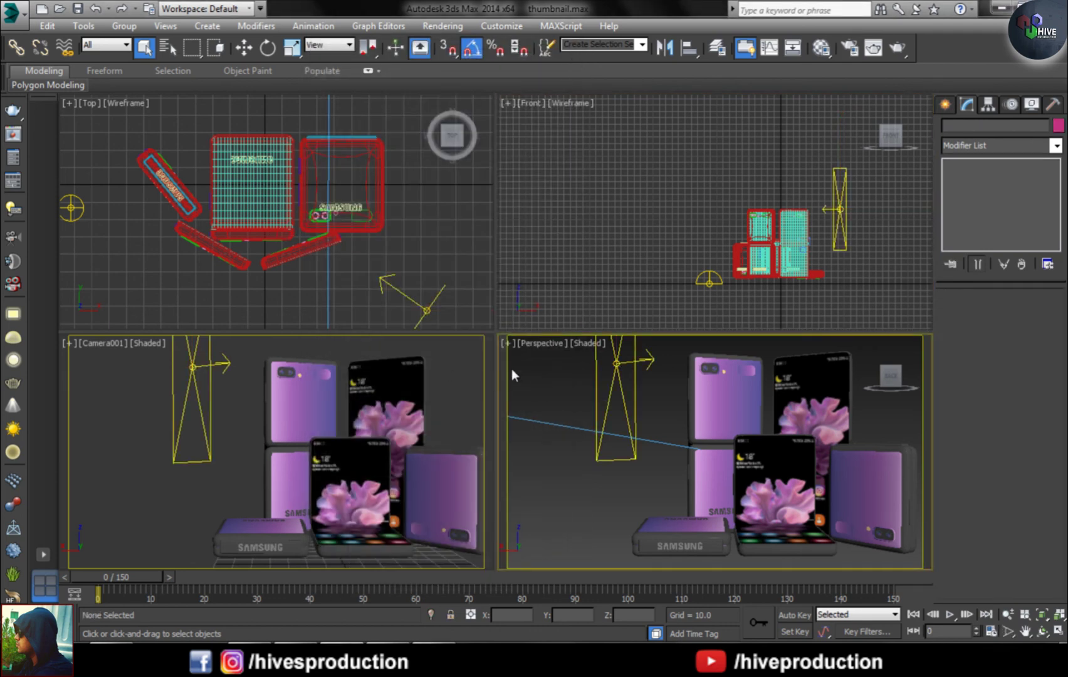
left_click(901, 55)
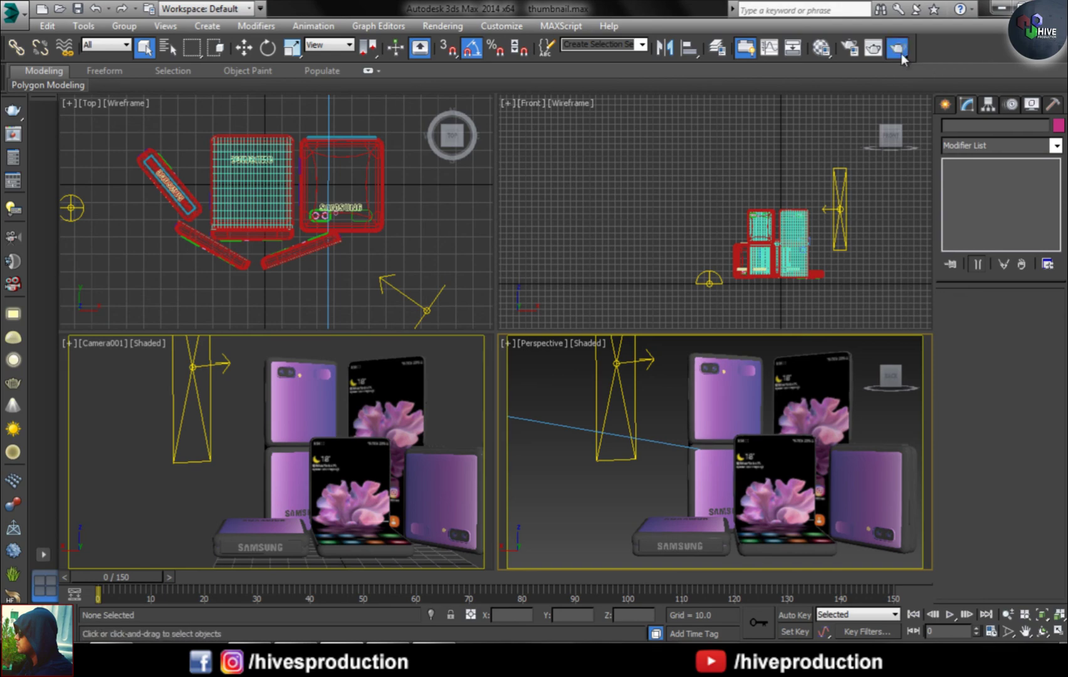